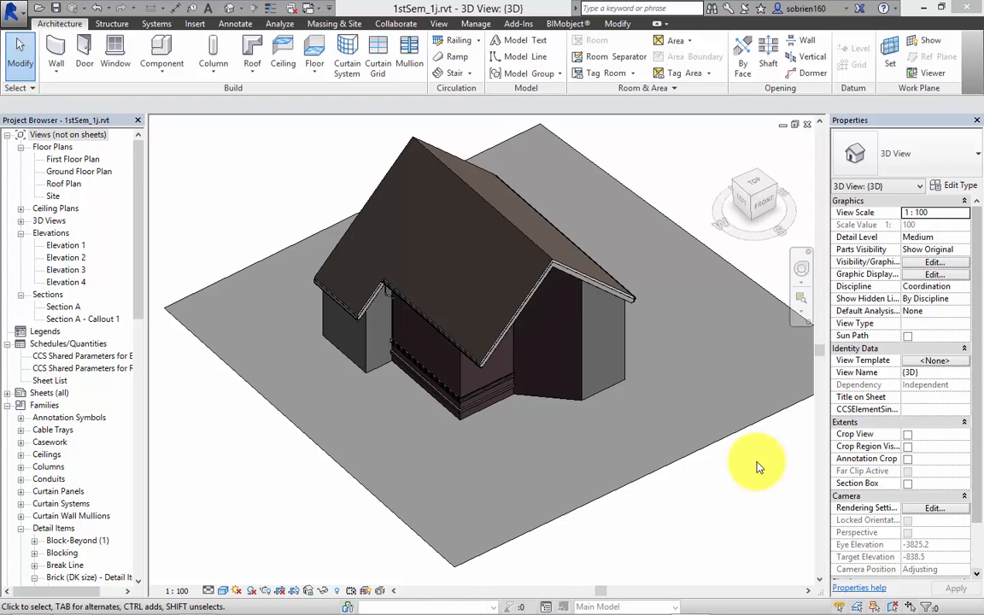
pyautogui.click(139, 303)
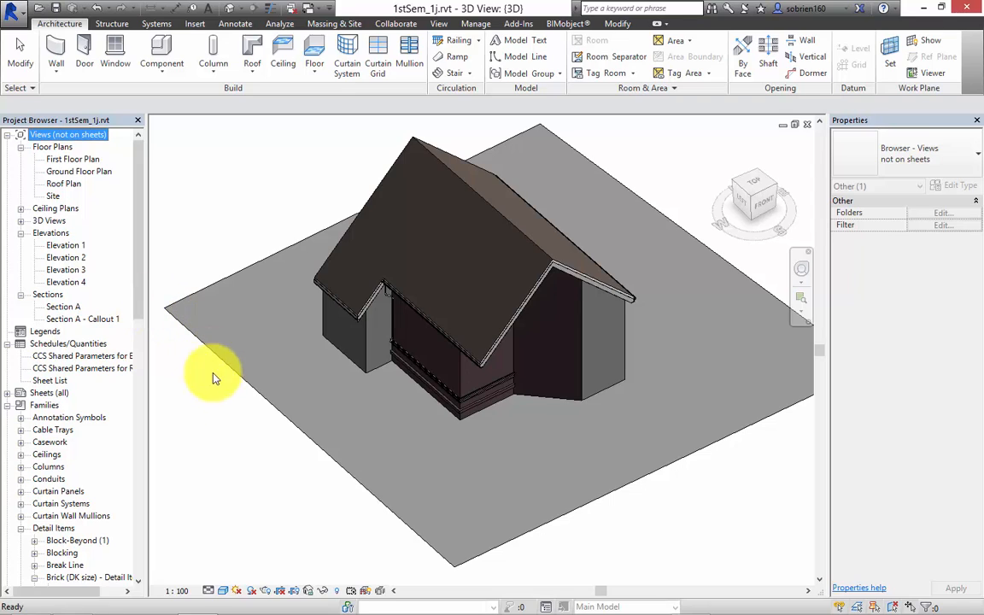
pyautogui.click(239, 414)
pyautogui.click(134, 283)
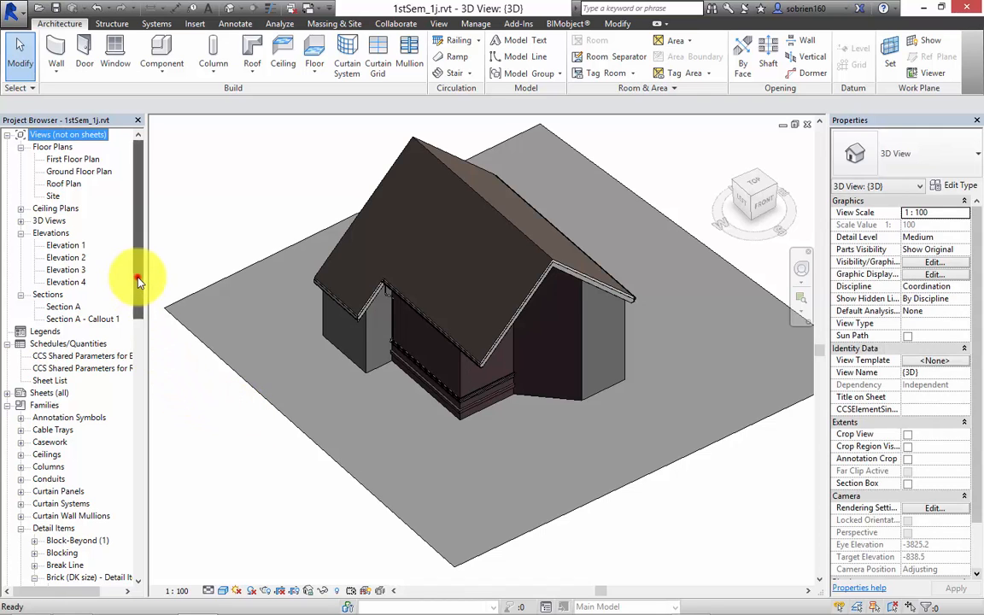
pyautogui.click(136, 281)
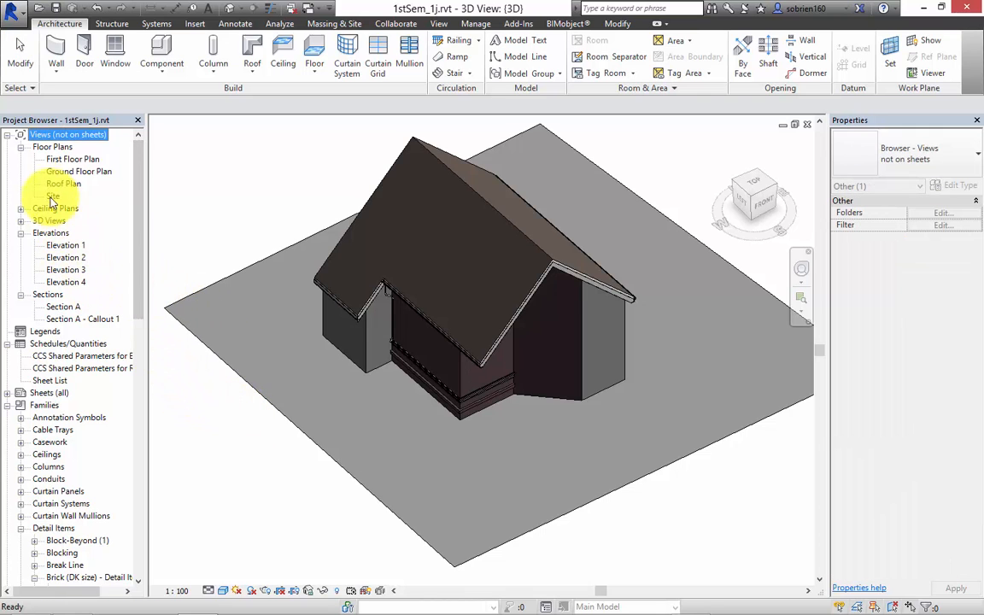
# Step: Open the Ground Floor Plan view
pyautogui.doubleClick(68, 171)
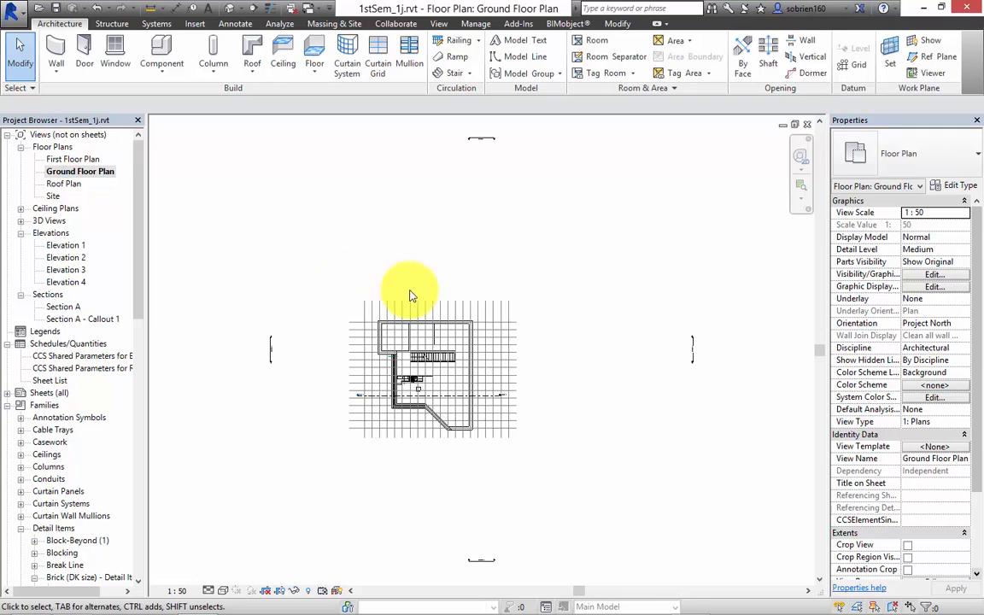
pyautogui.scroll(3, 401, 373)
pyautogui.scroll(-2, 435, 368)
pyautogui.scroll(2, 436, 369)
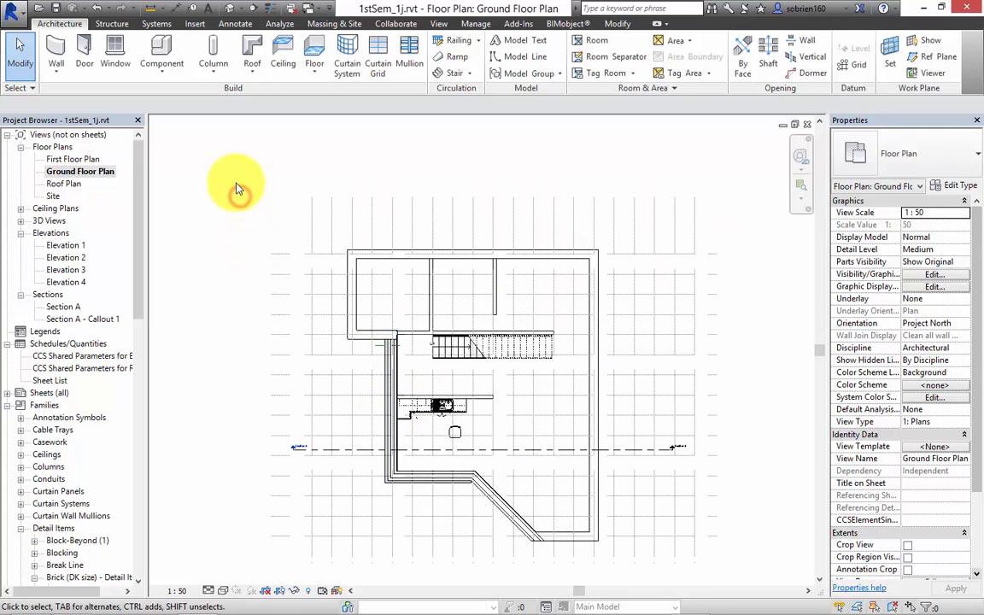
# Step: Draw a section line horizontally across the whole building, passing through the staircase
pyautogui.click(441, 24)
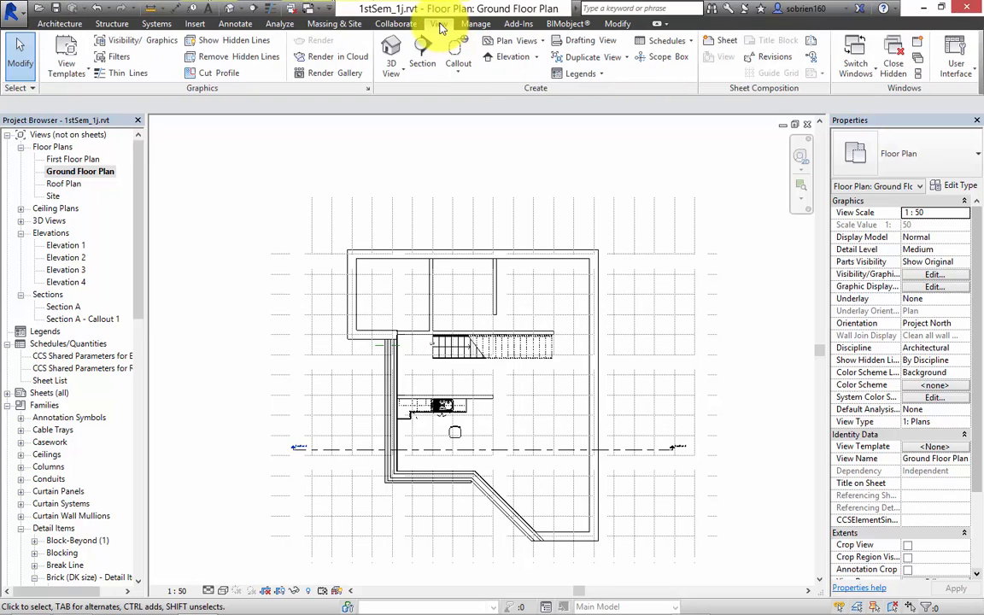
pyautogui.click(252, 10)
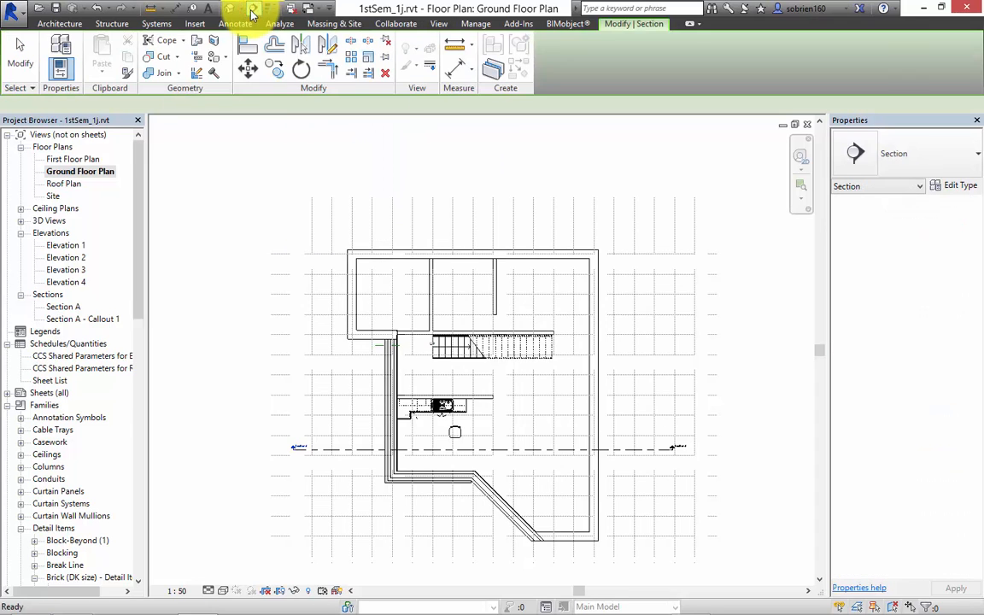
pyautogui.click(289, 364)
pyautogui.click(686, 365)
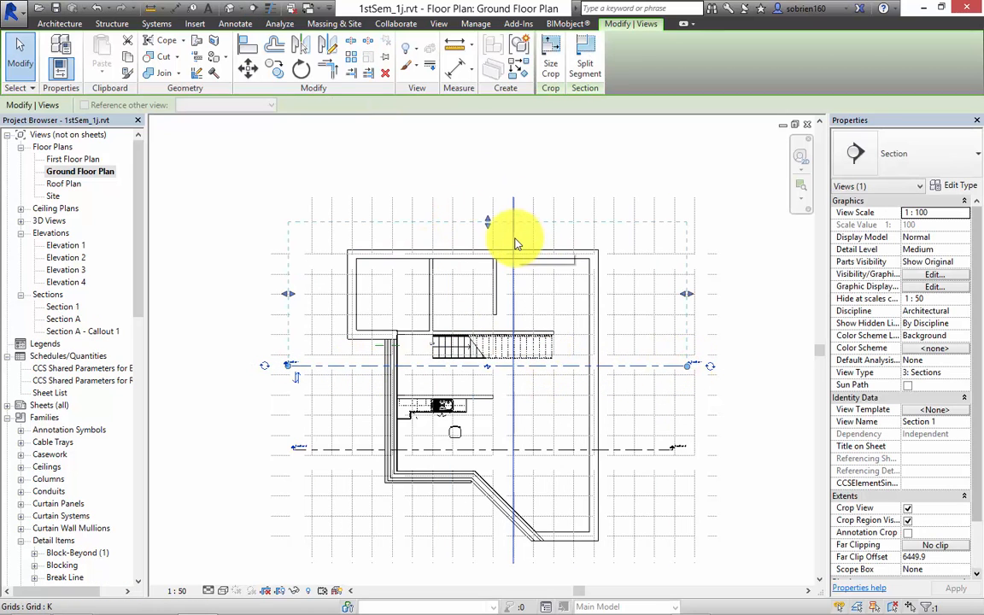
# Step: Open the new Section 1 view
pyautogui.click(62, 307)
pyautogui.doubleClick(66, 309)
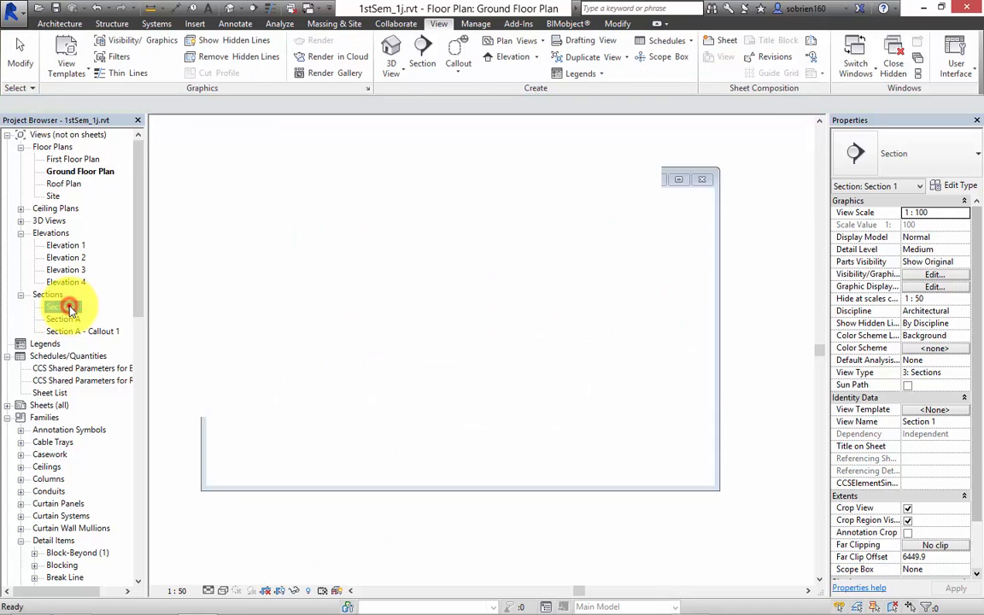
pyautogui.scroll(5, 494, 352)
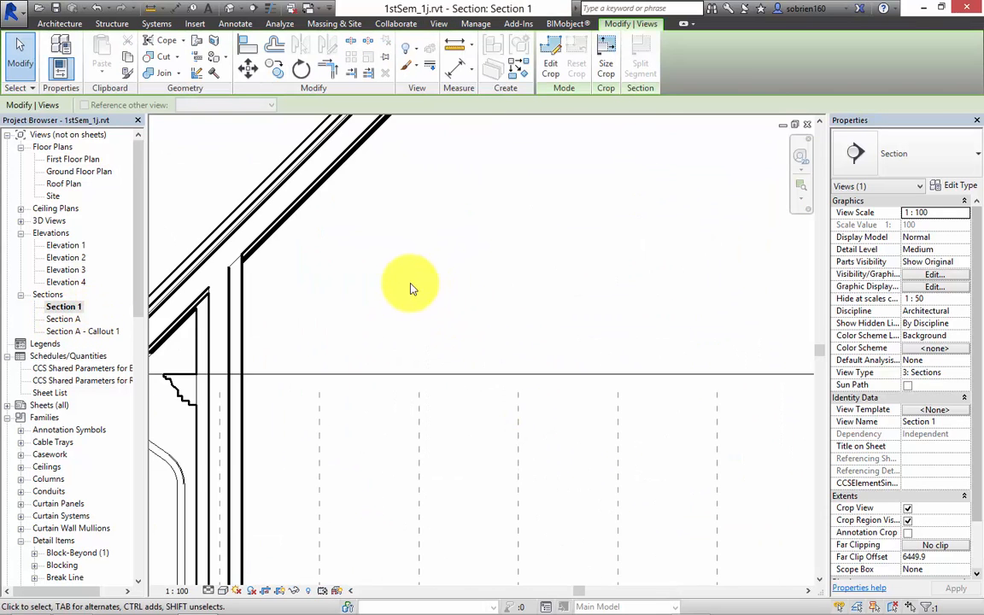
pyautogui.scroll(-4, 411, 281)
pyautogui.moveTo(421, 308); pyautogui.dragTo(336, 253, button='middle')
pyautogui.moveTo(414, 305); pyautogui.dragTo(634, 405, button='middle')
pyautogui.scroll(1, 381, 290)
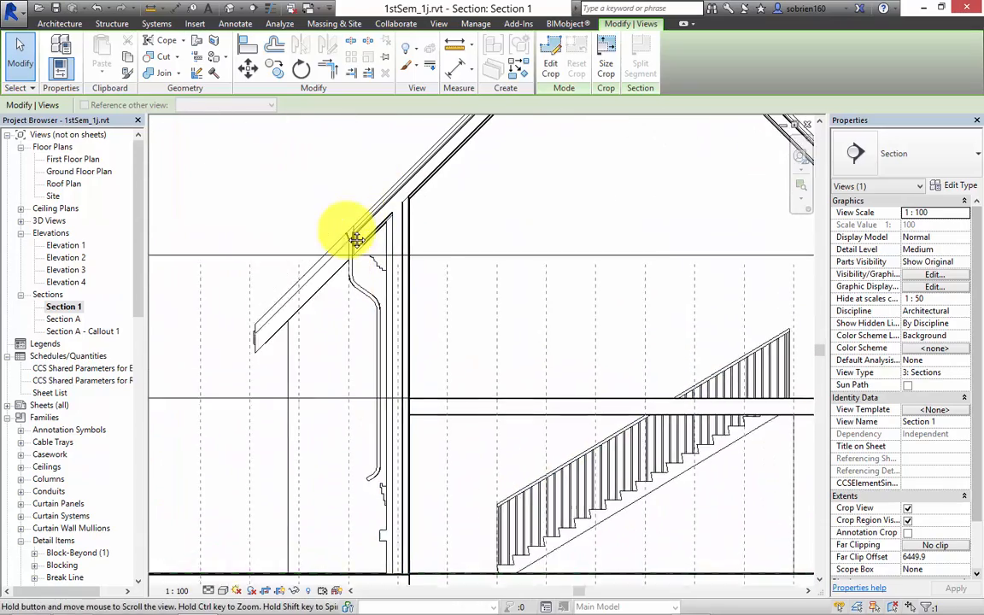
# Step: Examine the eaves, gutter and outer wall where they meet the sloping roof in the section
pyautogui.scroll(4, 432, 181)
pyautogui.moveTo(446, 304); pyautogui.dragTo(486, 235, button='middle')
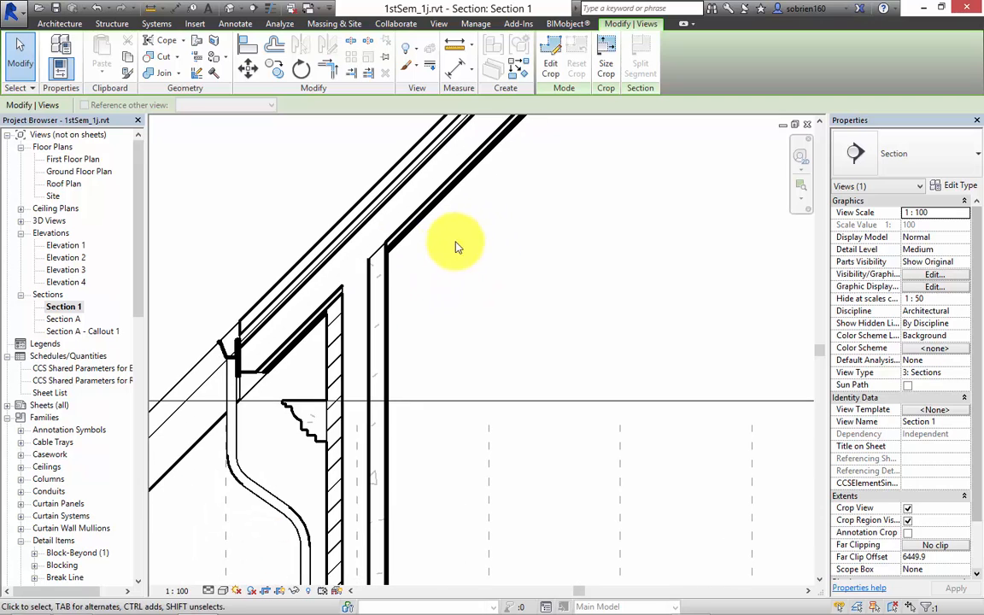
pyautogui.moveTo(397, 291); pyautogui.dragTo(523, 242, button='middle')
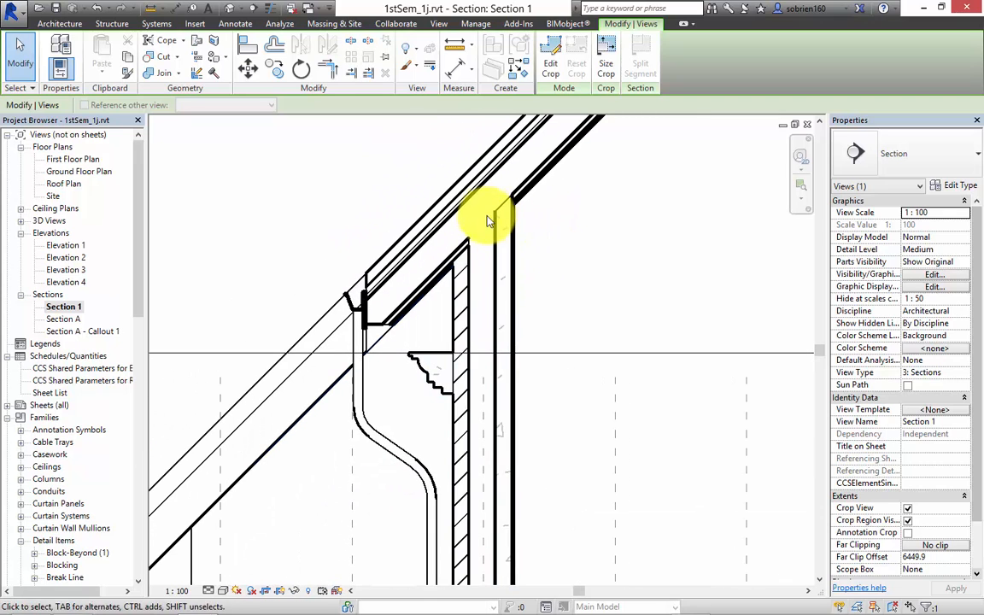
pyautogui.moveTo(522, 299); pyautogui.dragTo(568, 124, button='middle')
pyautogui.scroll(1, 513, 275)
pyautogui.moveTo(535, 439); pyautogui.dragTo(566, 165, button='middle')
pyautogui.moveTo(555, 205); pyautogui.dragTo(595, 479, button='middle')
pyautogui.moveTo(581, 240); pyautogui.dragTo(576, 431, button='middle')
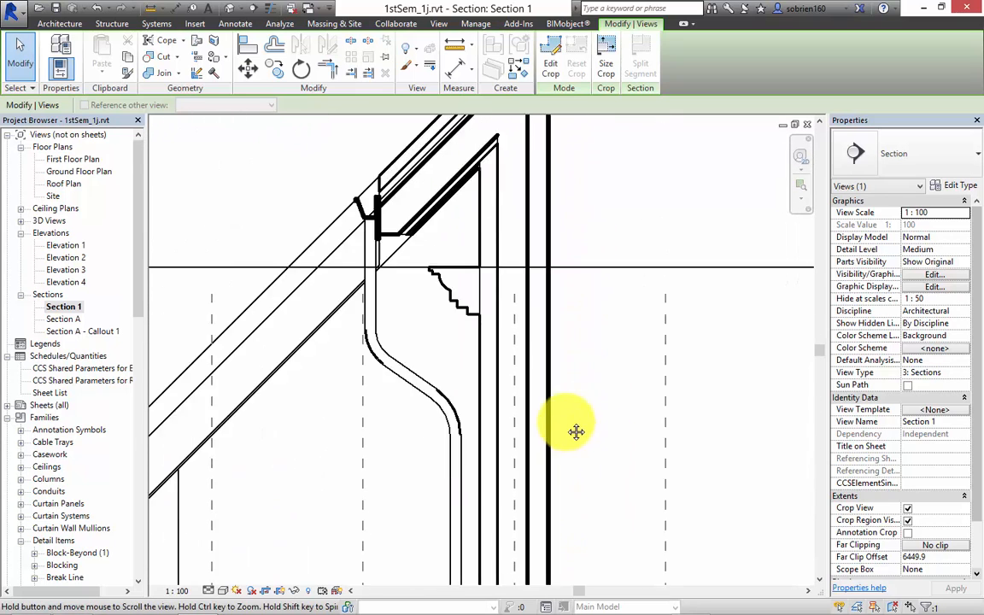
pyautogui.moveTo(564, 192); pyautogui.dragTo(560, 320, button='middle')
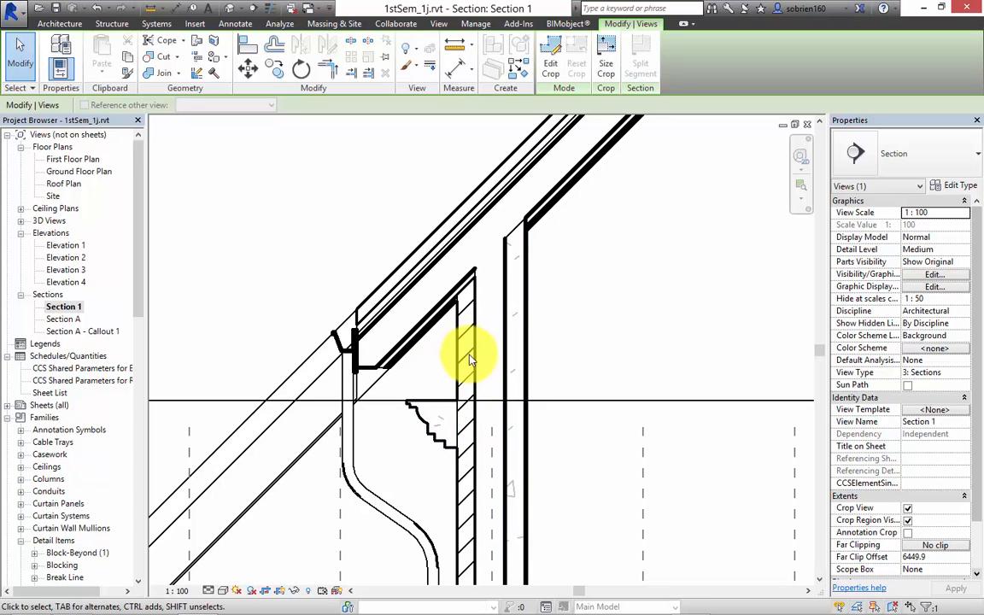
# Step: Switch the Thin Lines display on and back off to compare line weights in the section
pyautogui.click(270, 8)
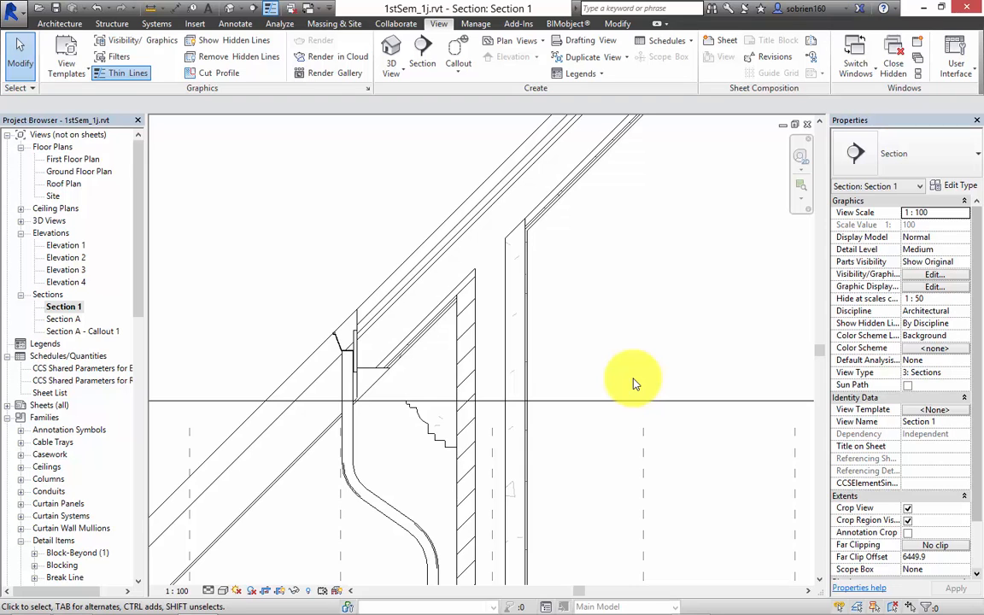
pyautogui.moveTo(589, 323); pyautogui.dragTo(566, 319, button='middle')
pyautogui.scroll(-1, 566, 318)
pyautogui.click(270, 8)
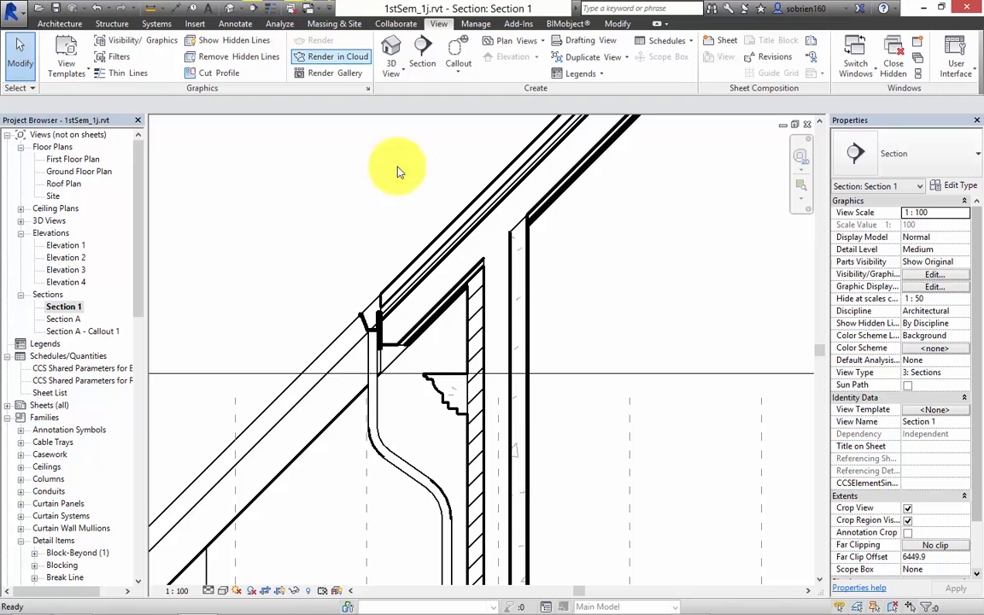
# Step: Set the scale of the section view to 1:50
pyautogui.moveTo(397, 171); pyautogui.dragTo(515, 279, button='middle')
pyautogui.moveTo(397, 411); pyautogui.dragTo(360, 373, button='middle')
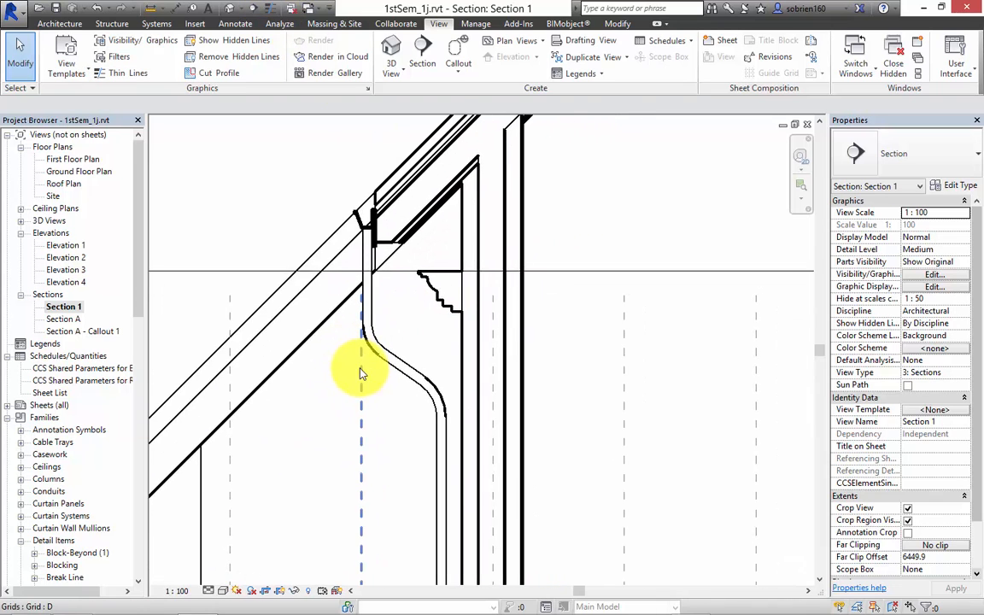
pyautogui.scroll(-1, 360, 373)
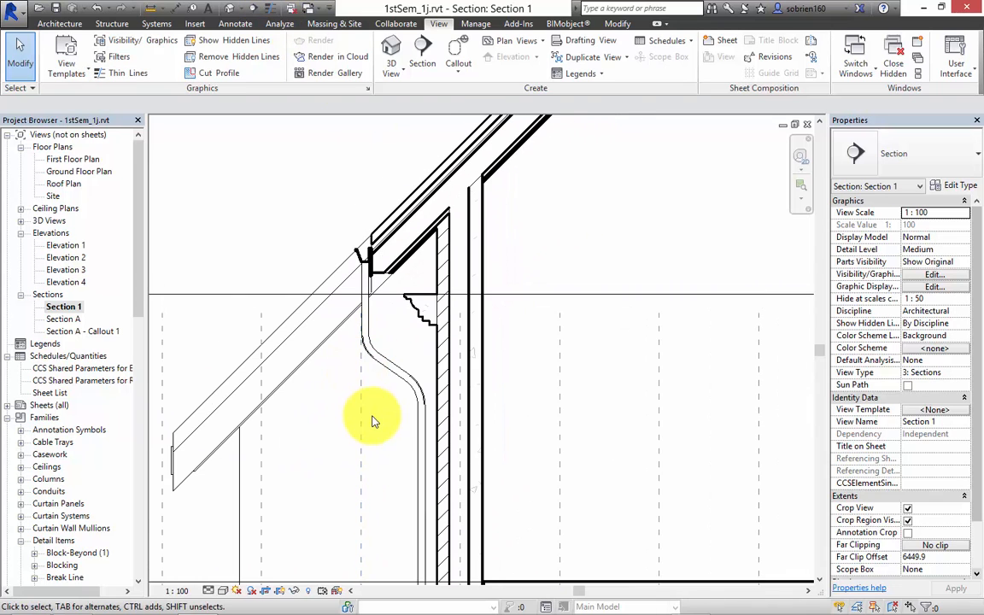
pyautogui.click(193, 590)
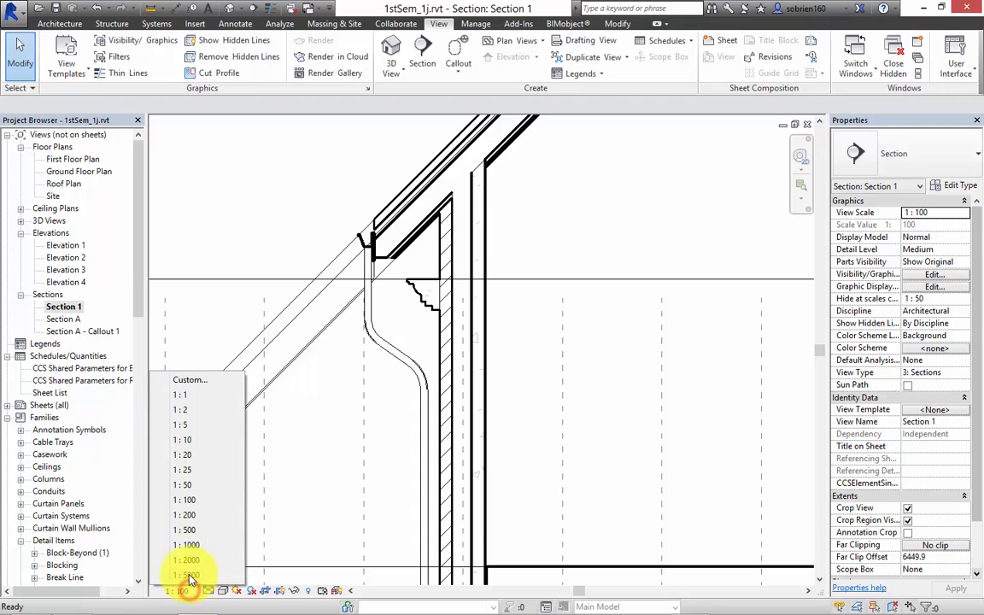
pyautogui.click(203, 486)
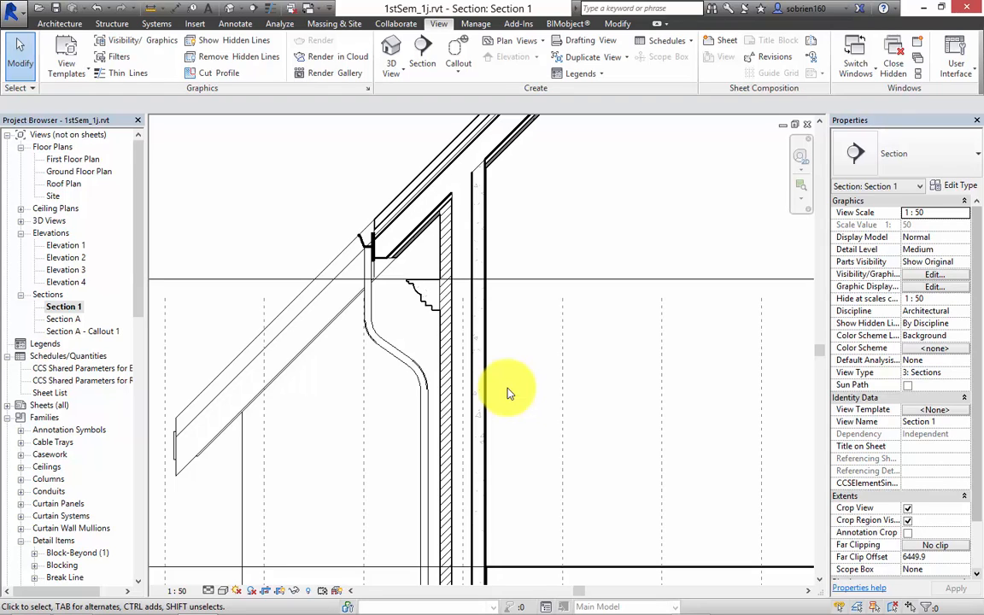
# Step: Examine the section at its new scale, from the wall base and downpipe to the complete roof outline
pyautogui.scroll(-2, 544, 399)
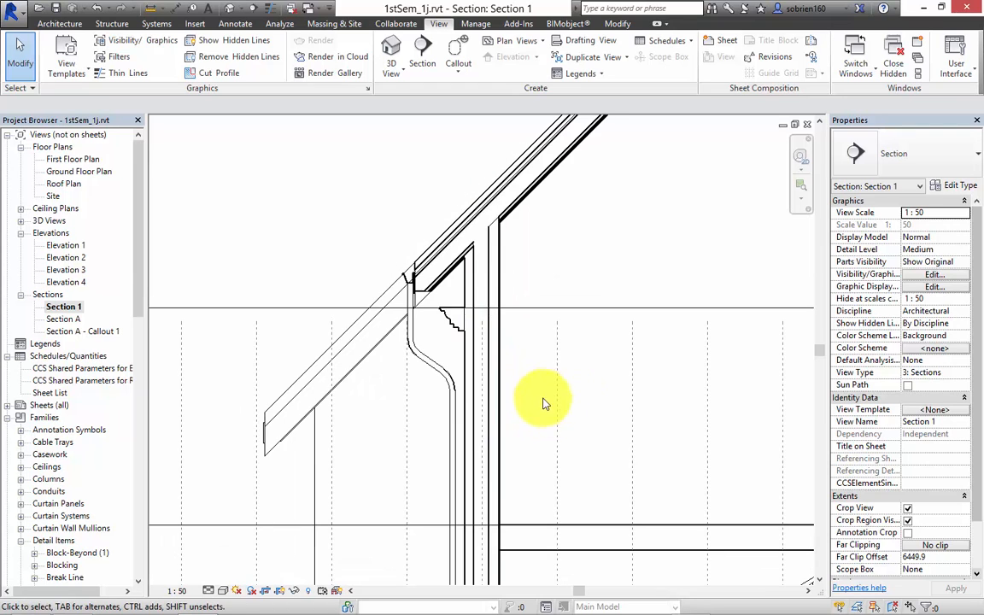
pyautogui.moveTo(621, 507); pyautogui.dragTo(536, 363, button='middle')
pyautogui.scroll(-1, 543, 383)
pyautogui.scroll(5, 500, 466)
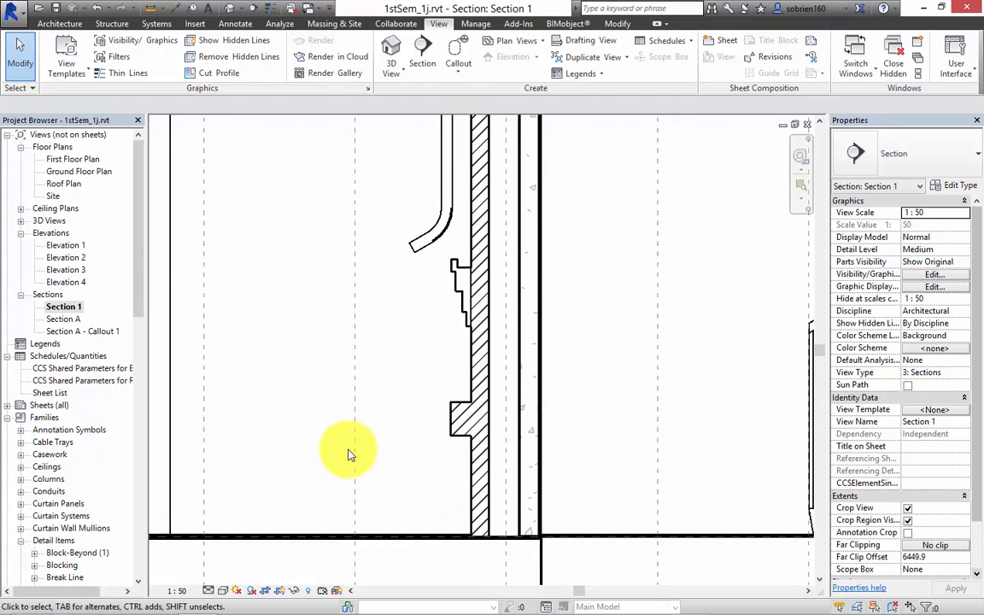
pyautogui.scroll(-3, 314, 491)
pyautogui.scroll(-2, 308, 493)
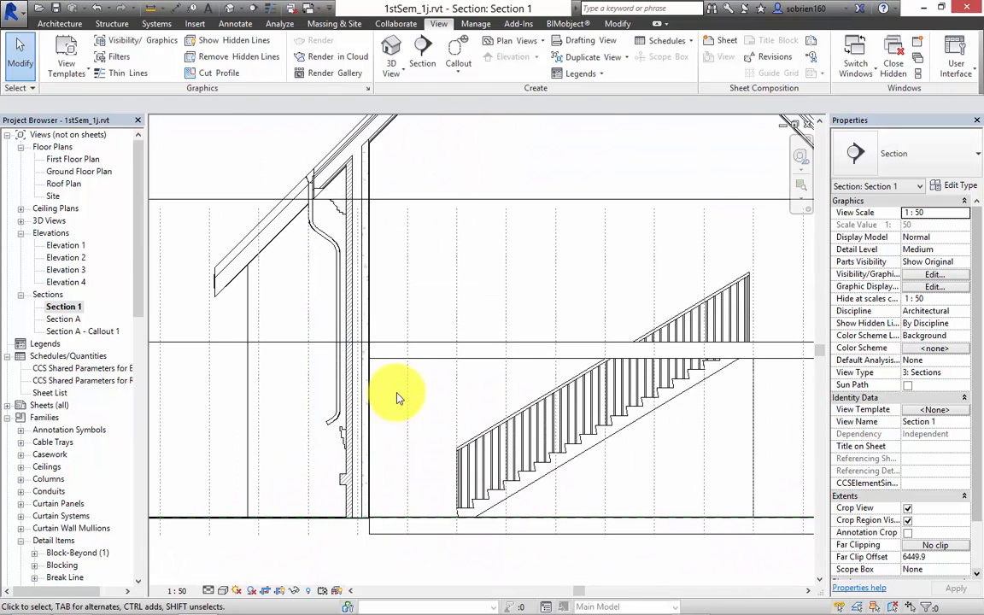
pyautogui.moveTo(442, 285); pyautogui.dragTo(459, 231, button='middle')
pyautogui.moveTo(475, 293); pyautogui.dragTo(424, 366, button='middle')
pyautogui.scroll(1, 485, 289)
pyautogui.scroll(-1, 444, 282)
pyautogui.scroll(-3, 457, 306)
pyautogui.scroll(-1, 423, 359)
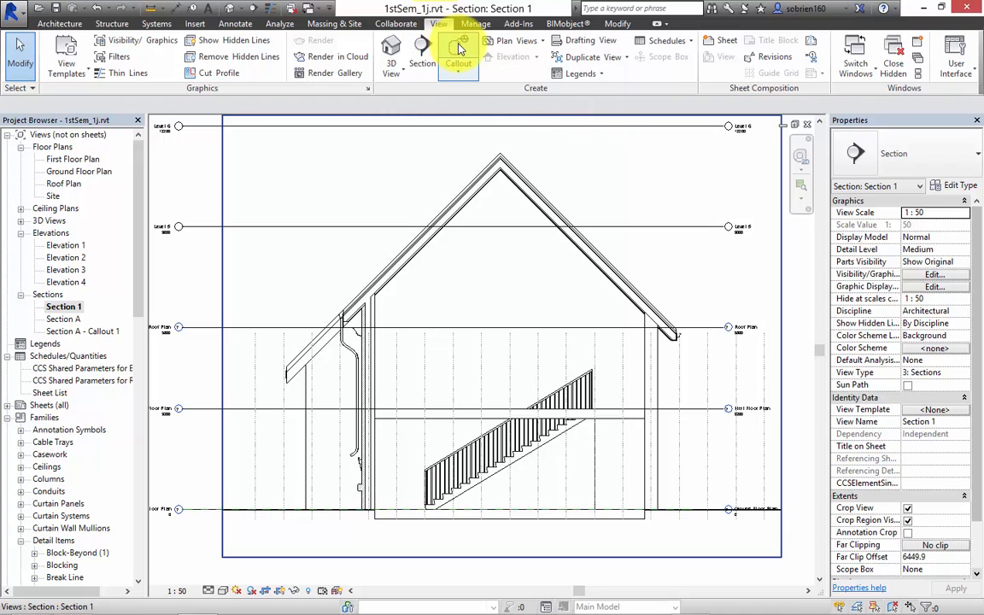
# Step: Create a rectangular callout around the left half of the section, from above the ridge to below the ground floor
pyautogui.click(455, 70)
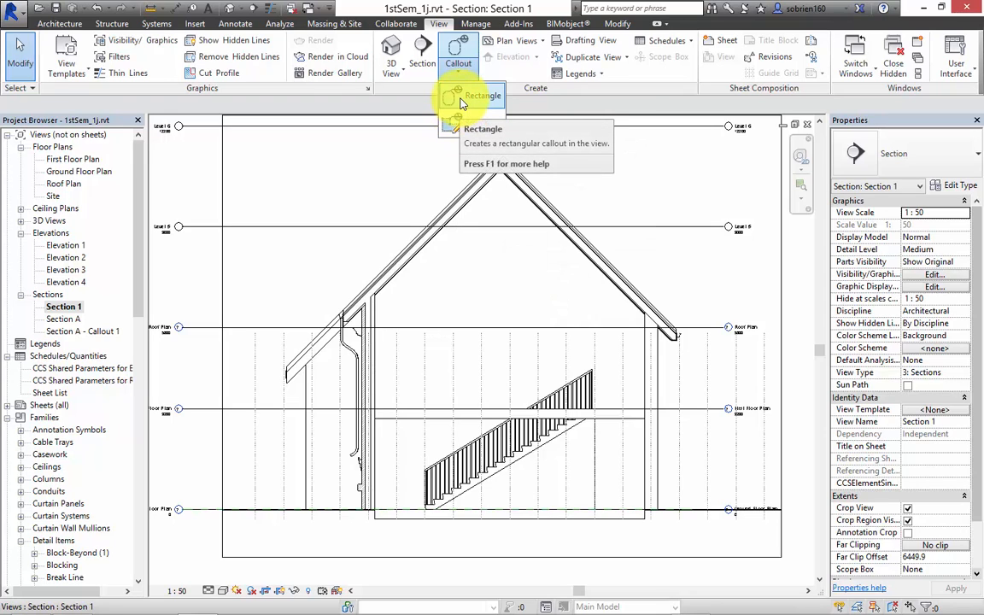
pyautogui.click(460, 103)
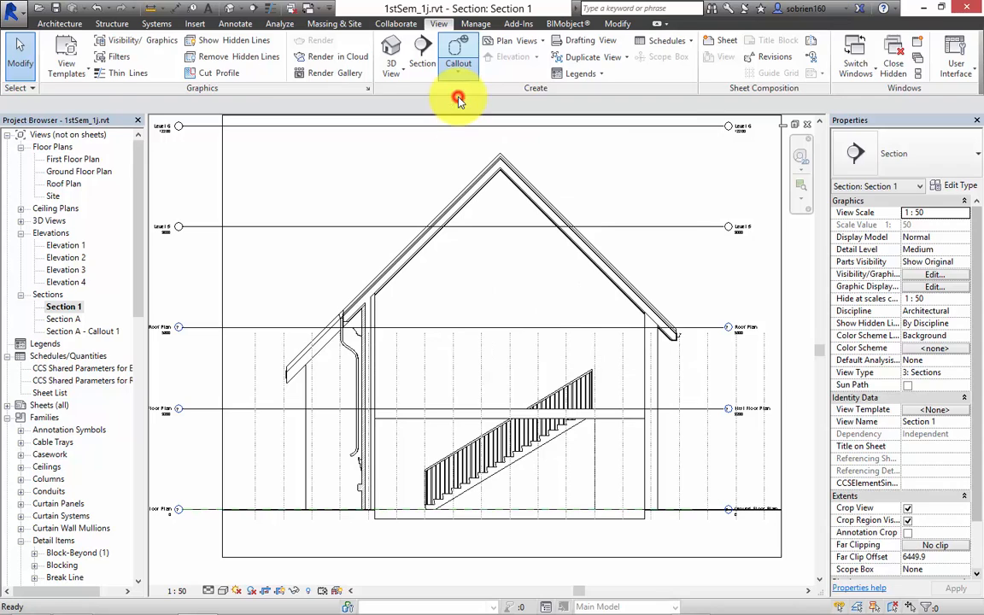
pyautogui.click(505, 148)
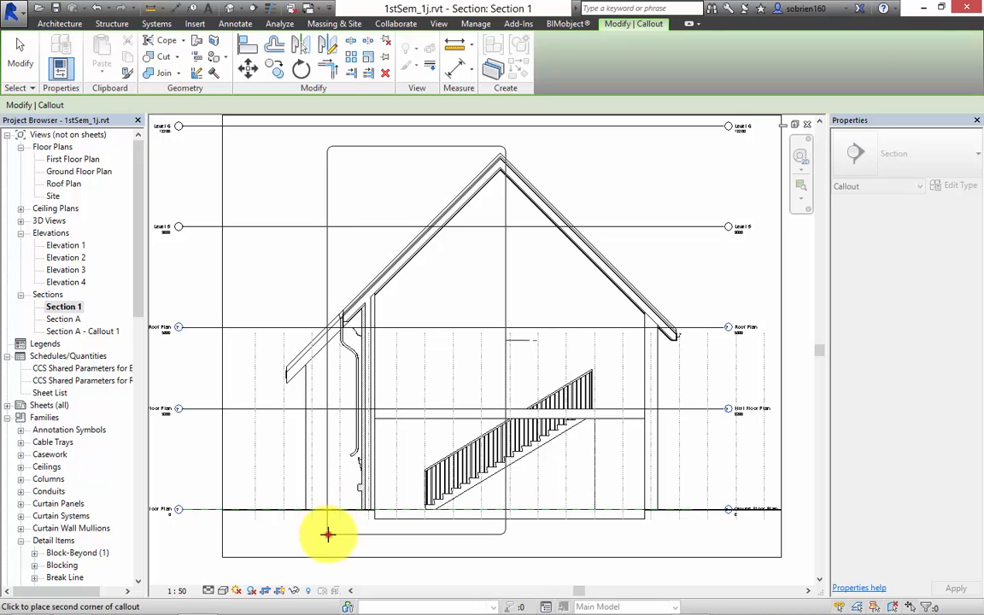
pyautogui.click(328, 535)
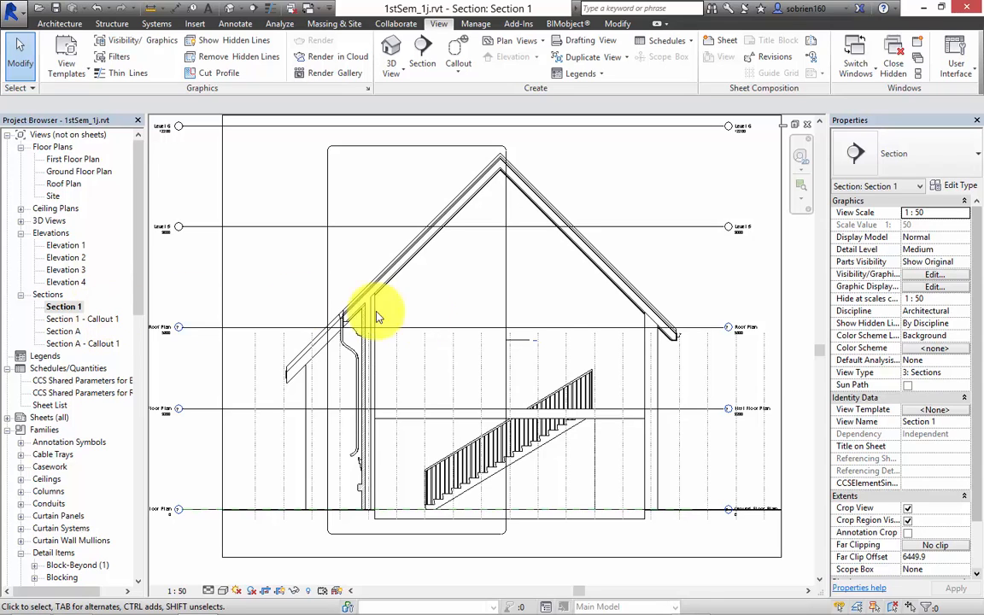
# Step: Move the callout head to the left of the callout boundary, above the eaves, and bend its leader with a raised elbow
pyautogui.click(513, 341)
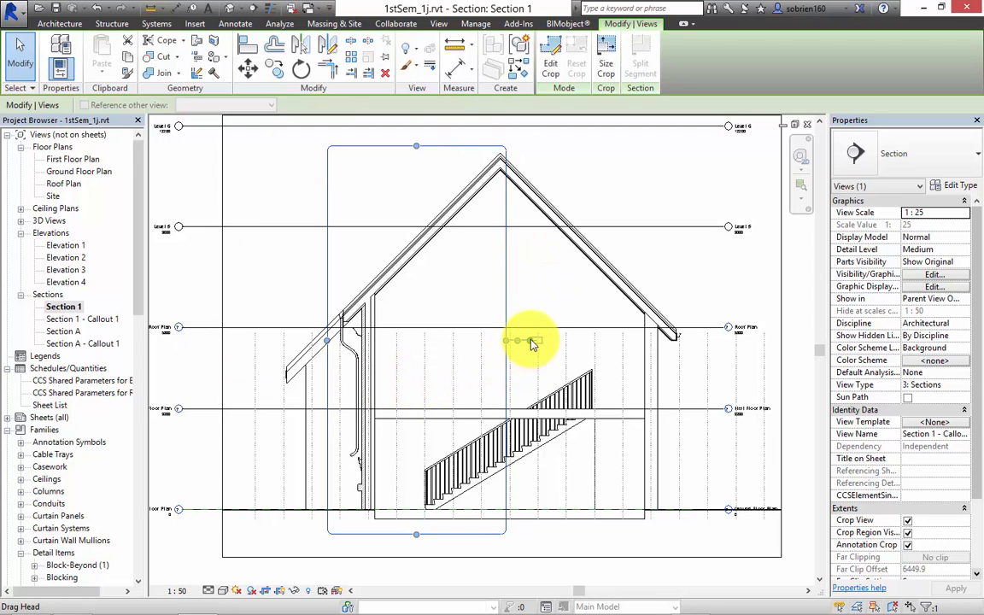
pyautogui.moveTo(530, 343); pyautogui.dragTo(281, 287)
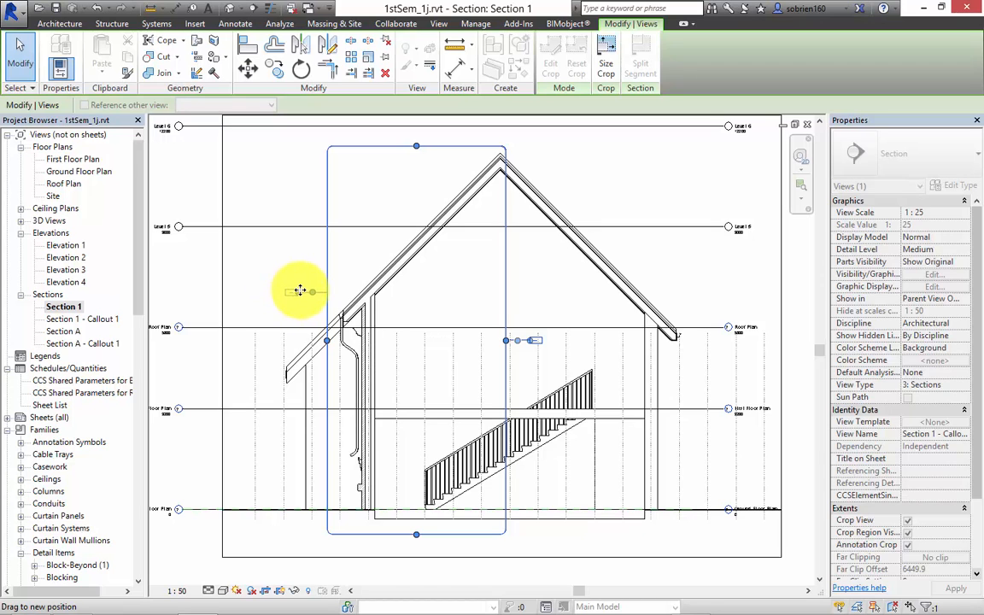
pyautogui.moveTo(302, 281); pyautogui.dragTo(303, 281)
pyautogui.scroll(4, 303, 292)
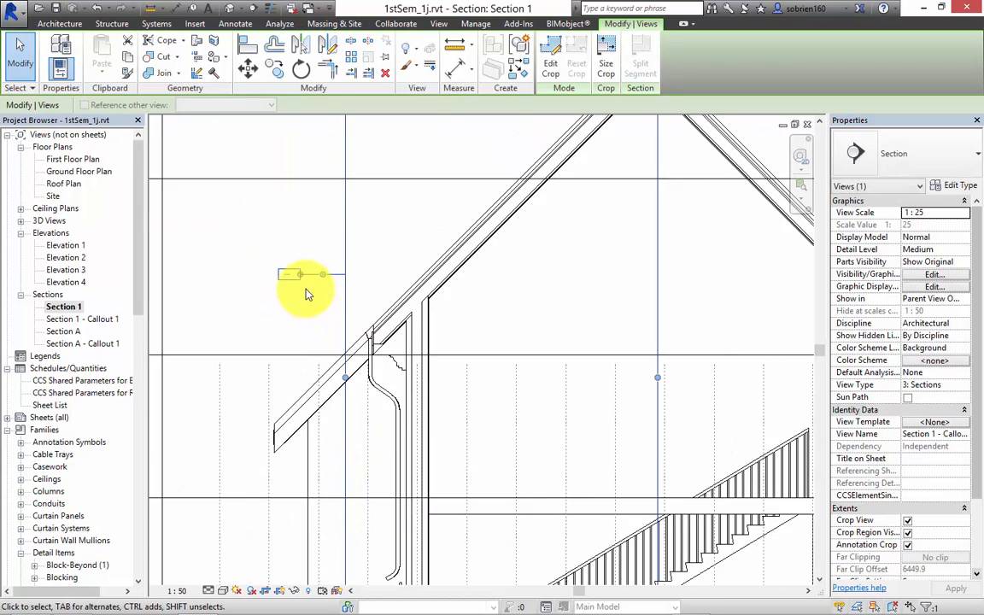
pyautogui.click(308, 286)
pyautogui.click(333, 266)
pyautogui.moveTo(334, 267); pyautogui.dragTo(336, 224)
pyautogui.click(340, 333)
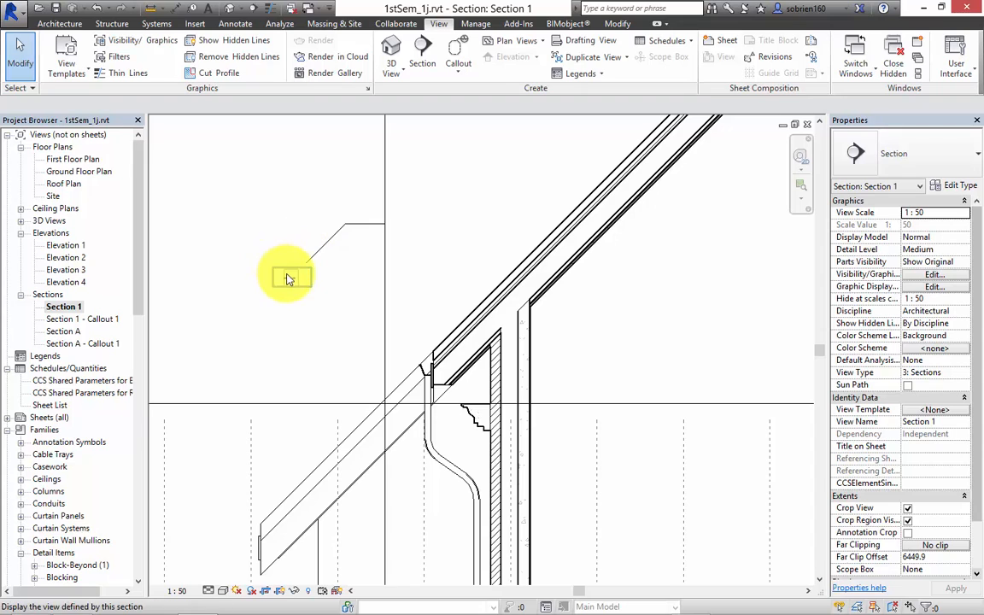
# Step: Inspect the callout head and leader up close, then review the callout within the full section
pyautogui.scroll(3, 296, 324)
pyautogui.moveTo(315, 316); pyautogui.dragTo(419, 379, button='middle')
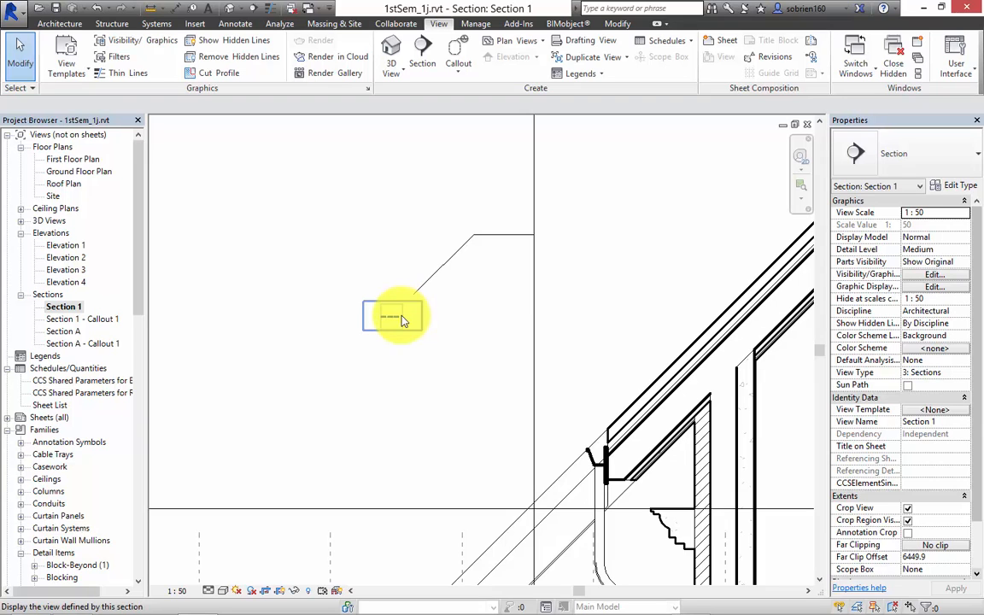
pyautogui.scroll(-3, 391, 323)
pyautogui.moveTo(412, 347); pyautogui.dragTo(391, 321, button='middle')
pyautogui.scroll(-2, 391, 321)
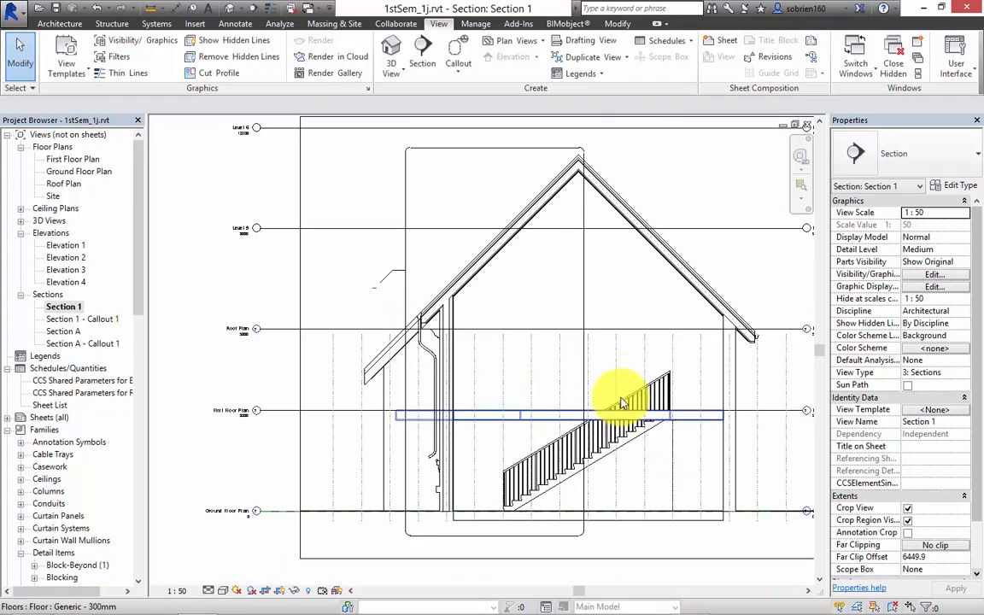
# Step: Examine the full section with its callout, then the callout head and the nearby level markers up close
pyautogui.moveTo(641, 345); pyautogui.dragTo(676, 333, button='middle')
pyautogui.moveTo(730, 261); pyautogui.dragTo(658, 318, button='middle')
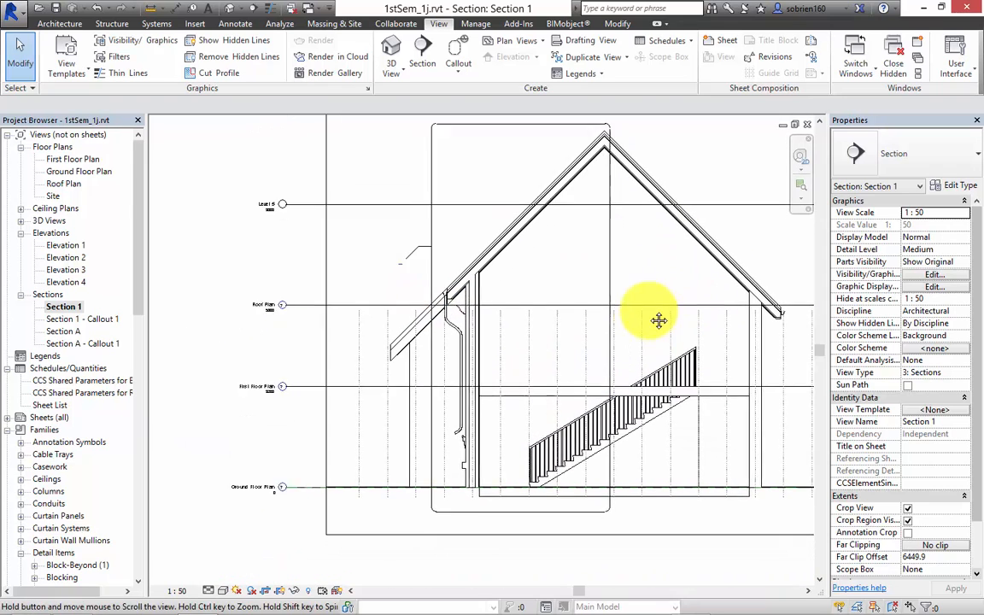
pyautogui.scroll(-5, 621, 330)
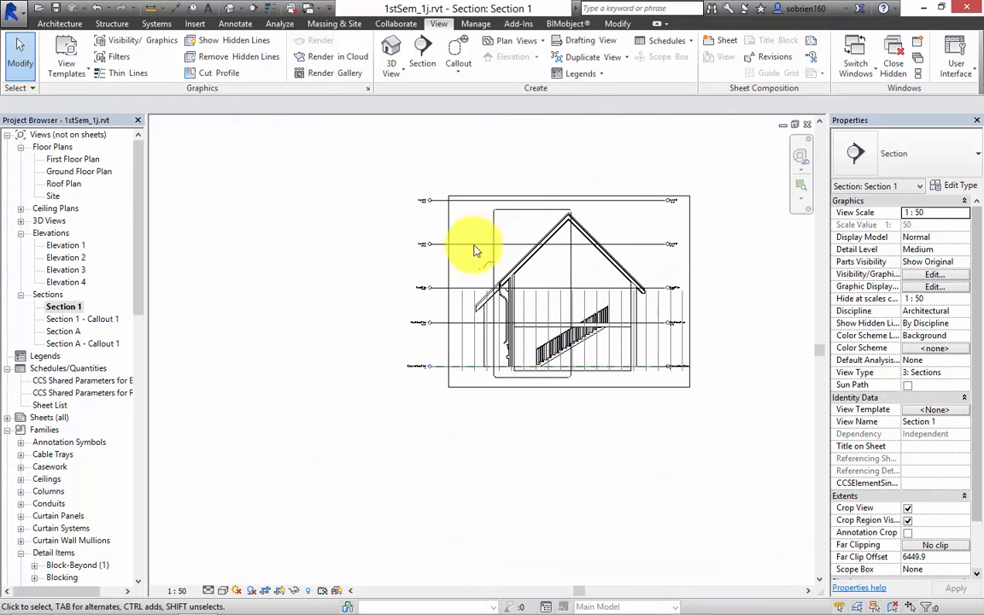
pyautogui.scroll(6, 478, 252)
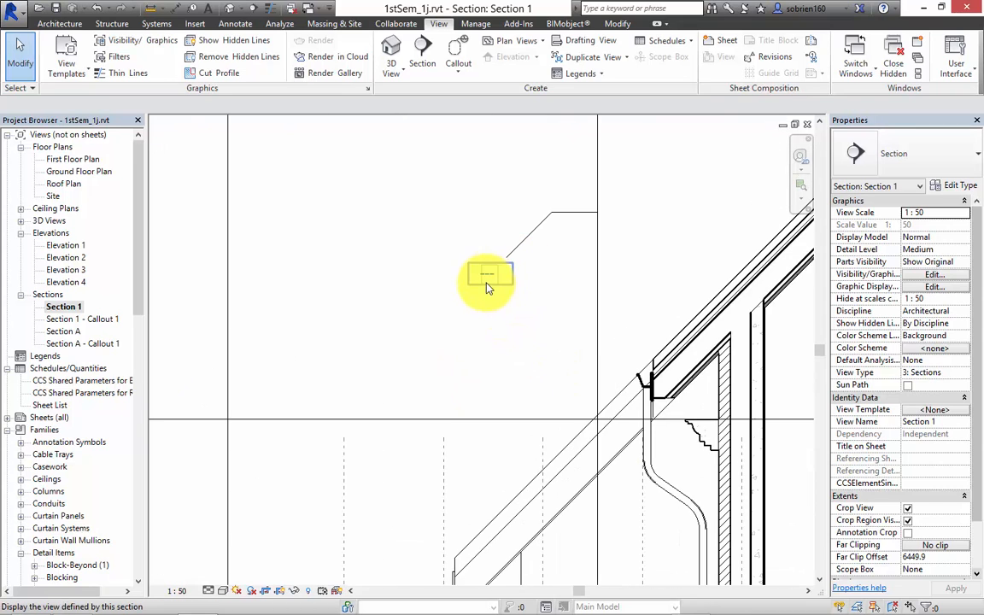
pyautogui.scroll(-2, 484, 279)
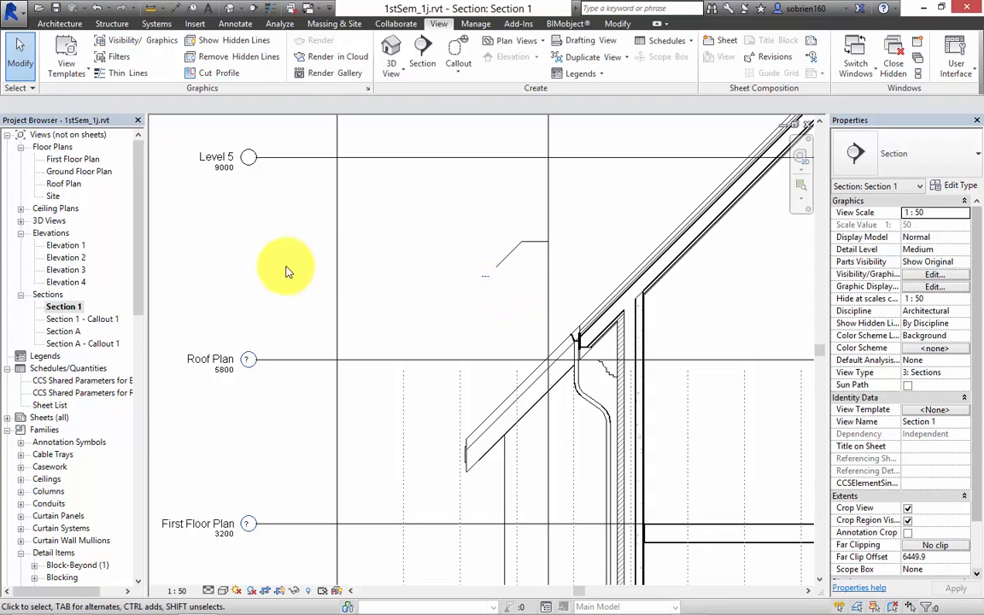
pyautogui.moveTo(286, 268)
pyautogui.mouseDown(button='middle')
pyautogui.moveTo(299, 275)
pyautogui.moveTo(285, 253)
pyautogui.mouseUp(button='middle')
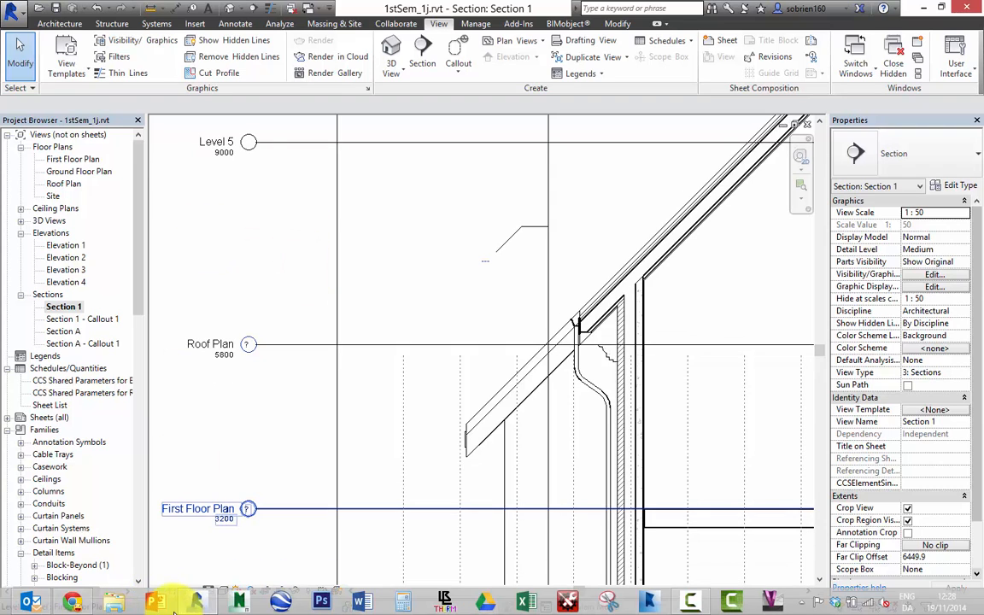
# Step: Switch to Chrome, open the Fronter site in a new tab and log in to the KEA intranet
pyautogui.click(77, 603)
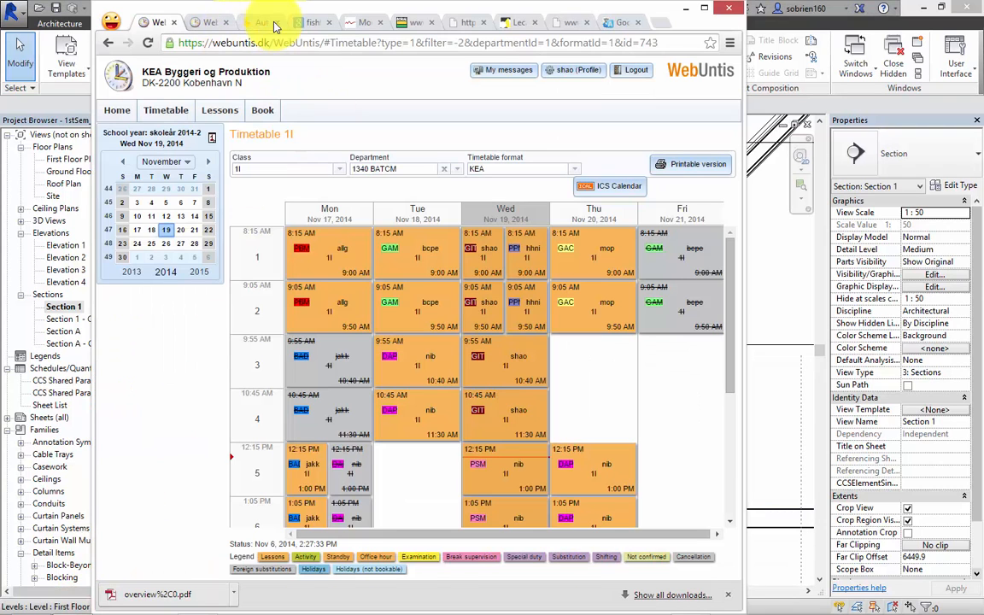
pyautogui.click(654, 23)
pyautogui.click(567, 68)
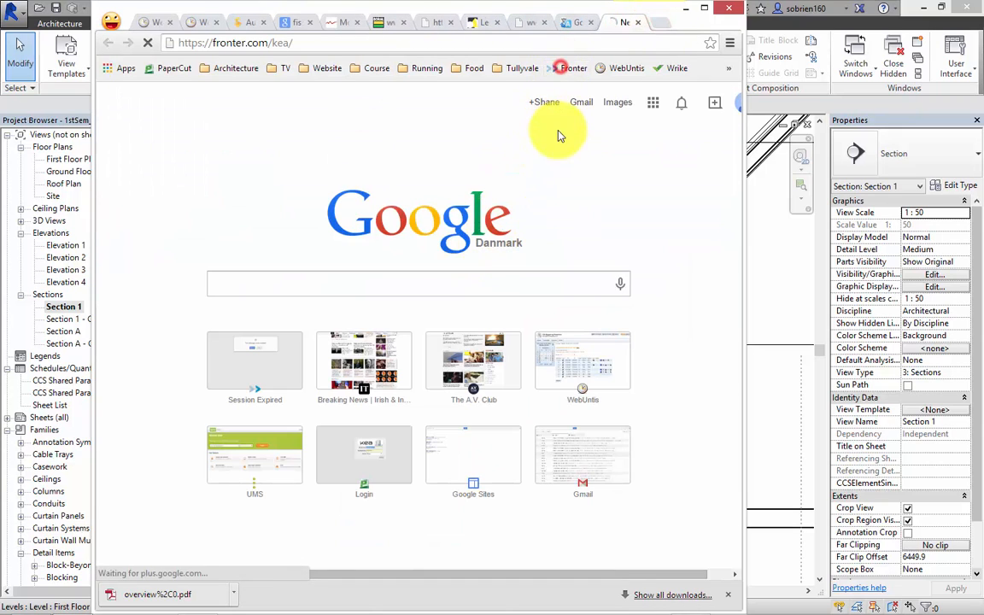
pyautogui.click(638, 337)
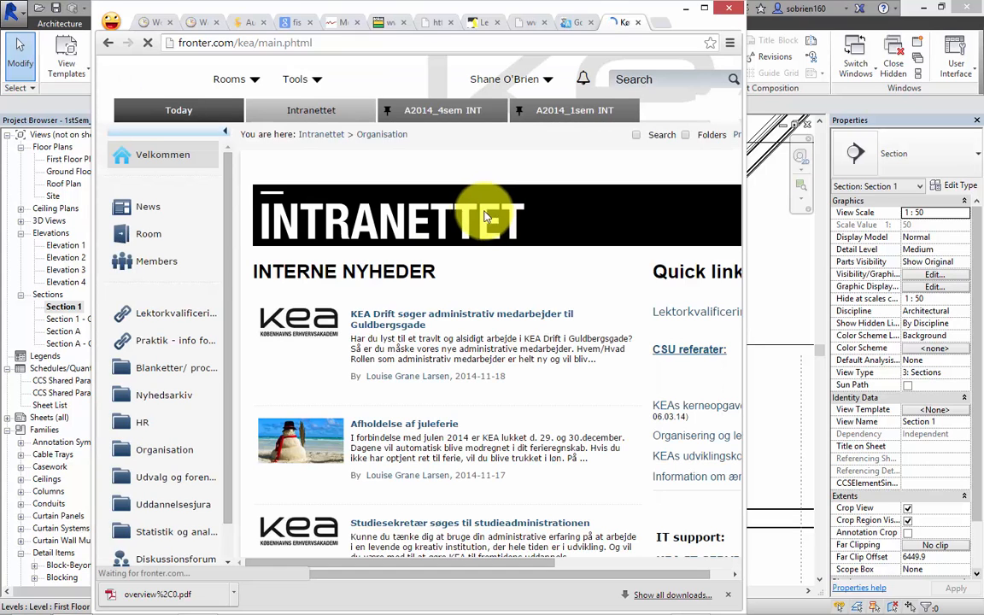
# Step: Download A3 metric_KEA_2014.rfa from the 03 TitleBlocks folder of General Information Technology, 1st semester, in the A2014_1sem INT room
pyautogui.click(564, 117)
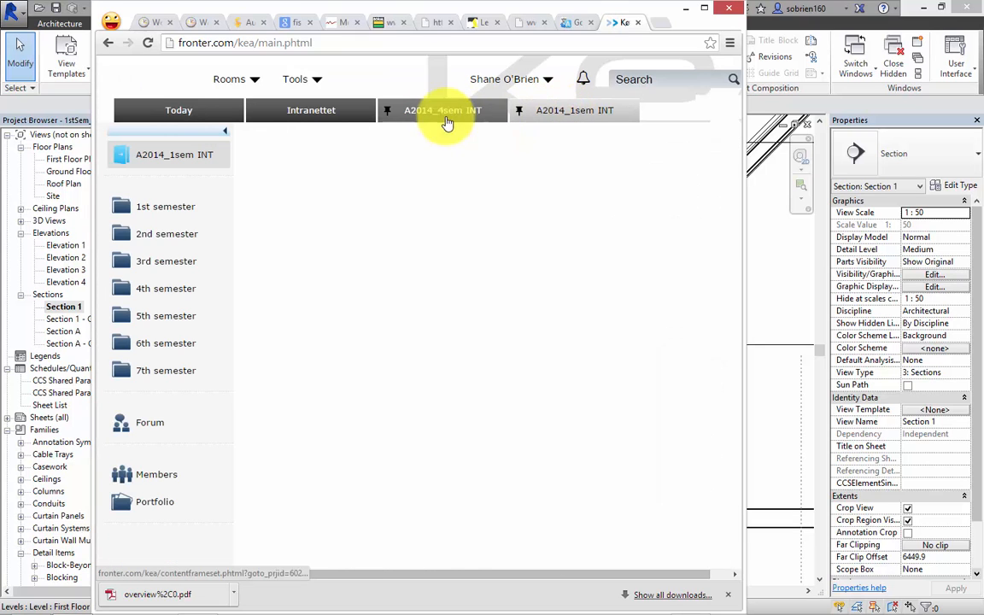
pyautogui.click(152, 215)
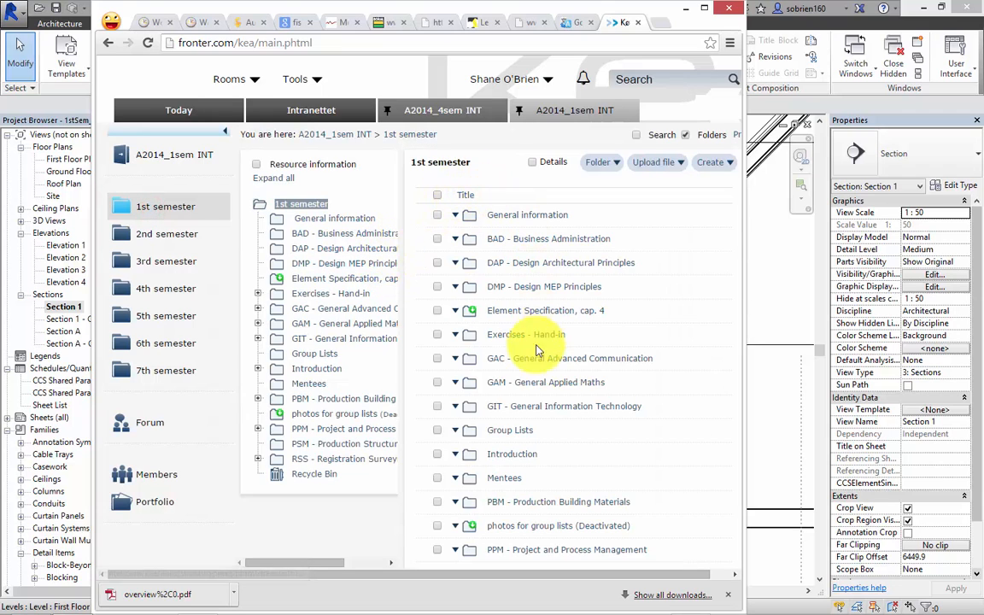
pyautogui.click(531, 408)
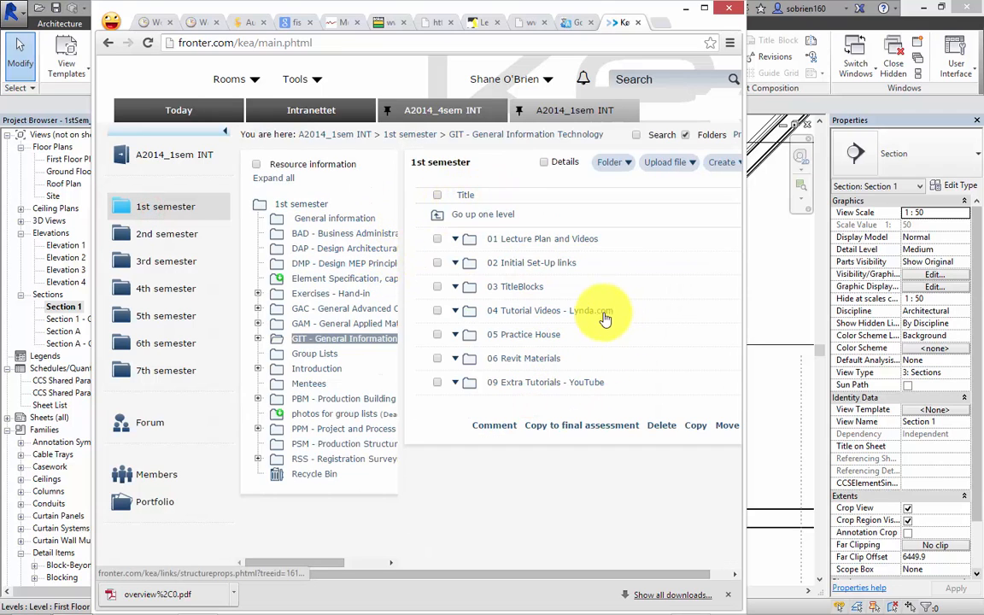
pyautogui.click(532, 285)
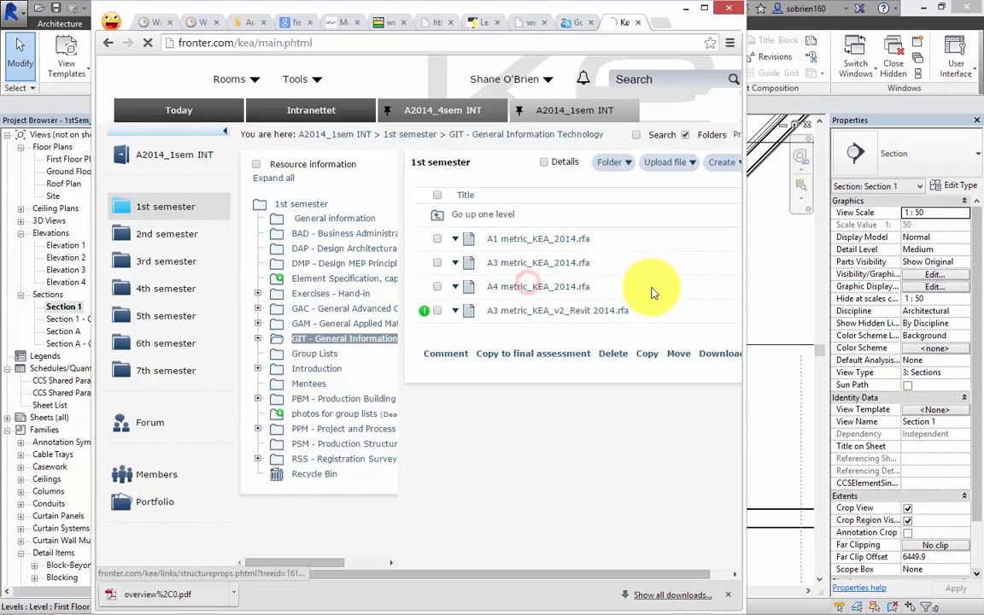
pyautogui.click(551, 268)
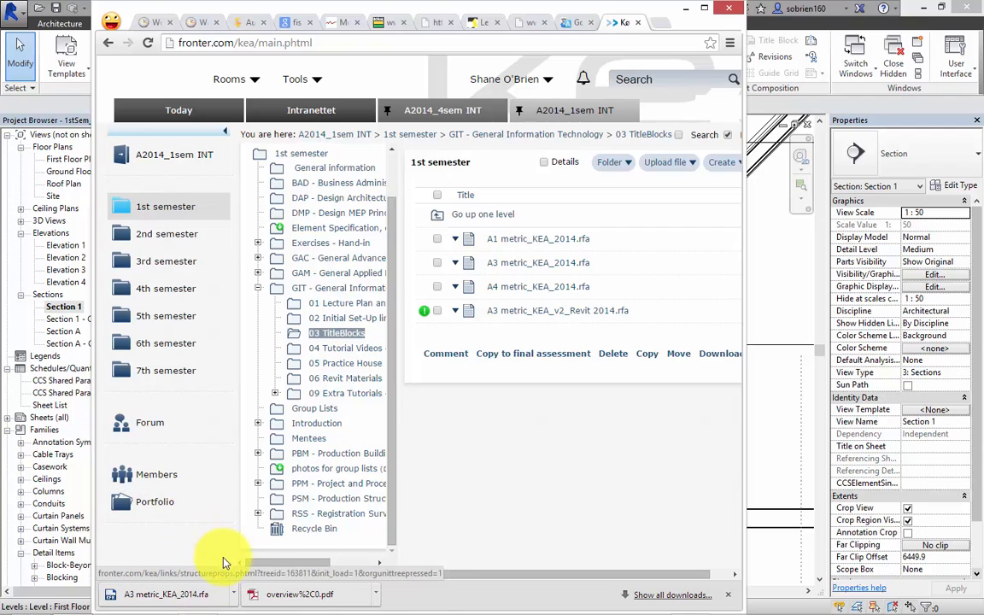
# Step: Open the downloaded A3 title block family in Revit and load it into the 1stSem_1j project
pyautogui.click(153, 600)
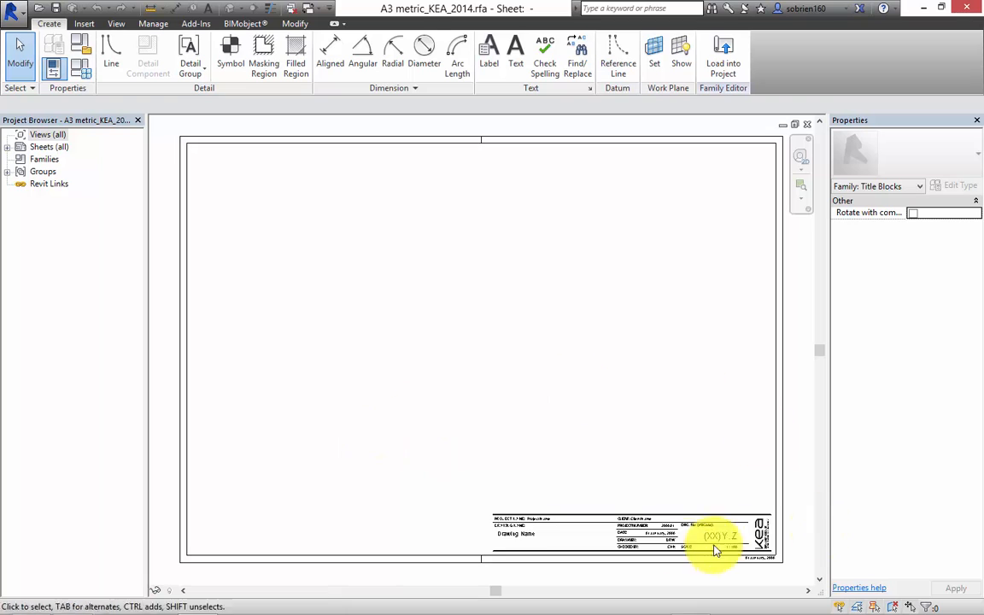
pyautogui.scroll(5, 678, 559)
pyautogui.scroll(-6, 677, 559)
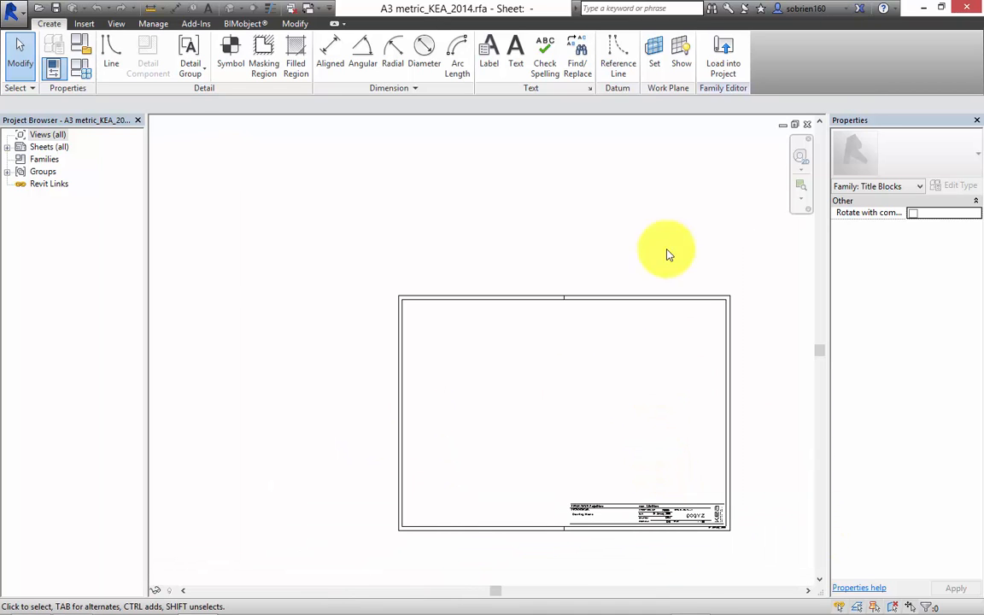
pyautogui.click(716, 60)
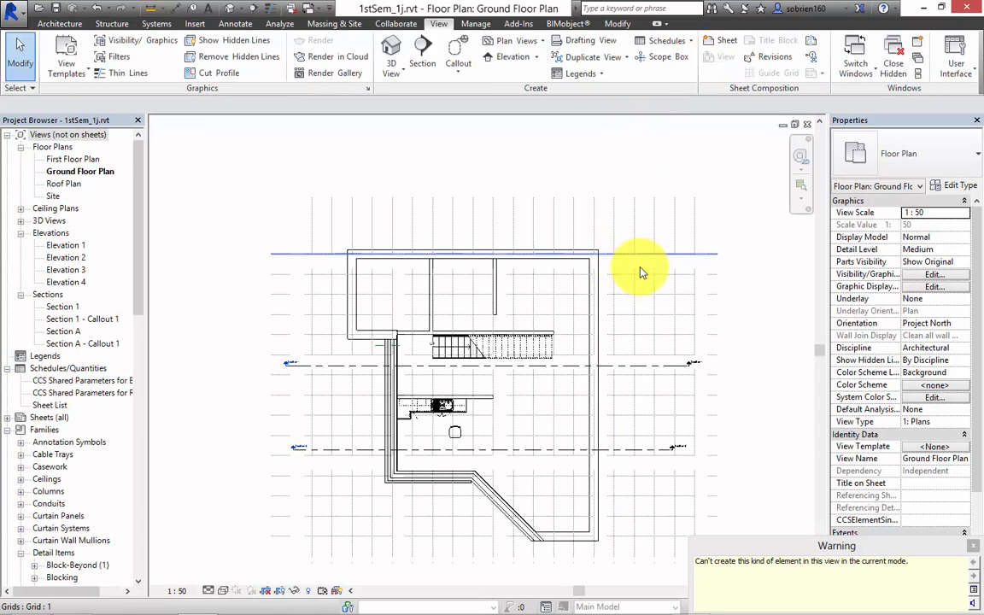
pyautogui.moveTo(794, 546); pyautogui.dragTo(737, 412)
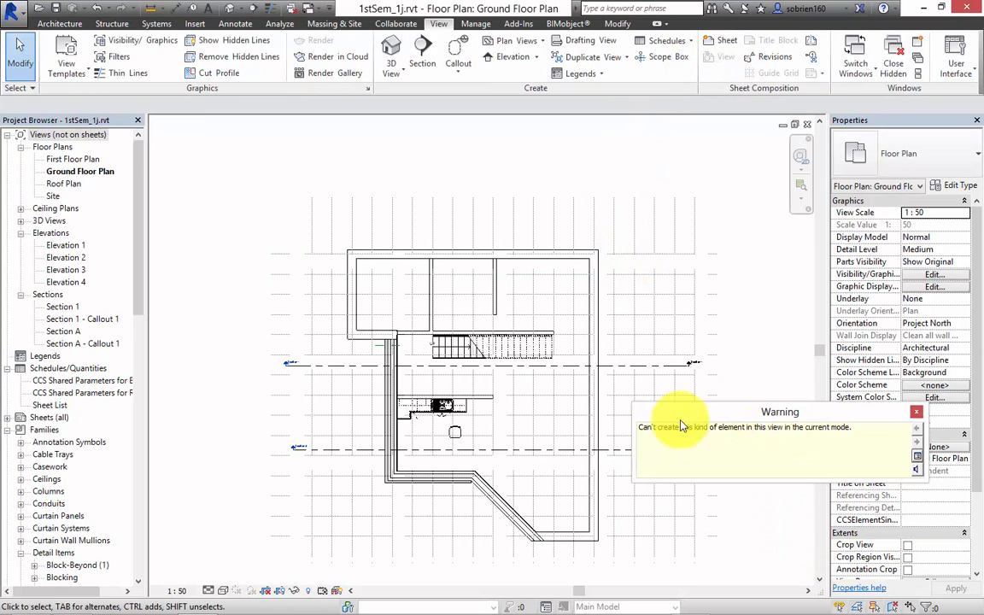
pyautogui.click(915, 412)
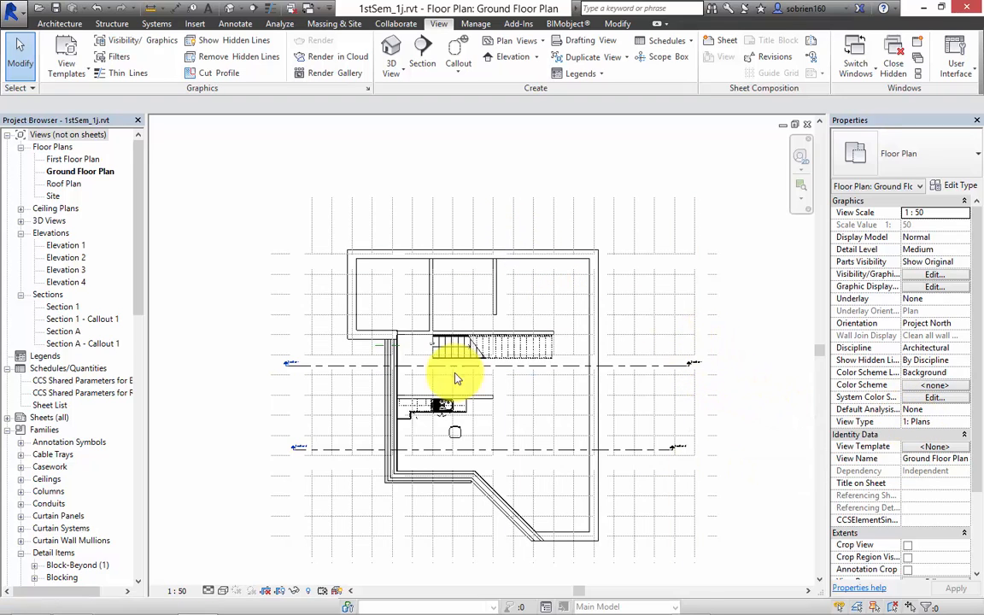
# Step: Collapse the families list, expand the project's sheets and open the Splash Screen sheet to examine its title block
pyautogui.moveTo(139, 275); pyautogui.dragTo(138, 340)
pyautogui.click(7, 257)
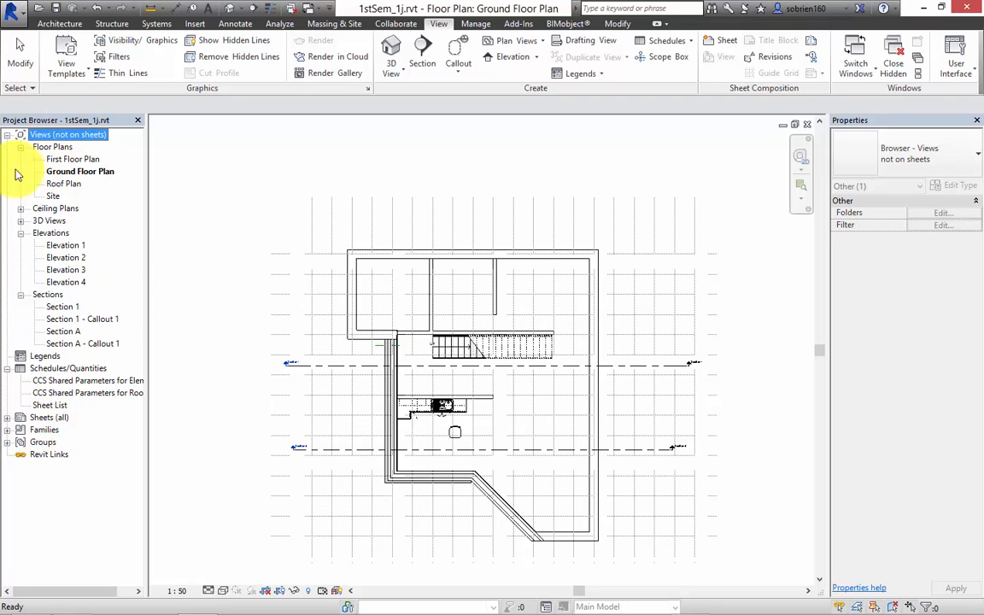
pyautogui.click(8, 417)
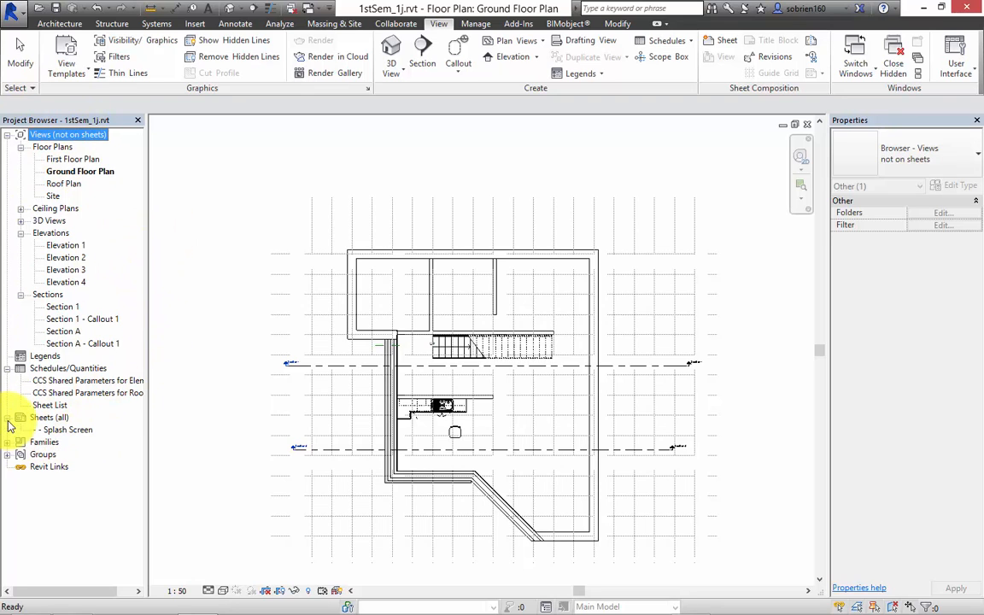
pyautogui.doubleClick(62, 430)
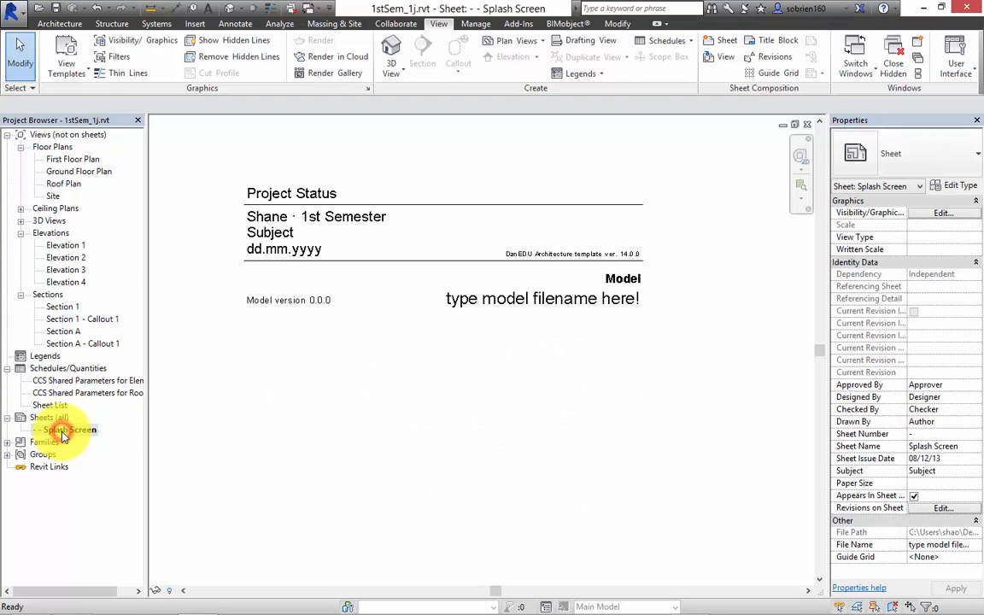
pyautogui.scroll(-1, 669, 434)
pyautogui.scroll(4, 669, 428)
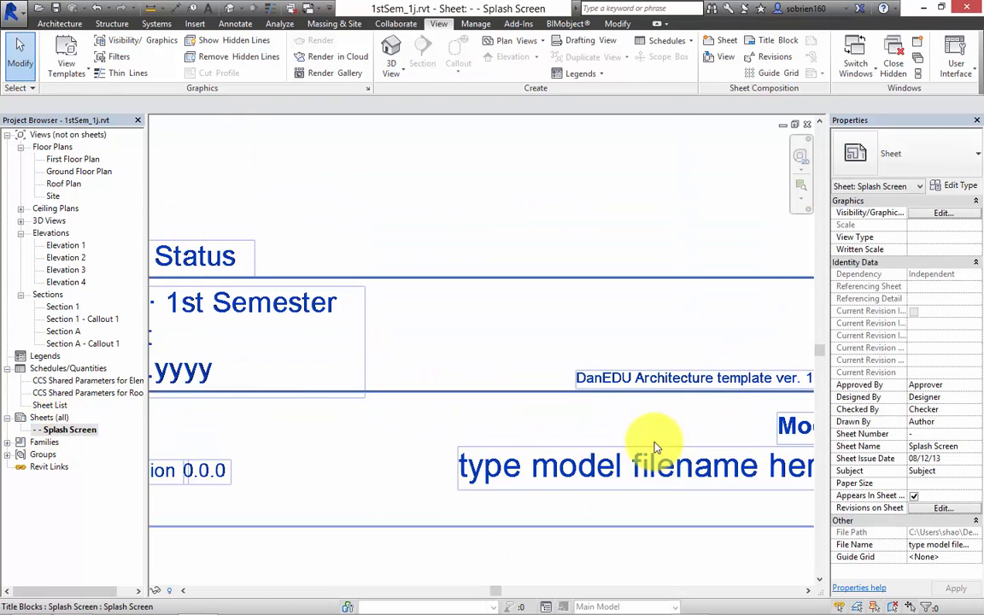
pyautogui.scroll(-4, 656, 447)
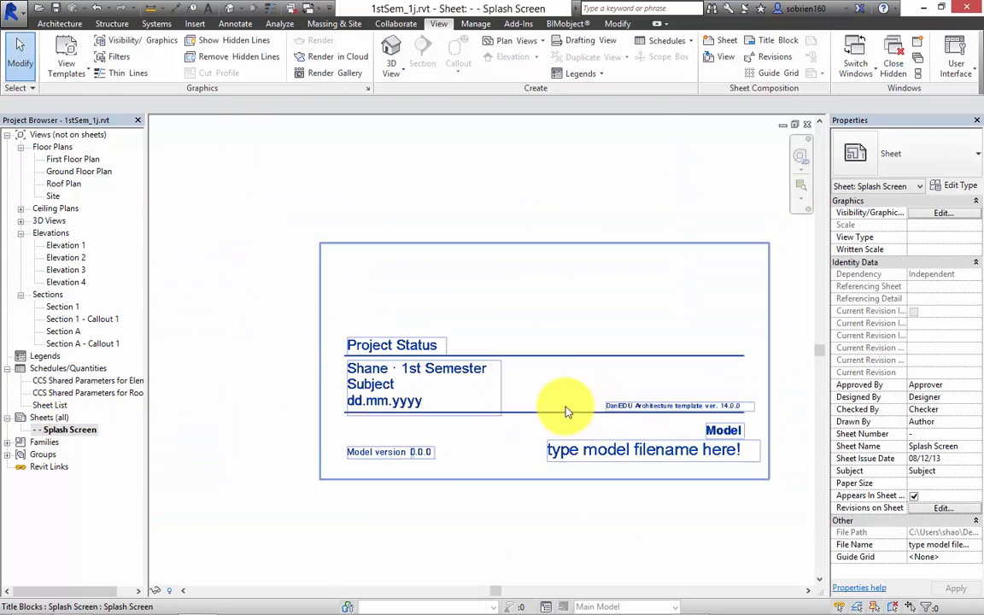
# Step: Create a new sheet using the A3 metric_KEA_2014 title block
pyautogui.rightClick(53, 419)
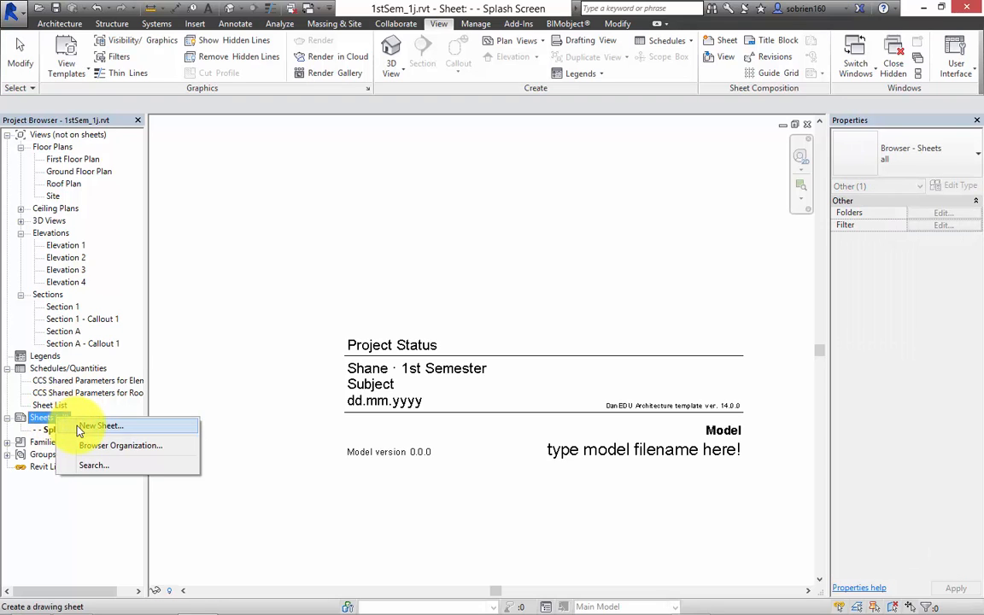
pyautogui.click(79, 426)
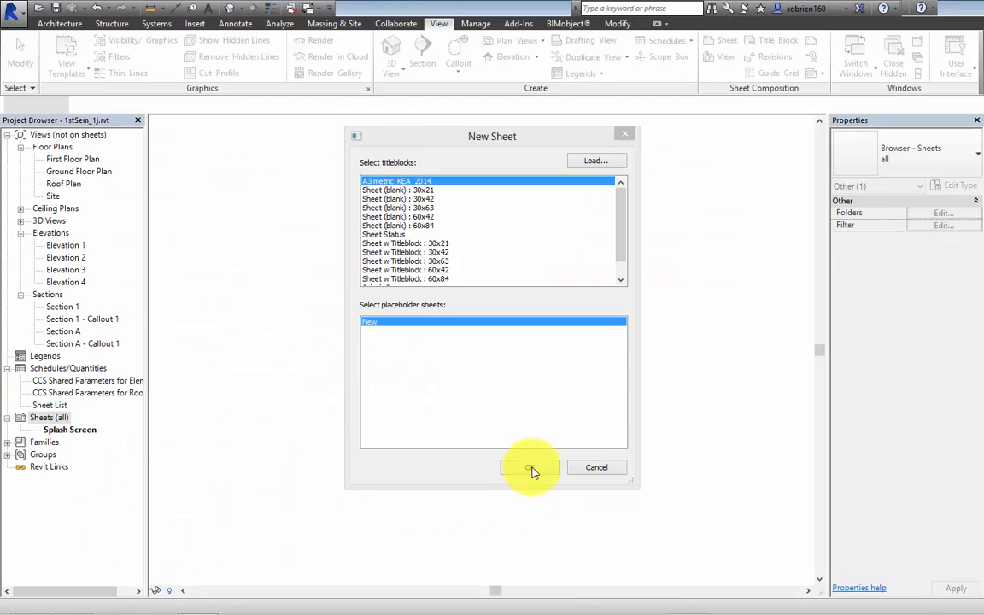
pyautogui.click(531, 468)
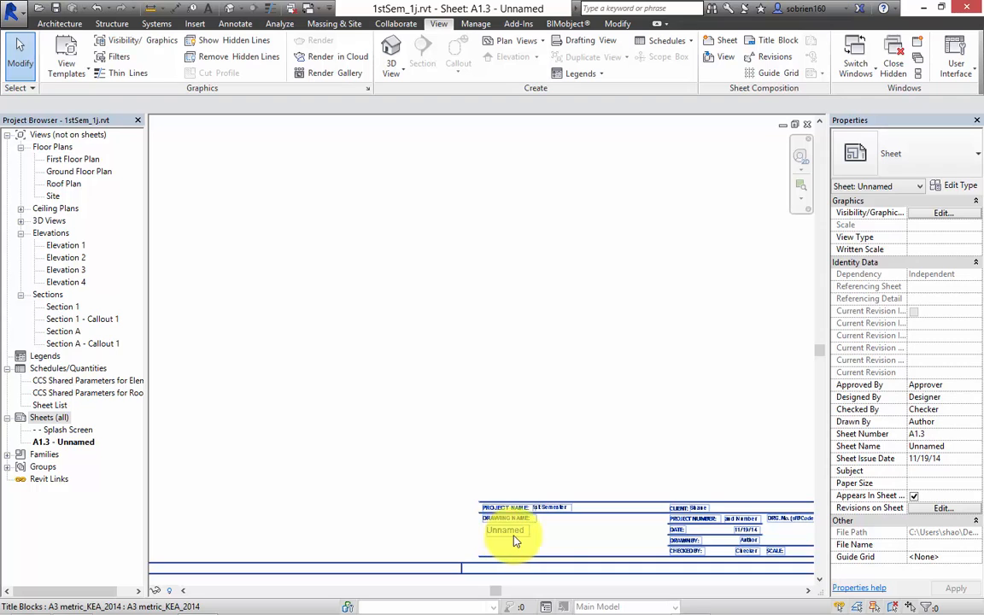
# Step: Set the drawing name in the new sheet's title block to SECTION
pyautogui.moveTo(503, 540); pyautogui.dragTo(546, 500, button='middle')
pyautogui.click(524, 499)
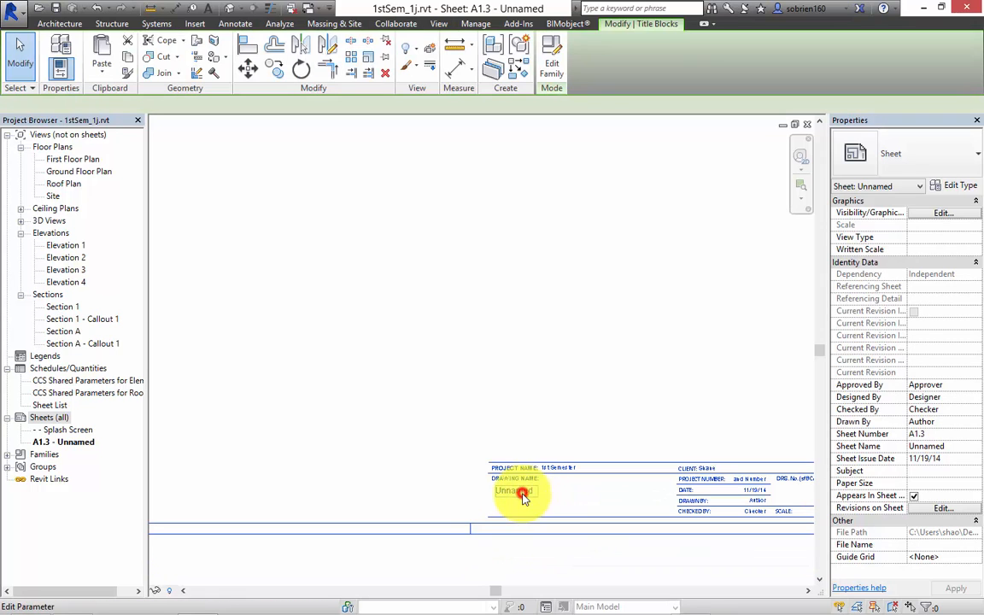
pyautogui.click(519, 494)
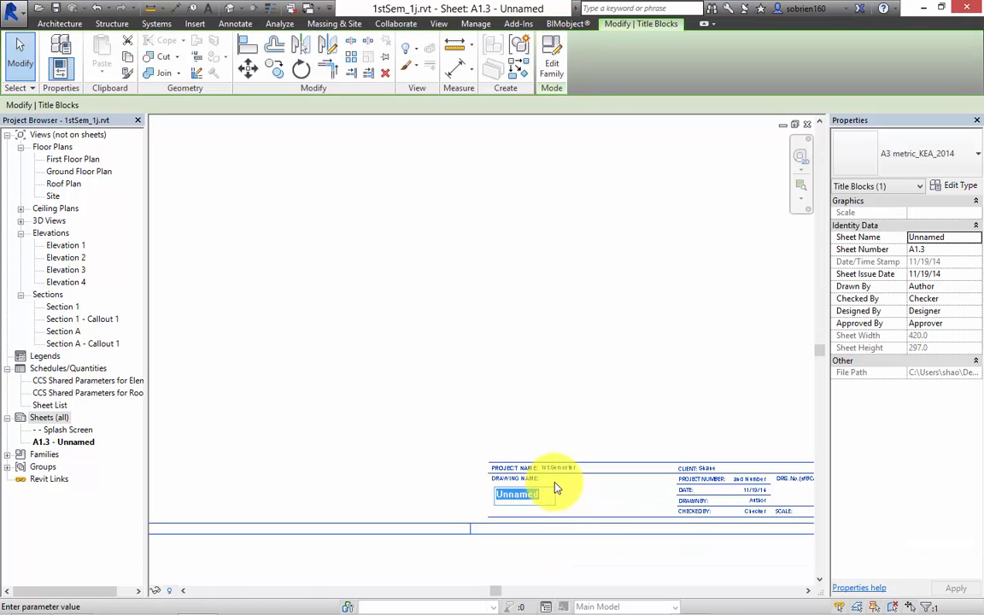
pyautogui.write('SECTION')
pyautogui.click(582, 488)
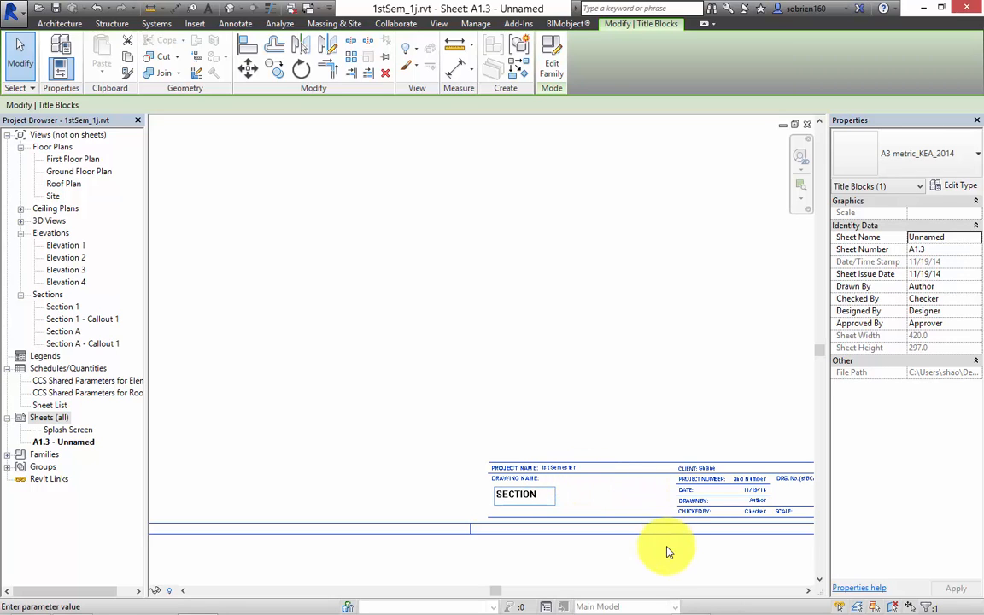
# Step: Set the drawing number in the SECTION sheet's title block to (99).3.001
pyautogui.moveTo(571, 509); pyautogui.dragTo(386, 476, button='middle')
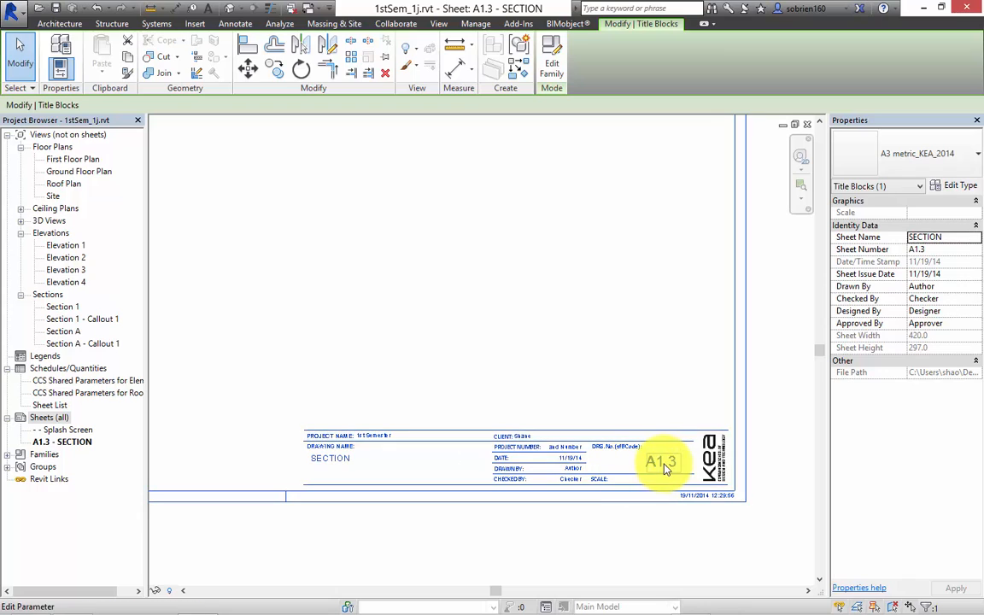
pyautogui.click(664, 469)
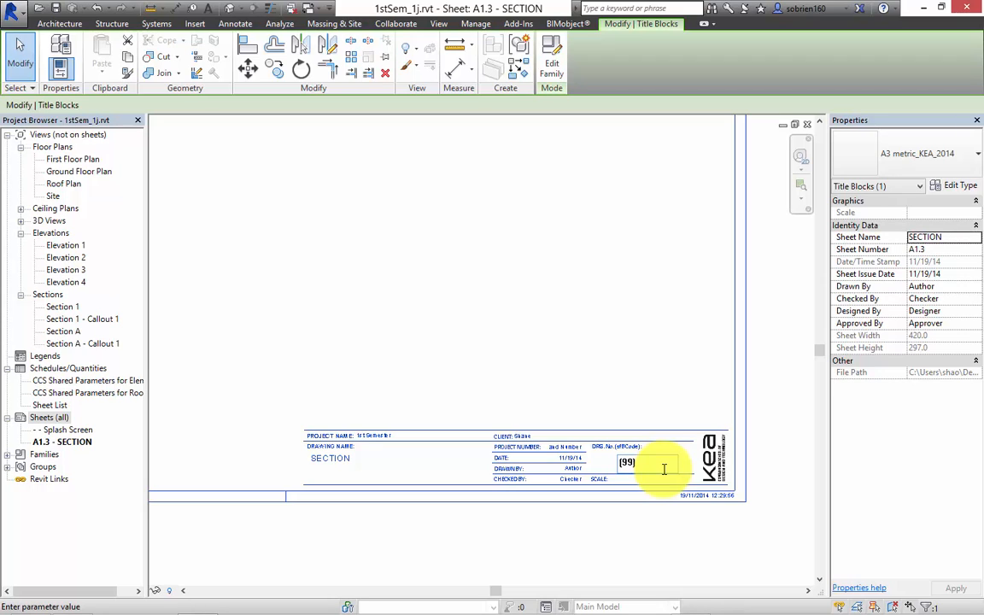
pyautogui.write('[99].3.001')
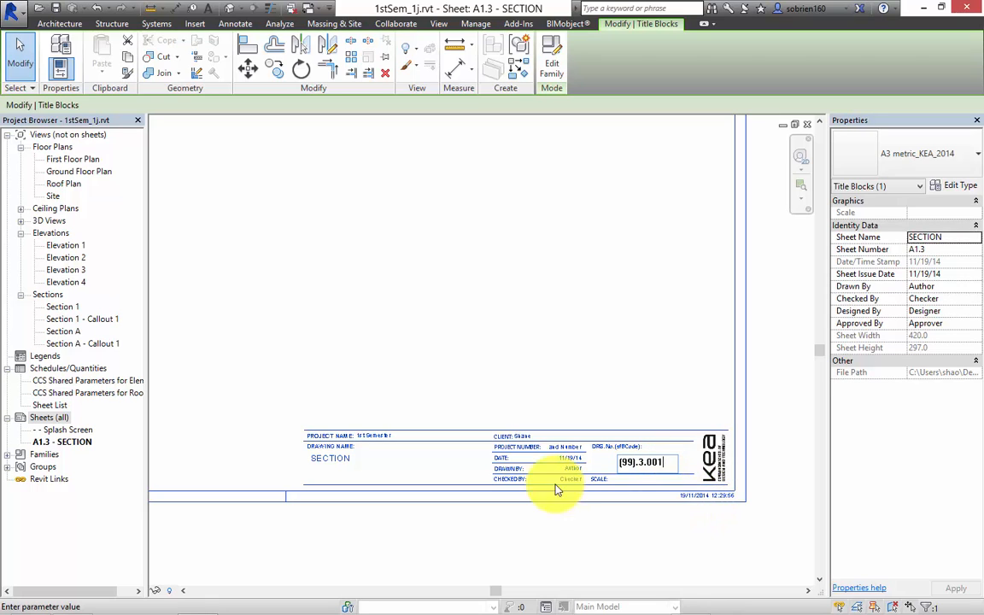
pyautogui.click(535, 521)
pyautogui.click(653, 540)
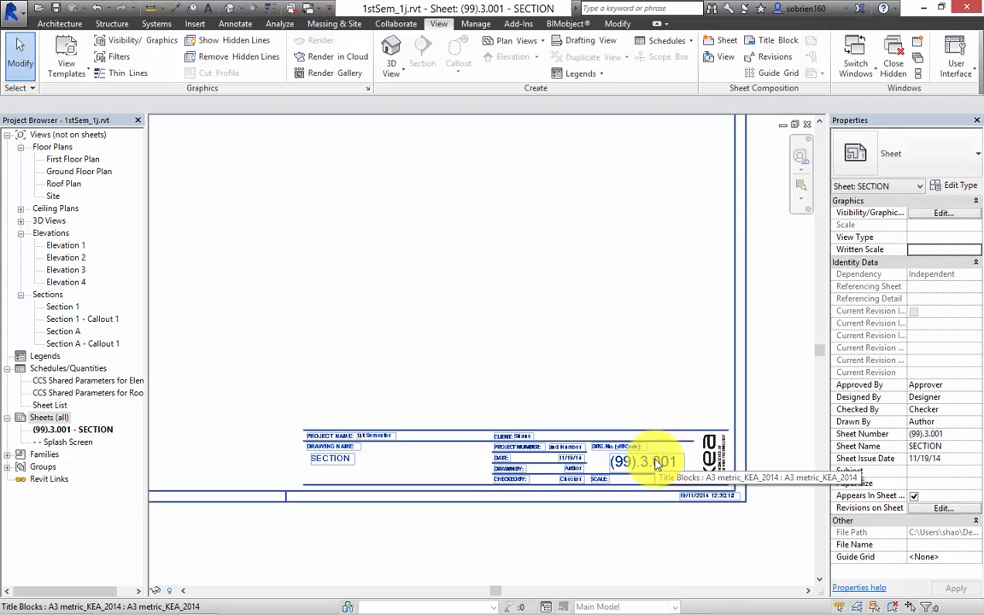
pyautogui.scroll(-2, 608, 530)
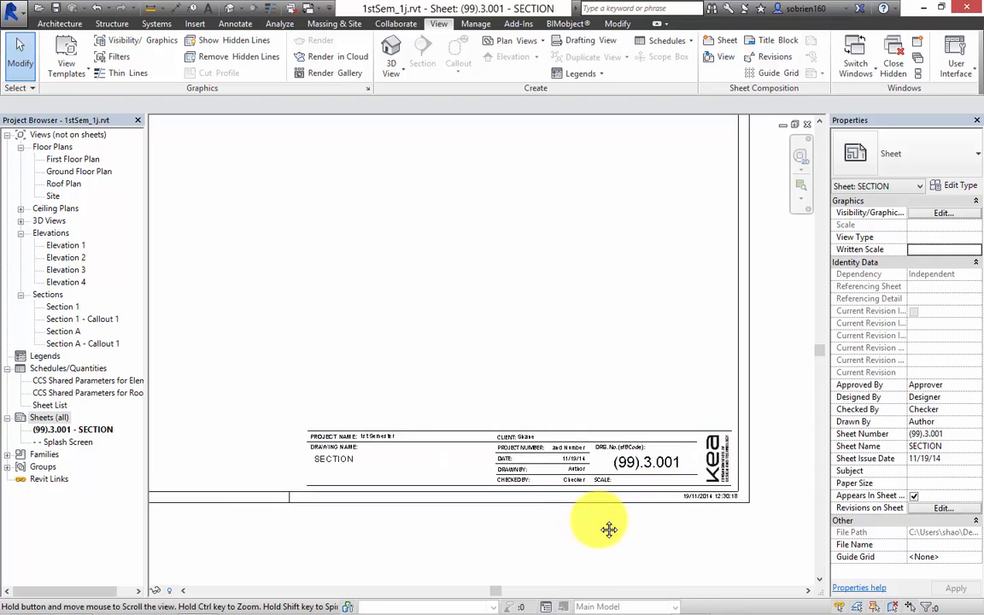
pyautogui.moveTo(411, 309); pyautogui.dragTo(493, 357, button='middle')
pyautogui.scroll(-1, 444, 335)
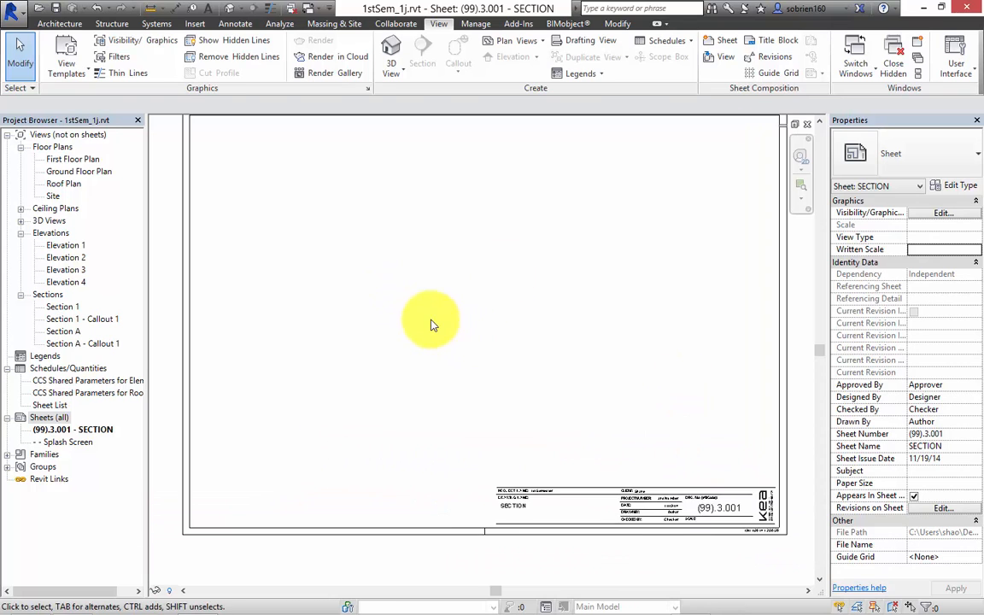
# Step: Place the Section 1 - Callout 1 view on the (99).3.001 SECTION sheet
pyautogui.moveTo(439, 334); pyautogui.dragTo(433, 362, button='middle')
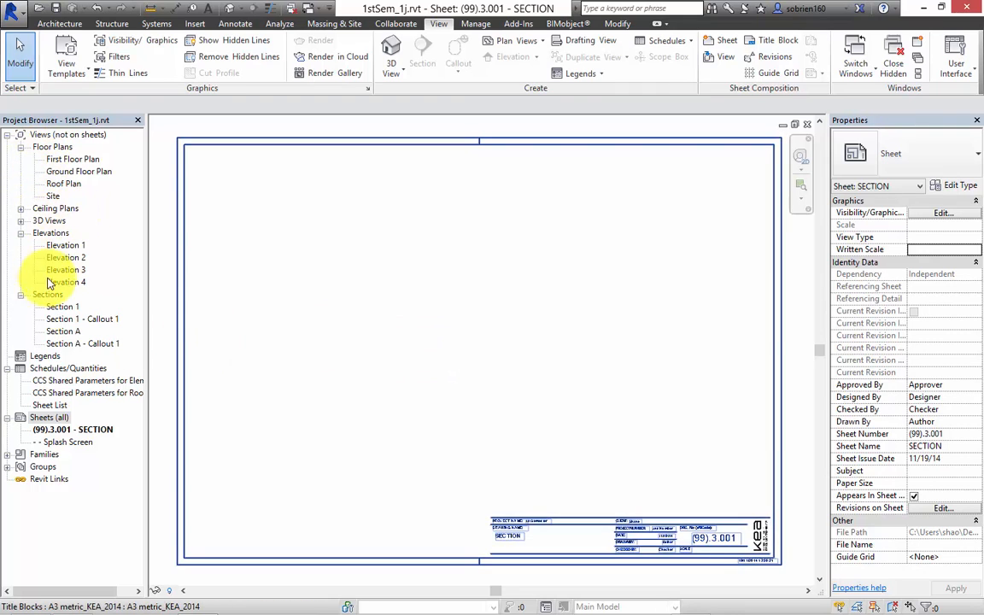
pyautogui.click(70, 318)
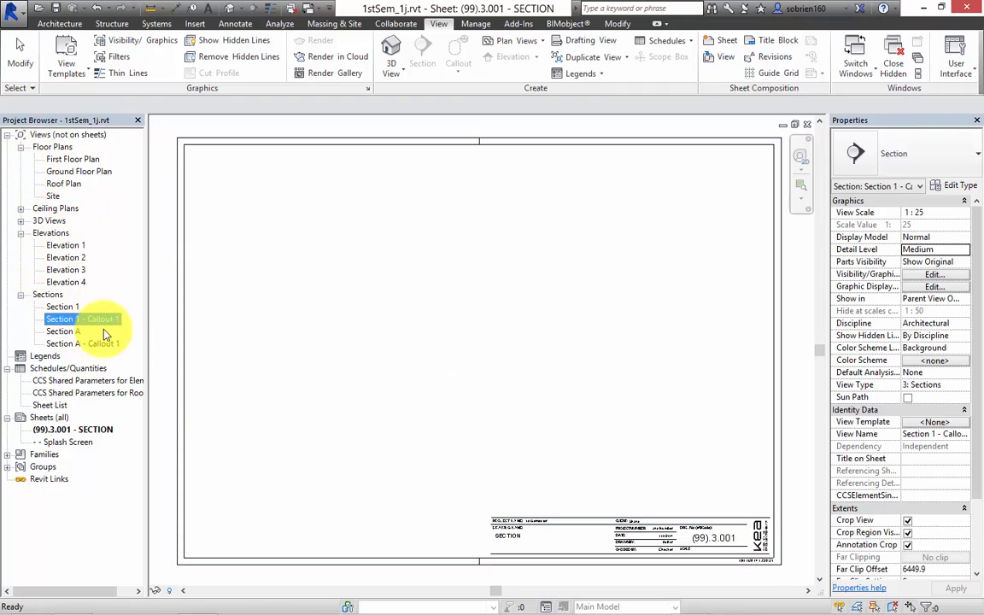
pyautogui.moveTo(81, 323); pyautogui.dragTo(314, 332)
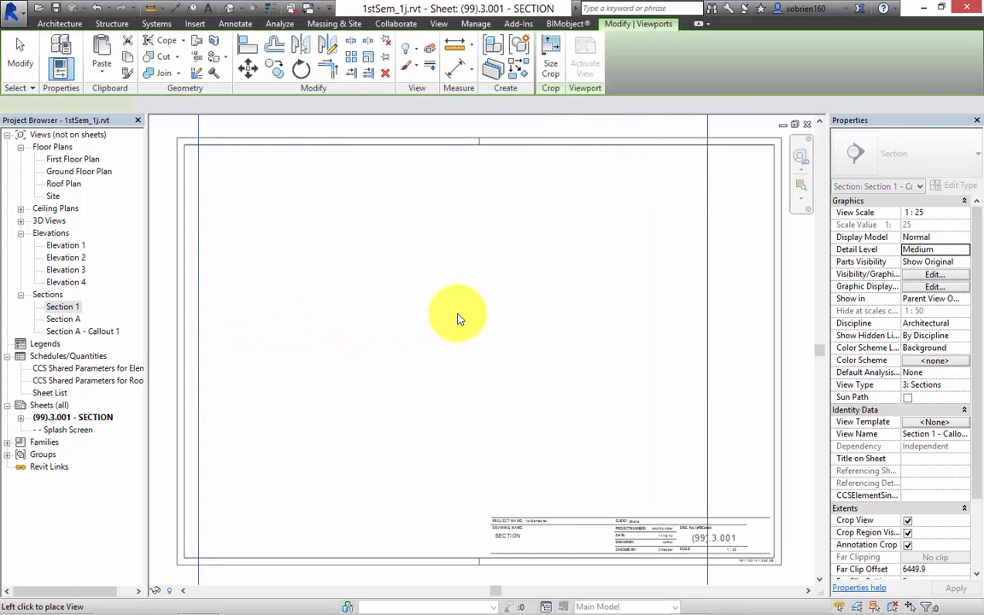
pyautogui.click(412, 323)
pyautogui.scroll(-4, 406, 345)
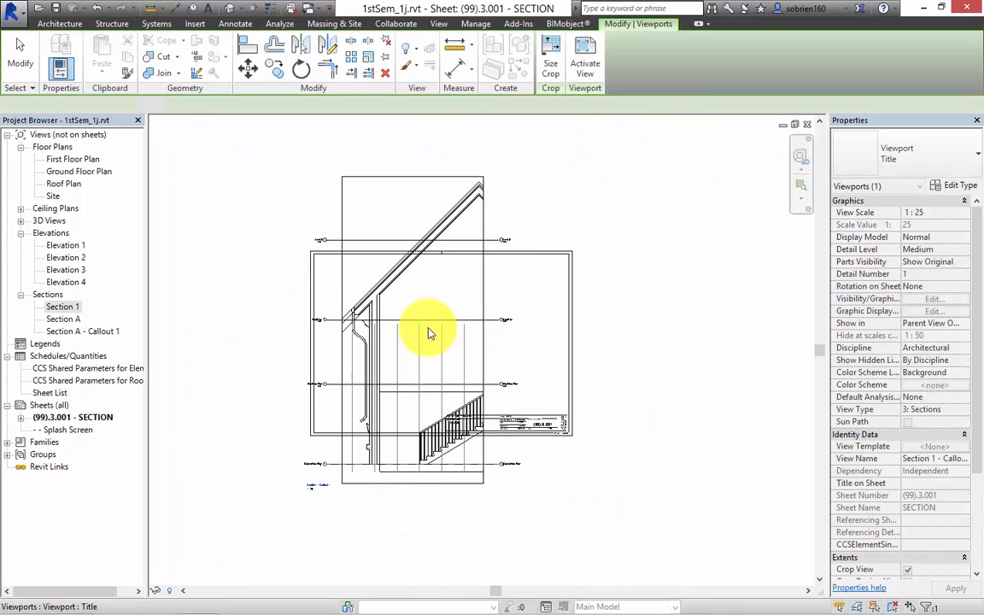
# Step: Set the placed callout's view scale to 1 : 50 and move its viewport inside the sheet border above the title block
pyautogui.scroll(1, 466, 412)
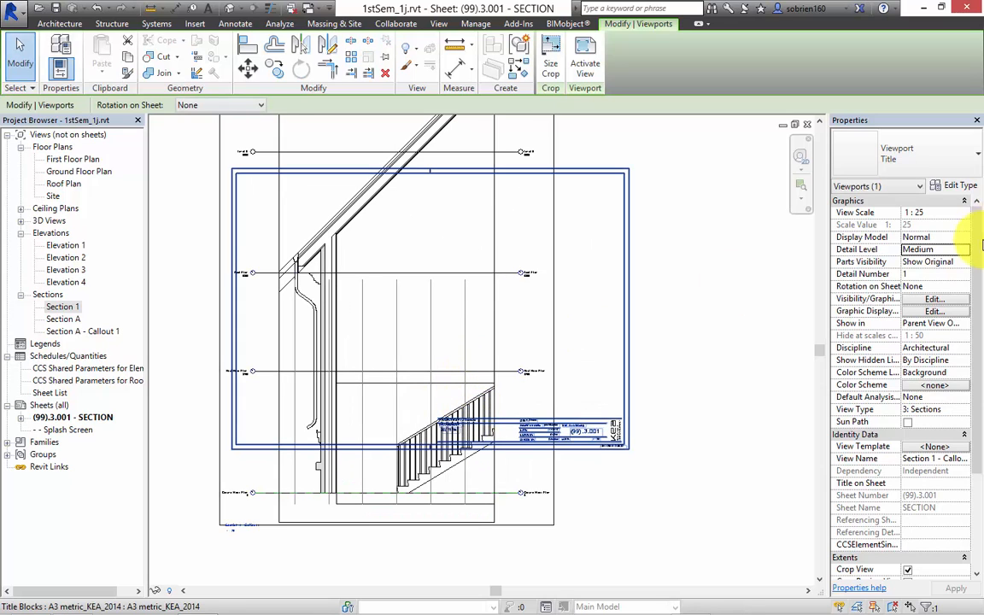
pyautogui.click(931, 212)
pyautogui.click(963, 212)
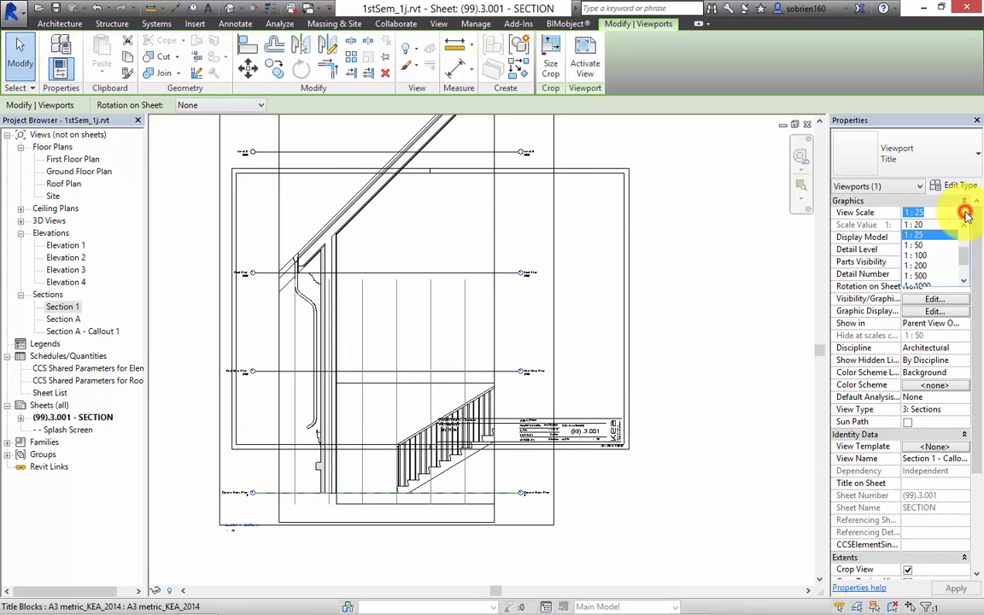
pyautogui.click(926, 245)
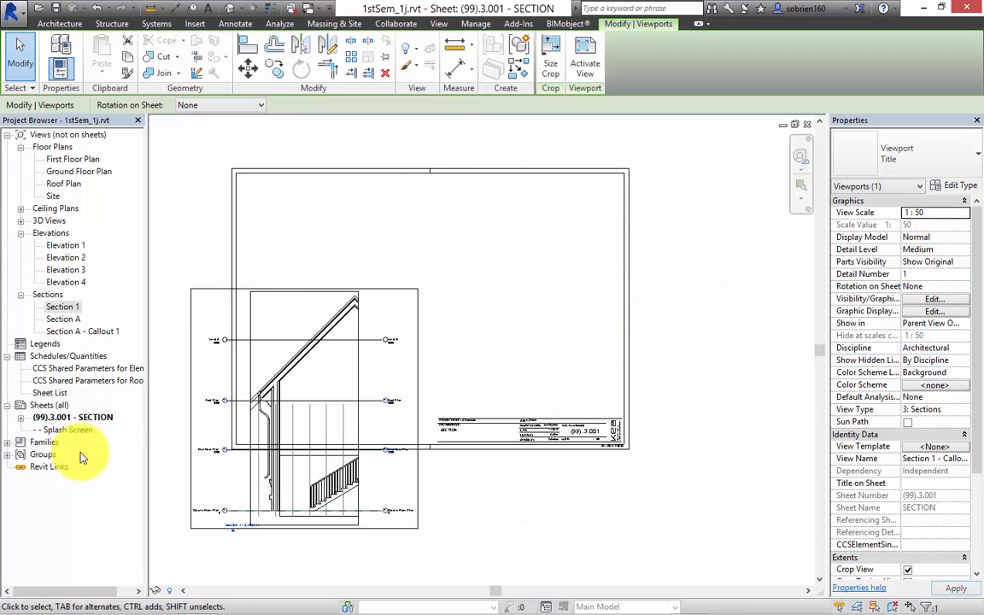
pyautogui.moveTo(320, 296); pyautogui.dragTo(378, 189)
pyautogui.click(407, 509)
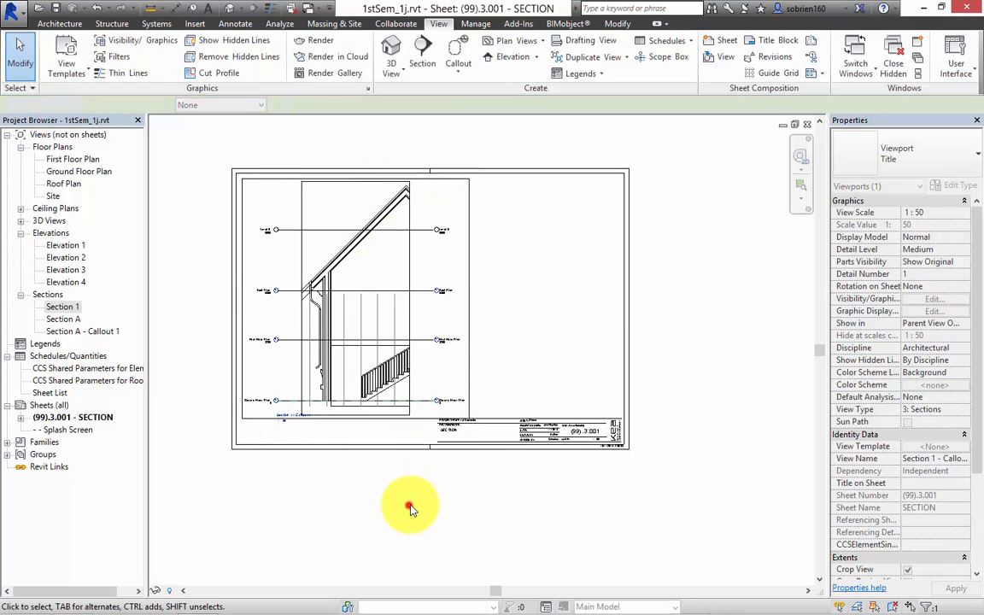
# Step: Move the callout's view title below the drawing, just beside the sheet's title block
pyautogui.scroll(2, 406, 478)
pyautogui.moveTo(421, 476); pyautogui.dragTo(471, 525, button='middle')
pyautogui.scroll(3, 316, 464)
pyautogui.click(288, 440)
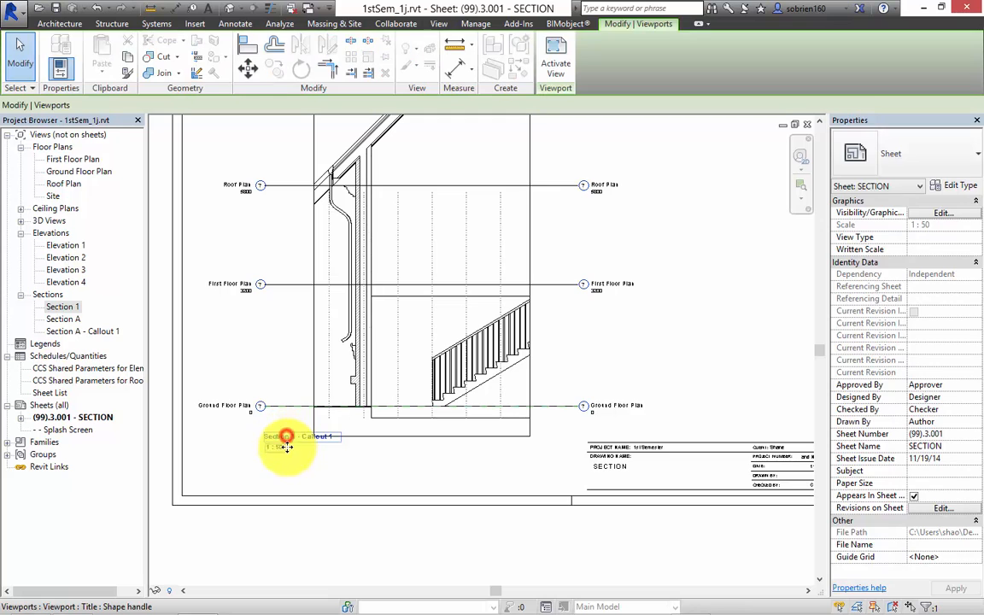
pyautogui.moveTo(285, 439); pyautogui.dragTo(502, 461)
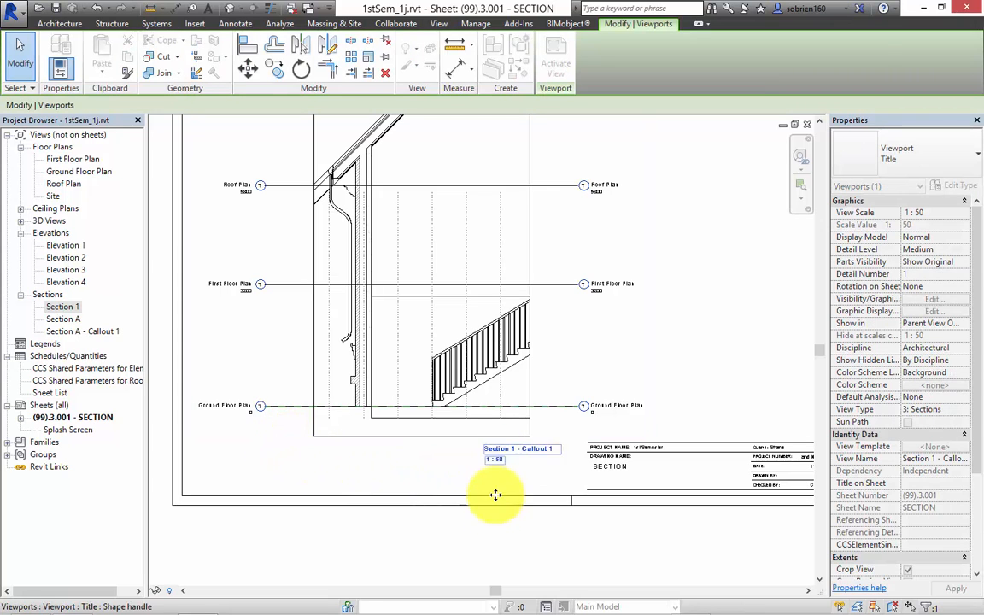
pyautogui.click(472, 547)
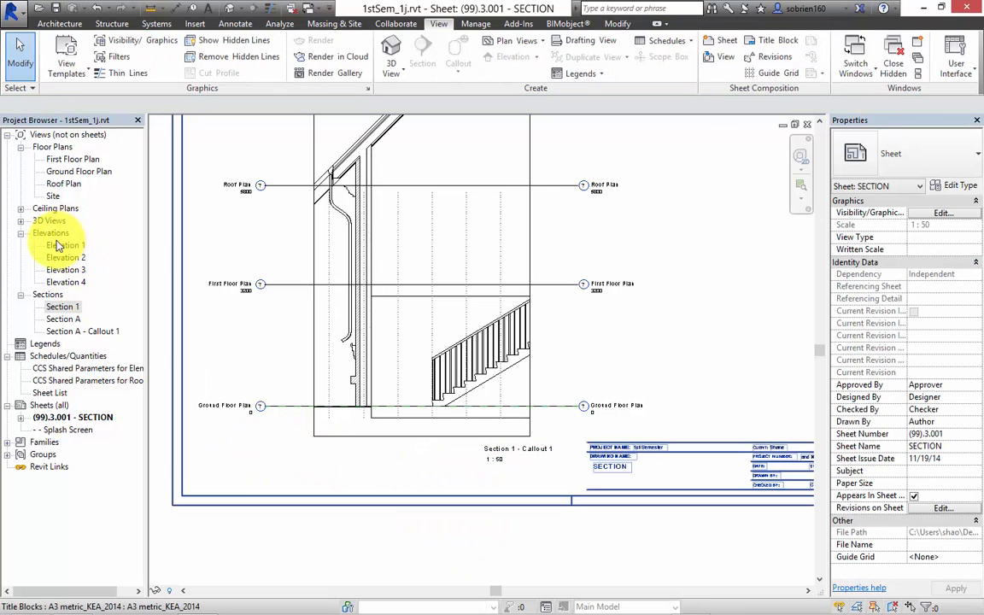
# Step: Open the Section 1 view and examine the sheet reference on its callout tag
pyautogui.doubleClick(68, 308)
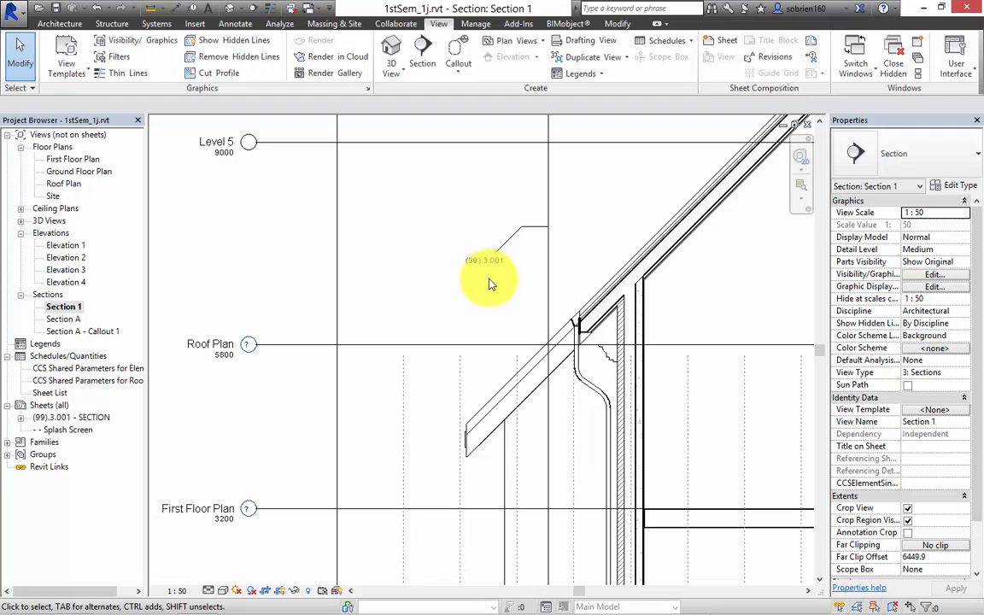
pyautogui.scroll(-5, 489, 284)
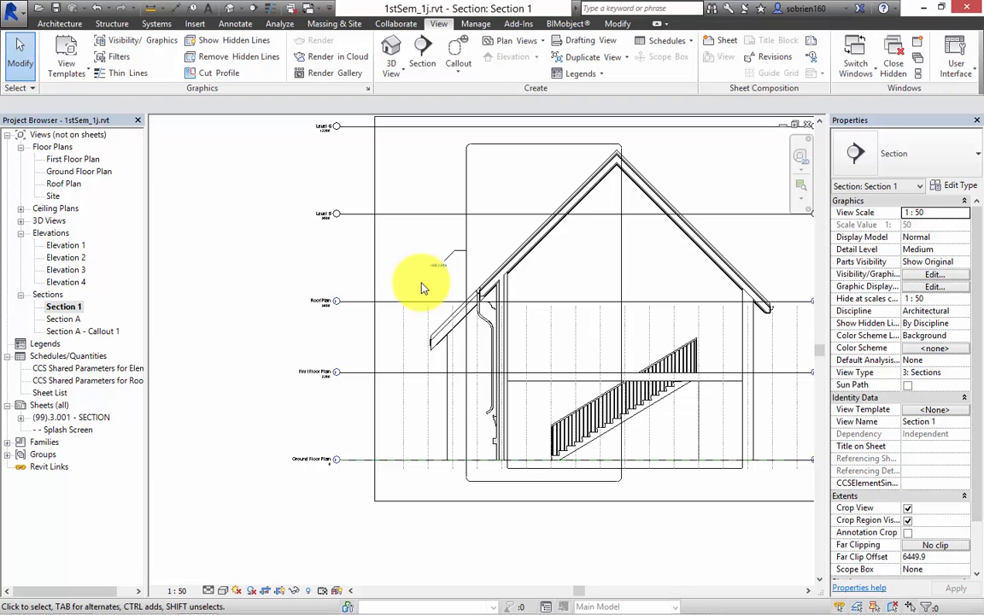
pyautogui.scroll(5, 415, 276)
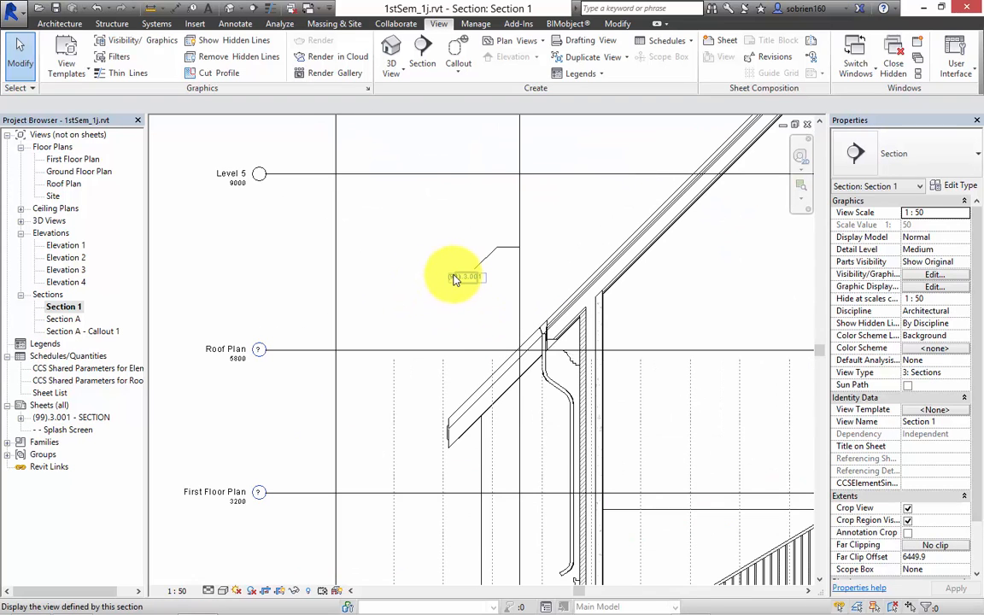
pyautogui.scroll(2, 452, 320)
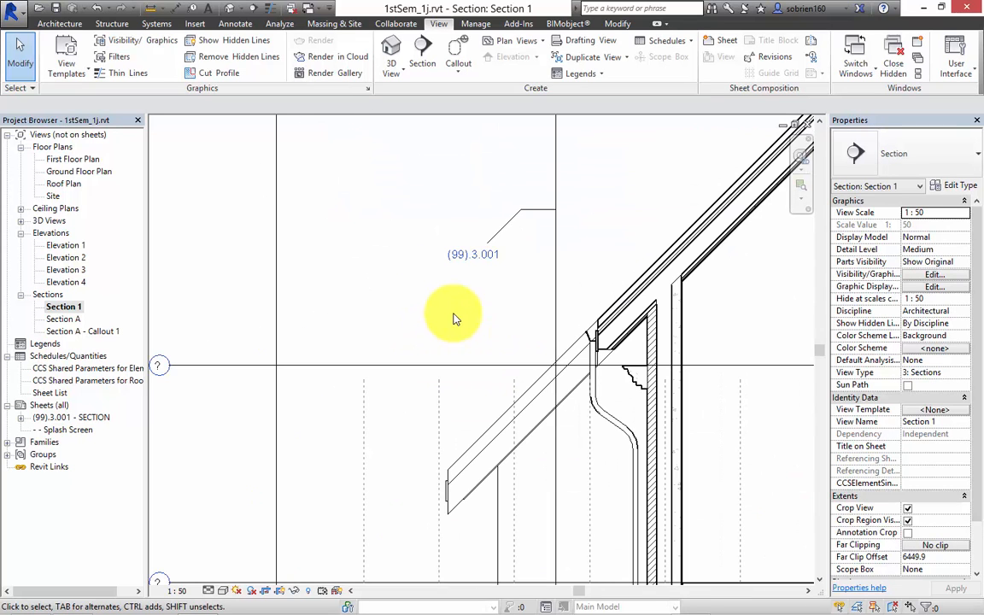
pyautogui.scroll(-8, 453, 320)
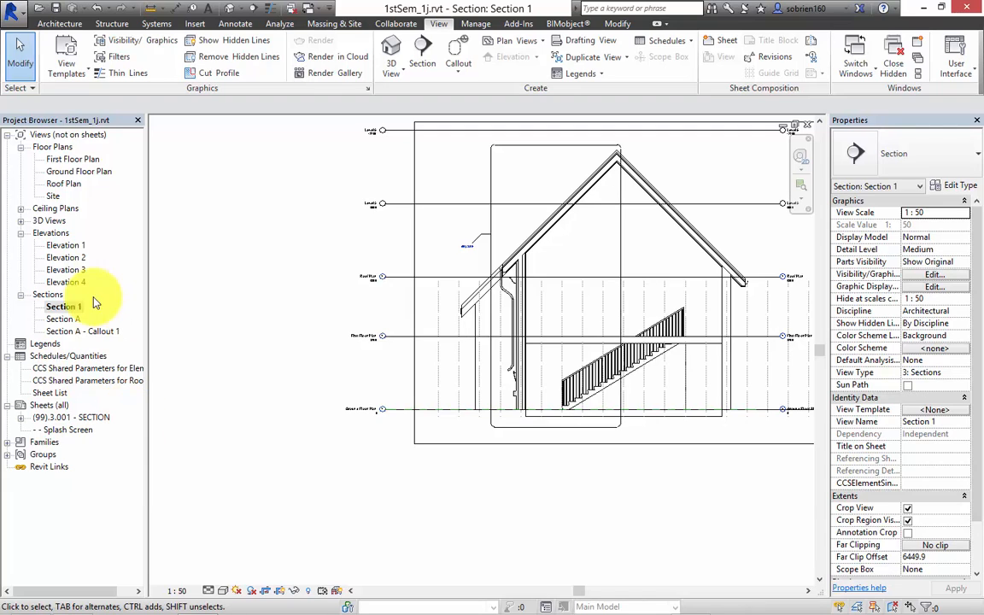
# Step: Change the browser organization for views from not on sheets to all
pyautogui.click(67, 135)
pyautogui.rightClick(67, 136)
pyautogui.click(96, 146)
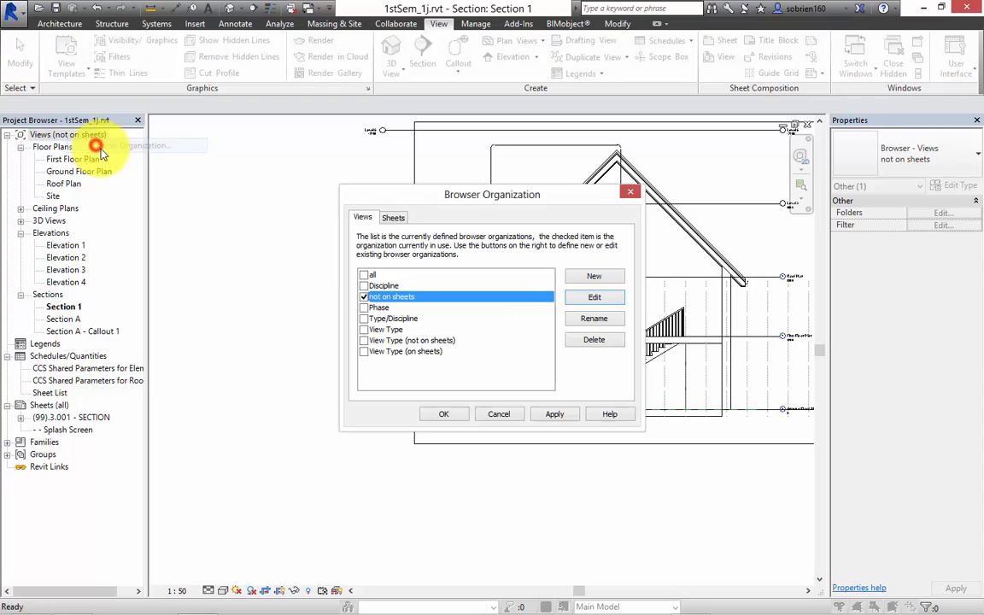
pyautogui.click(364, 274)
pyautogui.click(555, 414)
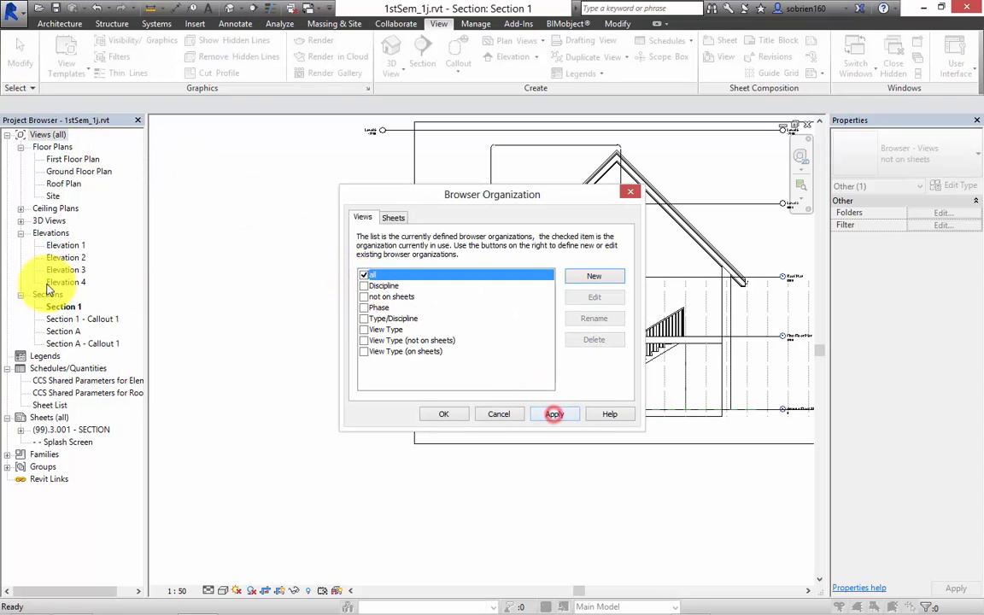
pyautogui.click(444, 414)
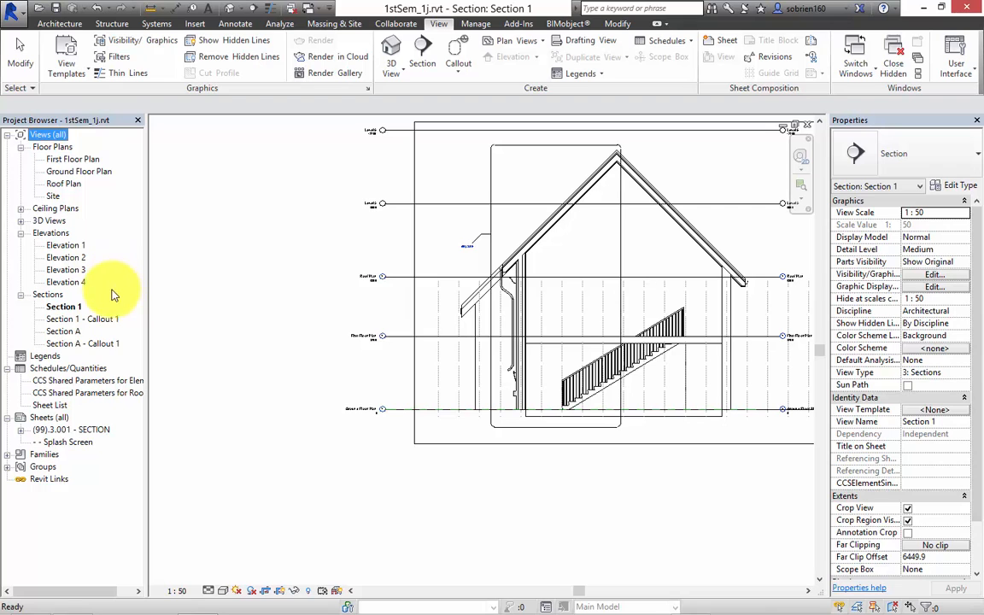
# Step: Review the SECTION sheet and the Section 1 - Callout 1 view, and compare them with the callout tag in Section 1
pyautogui.click(70, 431)
pyautogui.doubleClick(70, 431)
pyautogui.scroll(-4, 407, 505)
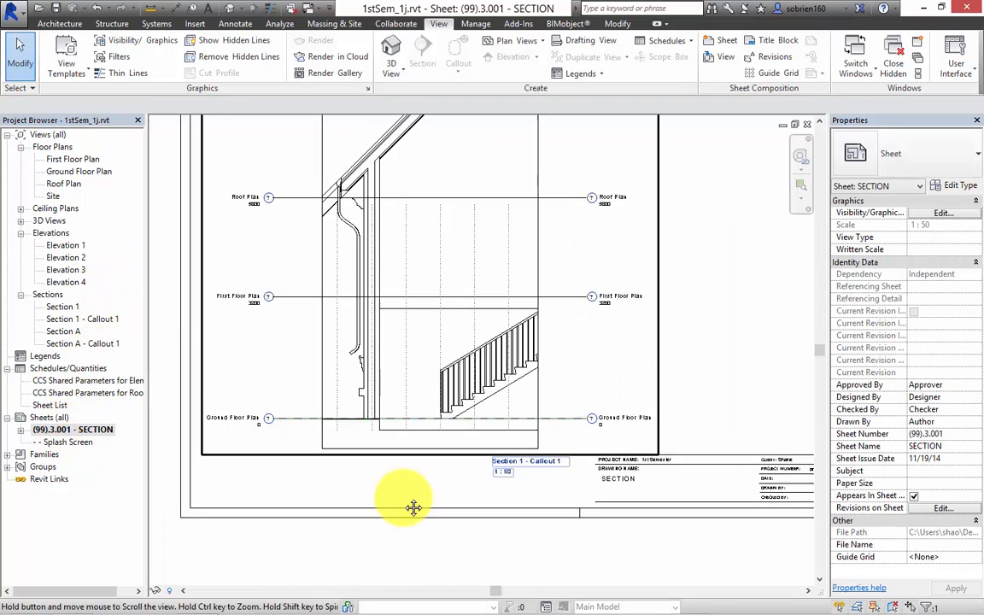
pyautogui.click(792, 342)
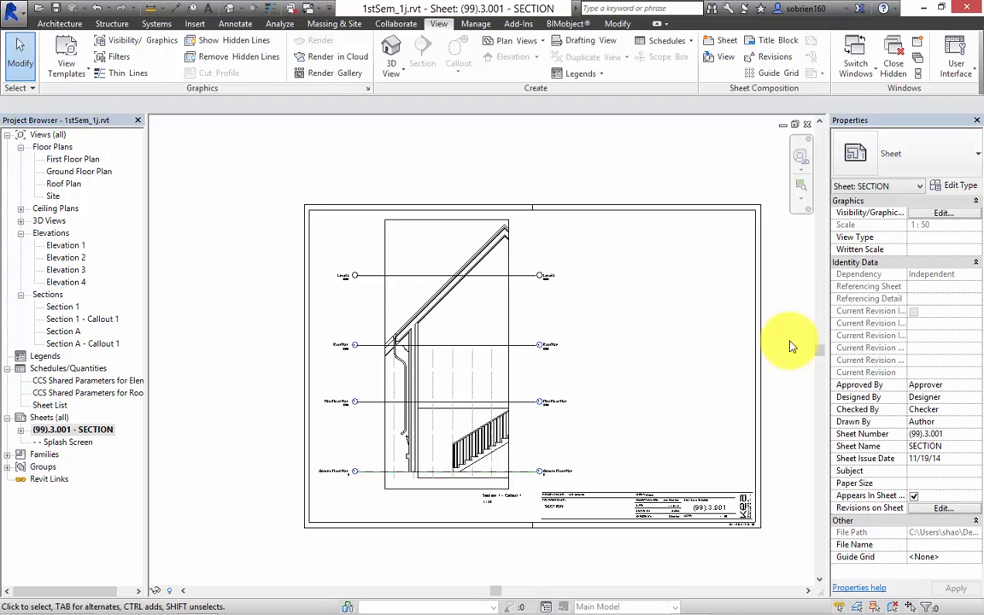
pyautogui.doubleClick(73, 318)
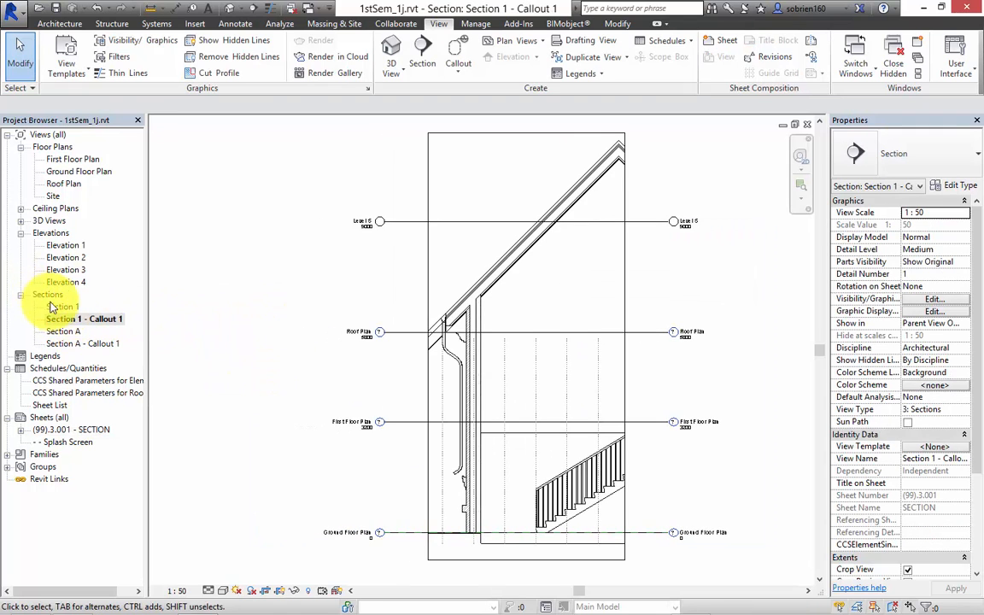
pyautogui.doubleClick(58, 307)
pyautogui.scroll(5, 440, 243)
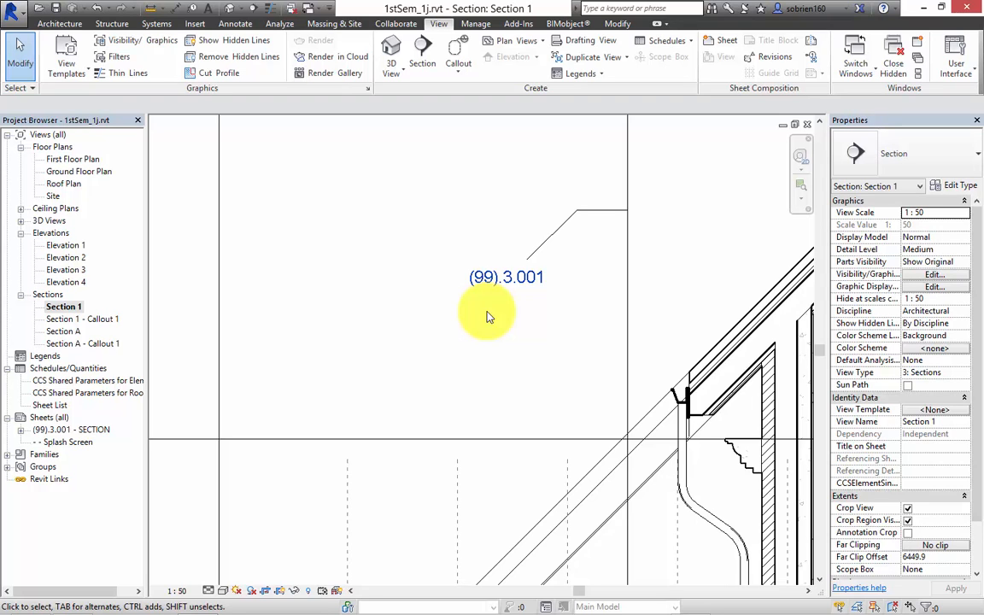
pyautogui.click(689, 593)
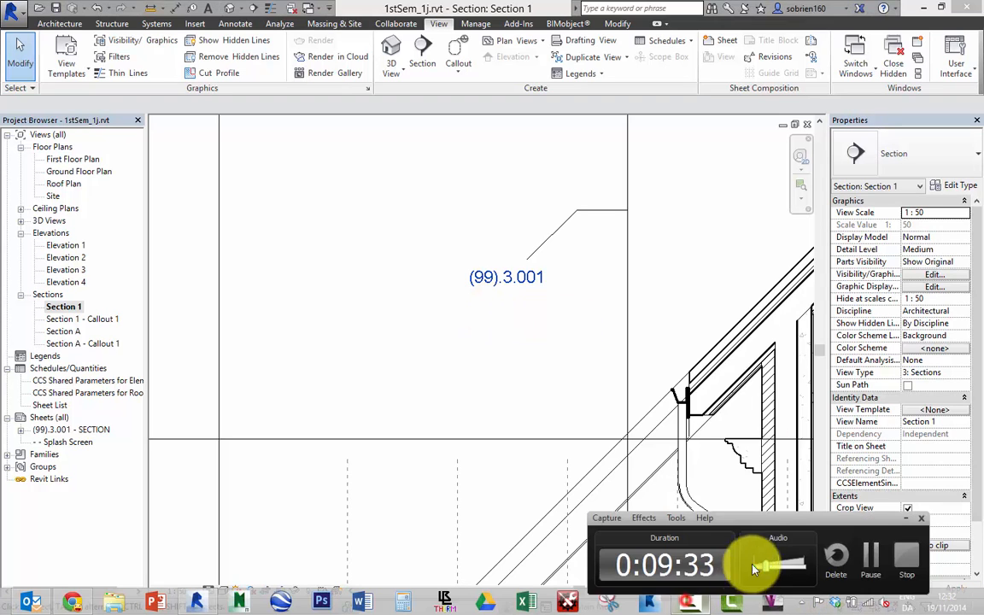
pyautogui.click(873, 549)
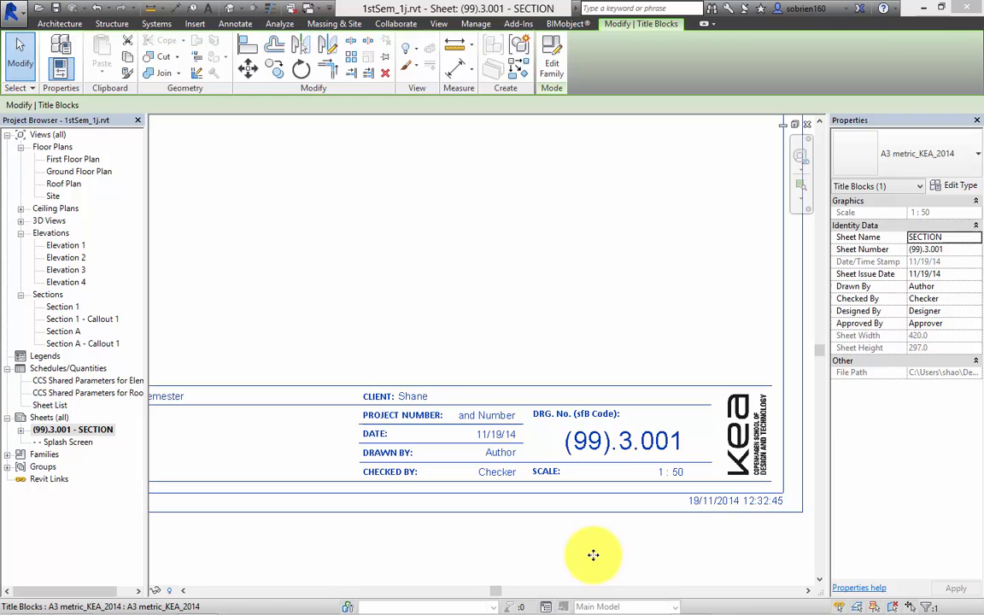
# Step: Deselect the sheet's title block and reopen Section 1 to examine the callout reference and its extent around the wall and roof
pyautogui.click(559, 552)
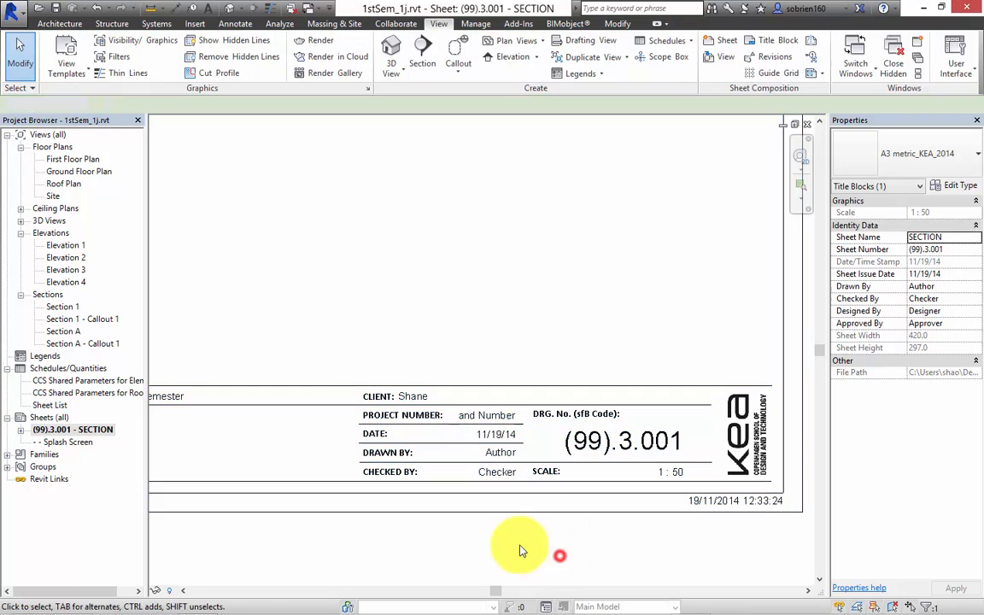
pyautogui.doubleClick(63, 307)
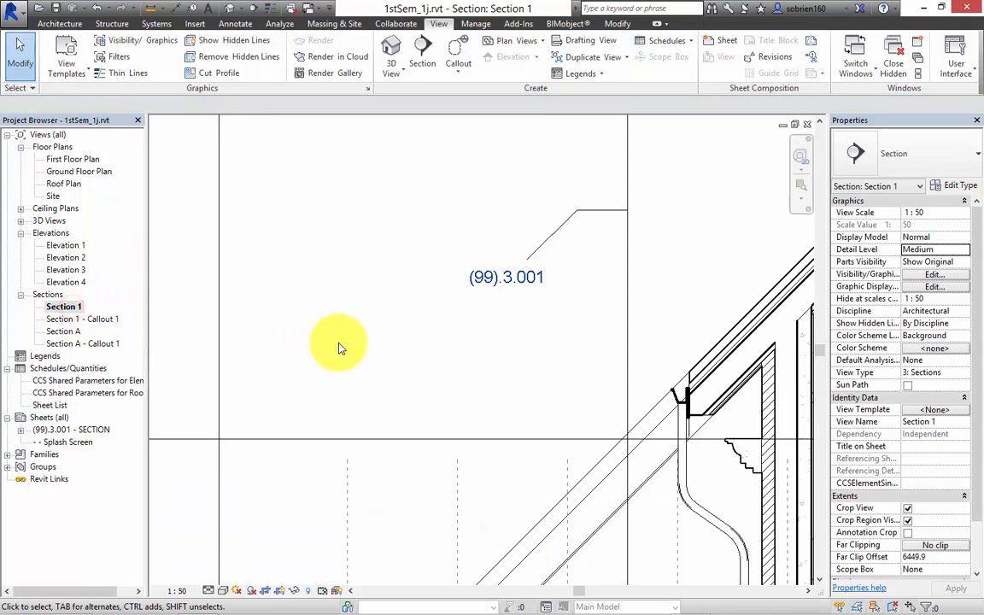
pyautogui.scroll(-5, 351, 345)
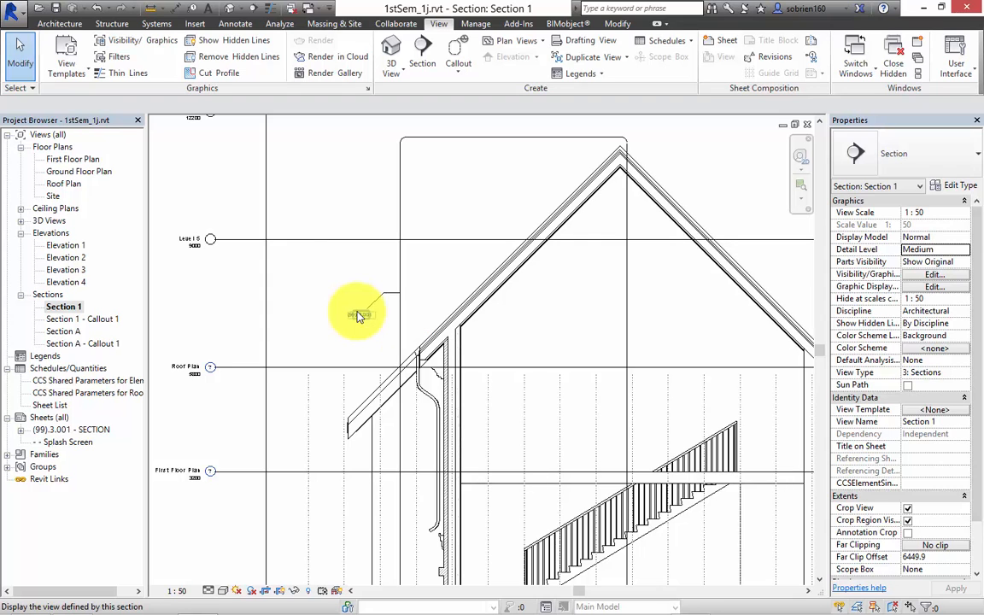
pyautogui.scroll(-3, 283, 297)
pyautogui.moveTo(248, 292); pyautogui.dragTo(374, 337, button='middle')
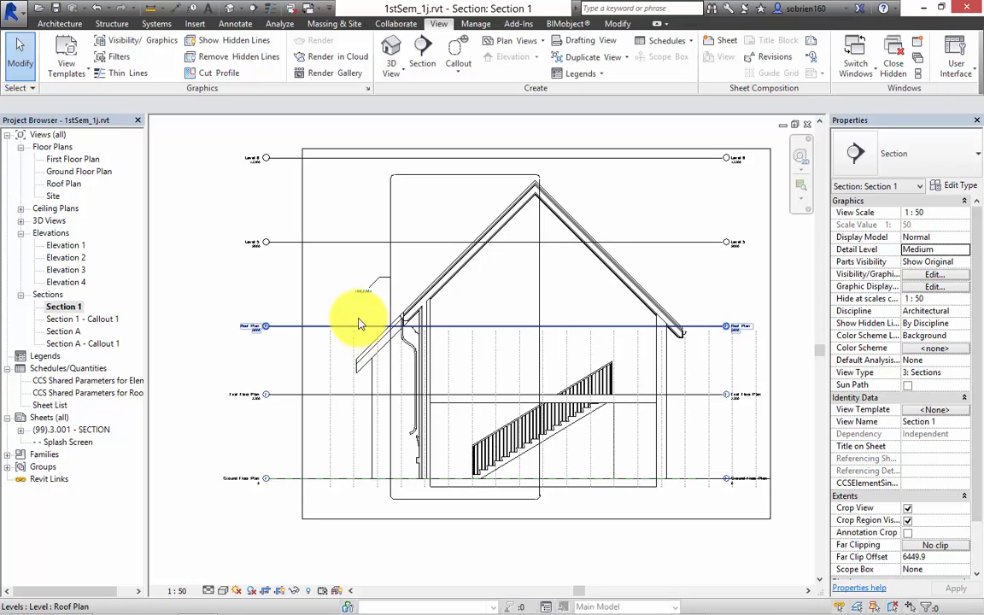
# Step: Inspect the title block and the wall and roof detail on the SECTION sheet, and return to the callout tag in Section 1
pyautogui.doubleClick(74, 431)
pyautogui.scroll(3, 184, 439)
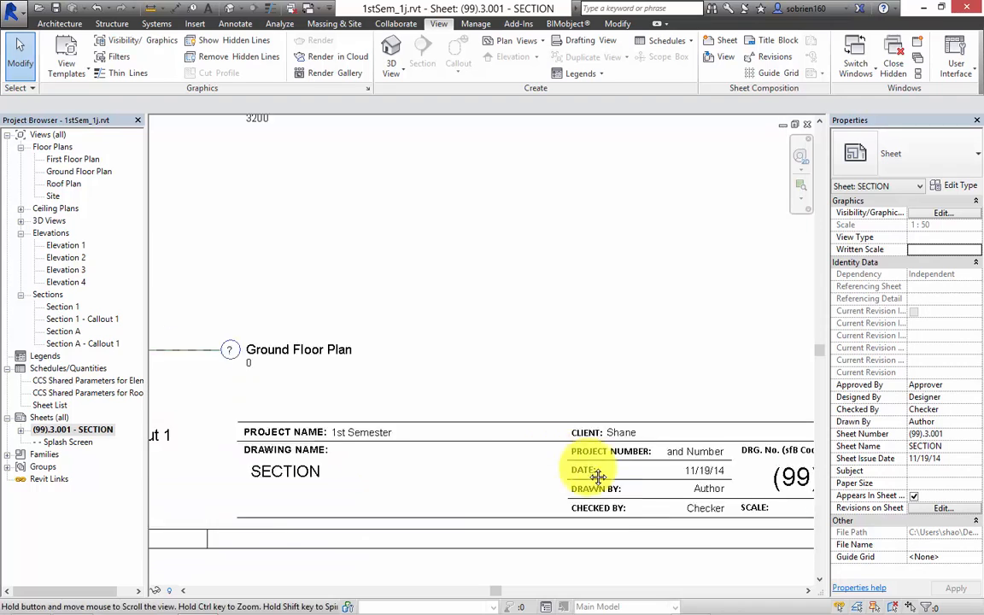
pyautogui.scroll(2, 355, 382)
pyautogui.moveTo(354, 381); pyautogui.dragTo(586, 440, button='middle')
pyautogui.scroll(4, 436, 205)
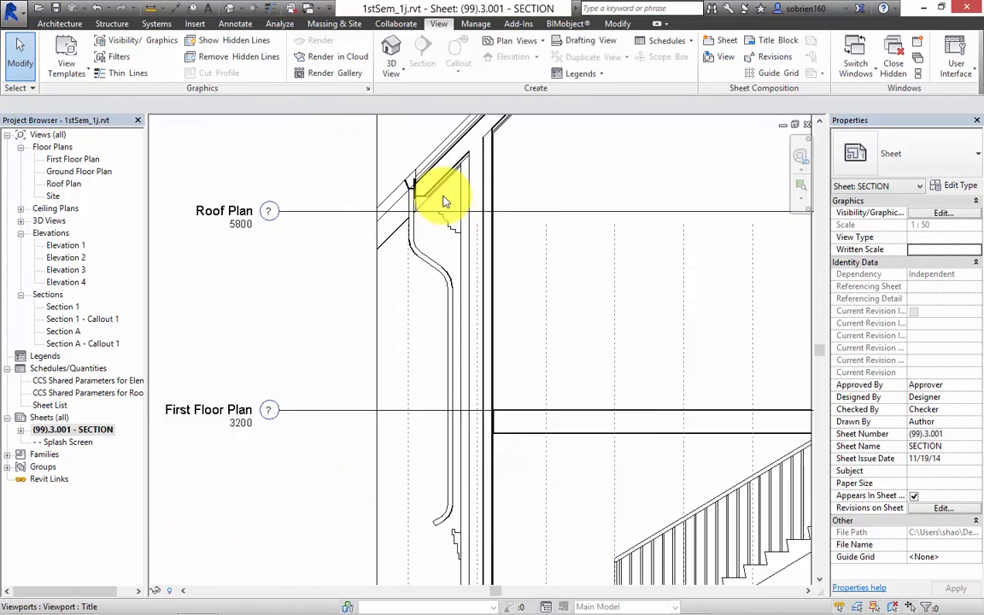
pyautogui.moveTo(414, 308); pyautogui.dragTo(317, 449, button='middle')
pyautogui.moveTo(426, 270); pyautogui.dragTo(422, 318, button='middle')
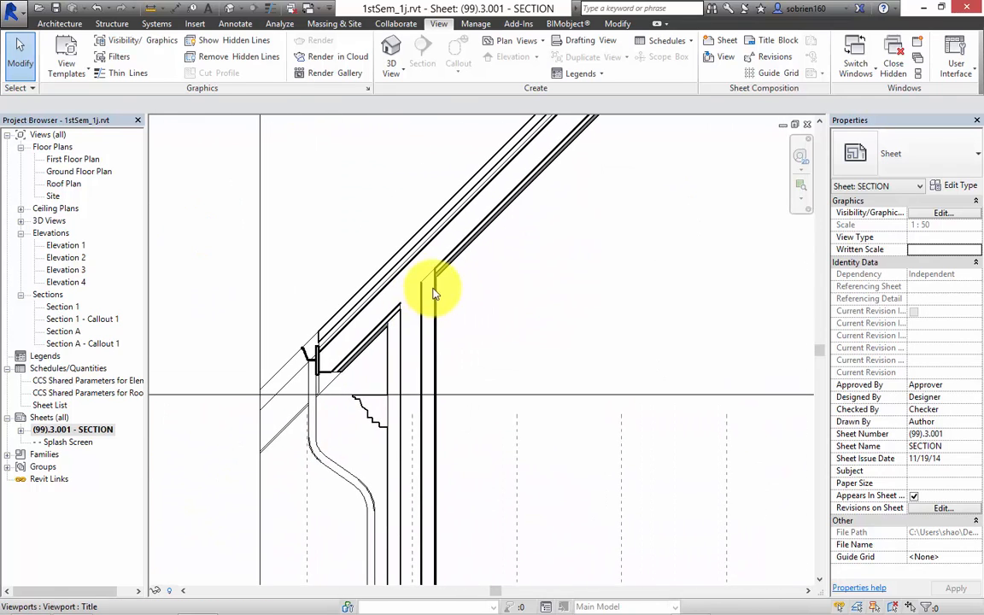
pyautogui.scroll(-2, 433, 299)
pyautogui.scroll(-4, 435, 307)
pyautogui.moveTo(622, 358); pyautogui.dragTo(583, 340, button='middle')
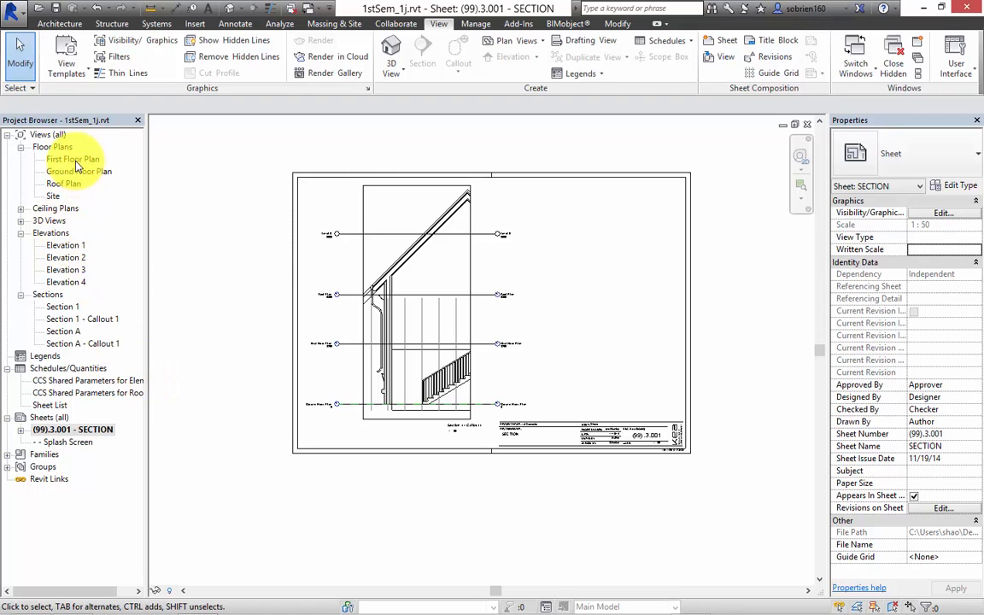
pyautogui.doubleClick(65, 308)
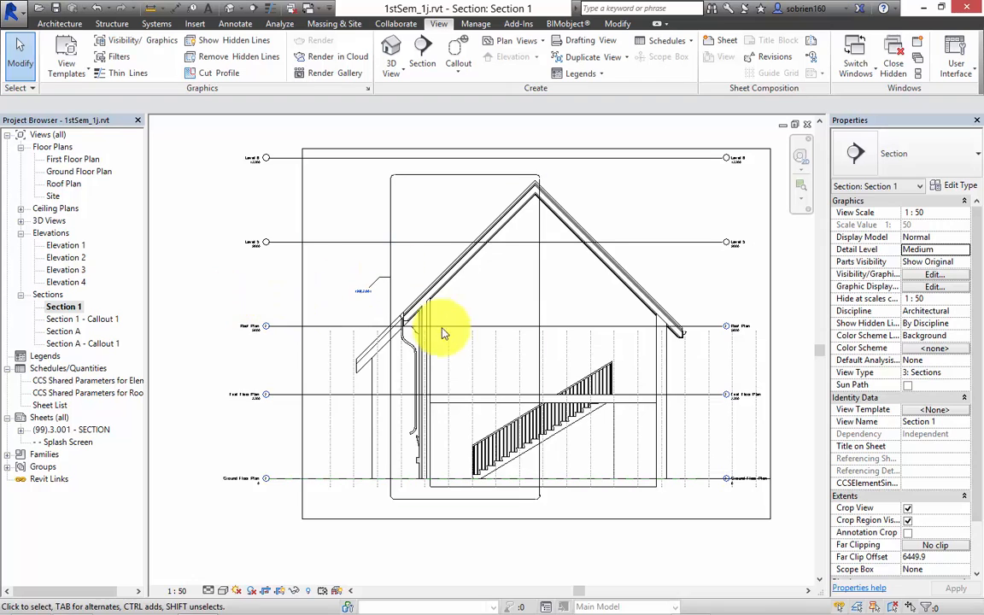
pyautogui.scroll(2, 435, 331)
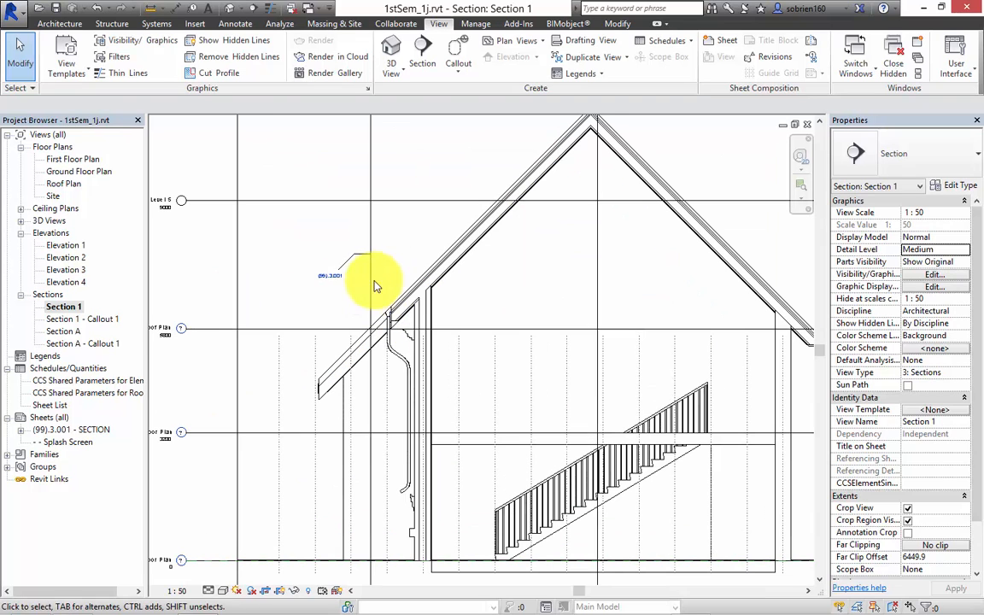
# Step: Open the Section 1 - Callout 1 view and examine the eaves junction between the wall and roof
pyautogui.doubleClick(86, 320)
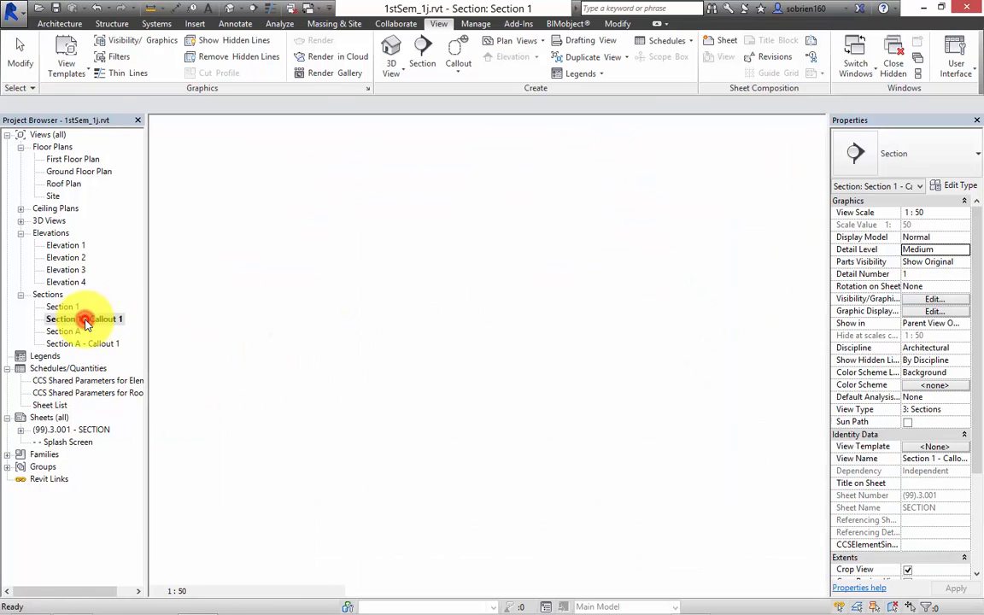
pyautogui.scroll(5, 392, 333)
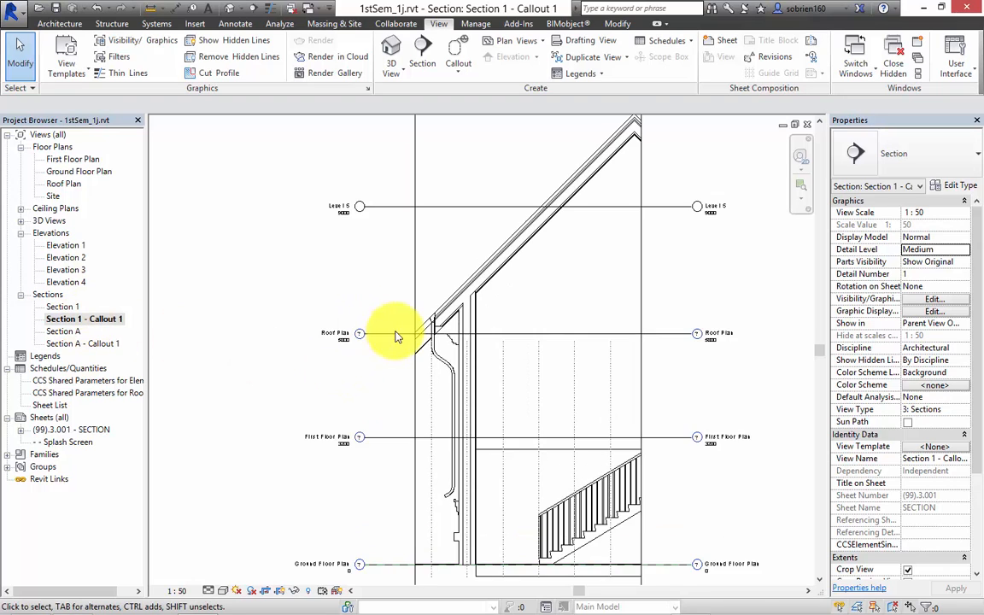
pyautogui.scroll(3, 469, 283)
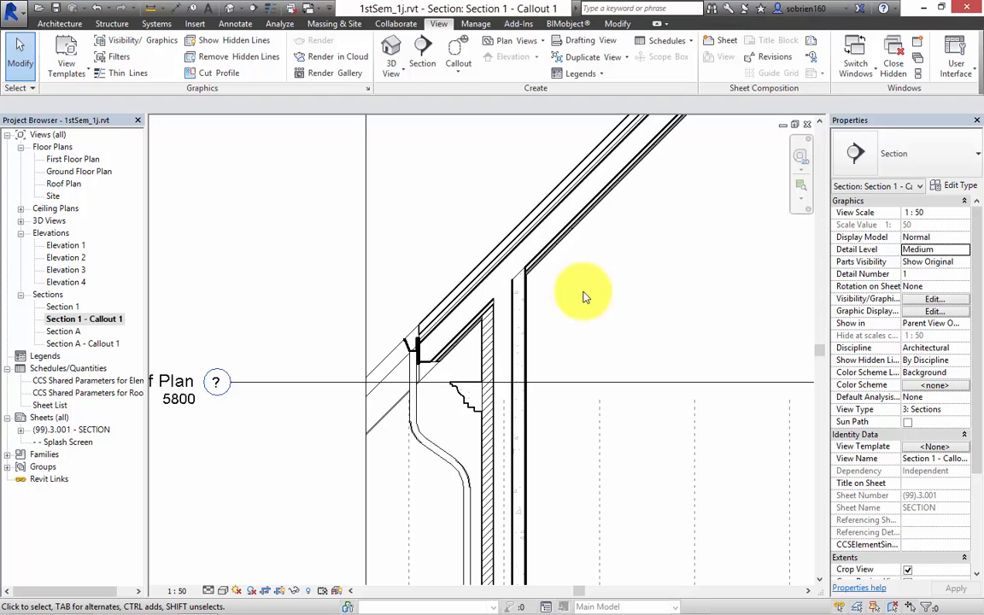
pyautogui.click(590, 286)
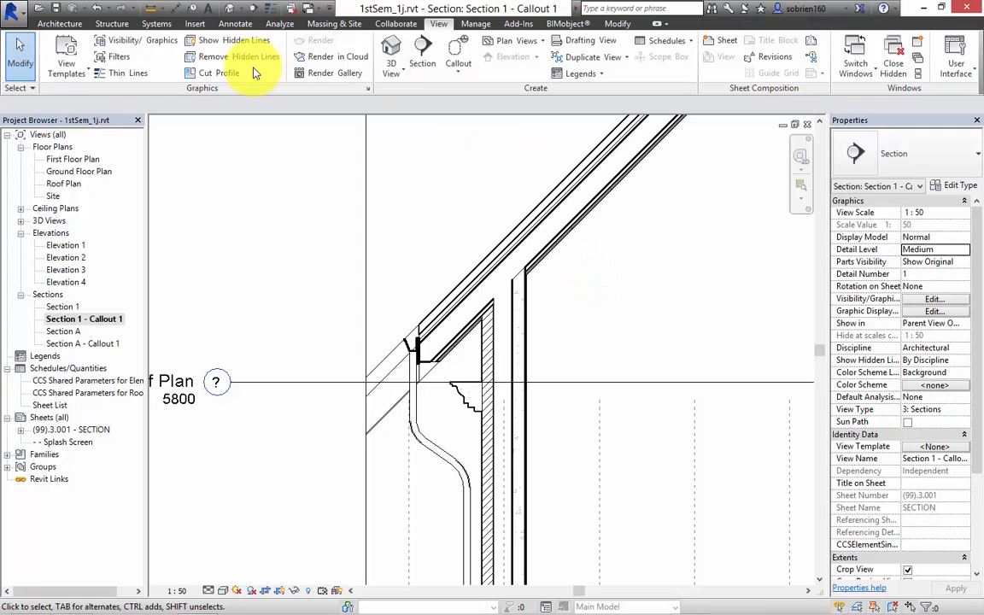
# Step: Place batt insulation 180 mm wide and about 6700 mm long in the wall cavity, from the roof junction down to ground floor level
pyautogui.click(239, 24)
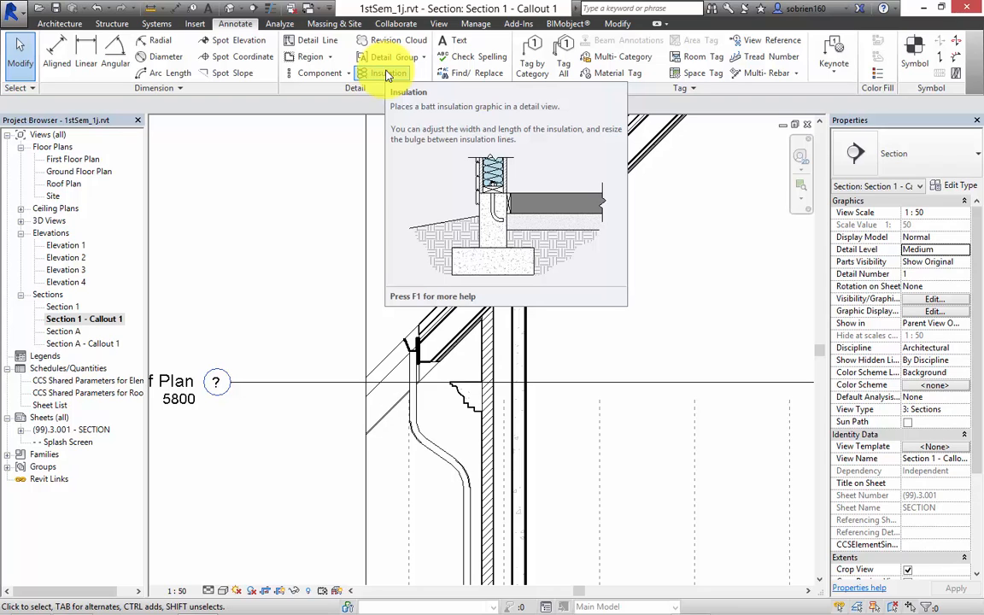
pyautogui.click(385, 74)
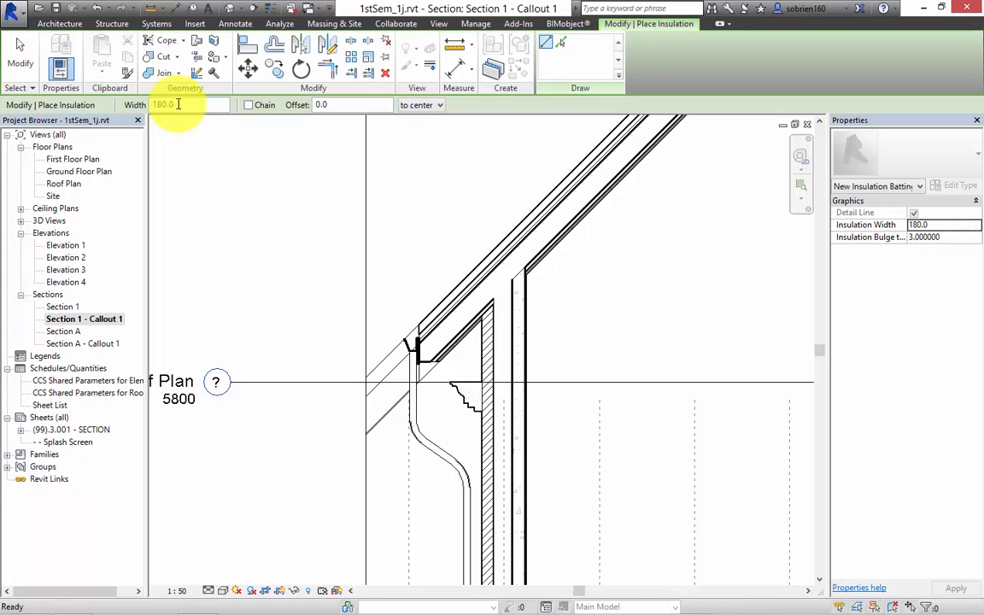
pyautogui.click(503, 288)
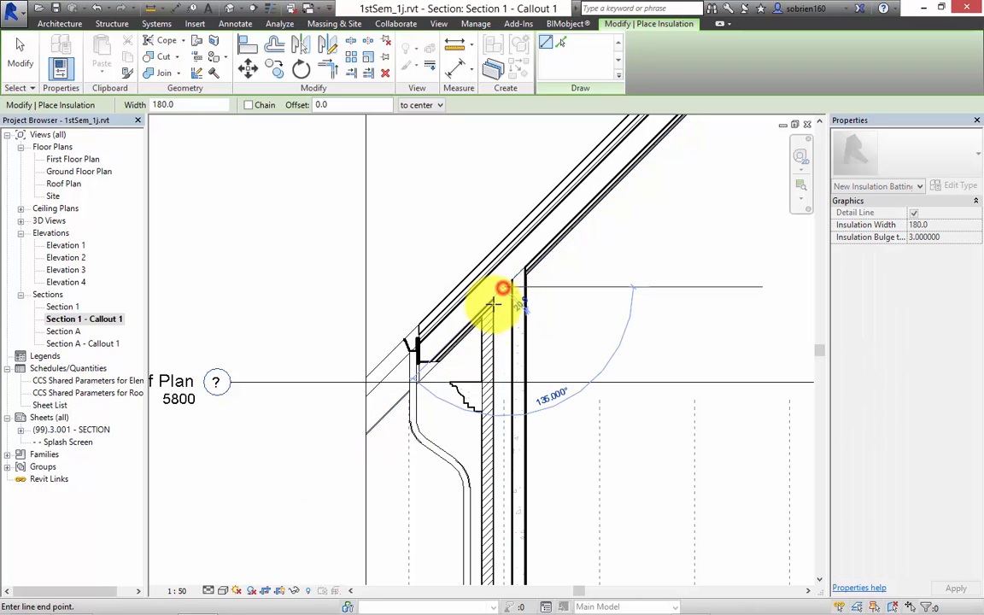
pyautogui.moveTo(526, 431); pyautogui.dragTo(502, 203, button='middle')
pyautogui.scroll(-1, 473, 406)
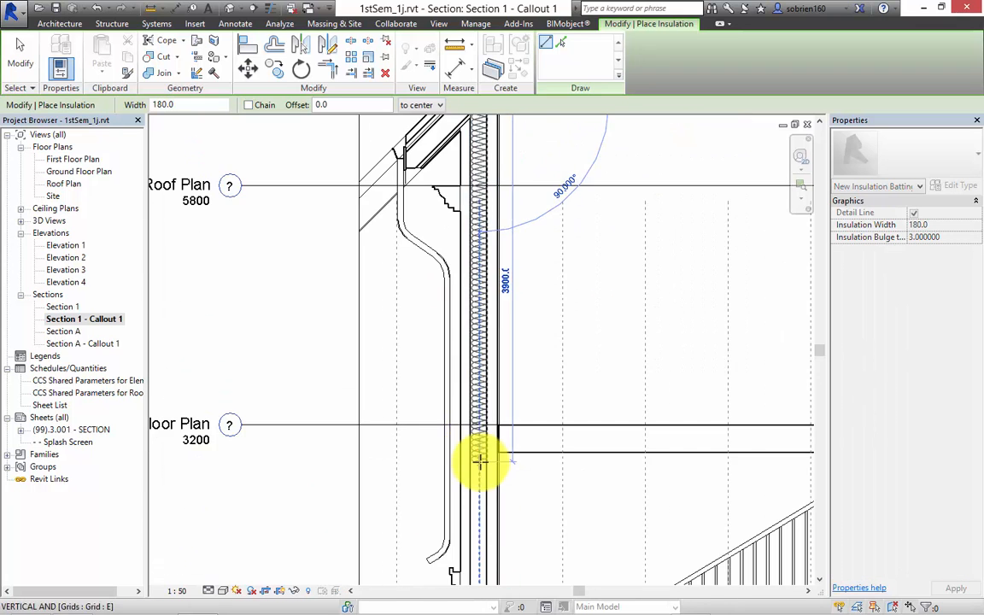
pyautogui.moveTo(480, 462); pyautogui.dragTo(471, 224, button='middle')
pyautogui.scroll(3, 464, 490)
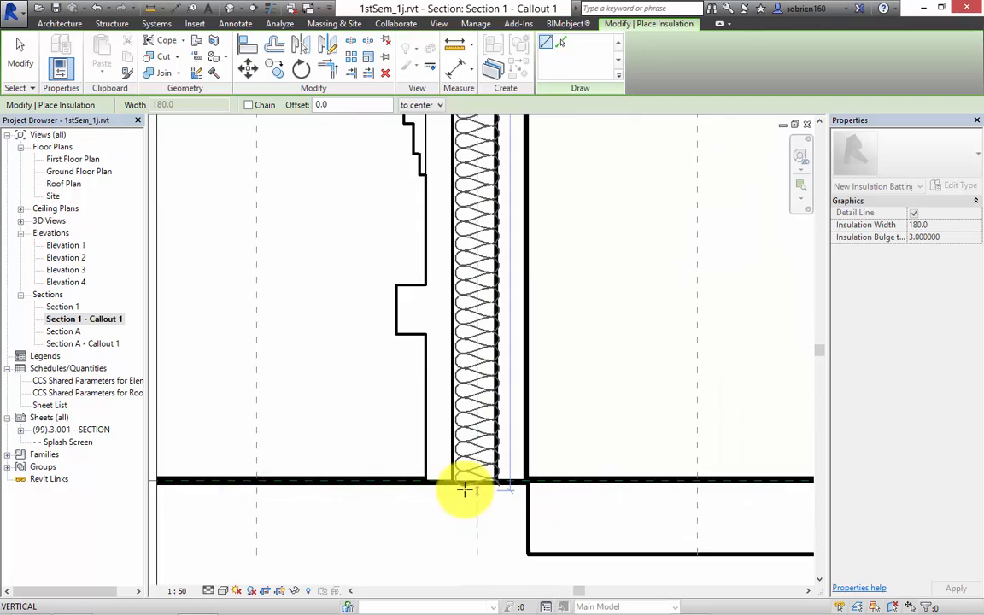
pyautogui.click(468, 477)
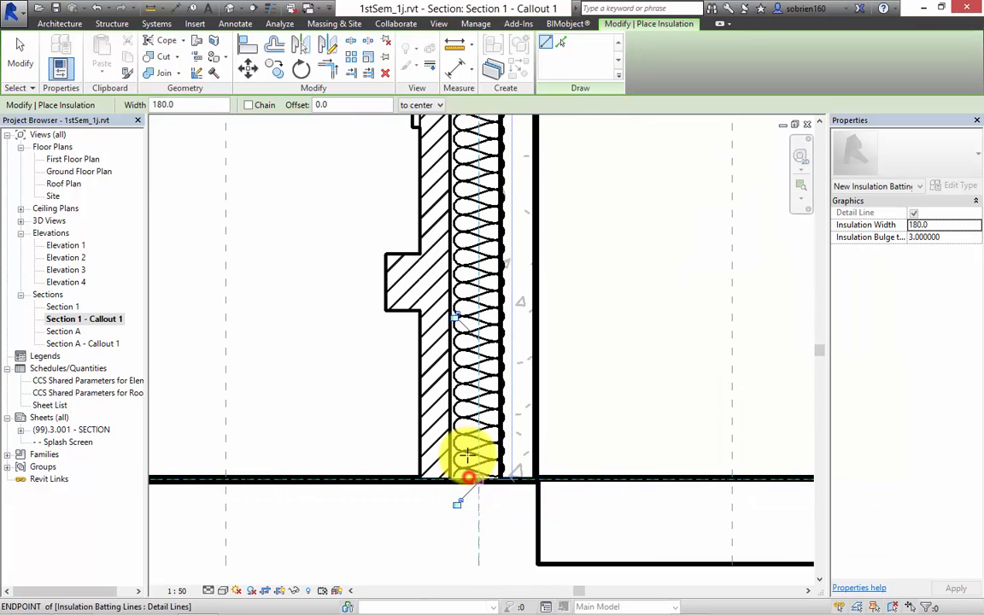
pyautogui.press('Escape')
pyautogui.press('Escape')
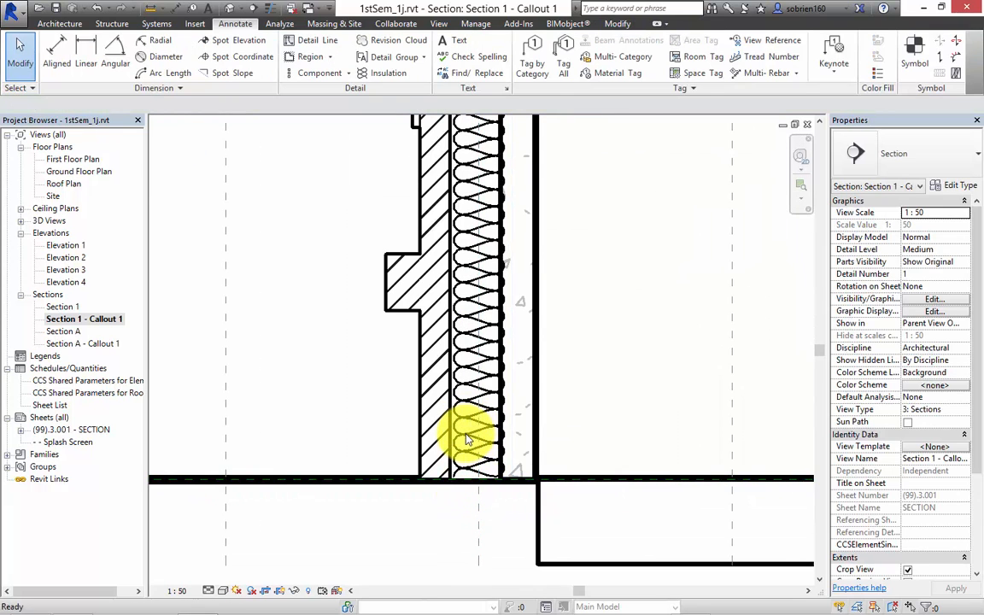
# Step: Inspect the wall insulation's fit within the cavity from the ground floor up to the roof junction
pyautogui.click(470, 426)
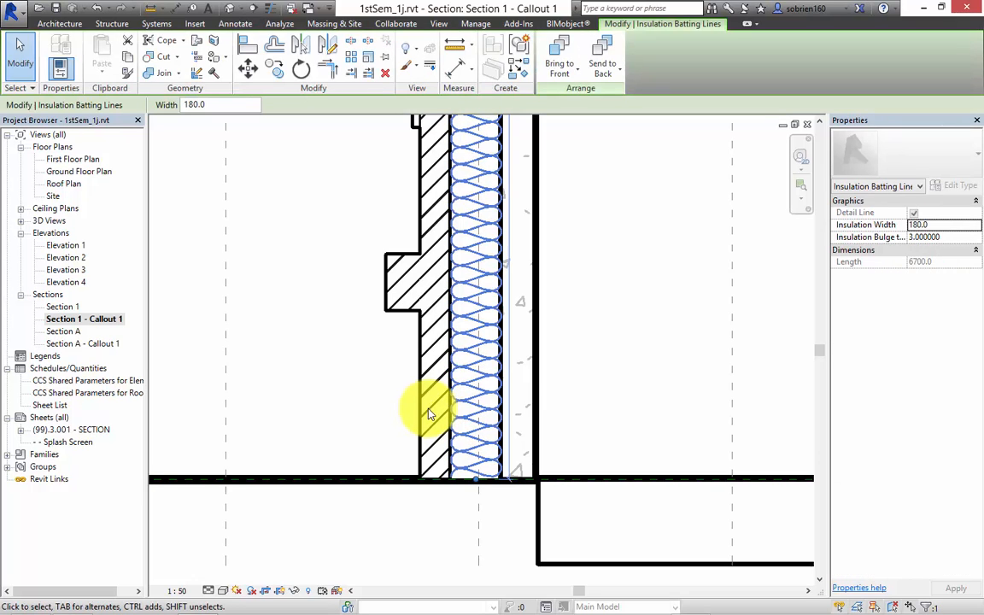
pyautogui.click(597, 373)
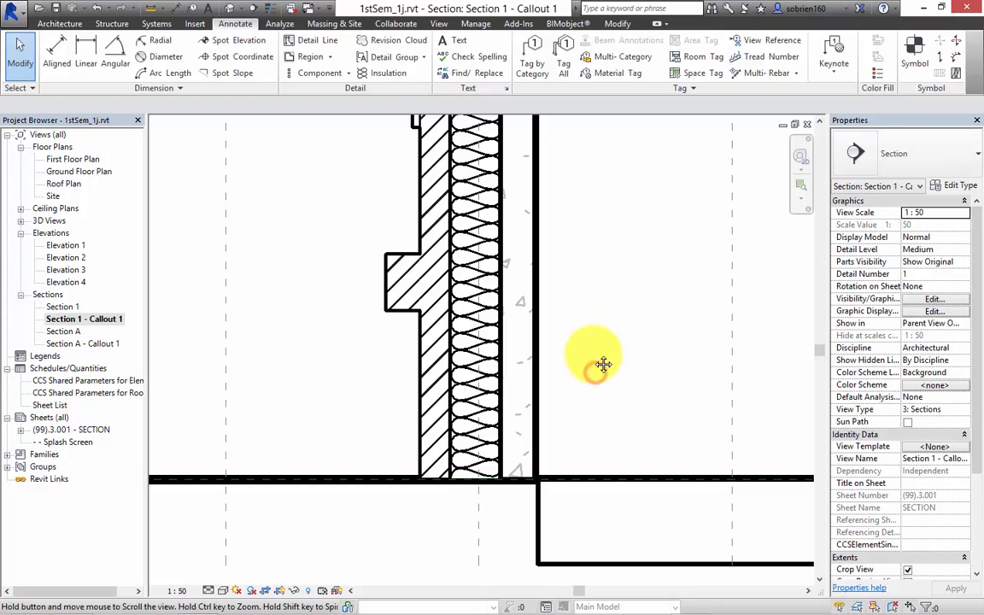
pyautogui.moveTo(603, 364); pyautogui.dragTo(613, 511, button='middle')
pyautogui.scroll(-2, 621, 318)
pyautogui.moveTo(622, 318); pyautogui.dragTo(641, 549, button='middle')
pyautogui.moveTo(638, 222); pyautogui.dragTo(591, 470, button='middle')
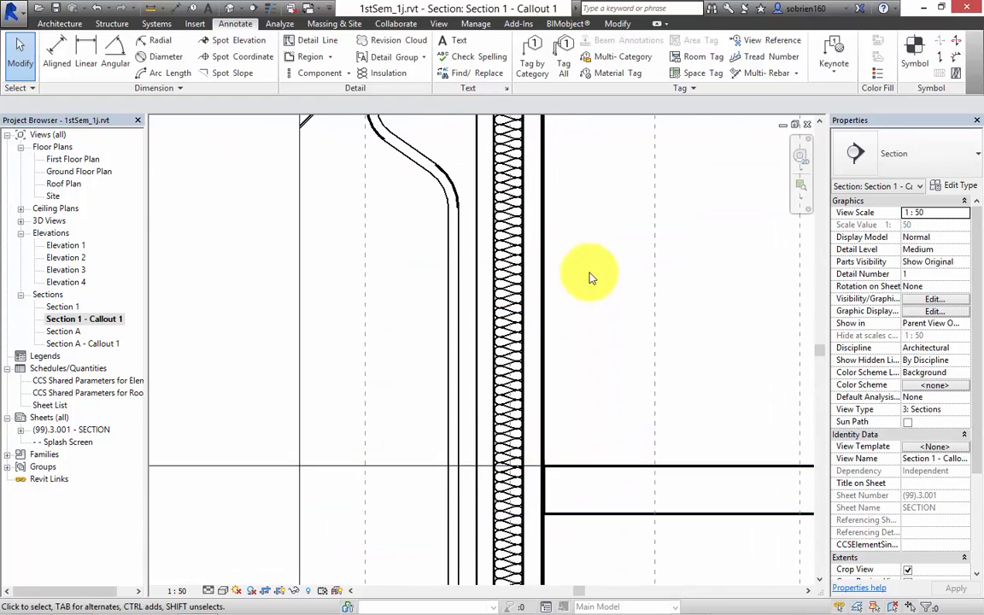
pyautogui.moveTo(590, 276); pyautogui.dragTo(567, 470, button='middle')
pyautogui.moveTo(565, 316); pyautogui.dragTo(551, 421, button='middle')
pyautogui.moveTo(559, 206); pyautogui.dragTo(543, 338, button='middle')
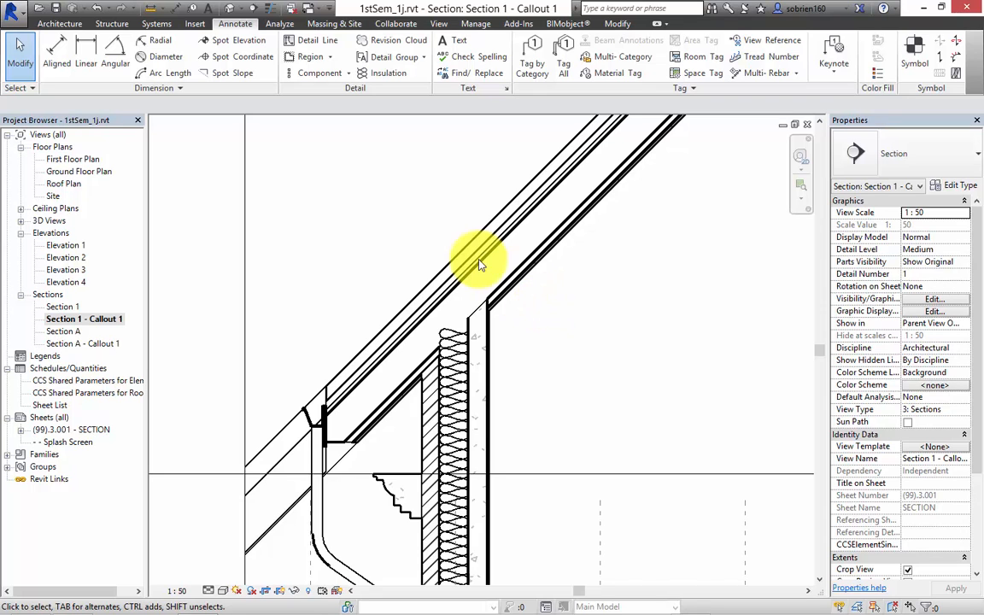
pyautogui.scroll(-1, 351, 165)
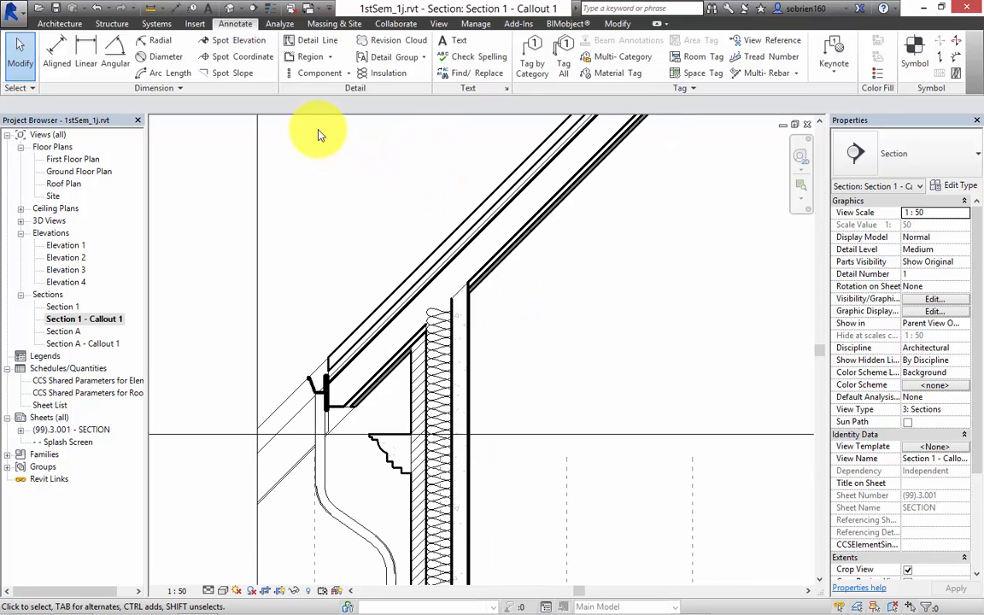
# Step: Place batt insulation 180 mm wide and about 5820 mm long inside the sloping roof, from the wall junction up to the ridge
pyautogui.click(392, 75)
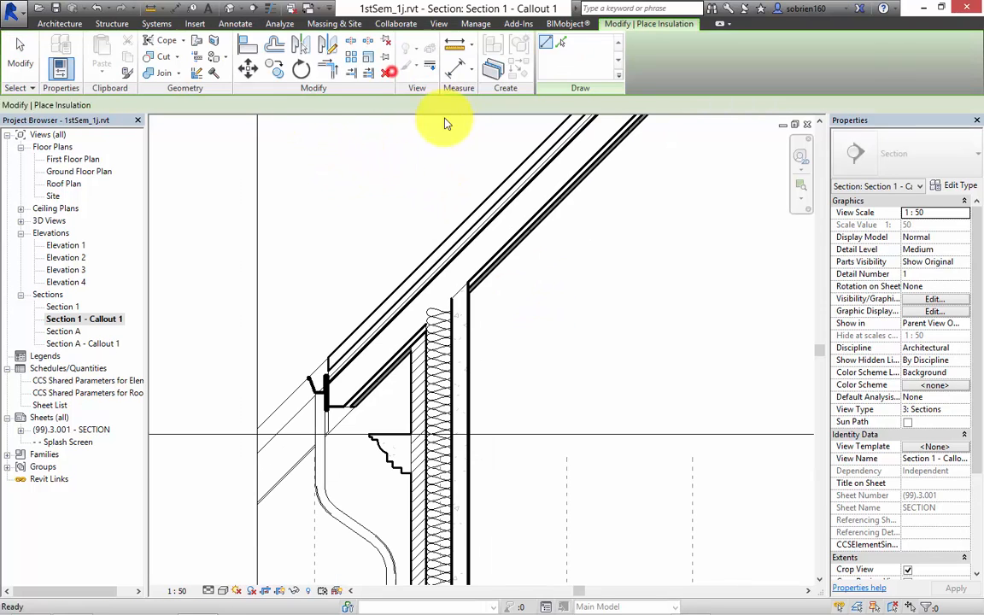
pyautogui.click(447, 286)
pyautogui.moveTo(521, 234); pyautogui.dragTo(297, 415, button='middle')
pyautogui.moveTo(458, 299); pyautogui.dragTo(302, 546, button='middle')
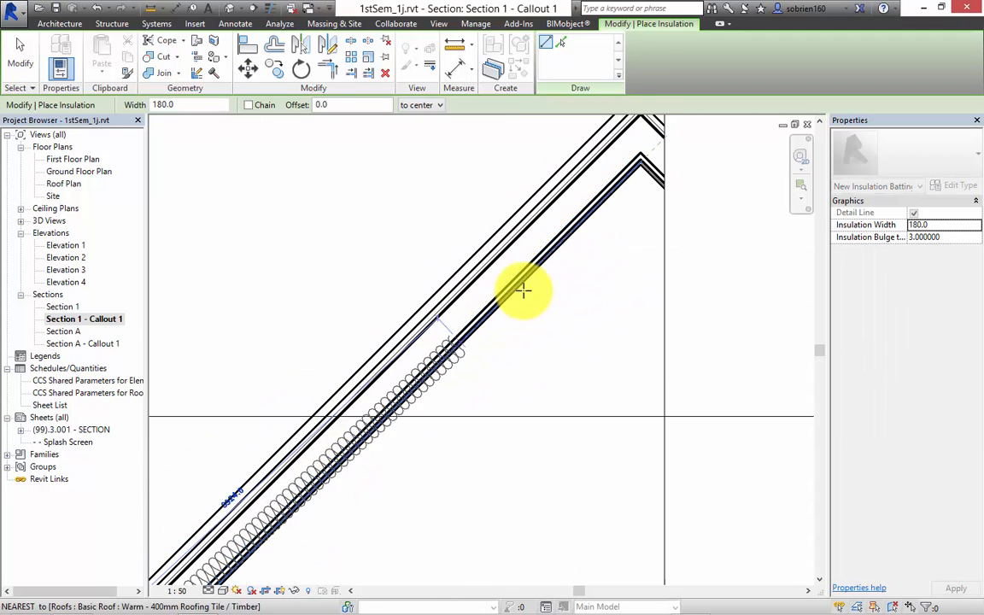
pyautogui.click(635, 146)
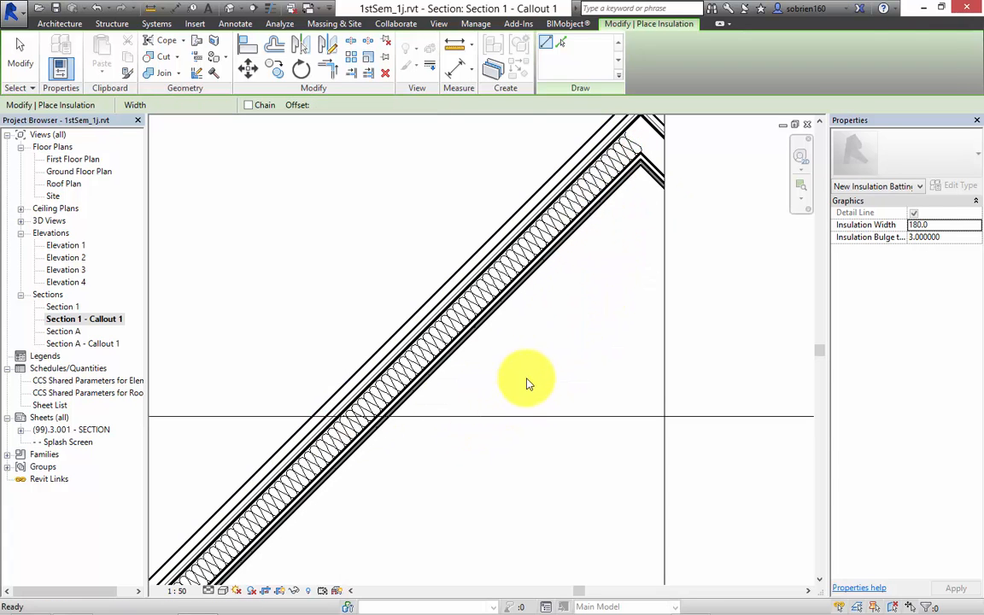
pyautogui.press('Escape')
pyautogui.press('Escape')
pyautogui.moveTo(526, 383)
pyautogui.mouseDown(button='middle')
pyautogui.moveTo(549, 395)
pyautogui.moveTo(662, 301)
pyautogui.moveTo(512, 397)
pyautogui.moveTo(510, 365)
pyautogui.mouseUp(button='middle')
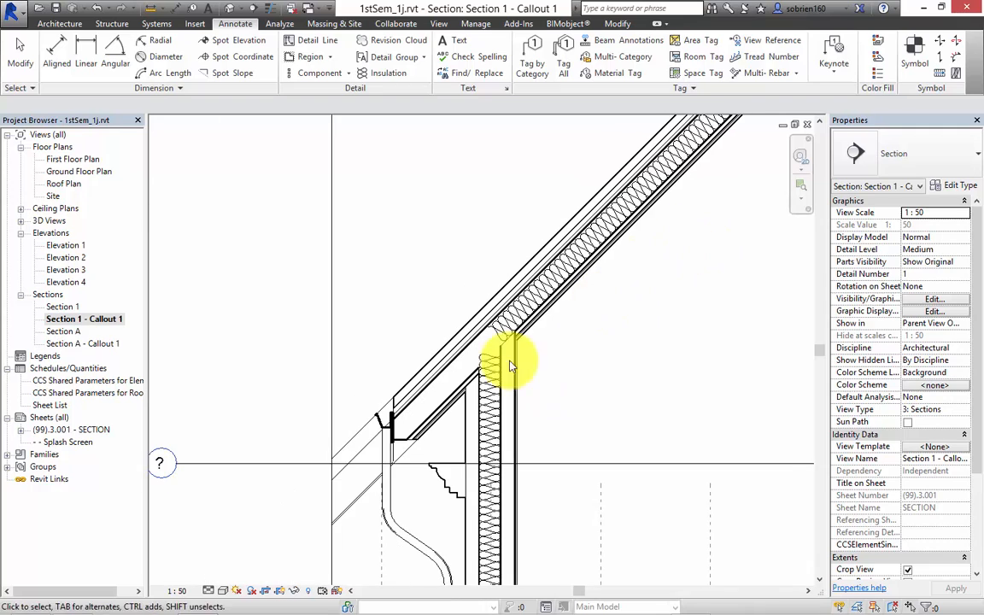
# Step: Try lengthening the roof insulation to about 5860 mm at its lower end and extending the wall insulation's upper end toward it
pyautogui.scroll(5, 504, 363)
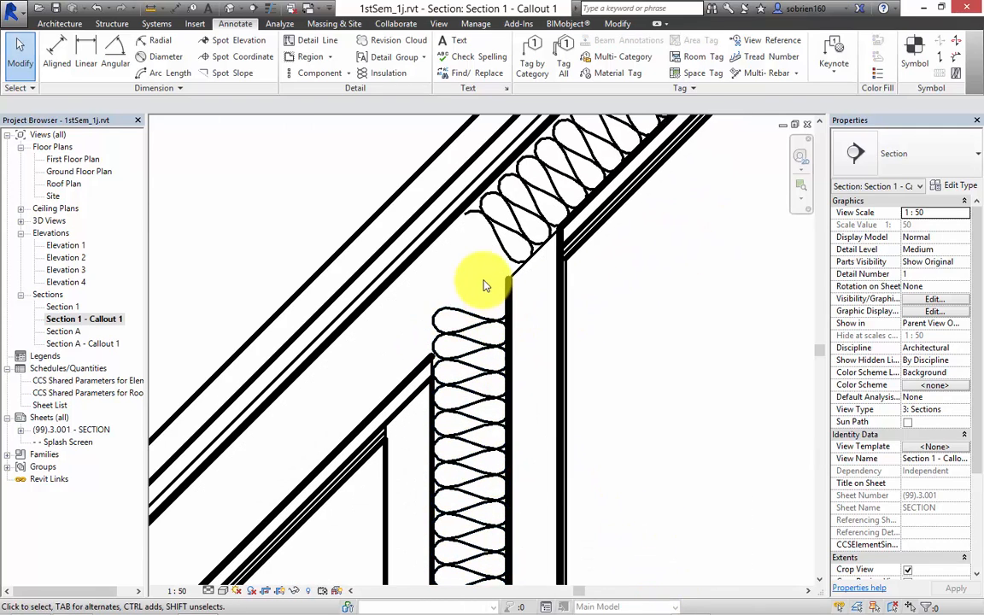
pyautogui.scroll(1, 467, 275)
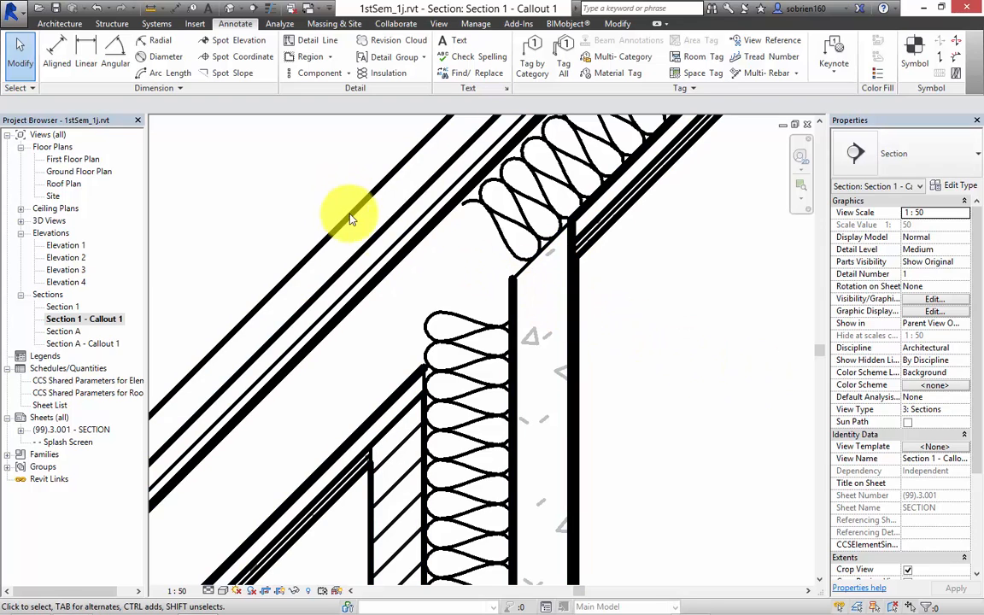
pyautogui.click(502, 239)
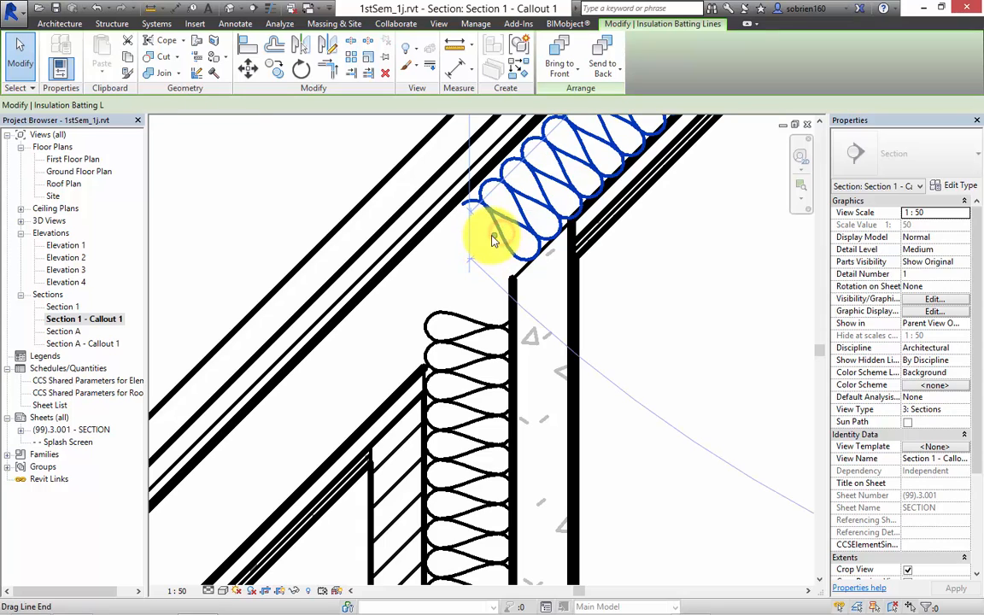
pyautogui.moveTo(494, 238); pyautogui.dragTo(478, 247)
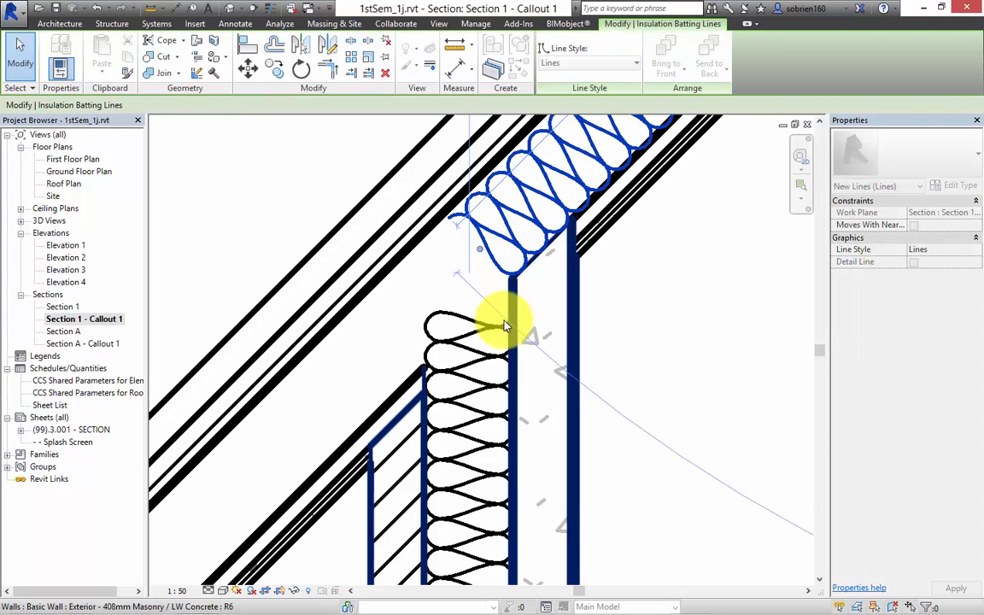
pyautogui.press('Escape')
pyautogui.click(481, 323)
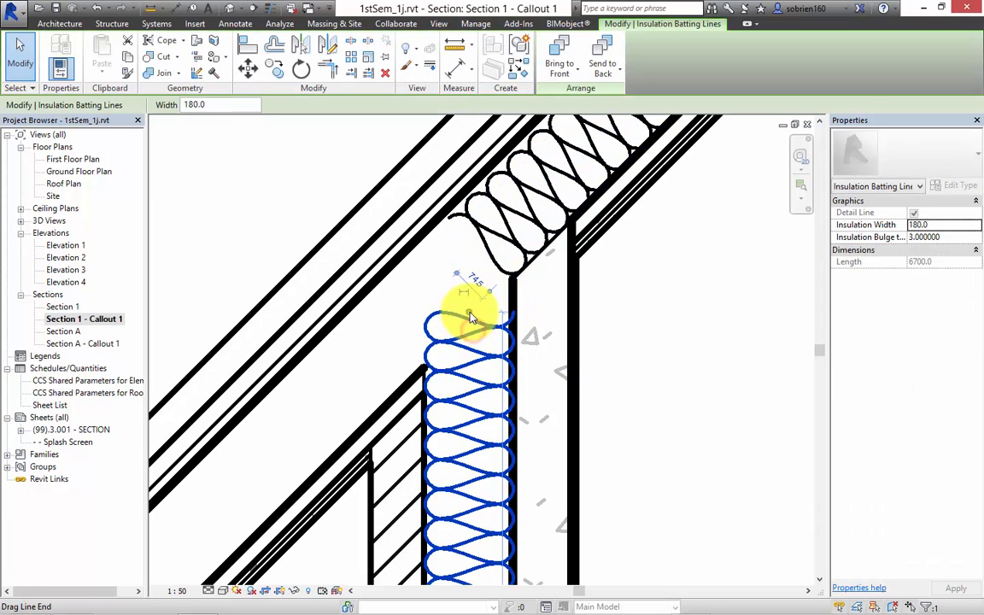
pyautogui.moveTo(468, 312); pyautogui.dragTo(468, 272)
pyautogui.click(650, 503)
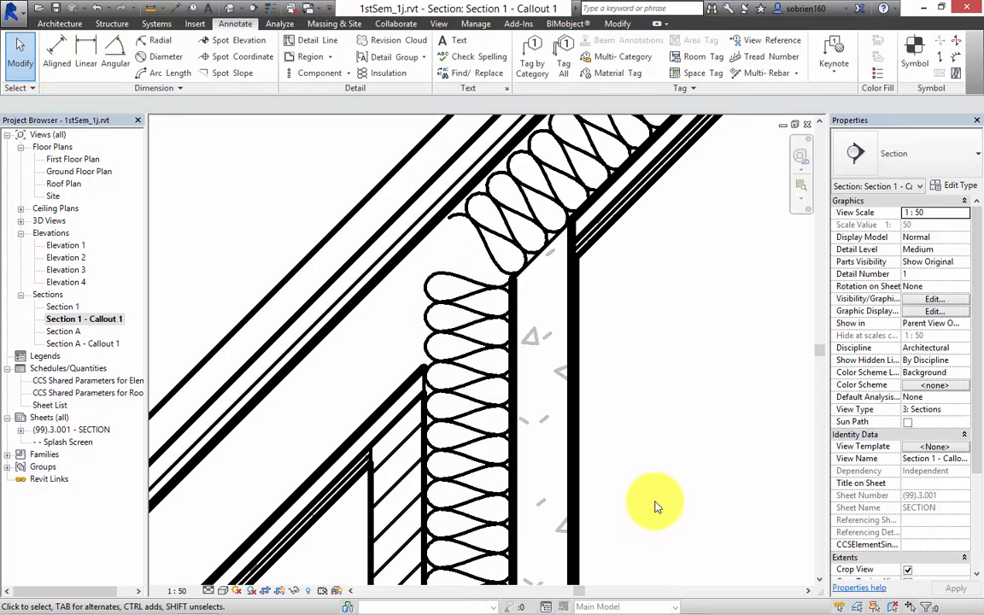
# Step: Pull the wall insulation's upper end down slightly and shorten the roof insulation to about 5820 mm at its lower end
pyautogui.click(463, 311)
pyautogui.moveTo(469, 272); pyautogui.dragTo(465, 292)
pyautogui.click(488, 250)
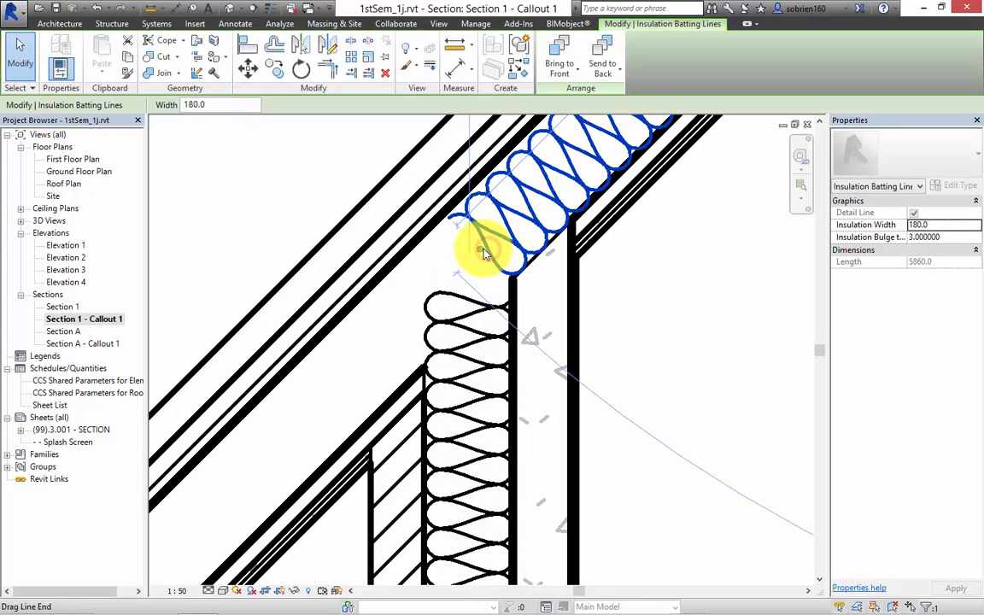
pyautogui.moveTo(479, 247)
pyautogui.mouseDown()
pyautogui.moveTo(495, 244)
pyautogui.moveTo(542, 275)
pyautogui.mouseUp()
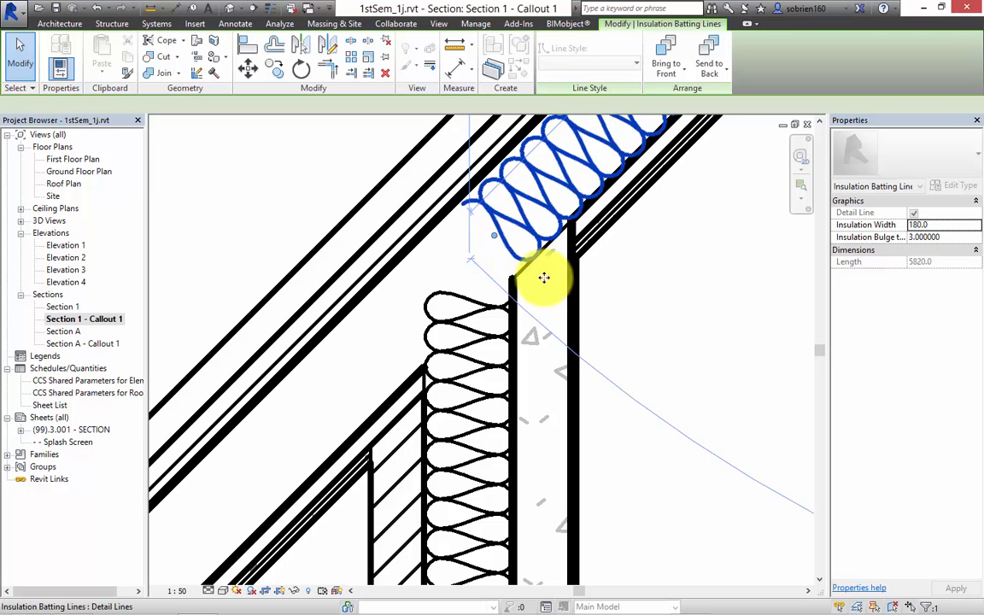
pyautogui.click(630, 314)
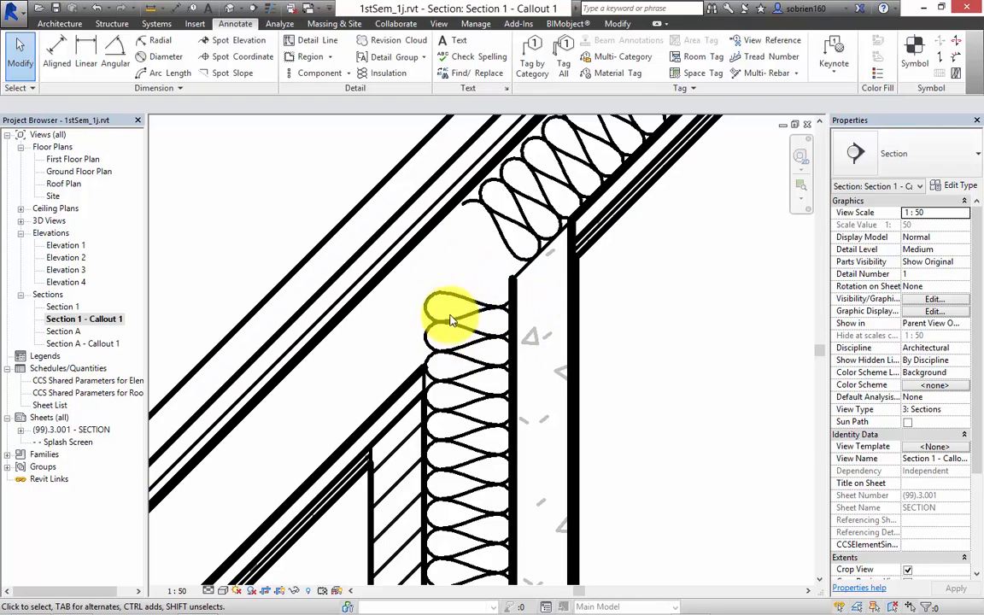
# Step: Draw a Thin Lines detail spline about 590 mm long, looping from the roof insulation's lower end to the wall insulation's upper end
pyautogui.click(317, 43)
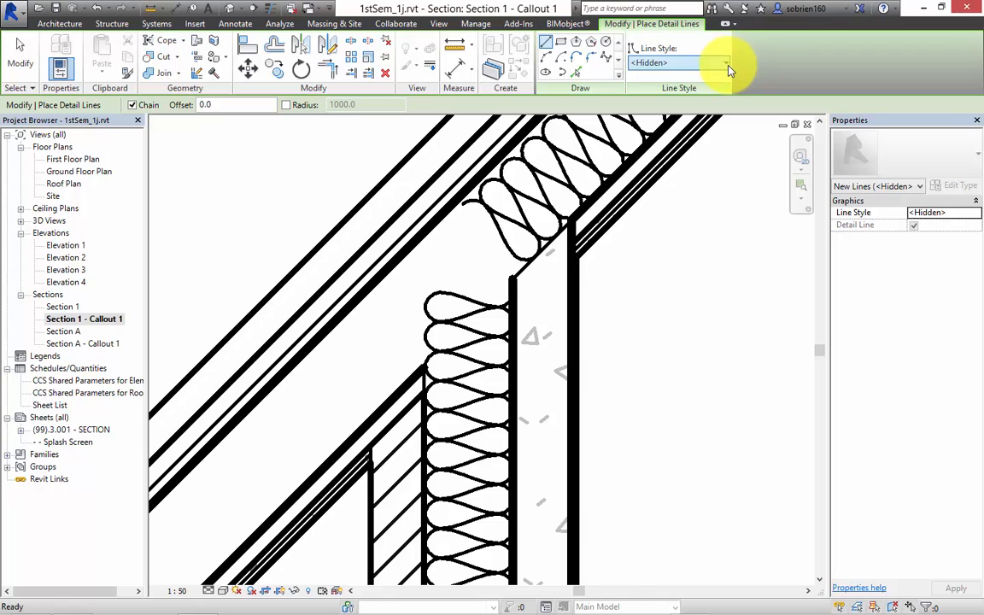
pyautogui.click(727, 66)
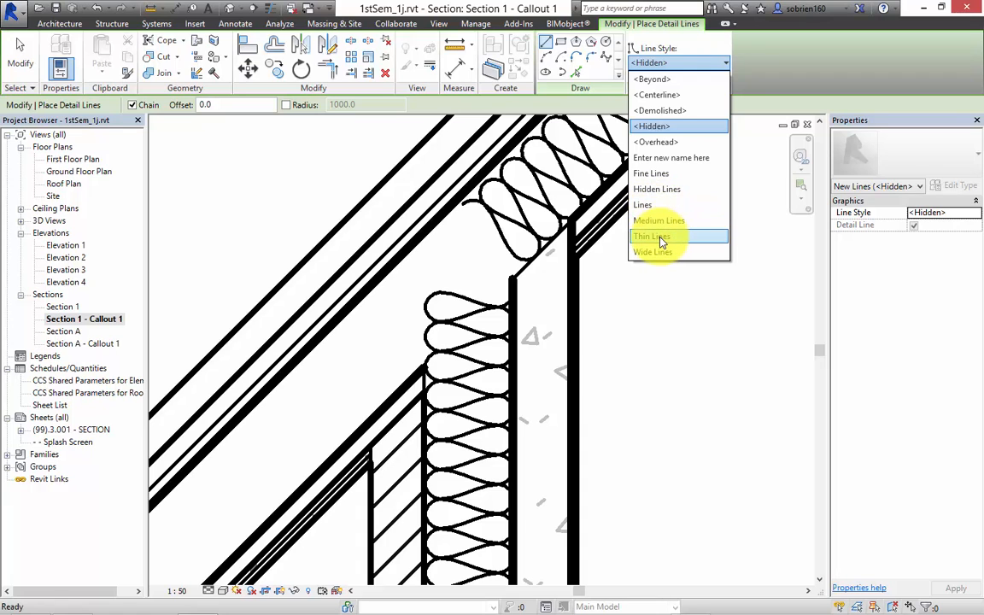
pyautogui.click(658, 236)
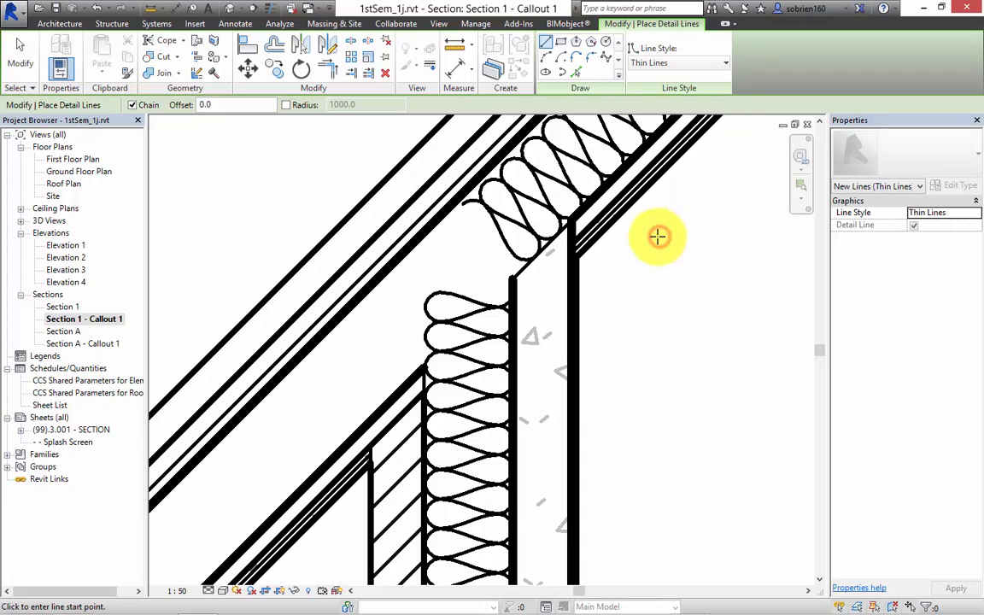
pyautogui.click(607, 62)
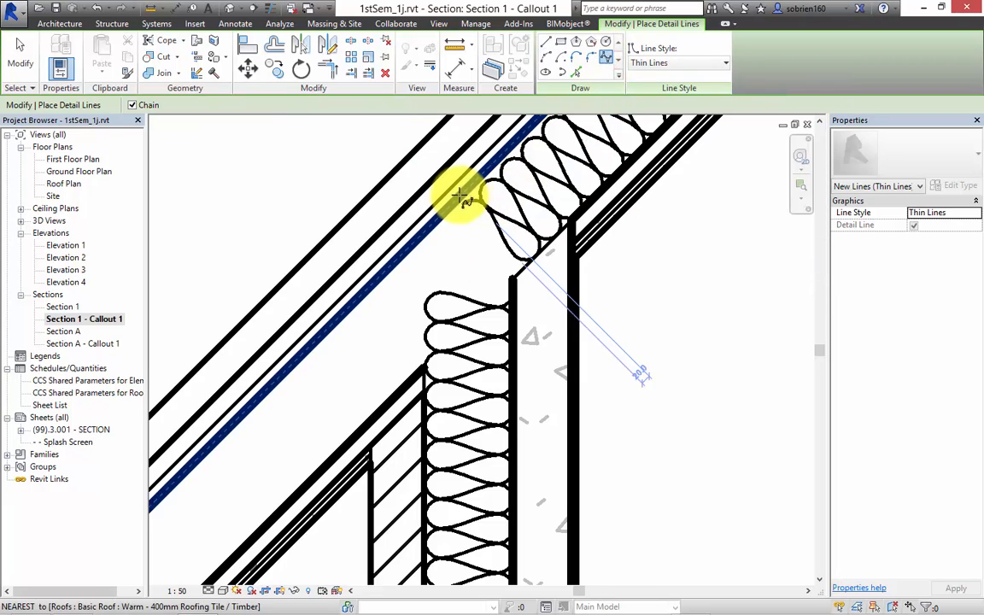
pyautogui.scroll(3, 465, 207)
pyautogui.scroll(3, 466, 207)
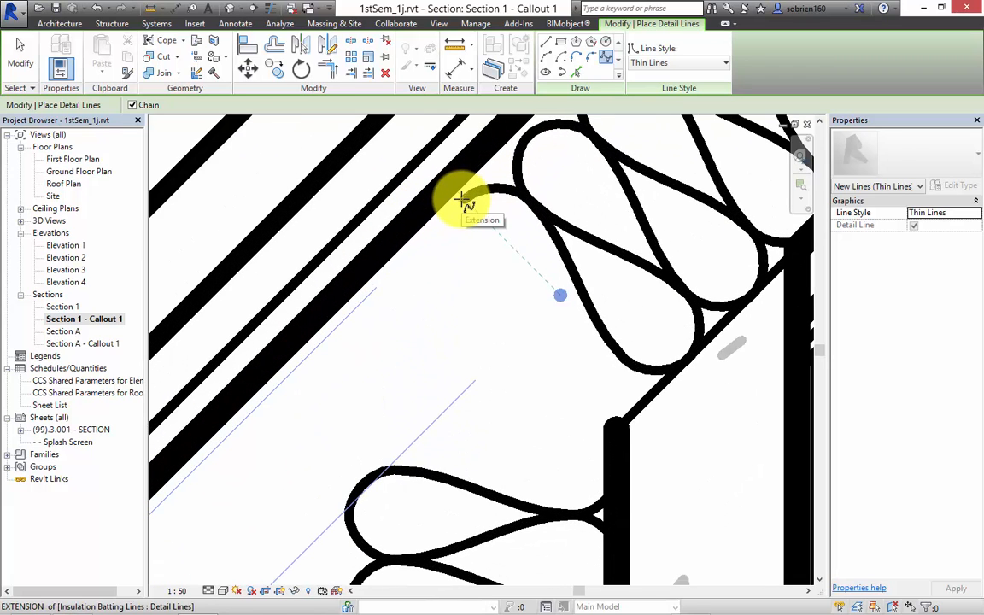
pyautogui.click(462, 201)
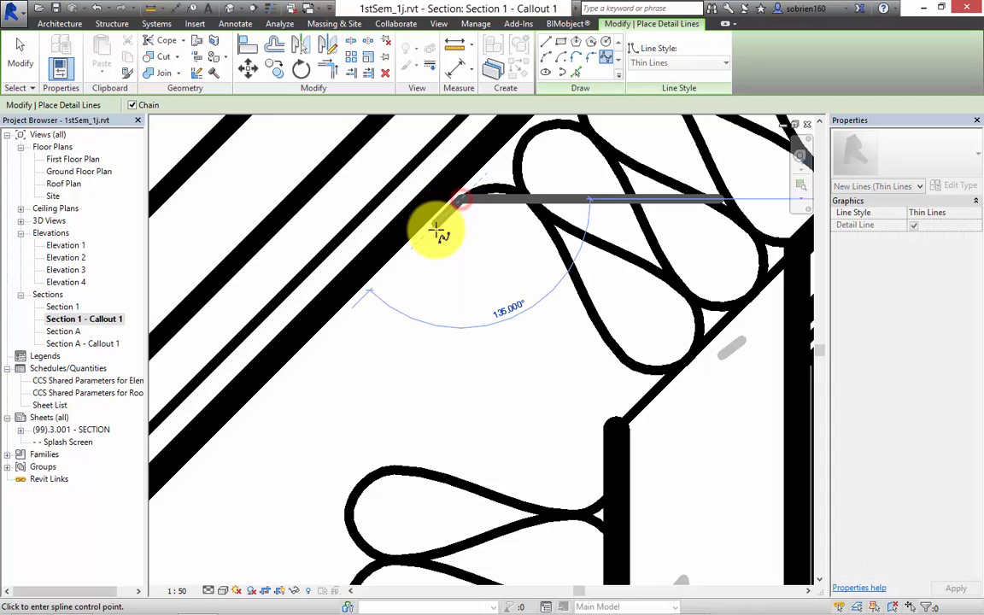
pyautogui.click(507, 335)
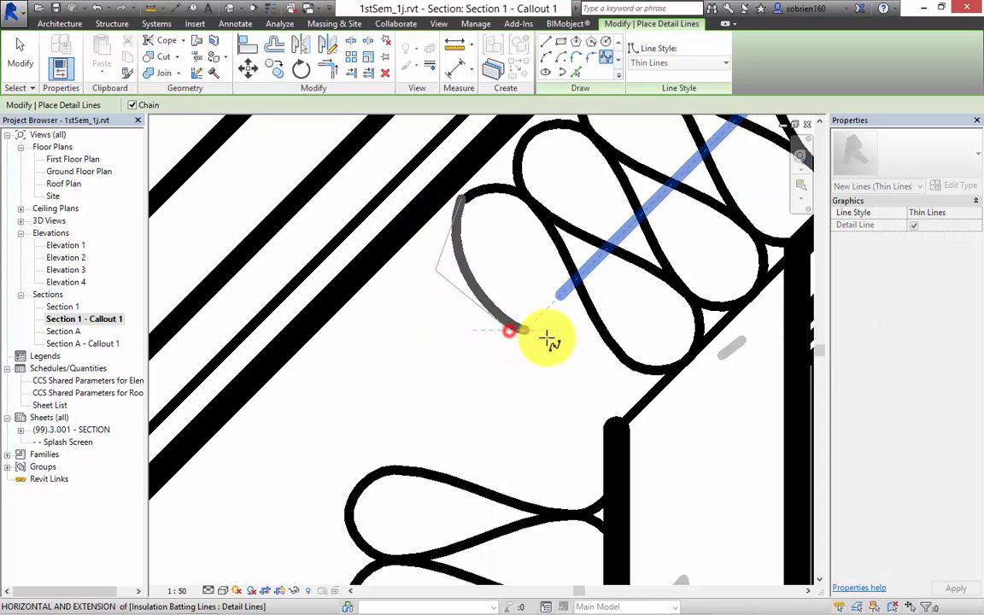
pyautogui.click(598, 346)
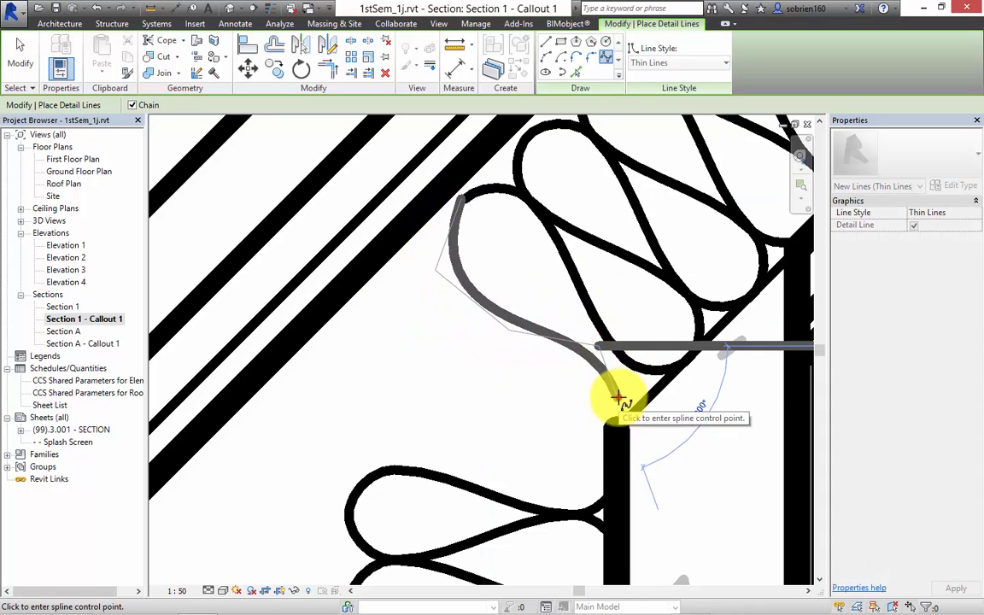
pyautogui.click(616, 397)
pyautogui.click(573, 458)
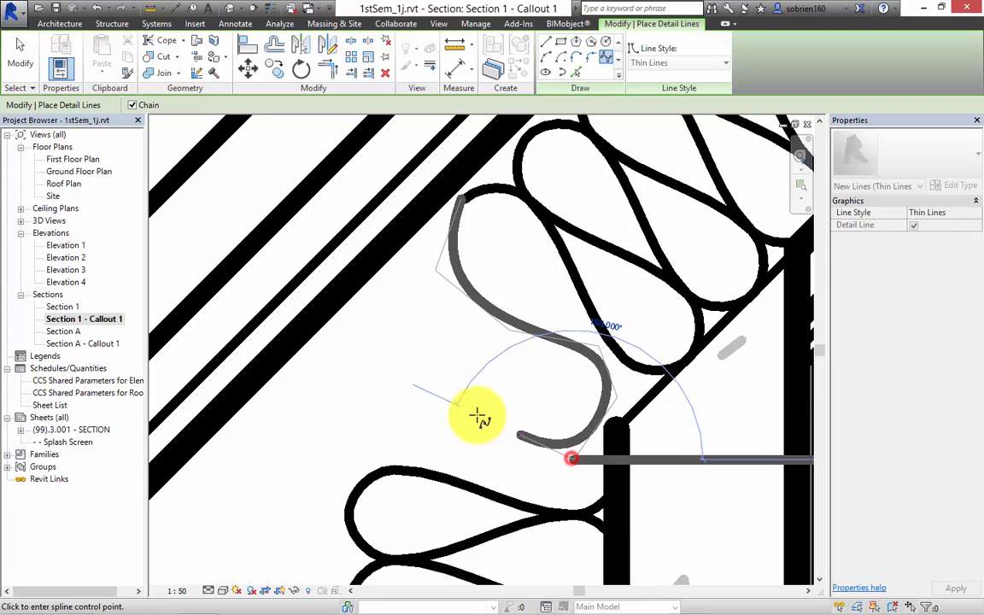
pyautogui.click(428, 310)
pyautogui.click(359, 336)
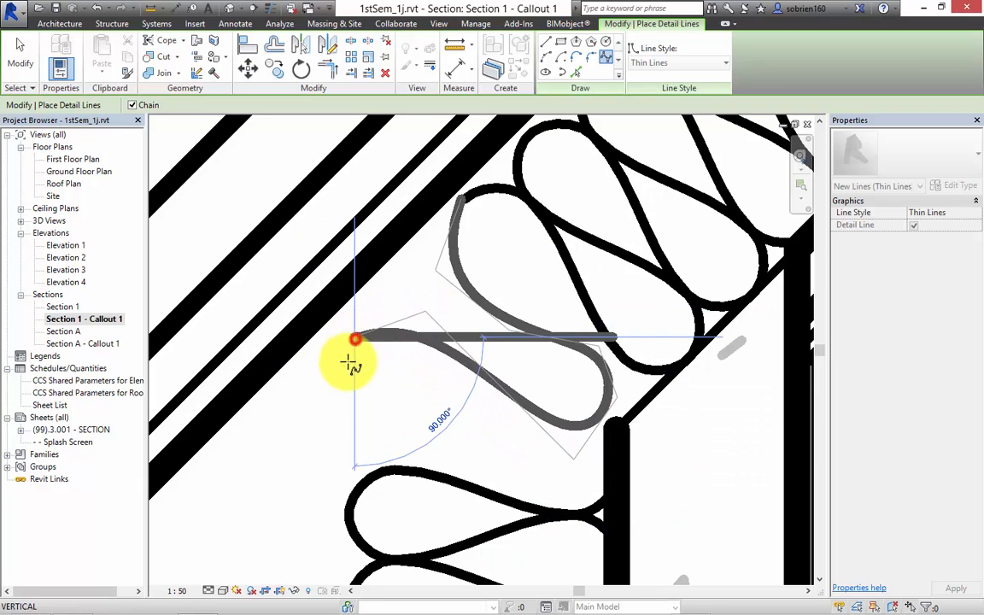
pyautogui.click(367, 434)
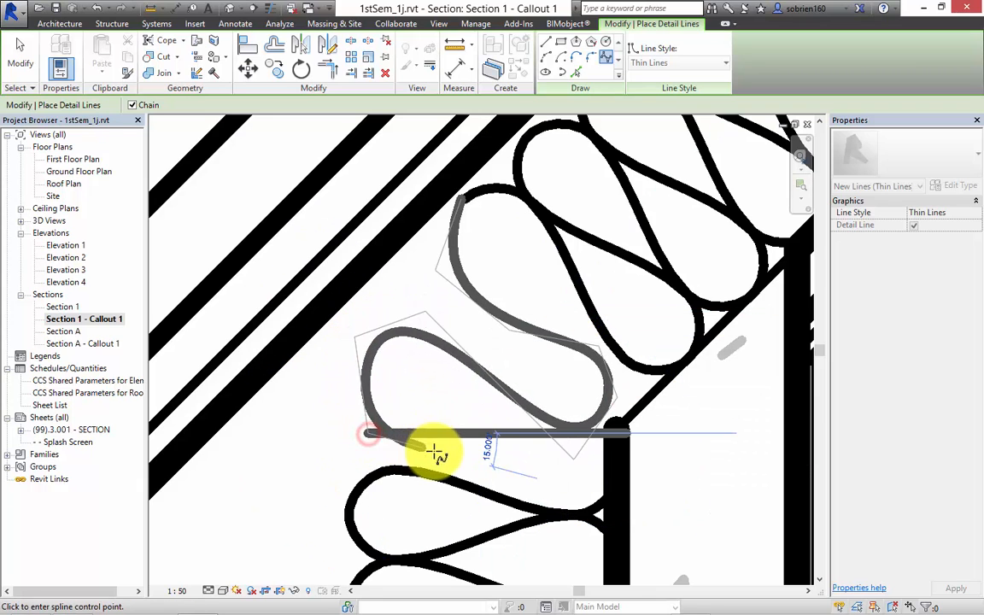
pyautogui.click(504, 428)
pyautogui.click(585, 435)
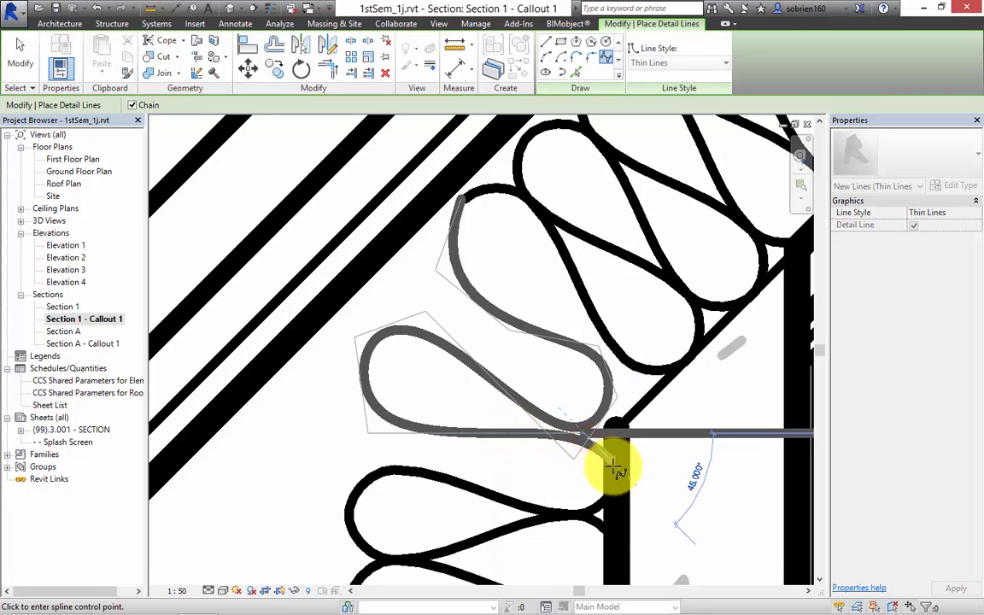
pyautogui.click(613, 470)
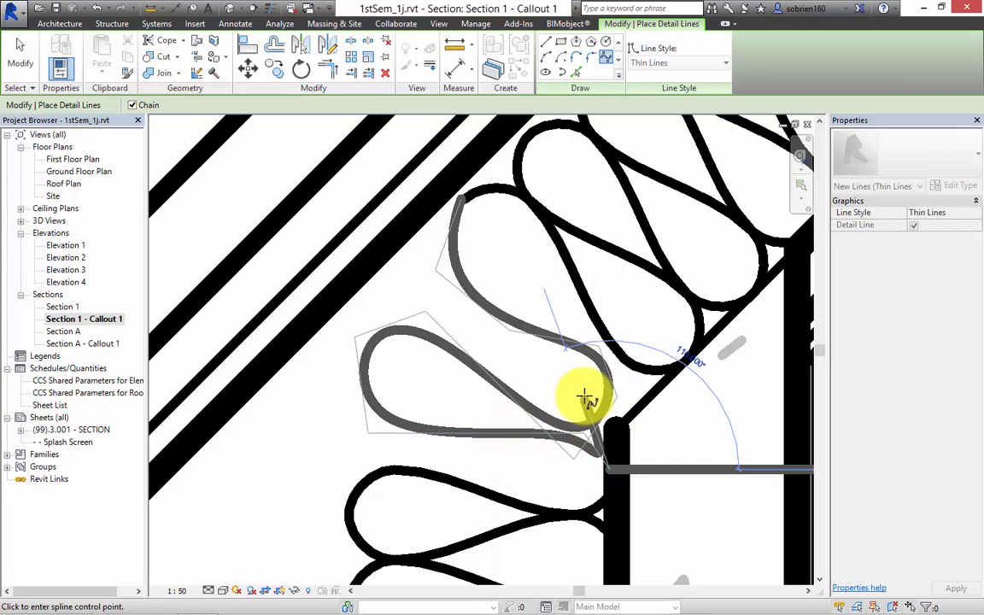
pyautogui.press('Escape')
pyautogui.press('Escape')
# Step: Display the linework as thin lines and attach the spline's upper end to the roof insulation's end point
pyautogui.scroll(-3, 538, 347)
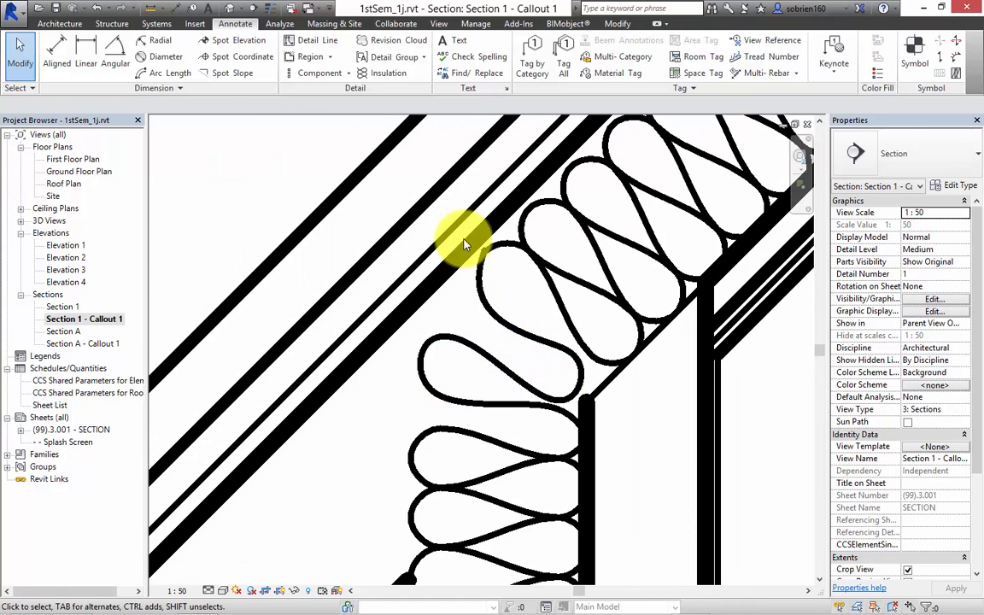
pyautogui.click(269, 12)
pyautogui.scroll(5, 465, 282)
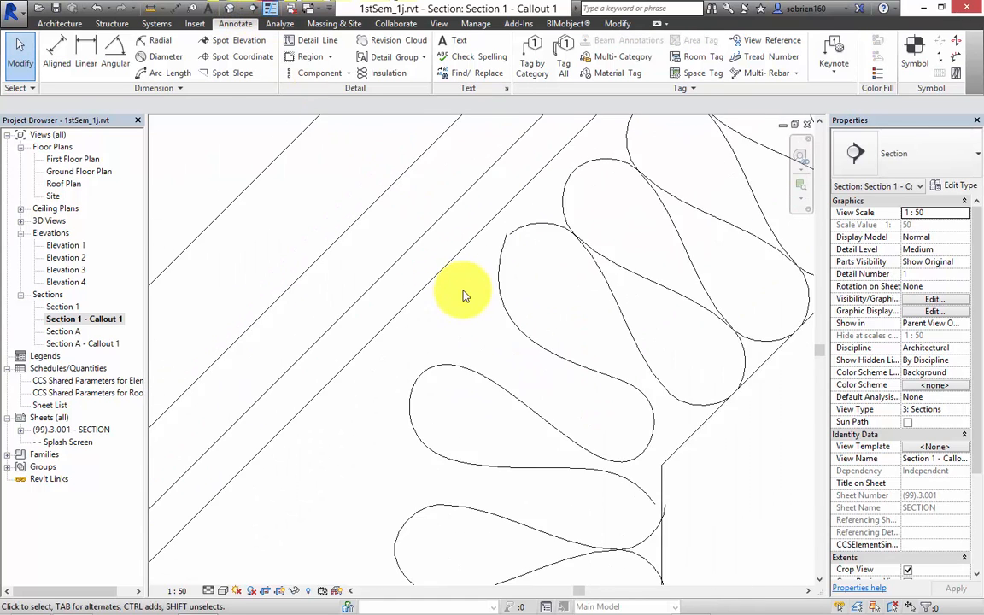
pyautogui.click(523, 252)
pyautogui.moveTo(540, 193)
pyautogui.mouseDown()
pyautogui.moveTo(547, 195)
pyautogui.moveTo(510, 204)
pyautogui.moveTo(542, 193)
pyautogui.mouseUp()
pyautogui.scroll(5, 547, 205)
pyautogui.moveTo(534, 171); pyautogui.dragTo(560, 393, button='middle')
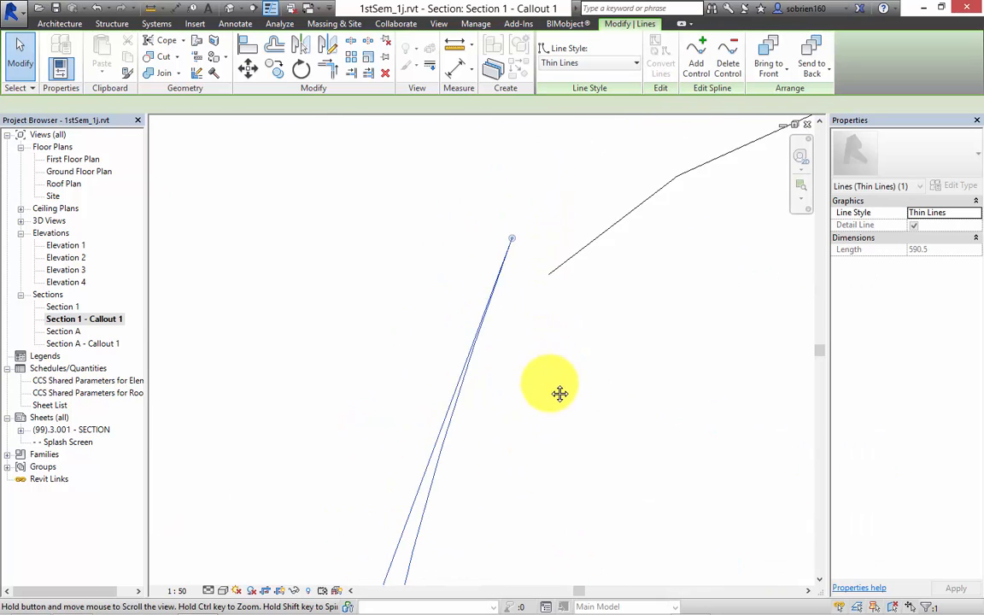
pyautogui.moveTo(518, 270); pyautogui.dragTo(557, 304)
pyautogui.scroll(-4, 572, 353)
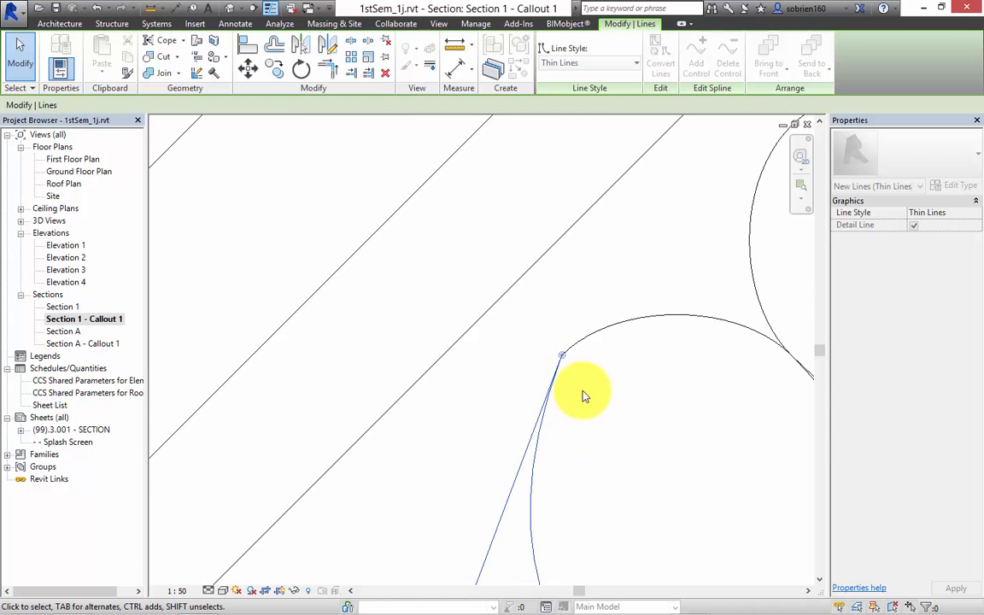
# Step: Widen the spline's upper outer bend and inner loop, and attach its lower end to the wall insulation's end point
pyautogui.moveTo(593, 406); pyautogui.dragTo(471, 165, button='middle')
pyautogui.scroll(-8, 496, 217)
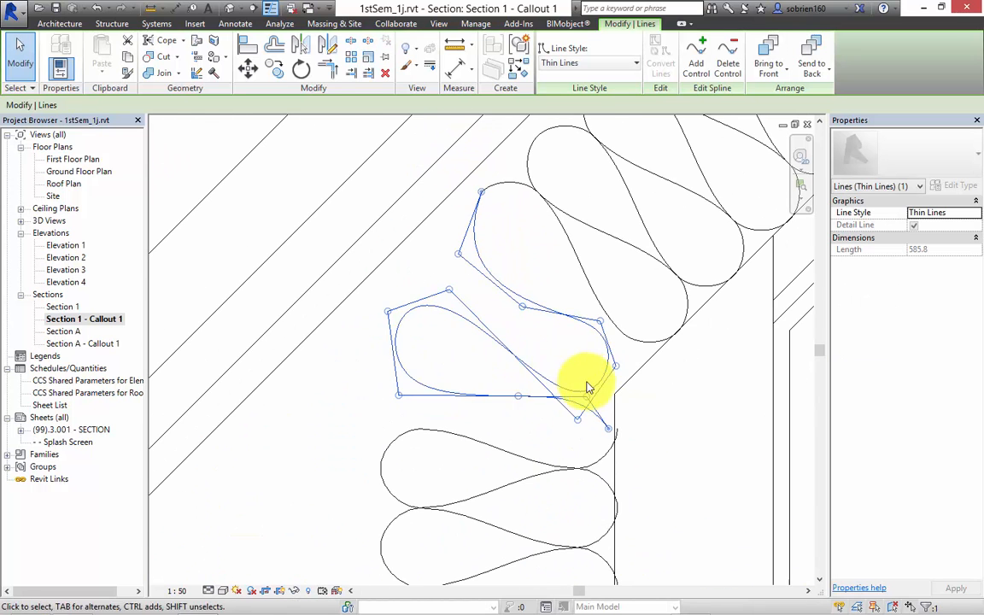
pyautogui.scroll(1, 585, 382)
pyautogui.moveTo(620, 362); pyautogui.dragTo(646, 378)
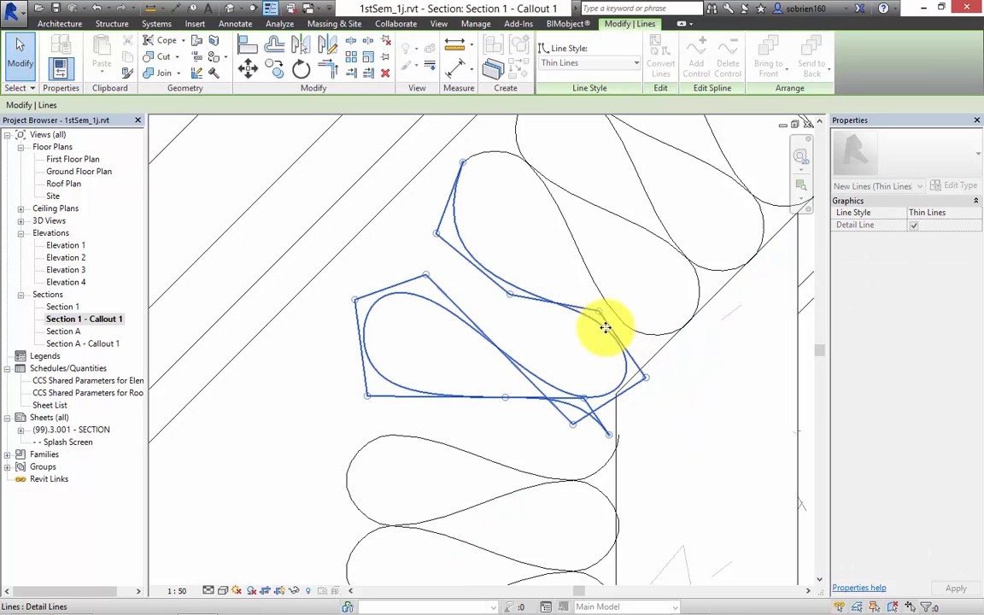
pyautogui.moveTo(601, 311); pyautogui.dragTo(619, 296)
pyautogui.moveTo(436, 236); pyautogui.dragTo(421, 223)
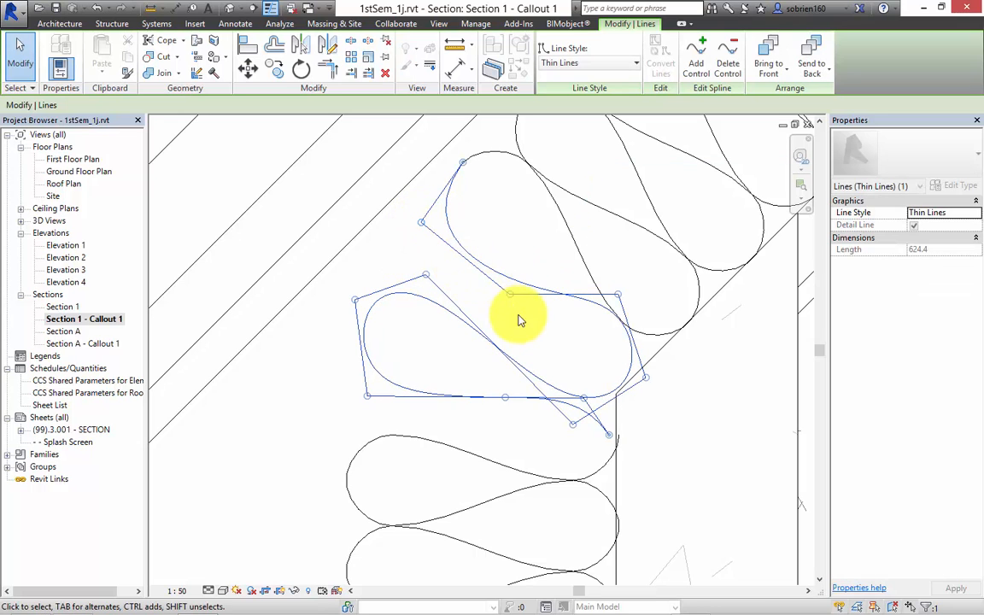
pyautogui.moveTo(615, 434); pyautogui.dragTo(620, 434)
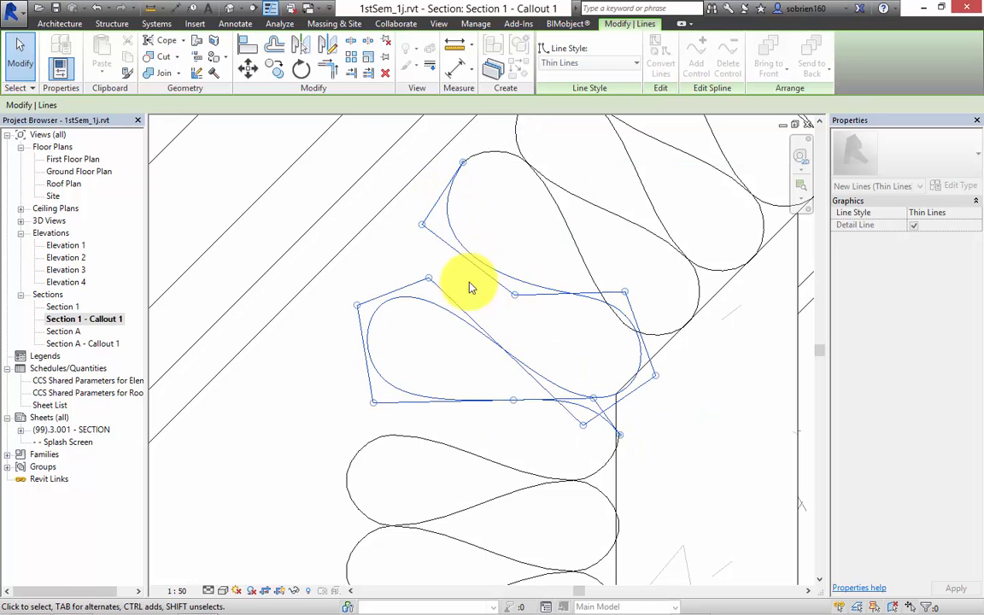
# Step: Raise the top of the spline's lower outer loop and the control points beside the wall to round its connection there
pyautogui.moveTo(430, 282); pyautogui.dragTo(457, 240)
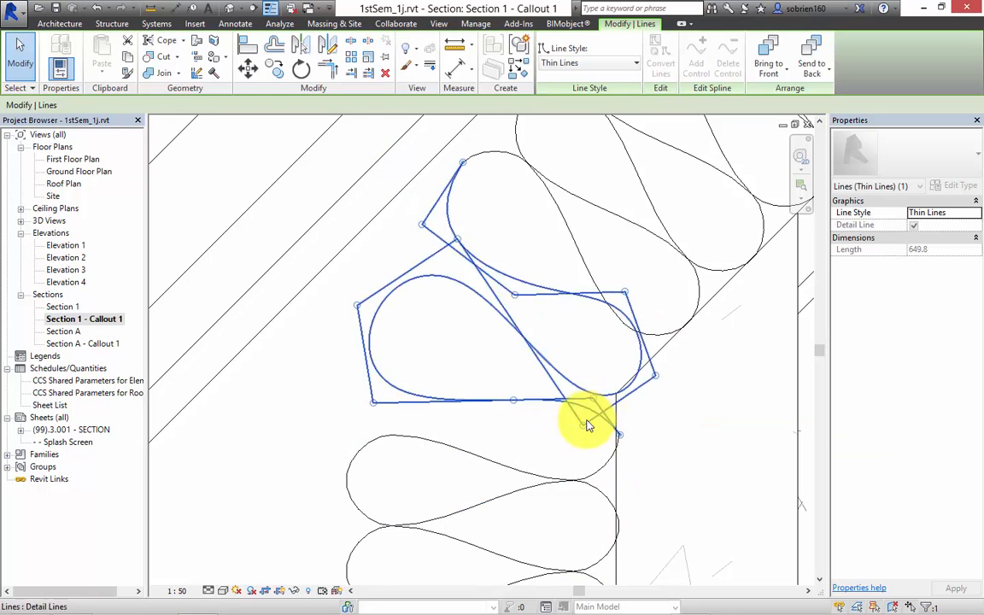
pyautogui.moveTo(592, 398)
pyautogui.mouseDown()
pyautogui.moveTo(595, 375)
pyautogui.moveTo(620, 372)
pyautogui.mouseUp()
pyautogui.click(670, 433)
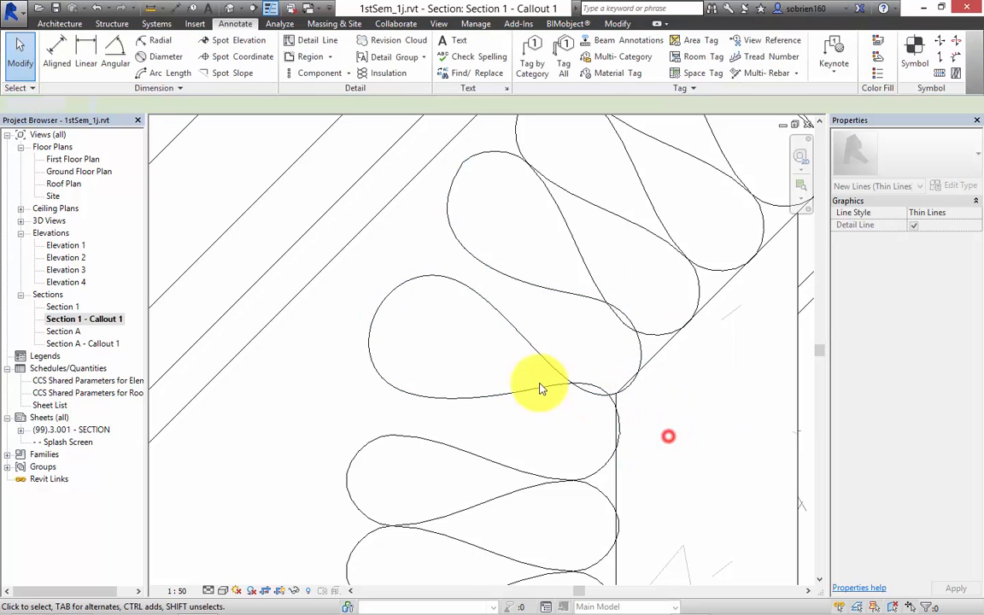
pyautogui.click(548, 364)
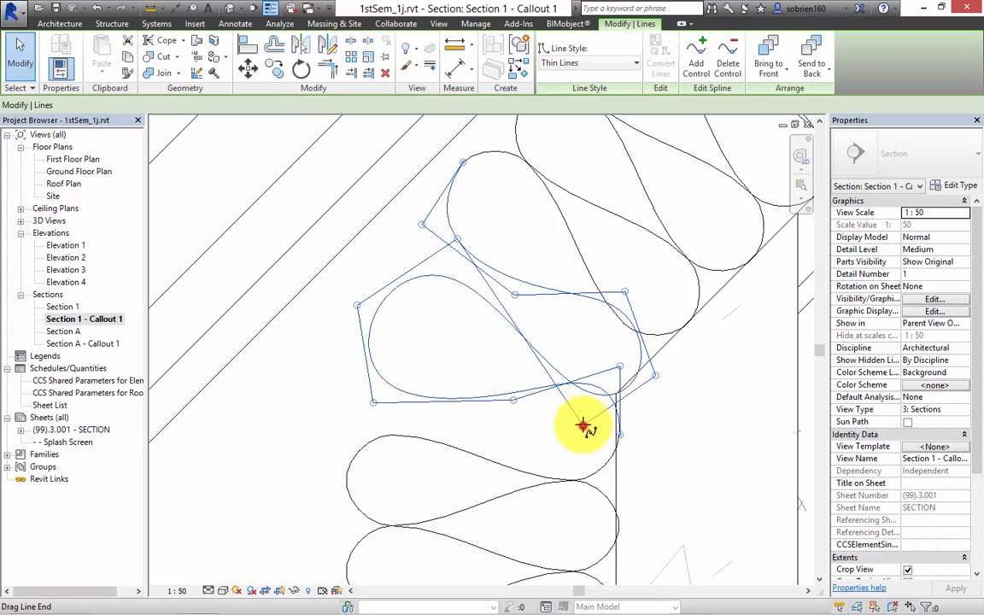
pyautogui.moveTo(581, 423); pyautogui.dragTo(439, 391)
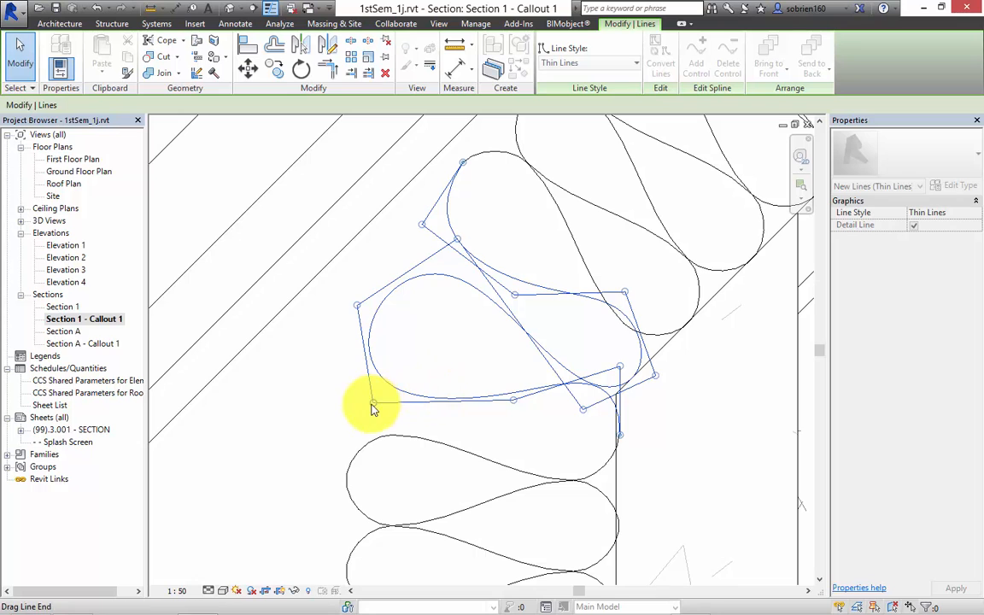
# Step: Pull the control points of the spline's lower outer loop downward so it bulges toward the first wall insulation loop
pyautogui.moveTo(377, 402); pyautogui.dragTo(359, 459)
pyautogui.moveTo(458, 245); pyautogui.dragTo(446, 299)
pyautogui.moveTo(451, 220); pyautogui.dragTo(451, 220)
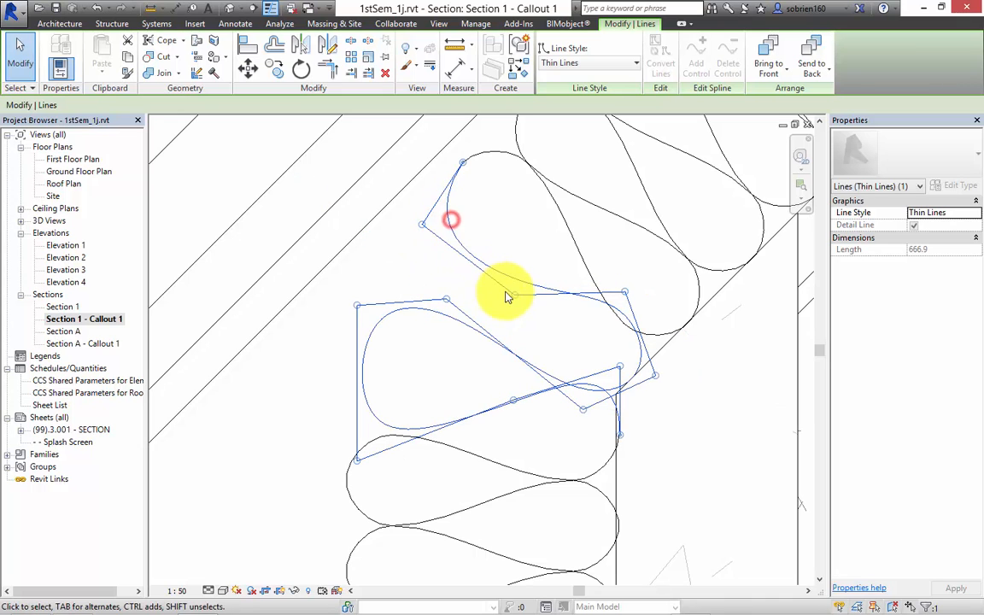
# Step: Widen the spline's upper outer bend and tighten its inner loop beside the roof insulation and the top of the wall
pyautogui.moveTo(516, 297); pyautogui.dragTo(469, 316)
pyautogui.moveTo(422, 227)
pyautogui.mouseDown()
pyautogui.moveTo(408, 228)
pyautogui.moveTo(395, 272)
pyautogui.moveTo(418, 268)
pyautogui.moveTo(418, 219)
pyautogui.mouseUp()
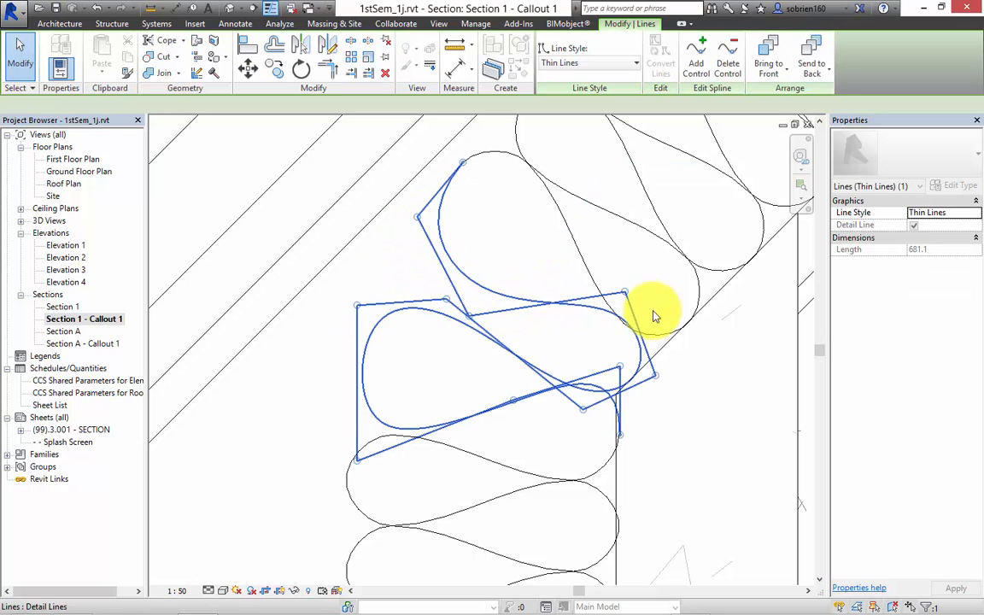
pyautogui.moveTo(624, 294); pyautogui.dragTo(611, 287)
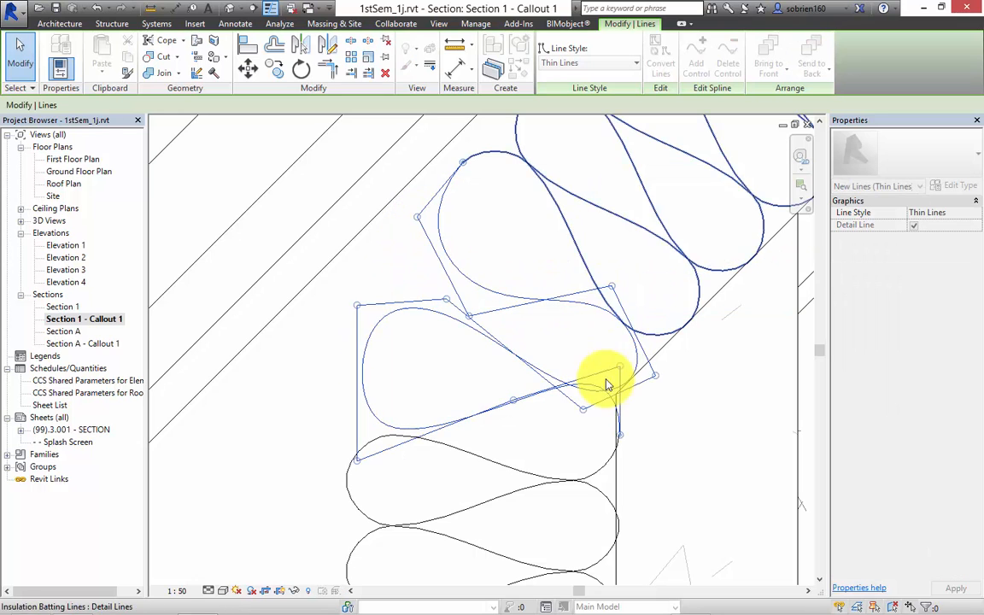
pyautogui.moveTo(582, 410); pyautogui.dragTo(581, 395)
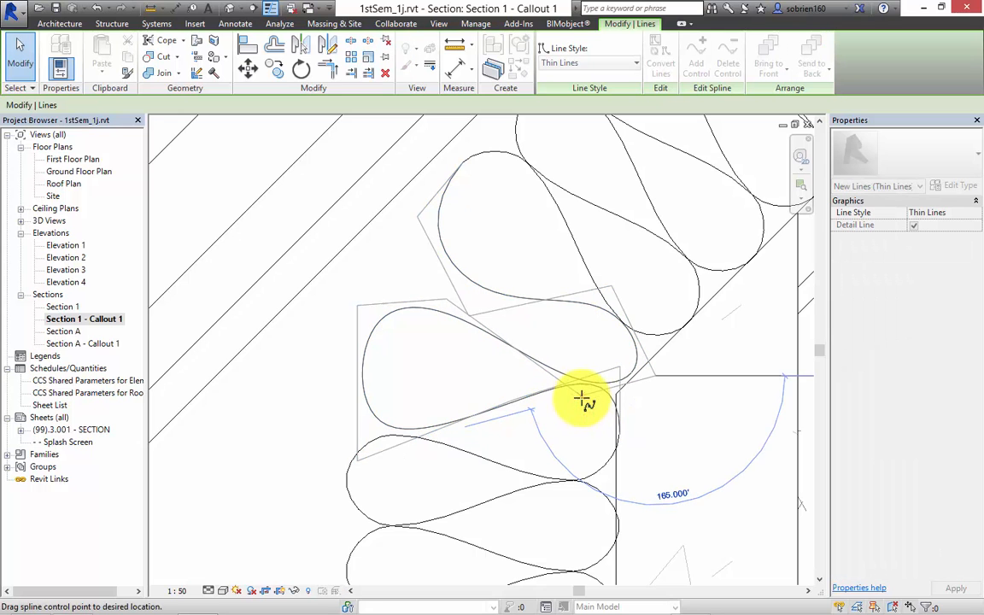
pyautogui.click(684, 392)
# Step: Pull the control point beneath the spline's upper bend further outward, and review the joined roof and wall insulation
pyautogui.click(445, 254)
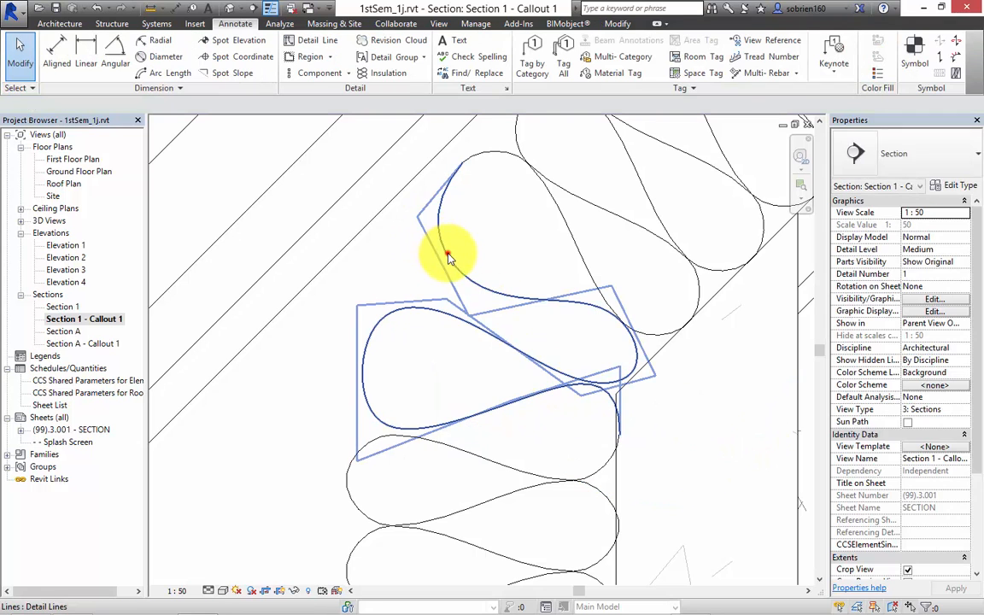
pyautogui.moveTo(468, 315); pyautogui.dragTo(437, 328)
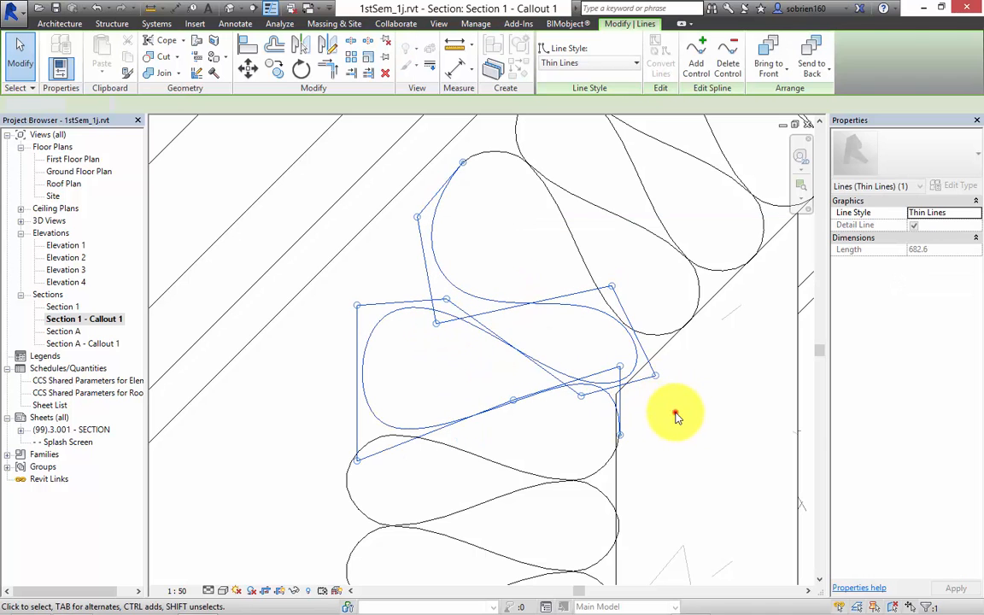
pyautogui.click(675, 412)
pyautogui.scroll(-2, 644, 351)
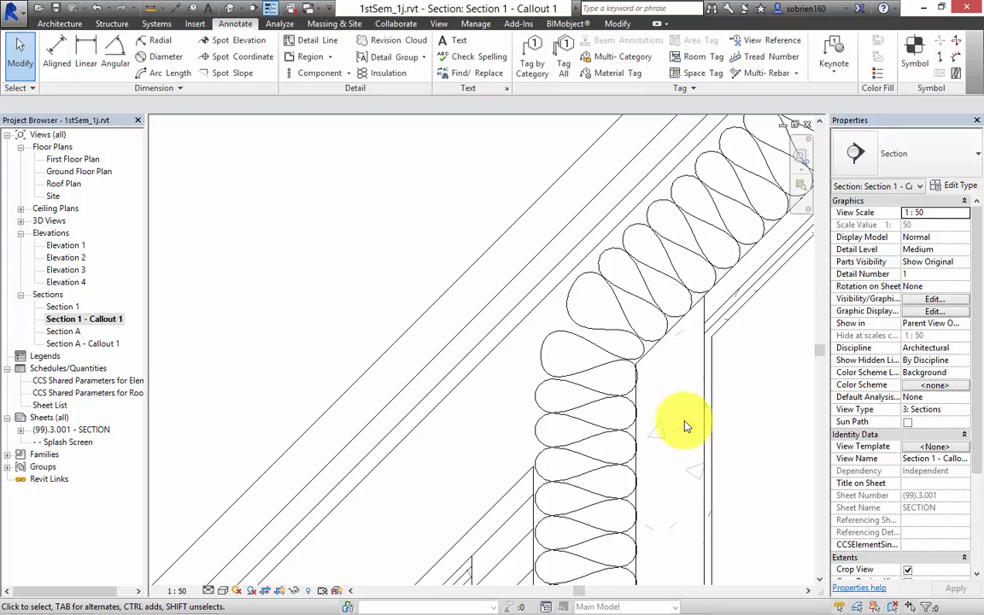
pyautogui.scroll(-4, 673, 363)
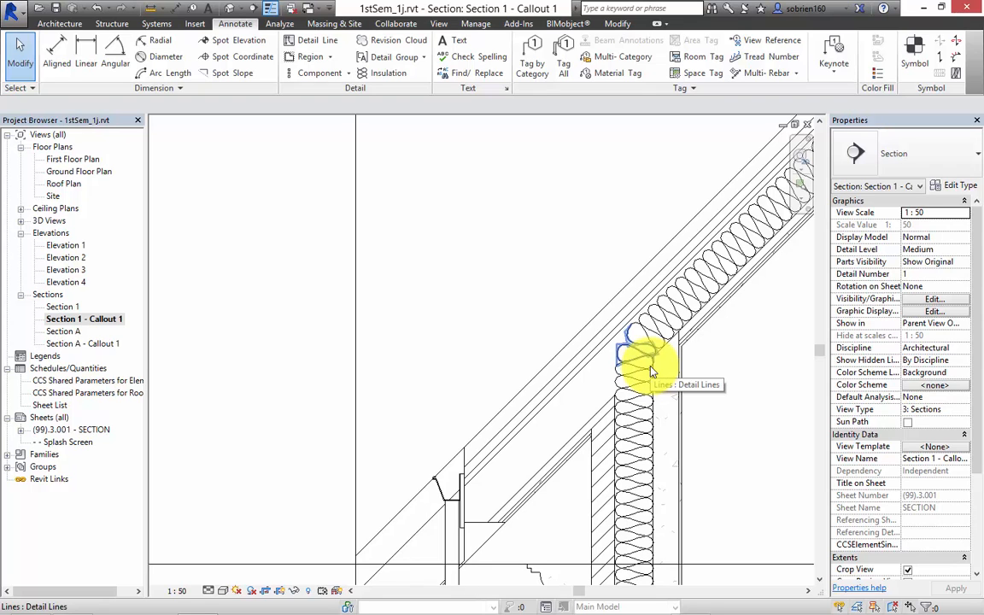
pyautogui.moveTo(651, 371)
pyautogui.mouseDown(button='middle')
pyautogui.moveTo(746, 318)
pyautogui.moveTo(681, 330)
pyautogui.moveTo(632, 316)
pyautogui.mouseUp(button='middle')
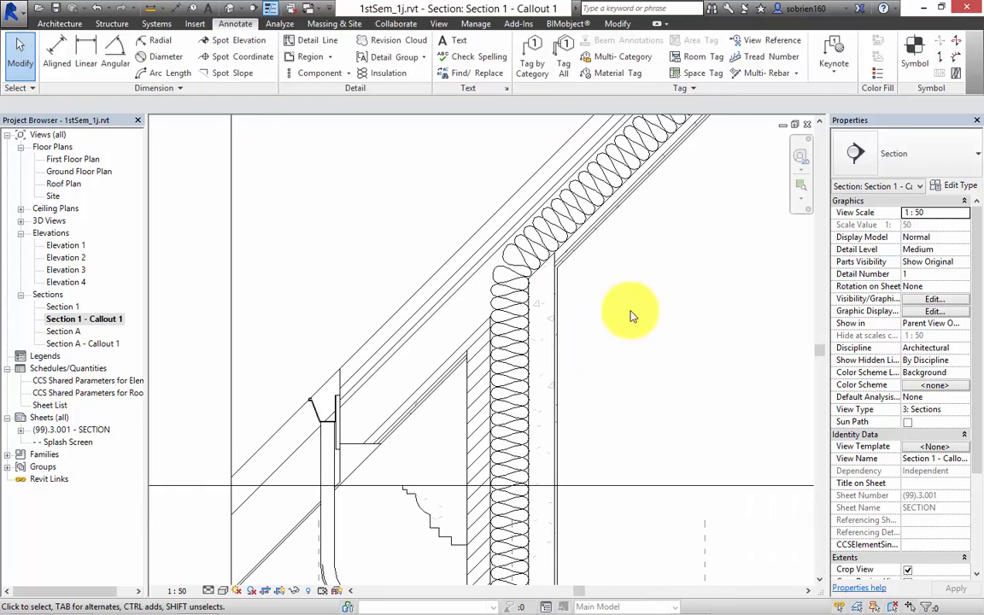
pyautogui.scroll(5, 501, 248)
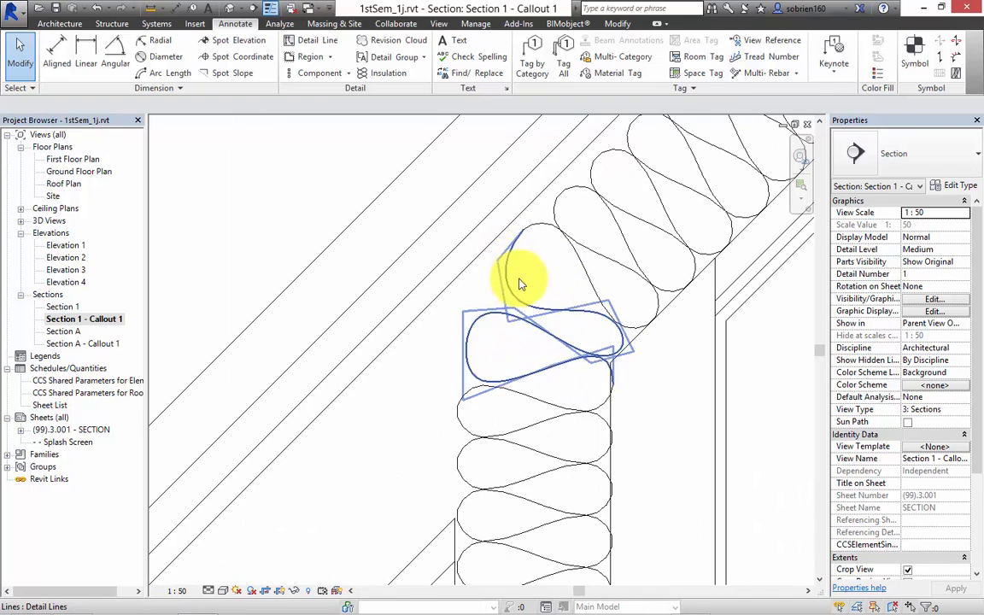
# Step: Raise the control point atop the spline's lower outer loop and nudge the inner loop's control points outward to smooth the eaves bend
pyautogui.click(502, 316)
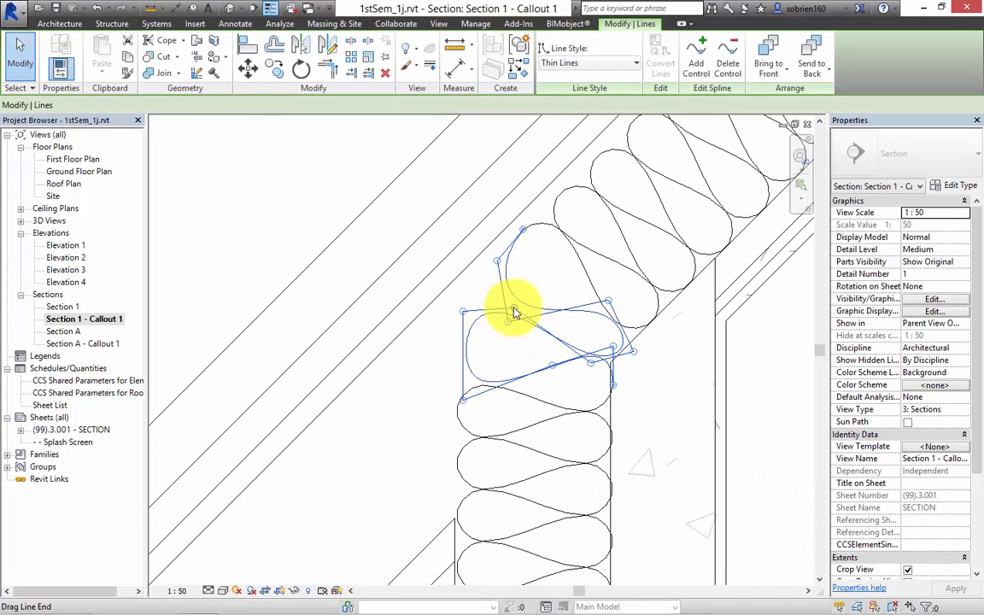
pyautogui.moveTo(512, 313); pyautogui.dragTo(522, 298)
pyautogui.moveTo(591, 366)
pyautogui.mouseDown()
pyautogui.moveTo(582, 362)
pyautogui.moveTo(593, 369)
pyautogui.mouseUp()
pyautogui.moveTo(608, 306); pyautogui.dragTo(618, 305)
pyautogui.click(679, 361)
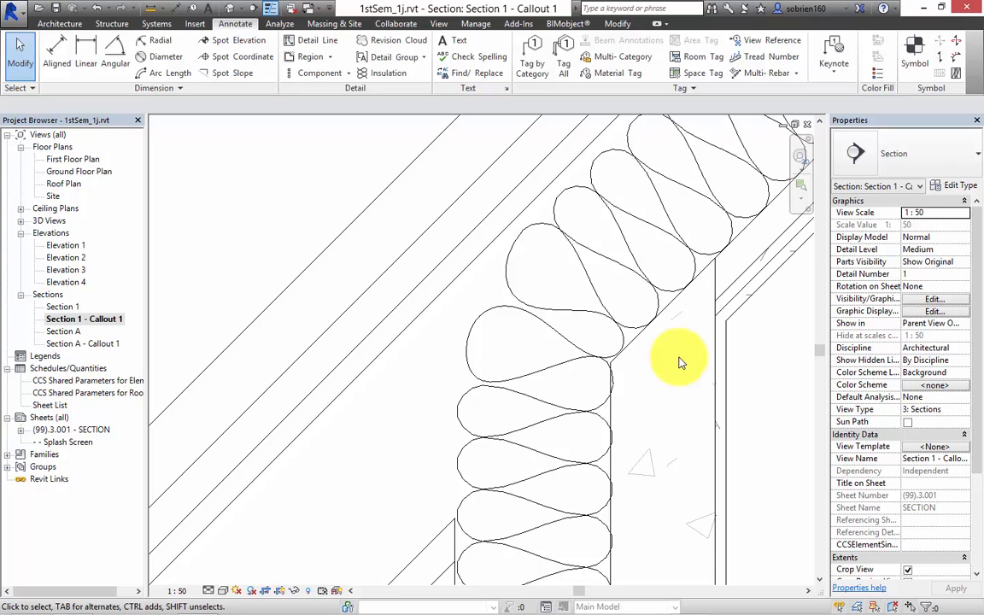
# Step: Display true line weights and examine the joined roof and wall insulation at the eaves
pyautogui.click(270, 8)
pyautogui.scroll(-4, 505, 285)
pyautogui.scroll(-3, 529, 323)
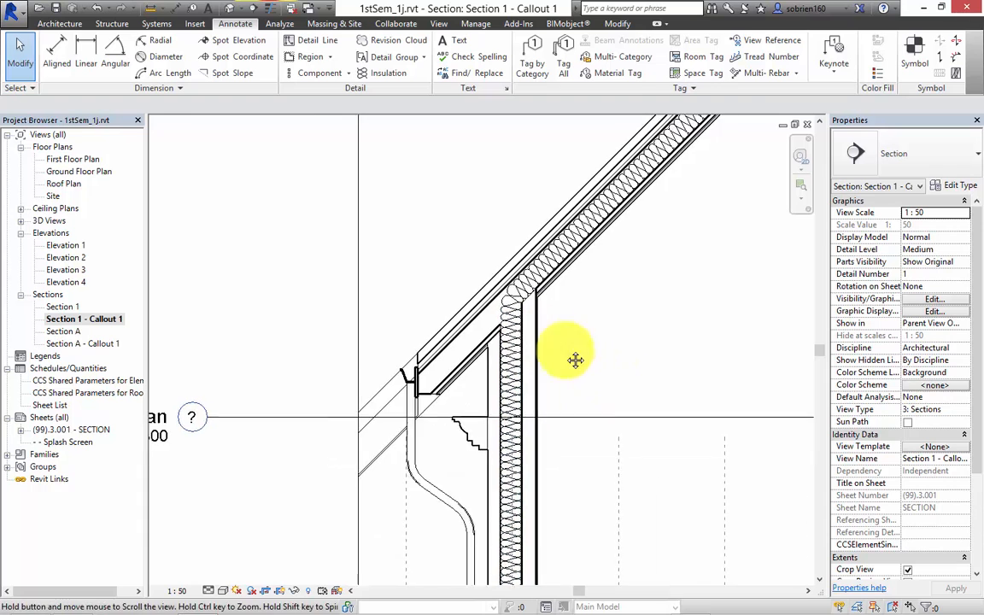
pyautogui.moveTo(437, 231); pyautogui.dragTo(517, 259, button='middle')
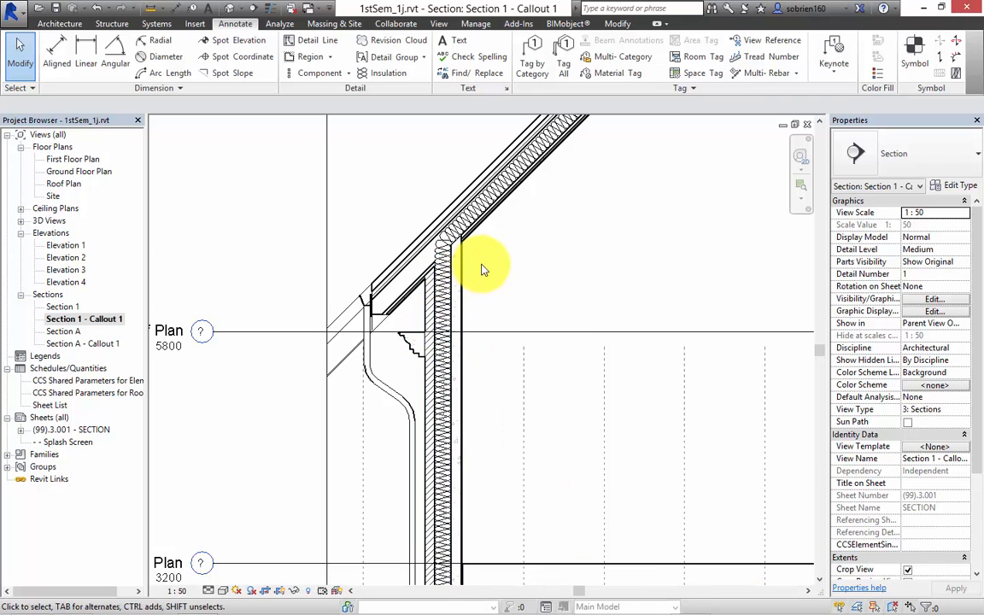
pyautogui.scroll(2, 493, 236)
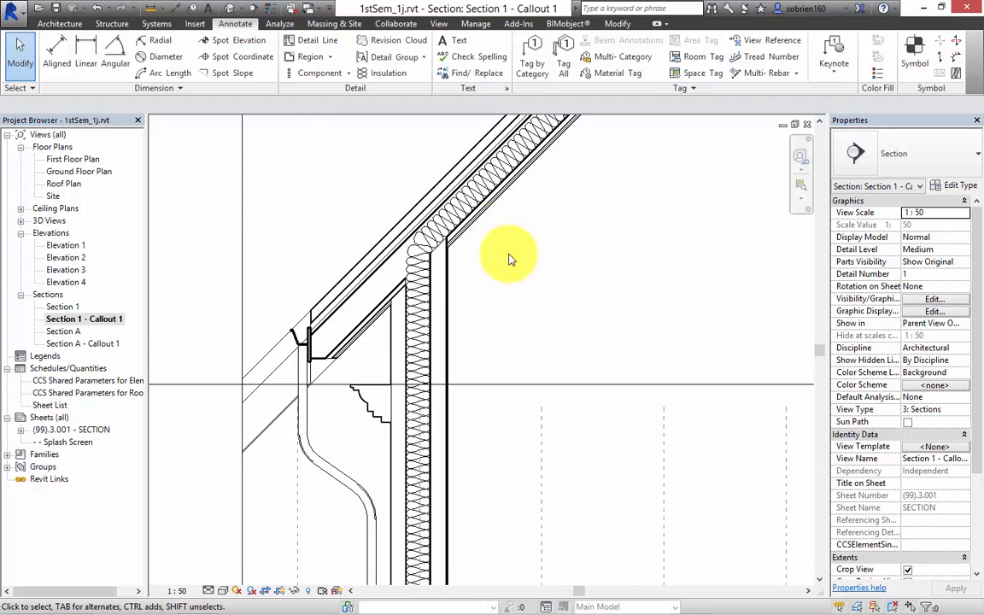
pyautogui.moveTo(531, 286); pyautogui.dragTo(597, 298, button='middle')
pyautogui.scroll(2, 538, 314)
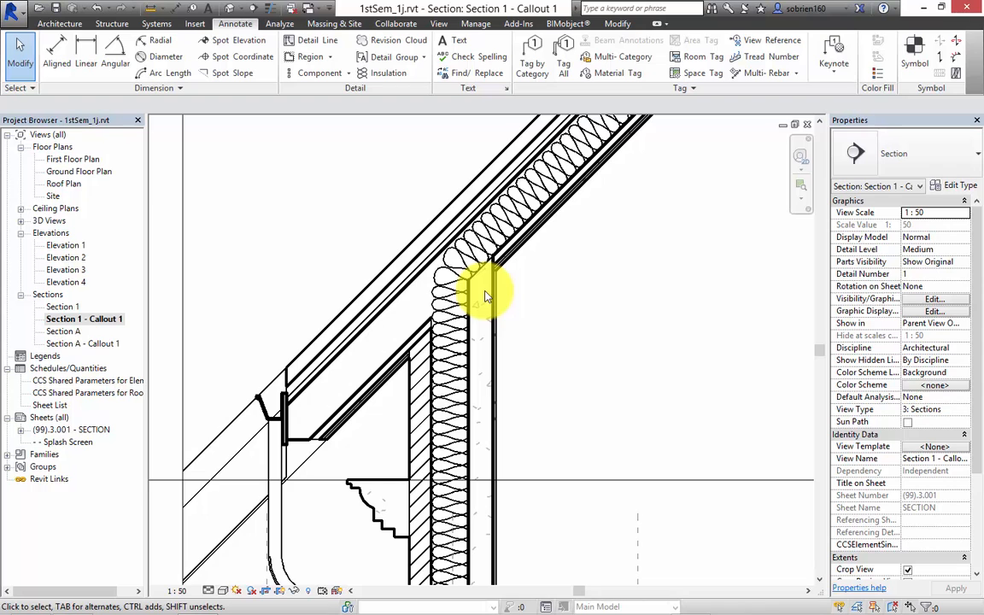
pyautogui.scroll(5, 485, 296)
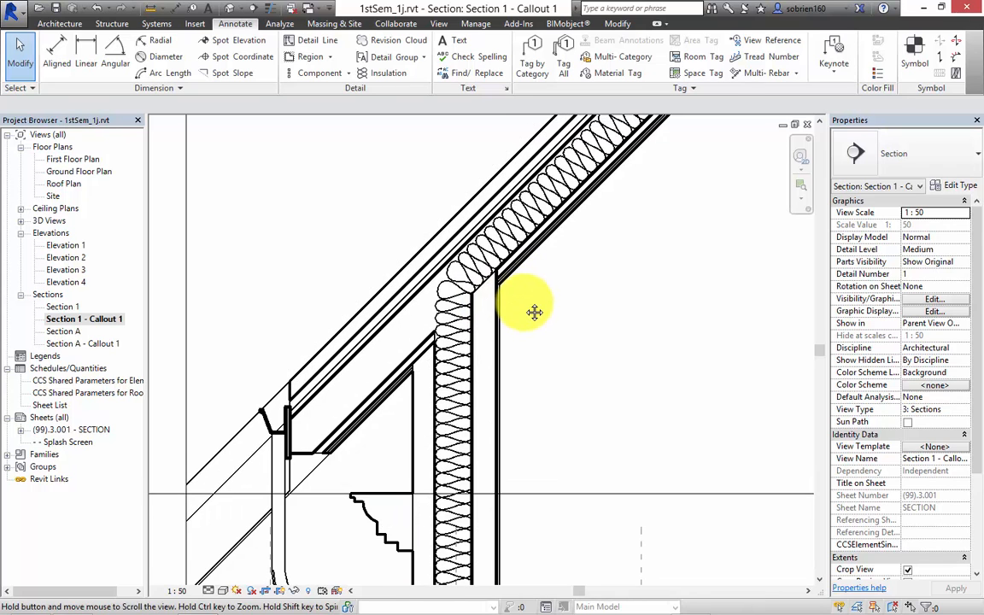
pyautogui.moveTo(528, 308); pyautogui.dragTo(561, 322, button='middle')
pyautogui.moveTo(530, 308); pyautogui.dragTo(543, 286, button='middle')
pyautogui.moveTo(571, 323)
pyautogui.mouseDown(button='middle')
pyautogui.moveTo(580, 319)
pyautogui.moveTo(556, 312)
pyautogui.mouseUp(button='middle')
pyautogui.scroll(-1, 563, 312)
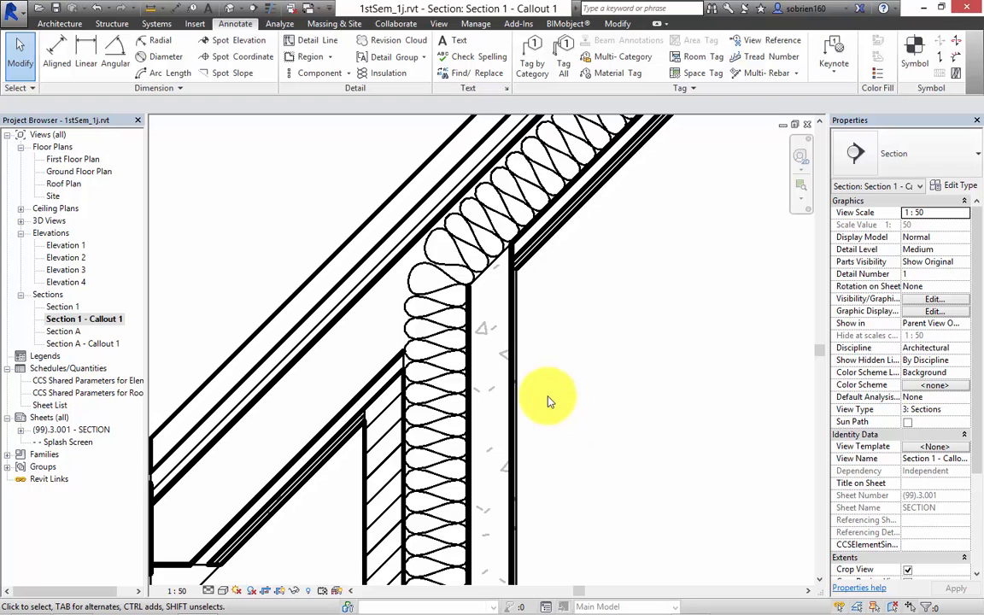
pyautogui.moveTo(549, 399); pyautogui.dragTo(565, 298, button='middle')
pyautogui.scroll(-1, 565, 297)
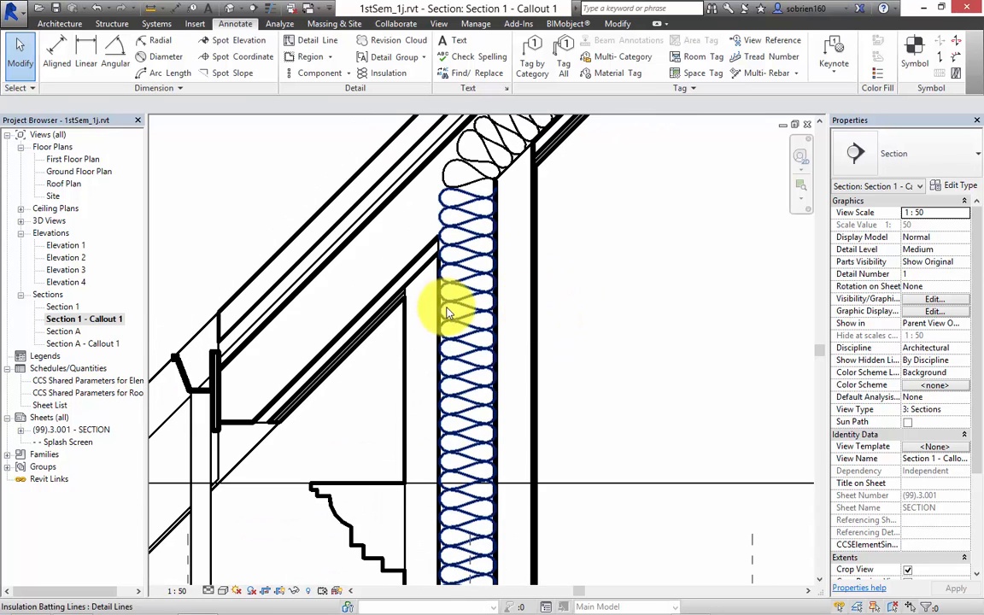
# Step: Select the roof to examine how its layers meet the exterior wall and soffit at the eaves, and clear the selection
pyautogui.moveTo(383, 317); pyautogui.dragTo(306, 376, button='middle')
pyautogui.click(306, 377)
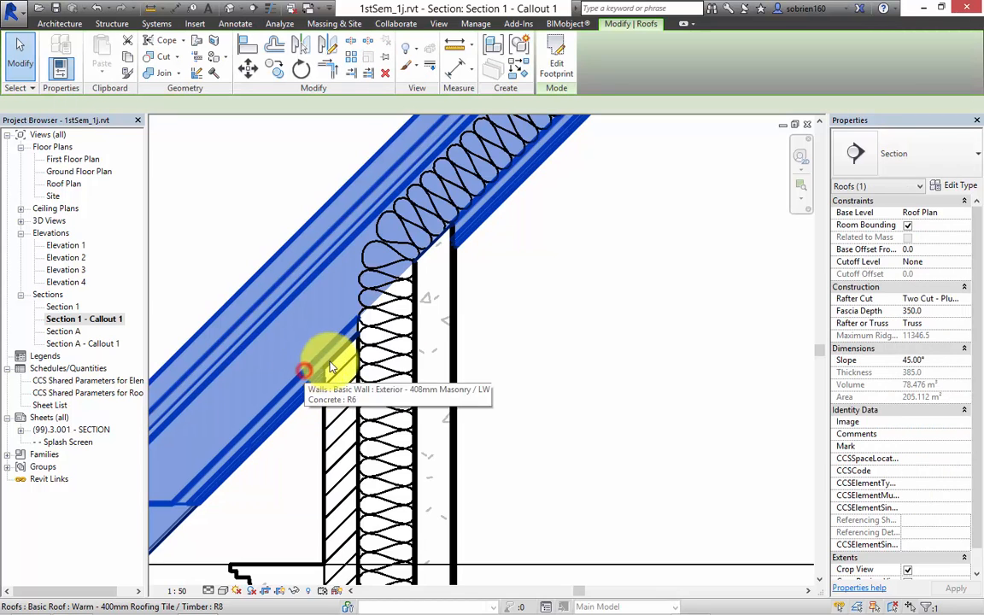
pyautogui.moveTo(564, 209); pyautogui.dragTo(589, 330, button='middle')
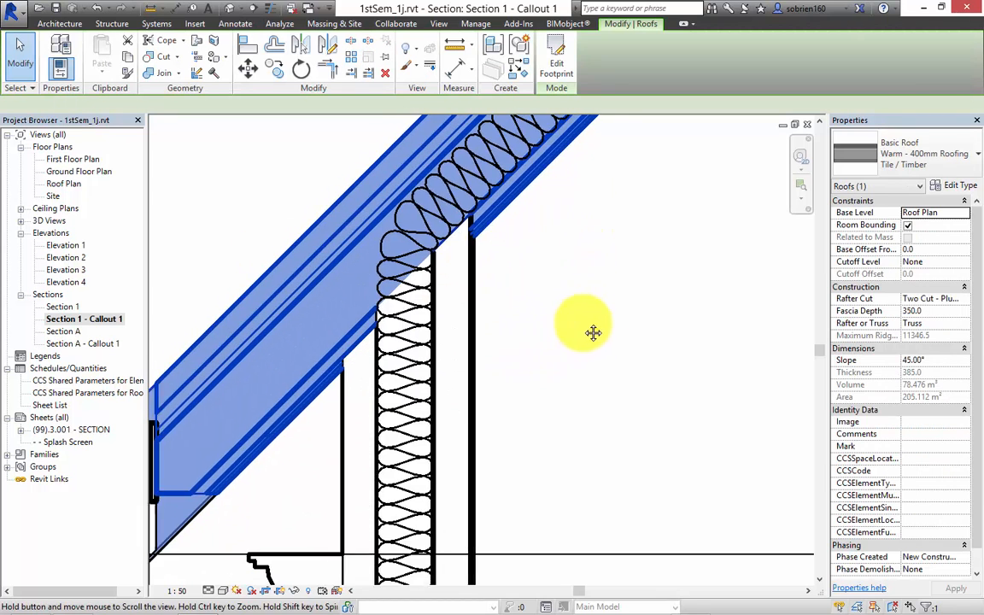
pyautogui.scroll(-3, 631, 340)
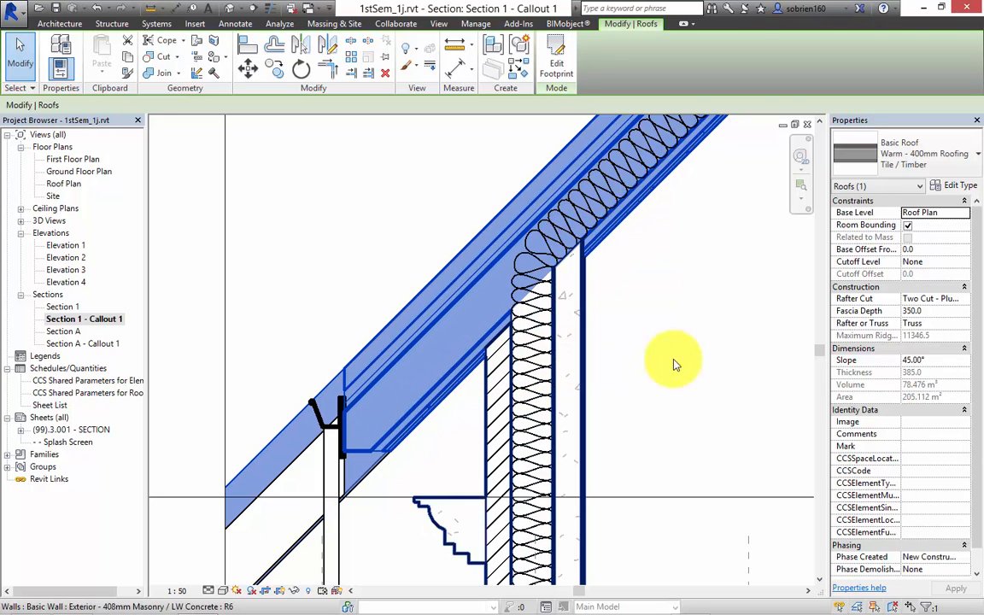
pyautogui.click(714, 369)
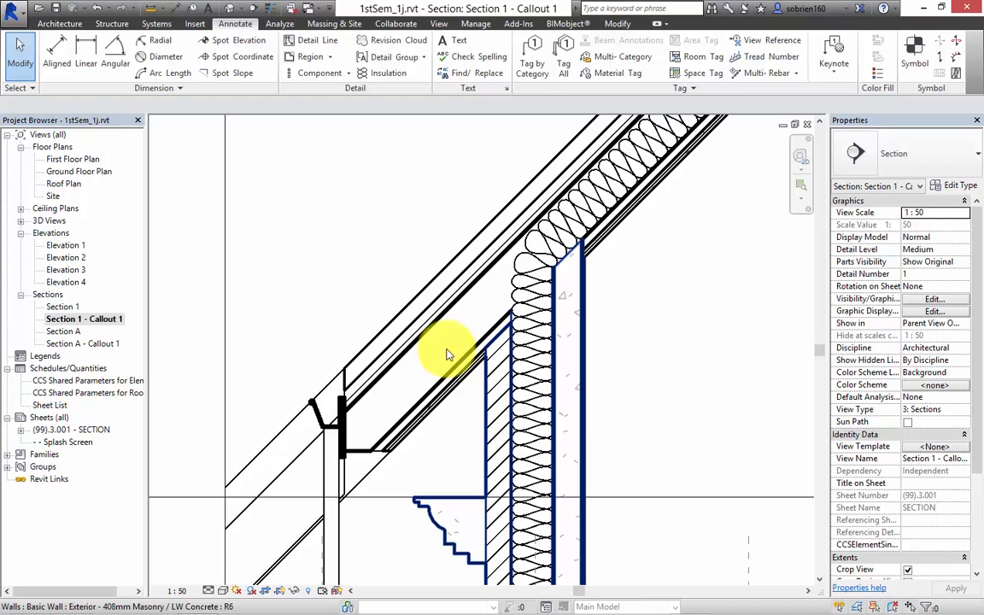
# Step: Create a triangular masking region with 480 mm horizontal and vertical sides over the roof lining beneath the eaves, against the wall's outer face
pyautogui.click(330, 60)
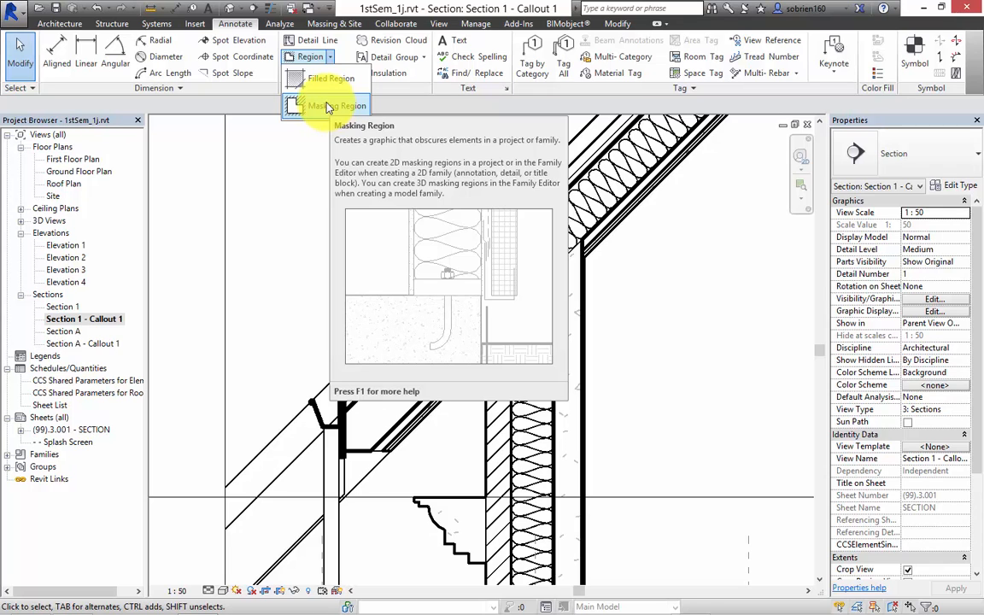
pyautogui.click(290, 107)
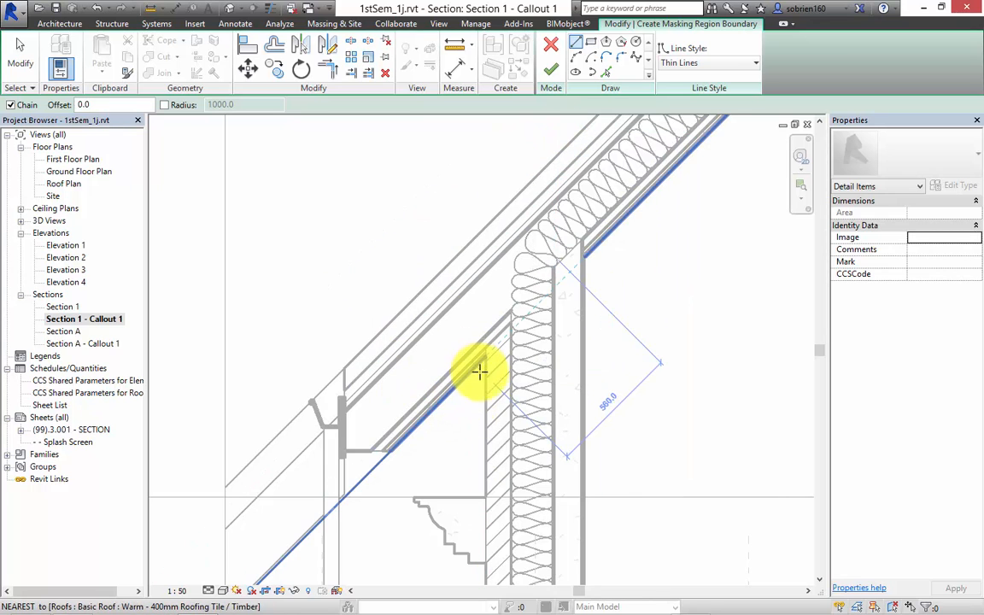
pyautogui.click(485, 334)
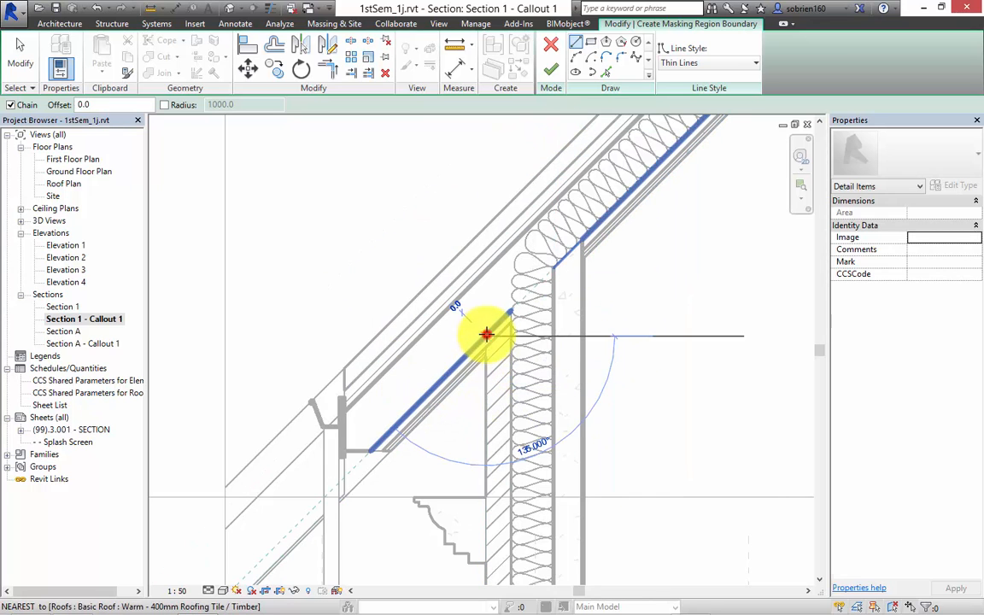
pyautogui.click(484, 450)
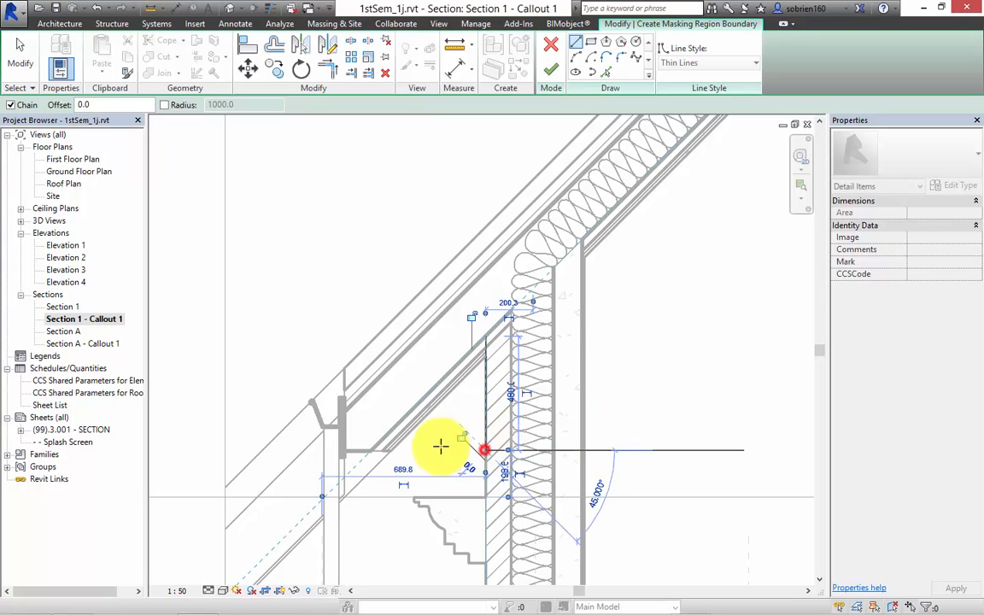
pyautogui.click(373, 451)
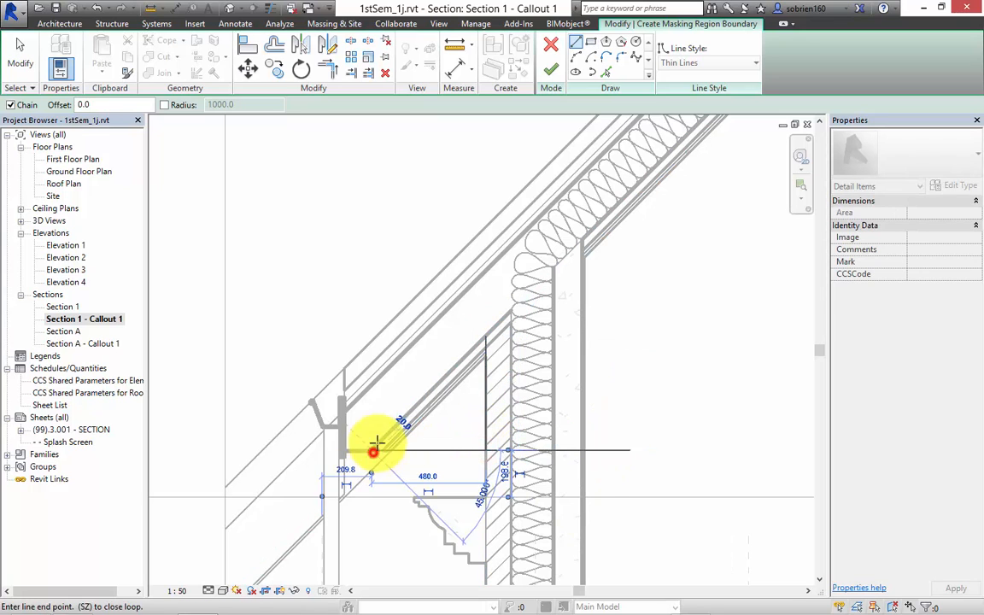
pyautogui.click(484, 339)
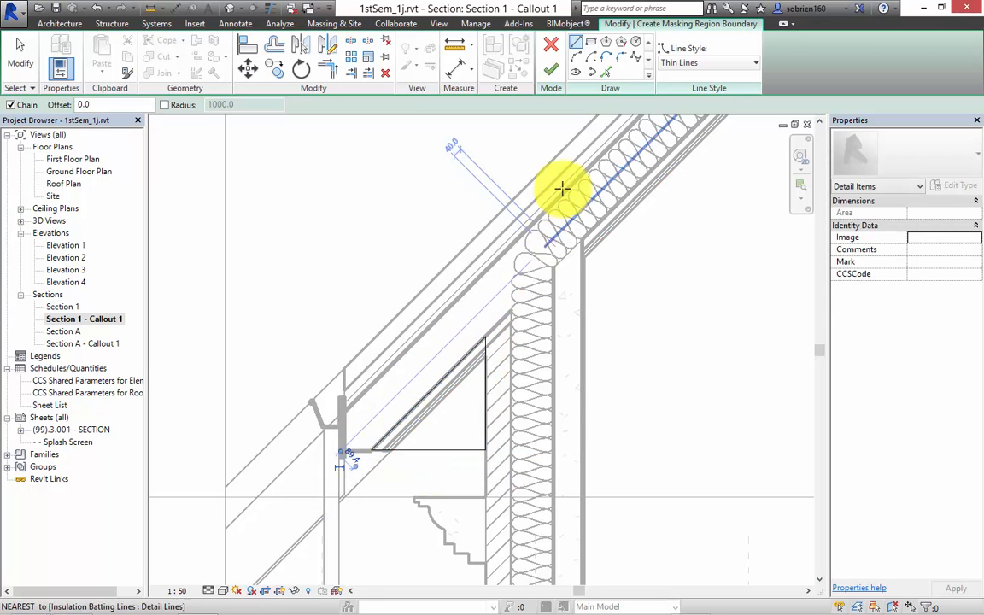
pyautogui.click(554, 71)
pyautogui.click(662, 340)
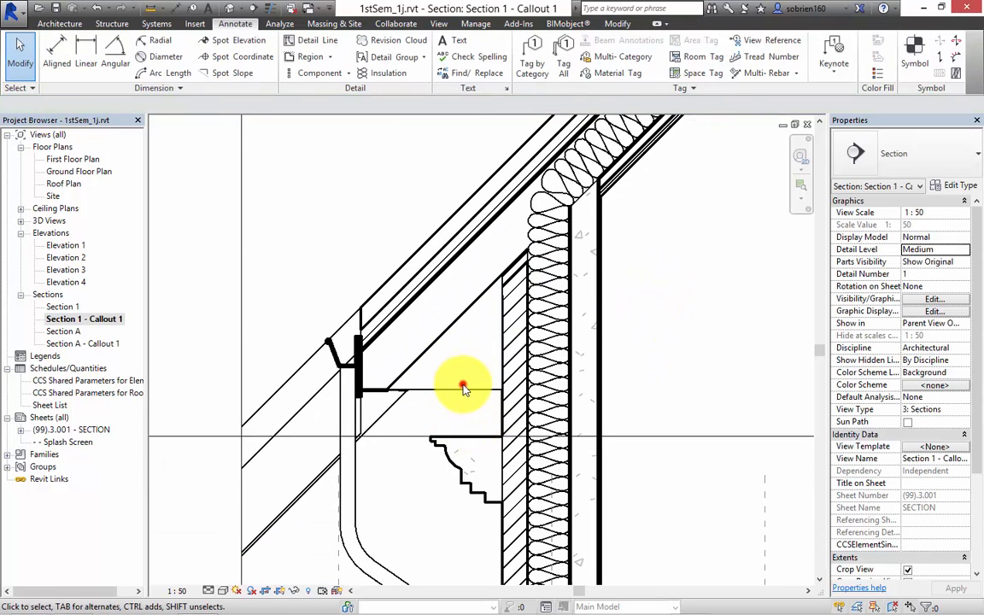
# Step: Edit the masking region's boundary beneath the eaves, setting its horizontal bottom edge to the <Invisible lines> style
pyautogui.click(462, 387)
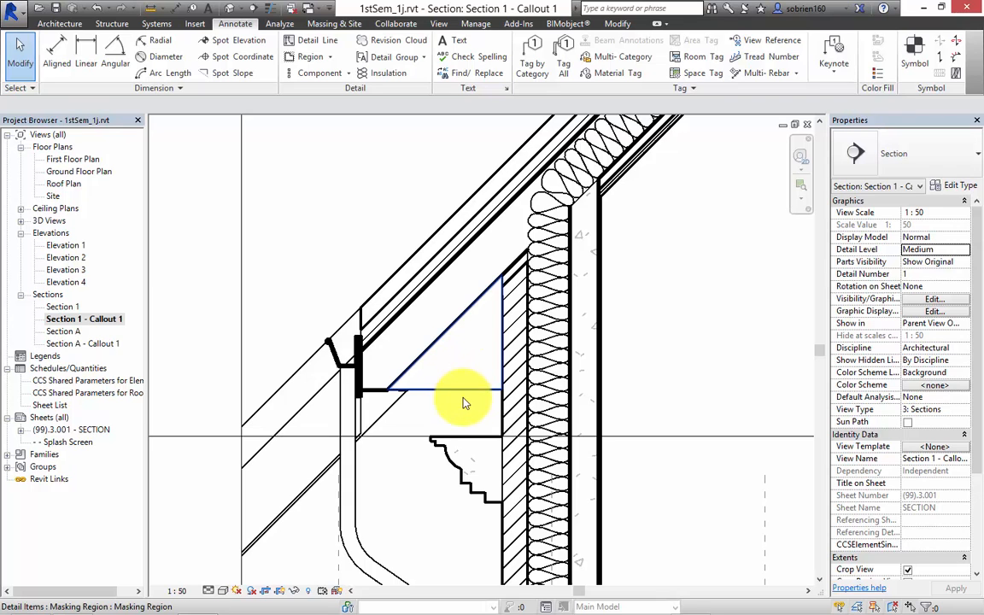
pyautogui.click(462, 398)
pyautogui.click(463, 391)
pyautogui.click(455, 403)
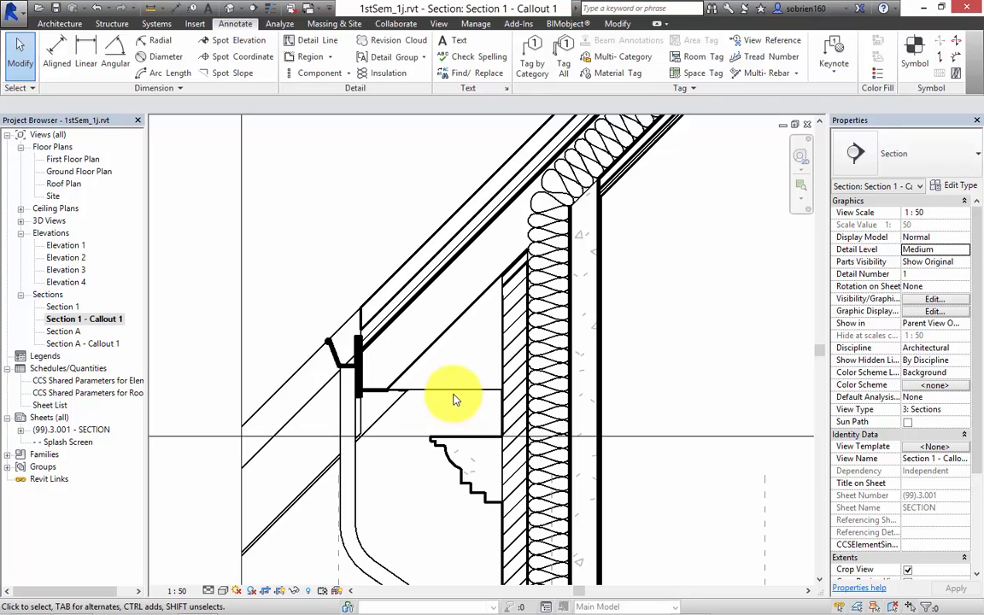
pyautogui.click(457, 391)
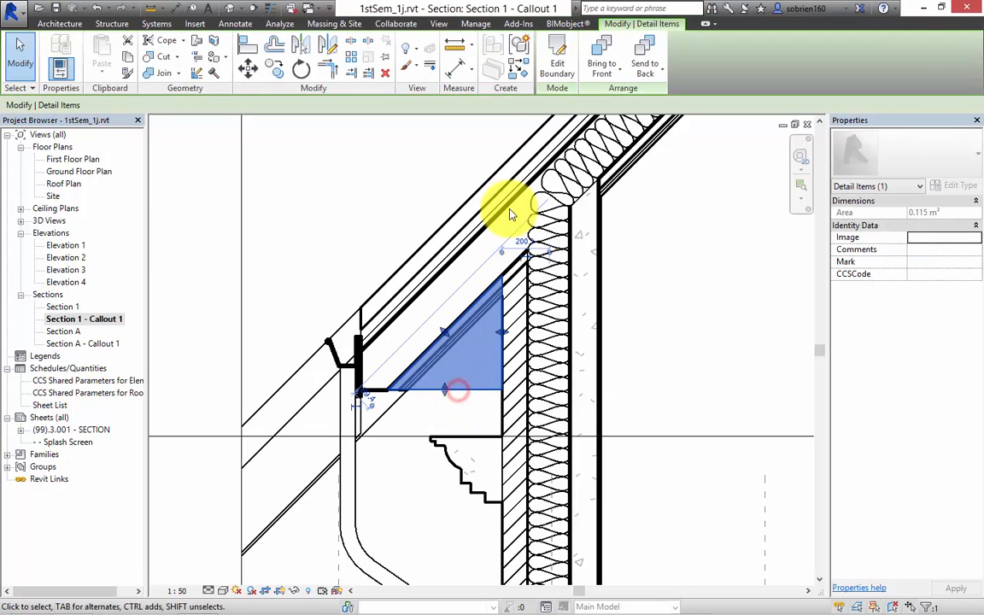
pyautogui.click(555, 68)
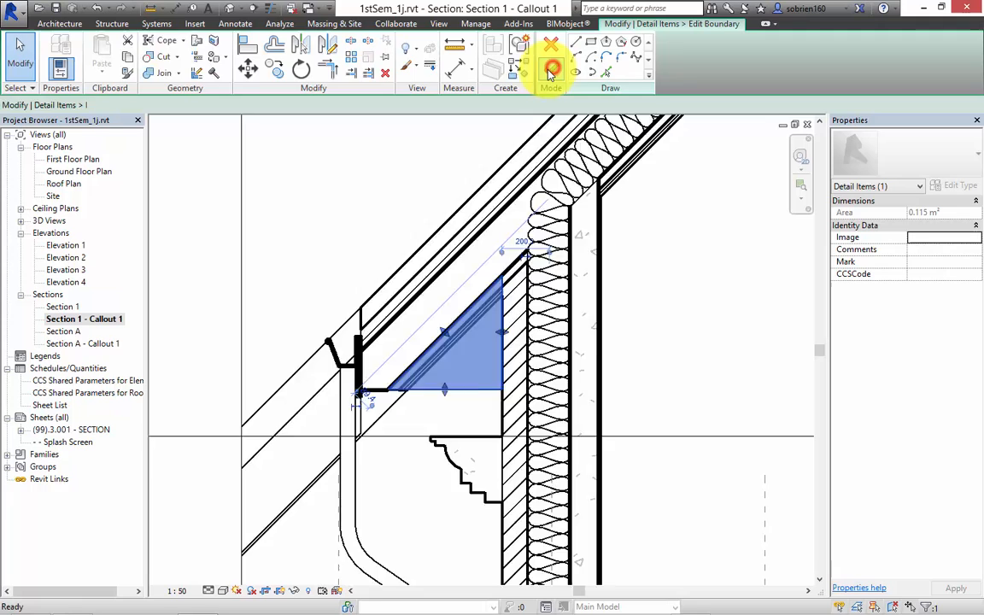
pyautogui.click(466, 392)
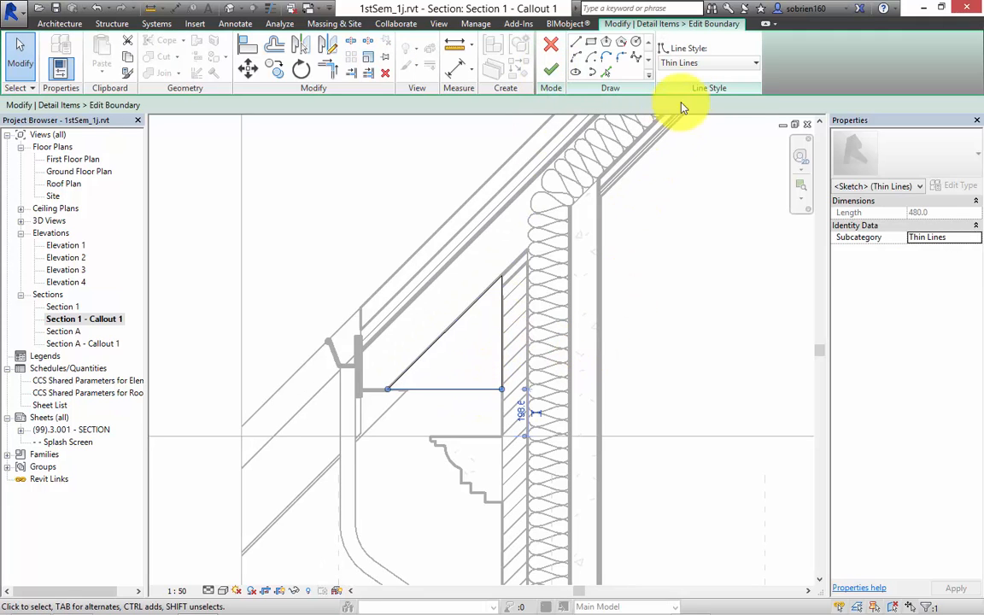
pyautogui.click(732, 65)
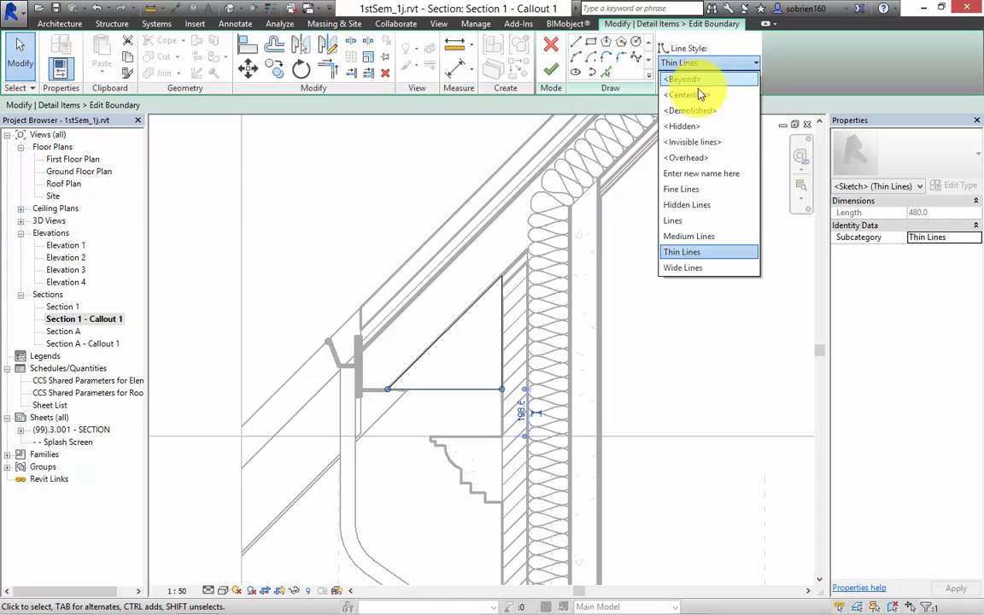
pyautogui.click(699, 143)
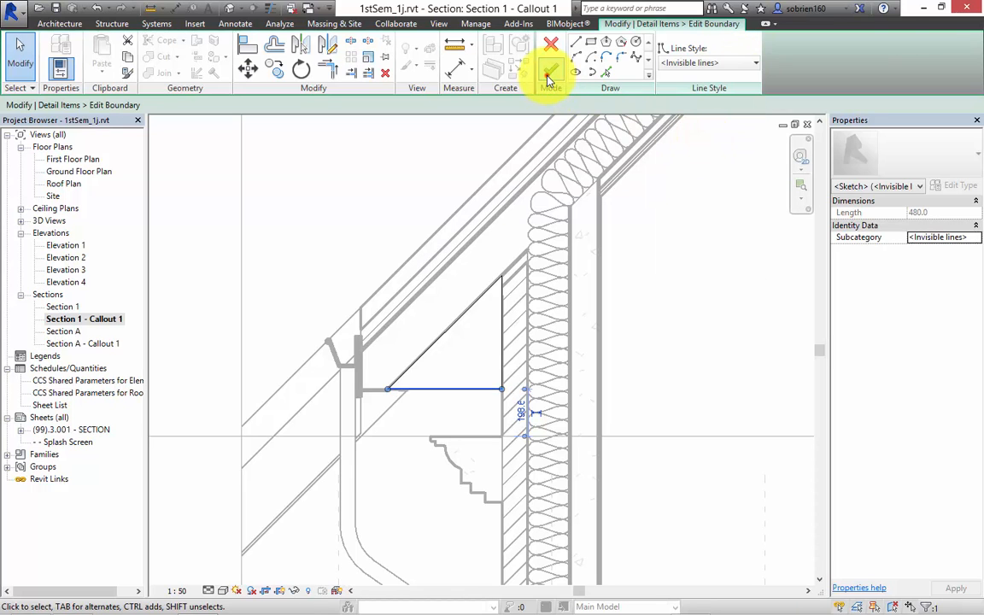
pyautogui.click(550, 71)
pyautogui.click(661, 282)
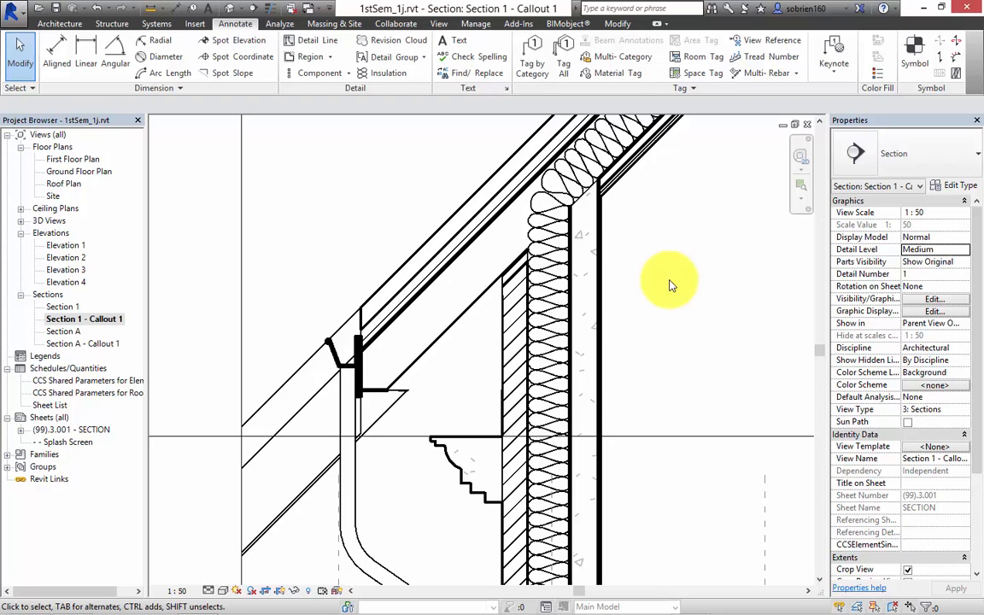
# Step: Stretch the masking region's bottom edge downward to cover the remaining soffit line, enlarging the region to about 0.173 m²
pyautogui.click(438, 391)
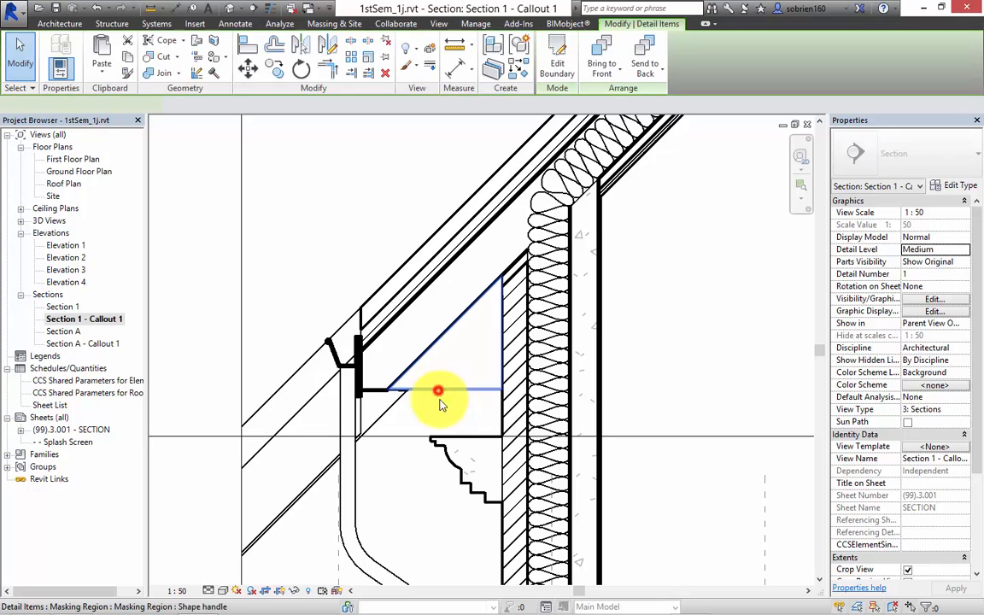
pyautogui.moveTo(445, 395); pyautogui.dragTo(434, 417)
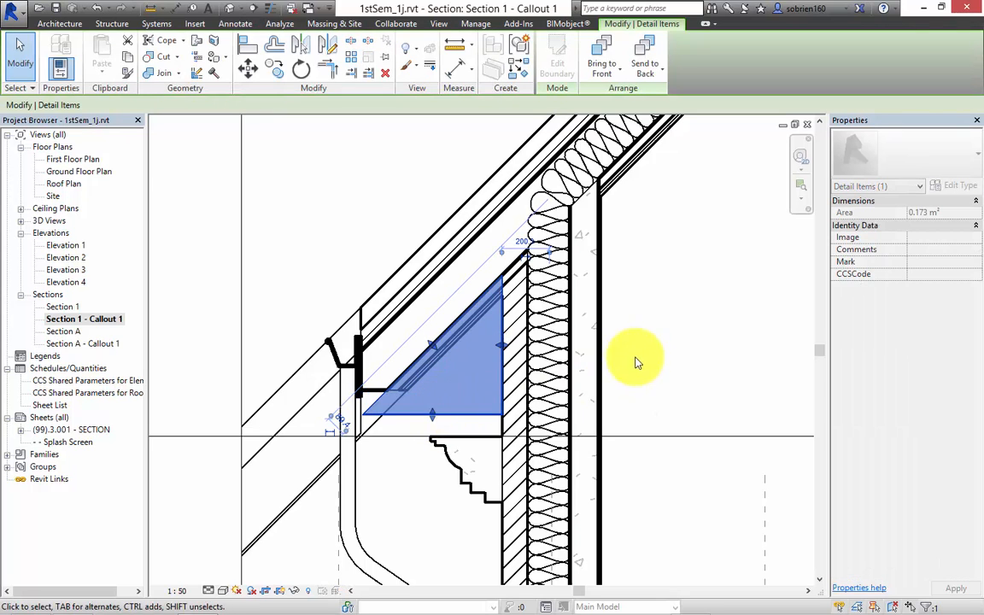
pyautogui.click(637, 351)
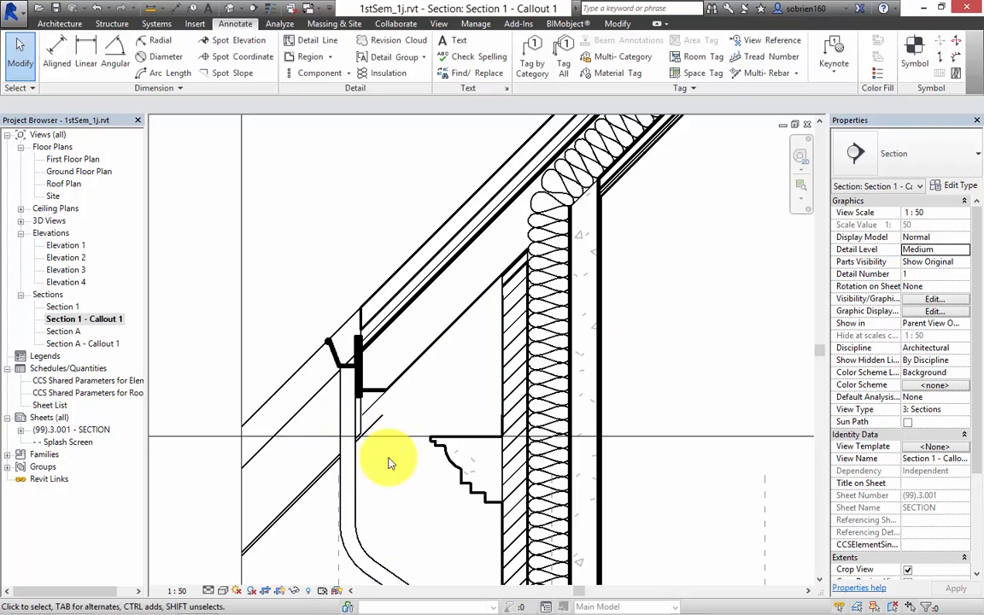
# Step: Restore the thin-line display and examine the roof's inner lining layers where they meet the top of the wall
pyautogui.click(270, 9)
pyautogui.moveTo(561, 393); pyautogui.dragTo(598, 374, button='middle')
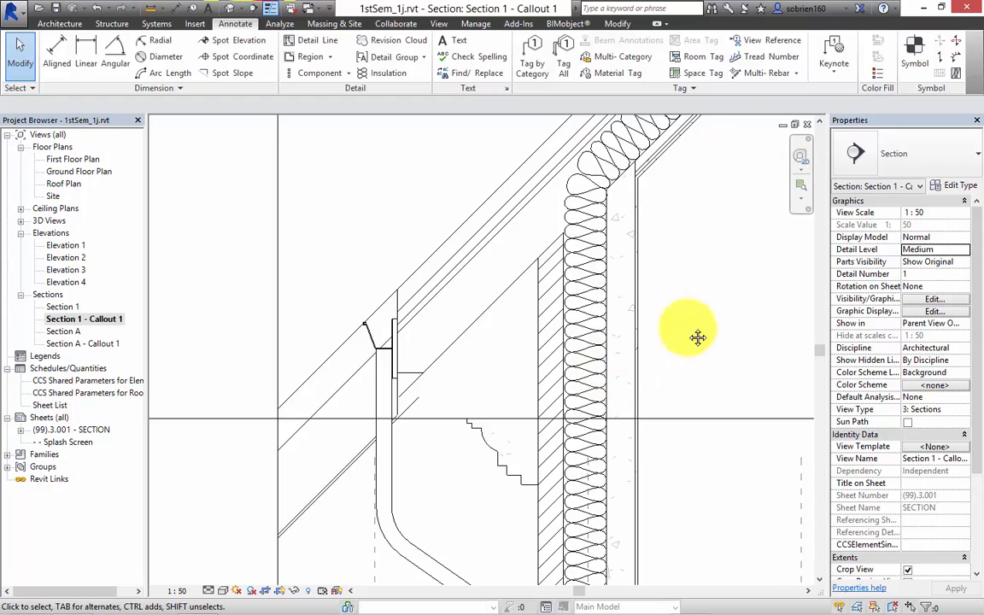
pyautogui.moveTo(696, 335); pyautogui.dragTo(599, 307, button='middle')
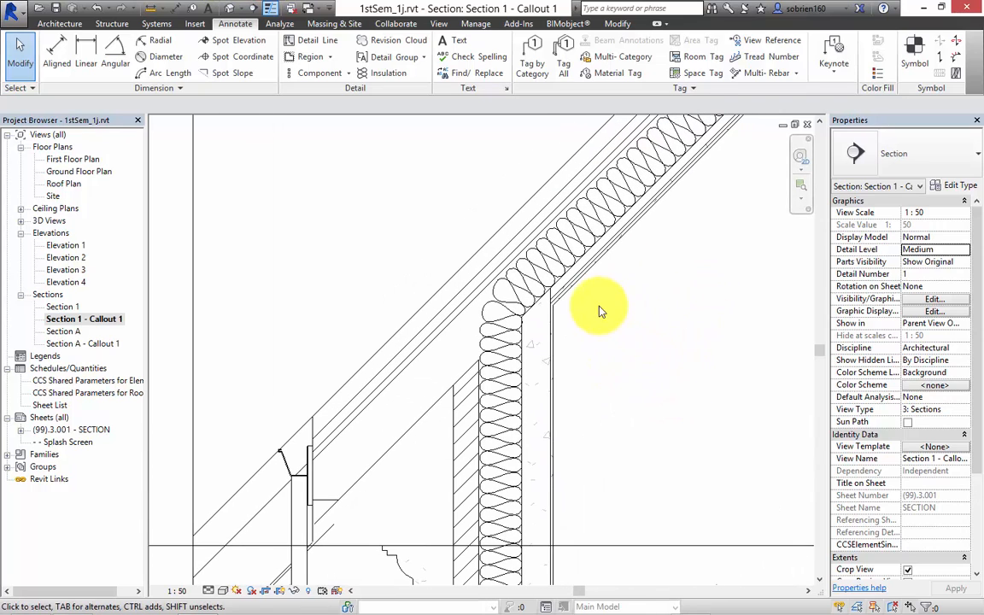
pyautogui.scroll(3, 577, 272)
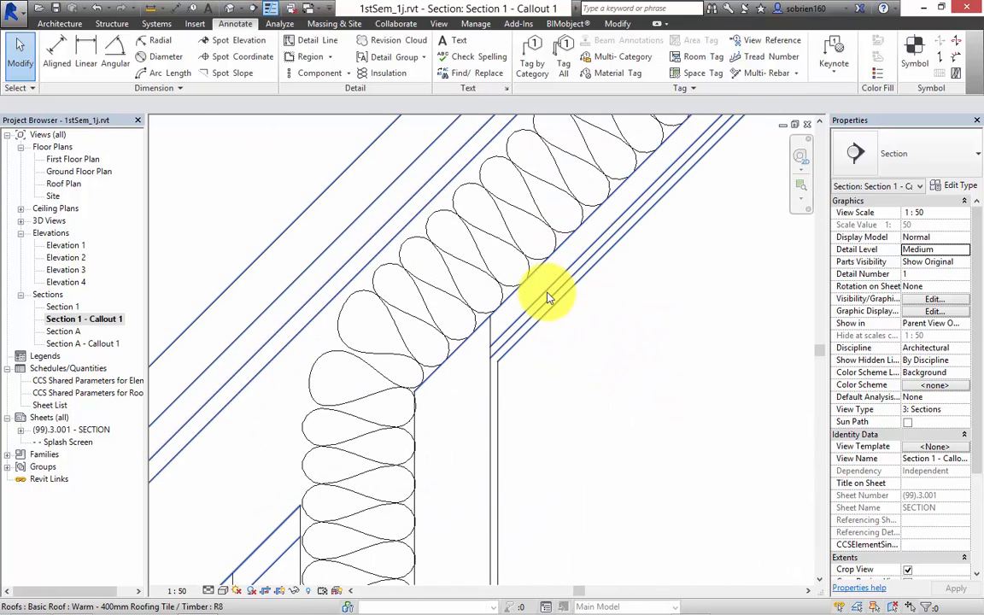
pyautogui.scroll(-2, 529, 281)
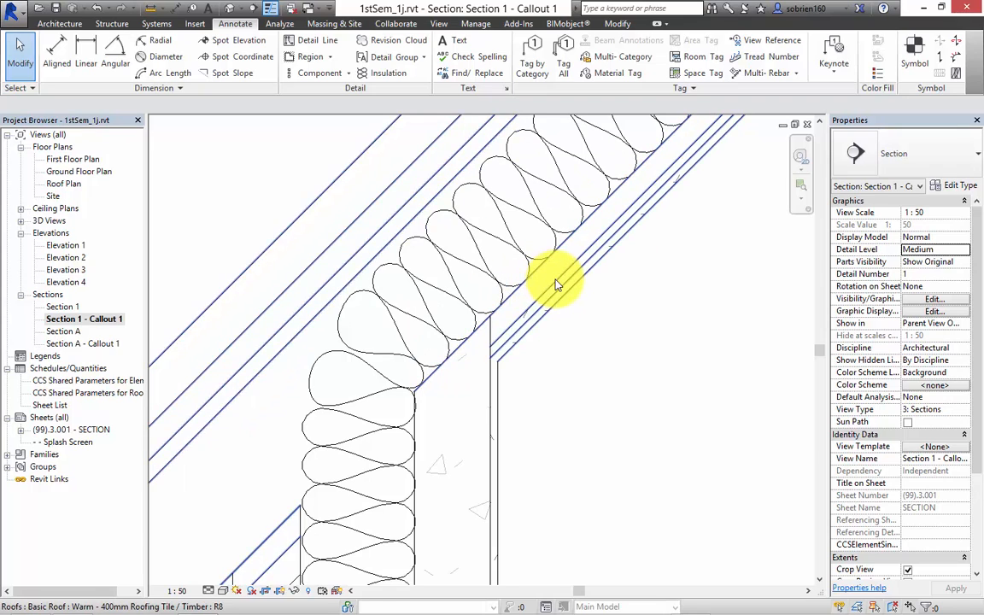
# Step: Draw a Hidden Lines detail line, about 560 mm long, continuing the roof's sloping underside across the wall insulation to the outer leaf
pyautogui.scroll(1, 555, 269)
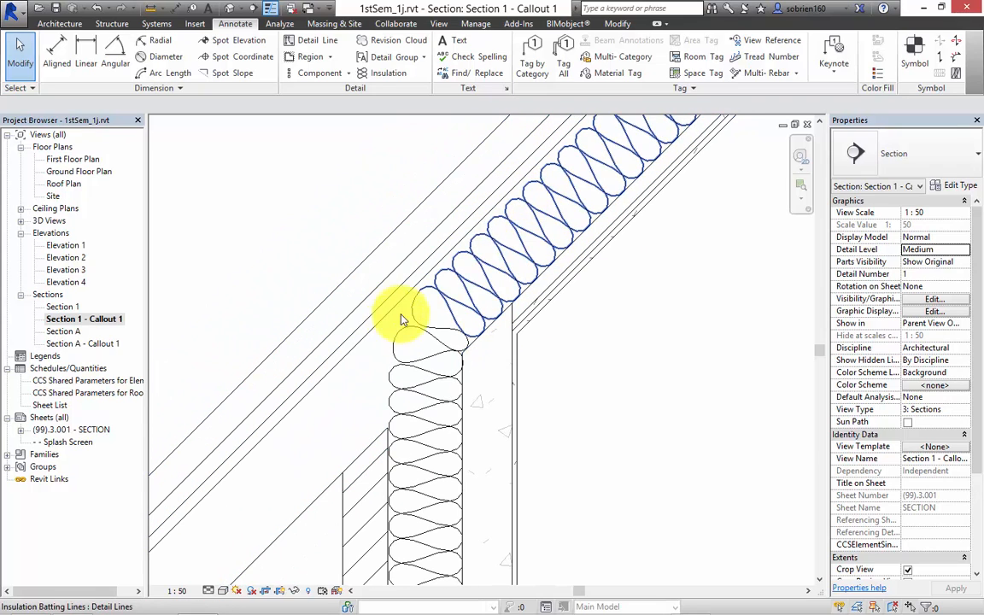
pyautogui.moveTo(325, 439); pyautogui.dragTo(521, 329, button='middle')
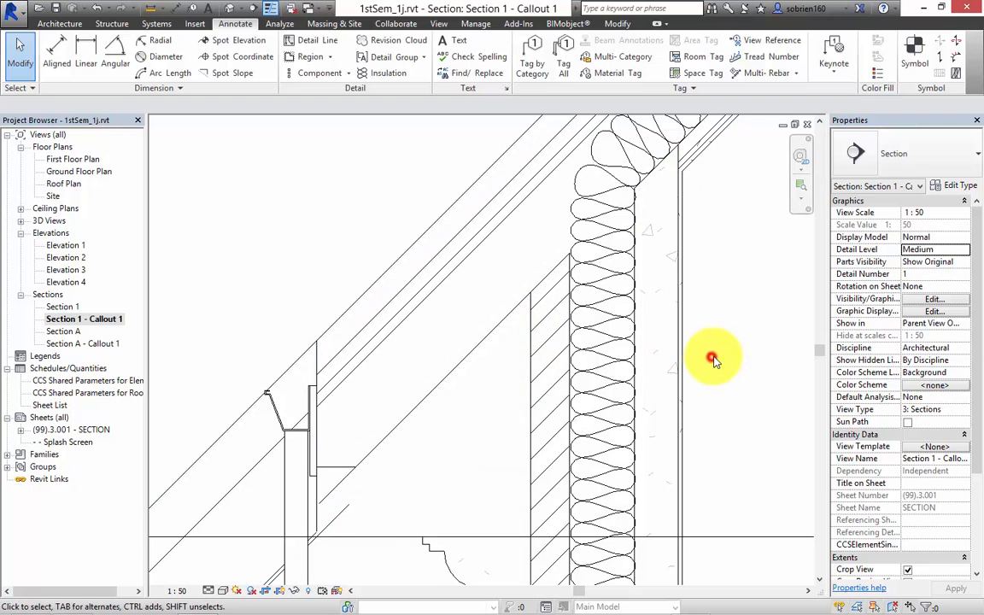
pyautogui.scroll(-2, 696, 393)
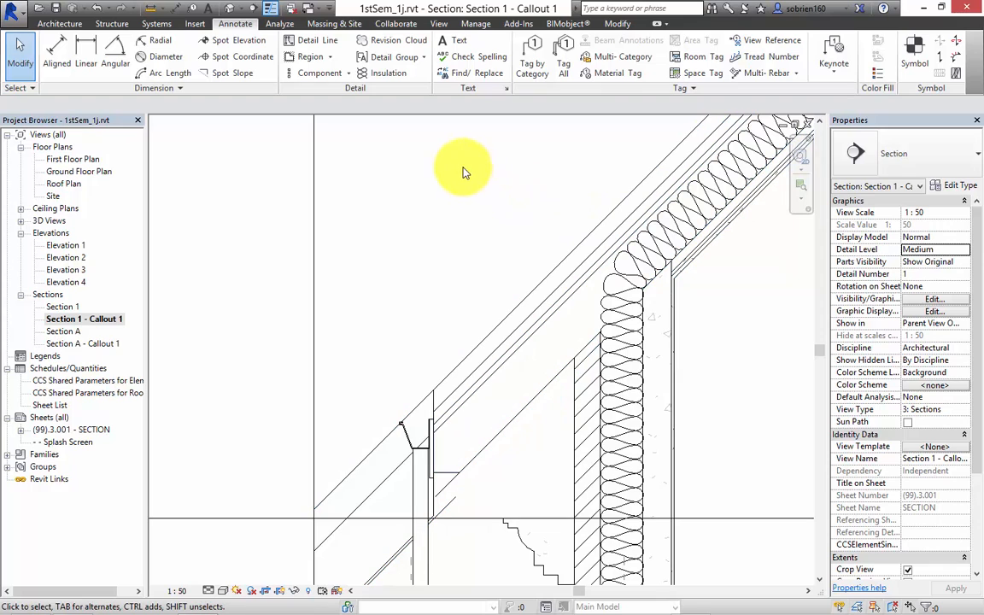
pyautogui.click(298, 45)
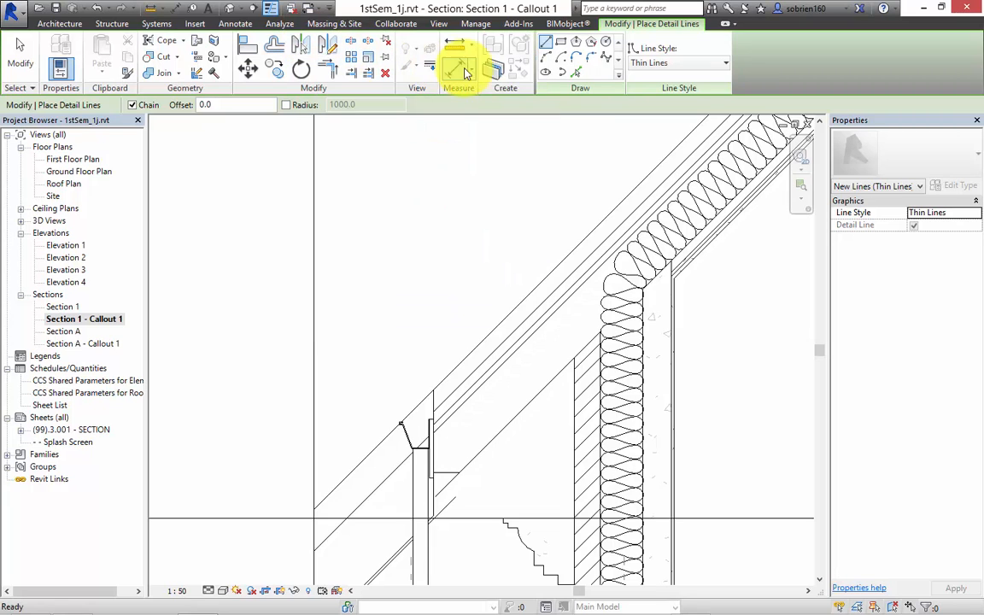
pyautogui.click(725, 66)
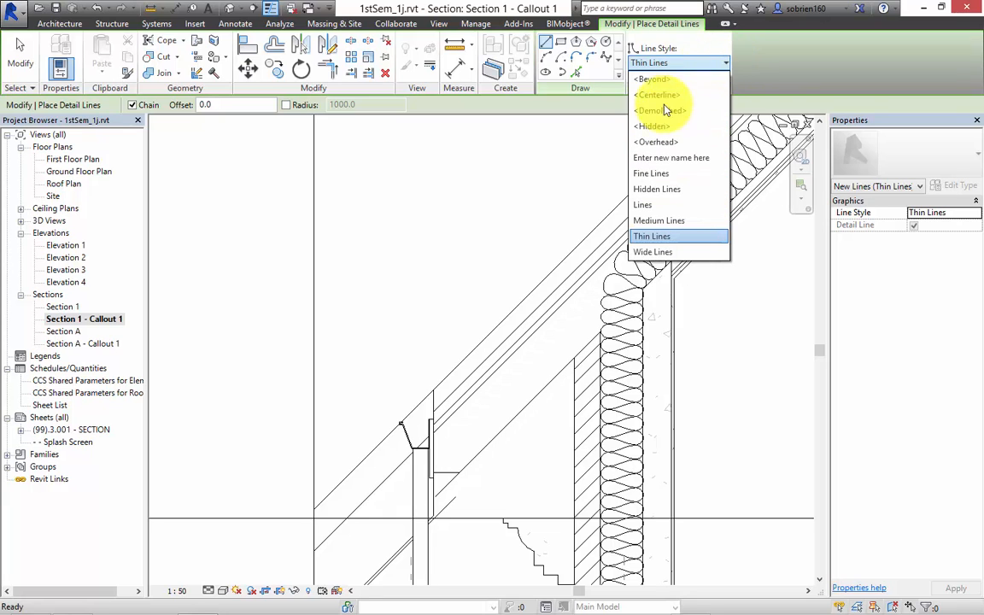
pyautogui.click(657, 187)
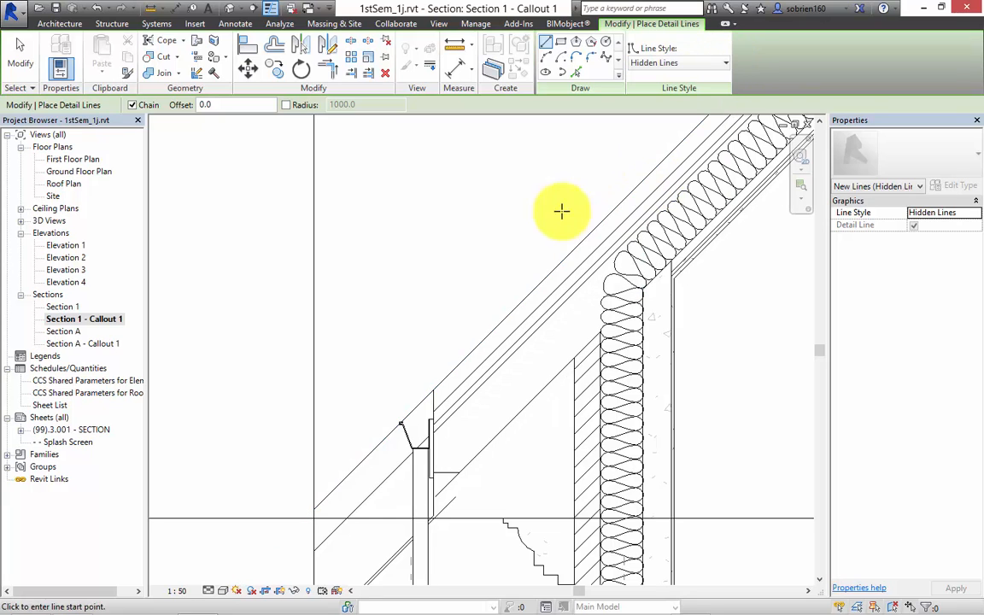
pyautogui.click(670, 260)
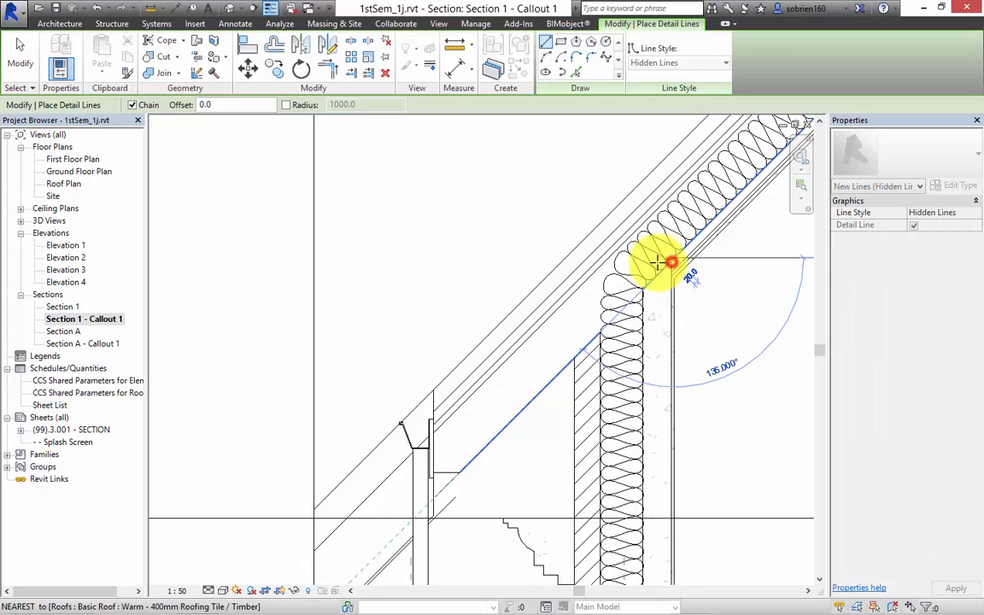
pyautogui.click(580, 352)
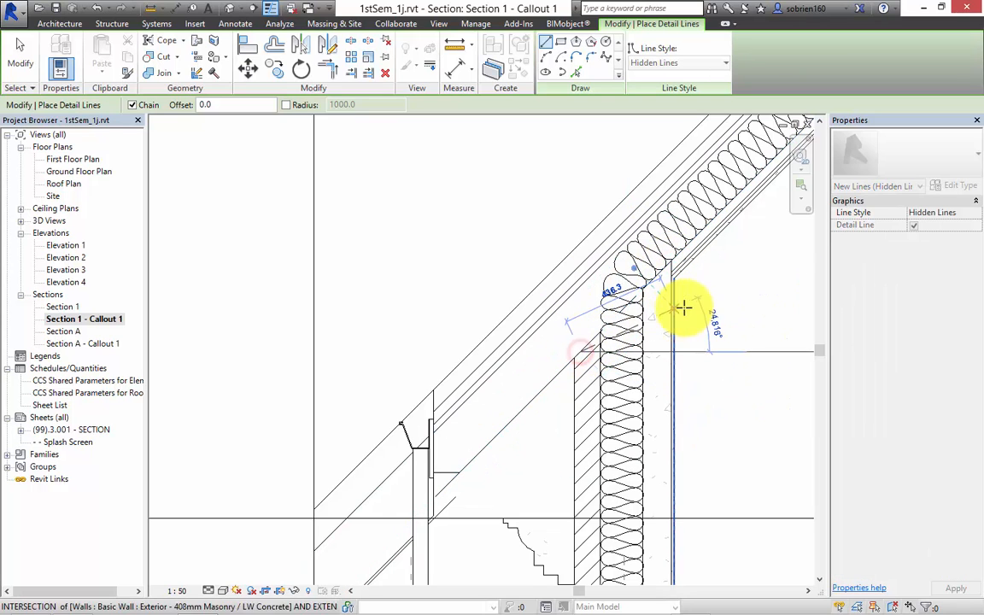
pyautogui.scroll(1, 619, 315)
pyautogui.press('Escape')
pyautogui.press('Escape')
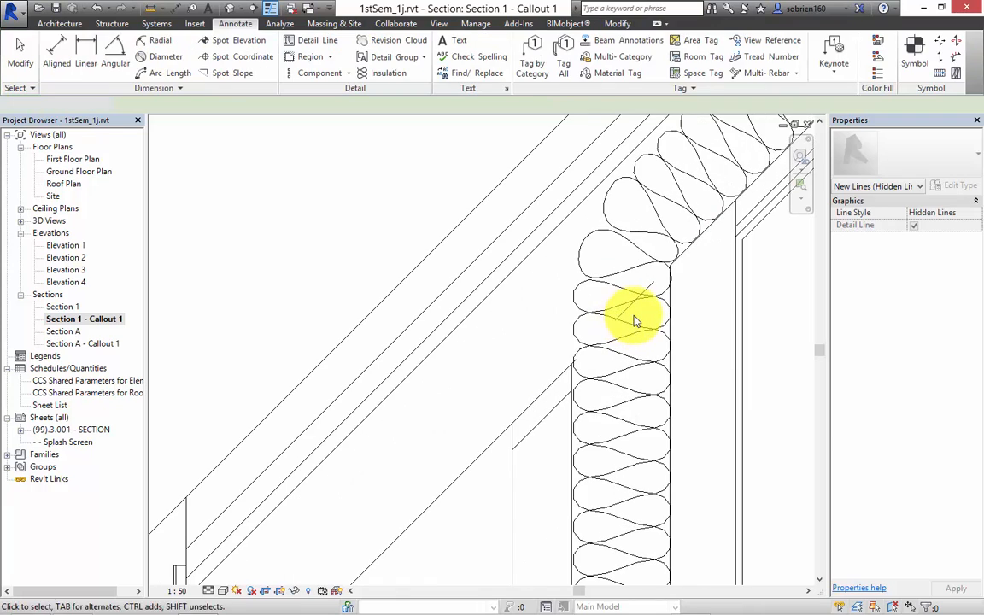
# Step: Check the new hidden detail line across the wall insulation and set the callout's view scale to 1 : 10
pyautogui.click(635, 310)
pyautogui.scroll(-3, 632, 308)
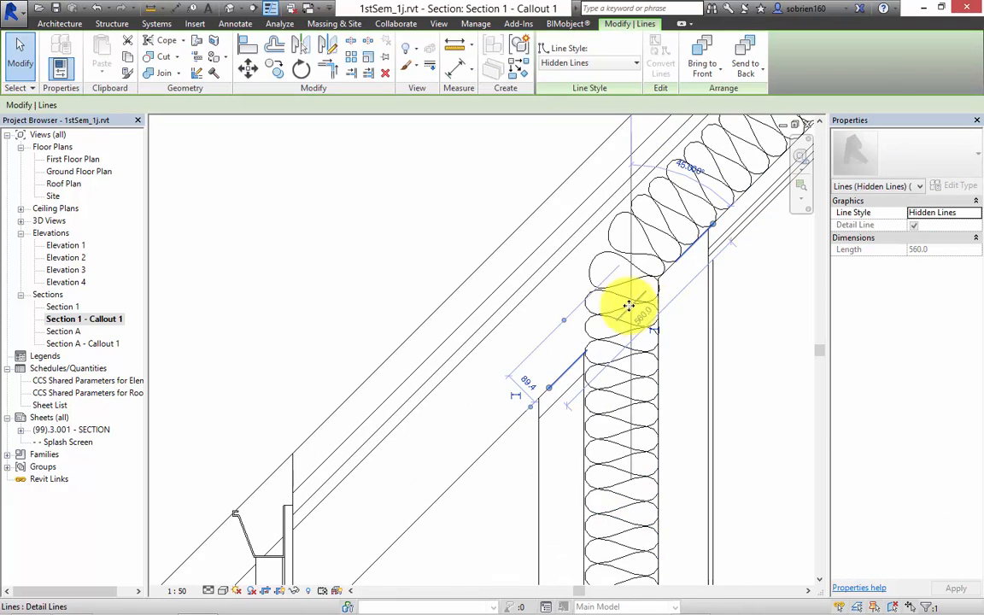
pyautogui.click(722, 364)
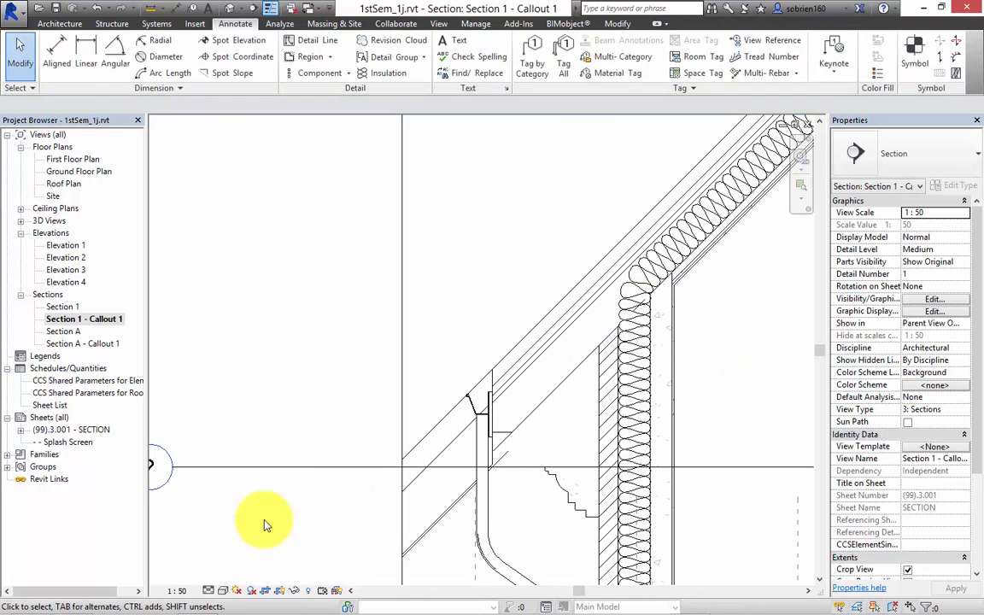
pyautogui.click(176, 590)
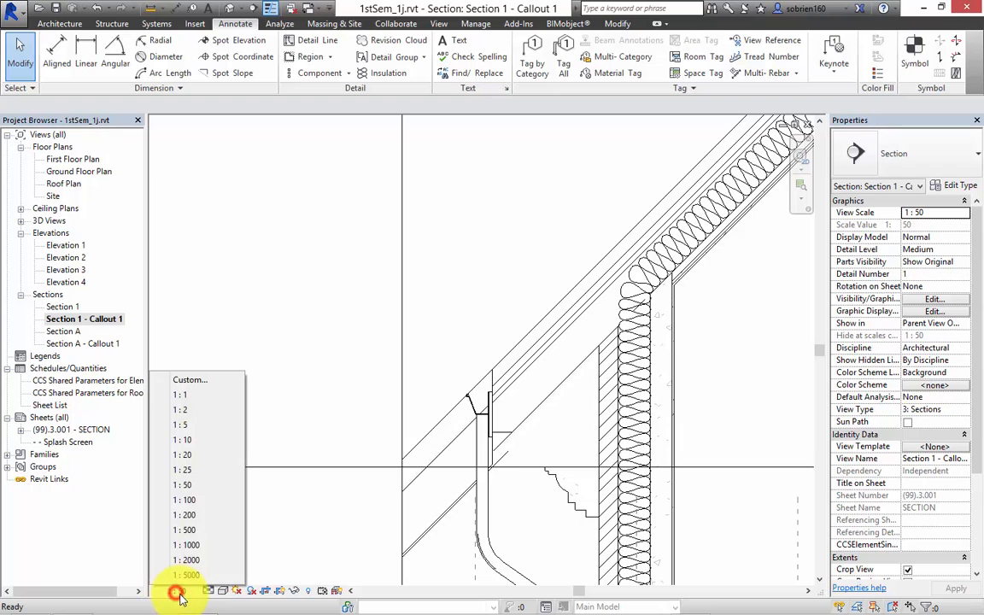
pyautogui.click(182, 439)
pyautogui.scroll(2, 639, 311)
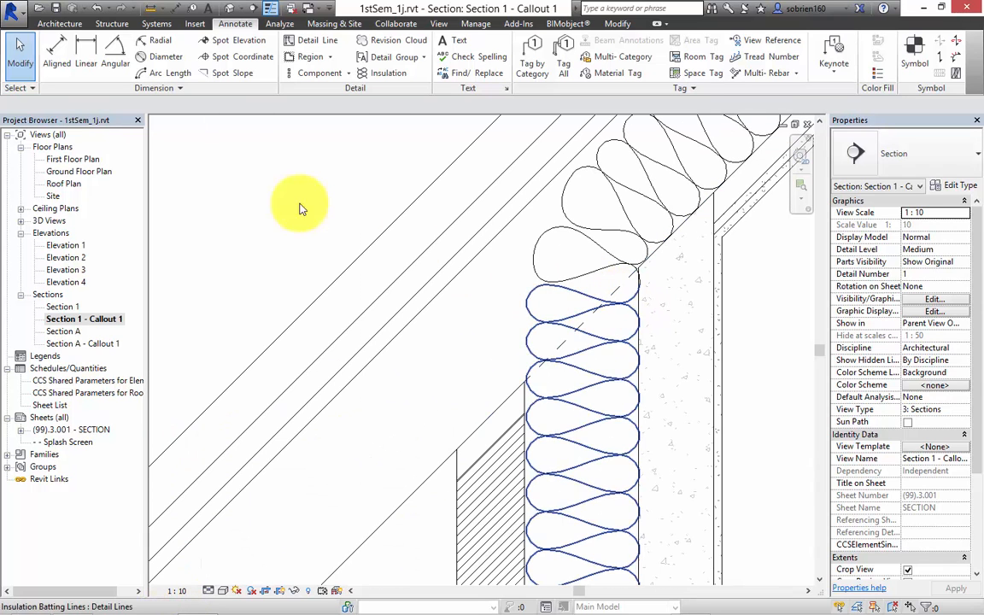
# Step: Turn off the thin-line display and examine the line weights where the roof meets the wall and eaves
pyautogui.click(271, 10)
pyautogui.scroll(-3, 561, 271)
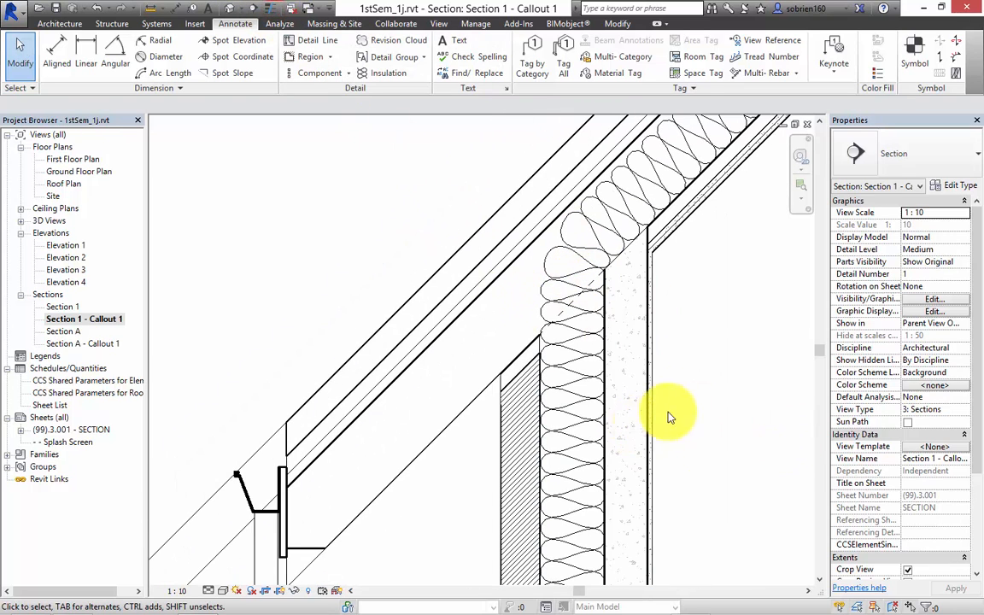
pyautogui.scroll(-2, 688, 384)
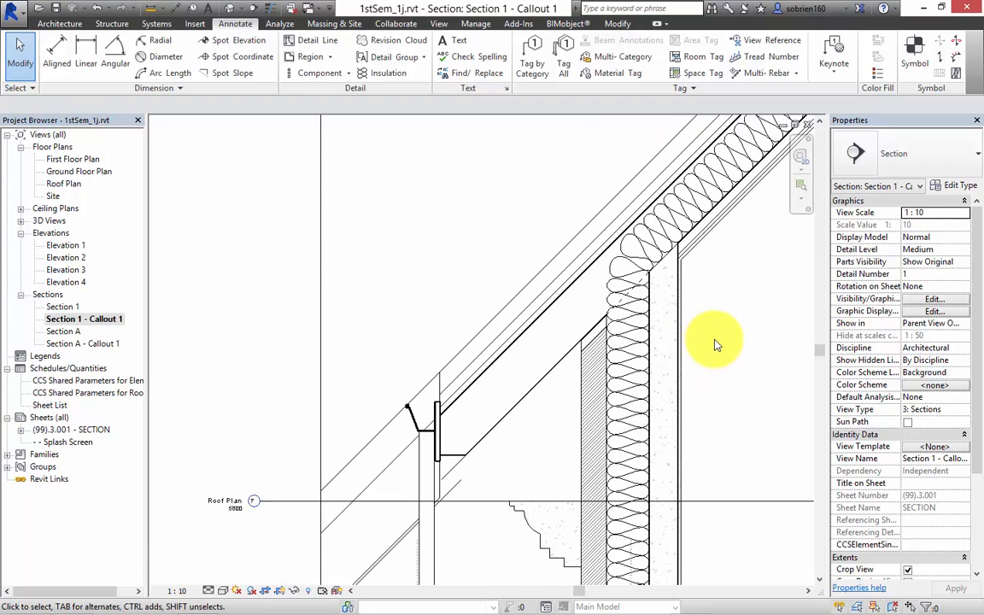
pyautogui.moveTo(714, 341); pyautogui.dragTo(616, 427, button='middle')
pyautogui.scroll(3, 494, 362)
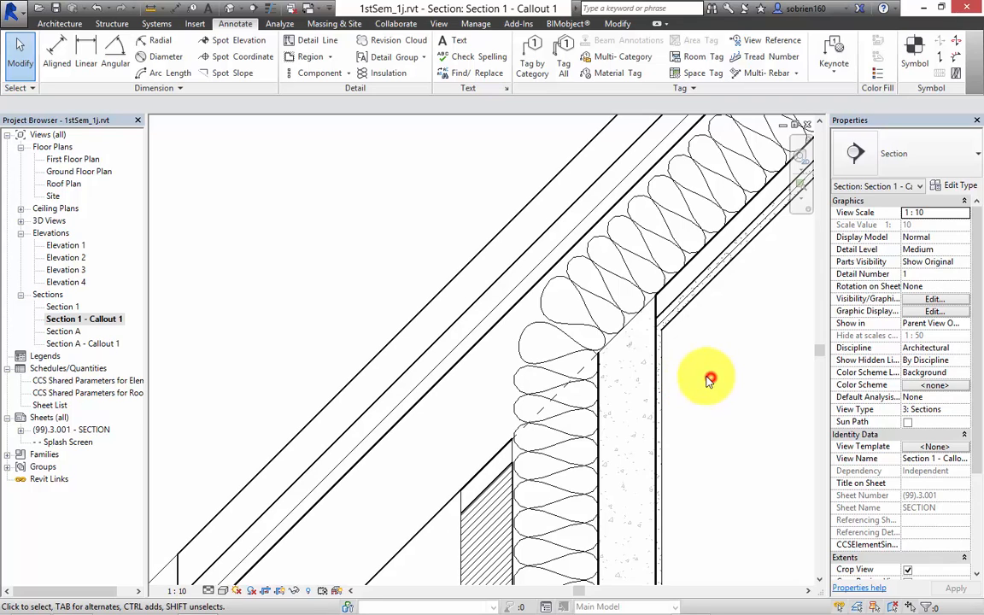
pyautogui.moveTo(709, 378)
pyautogui.mouseDown(button='middle')
pyautogui.moveTo(707, 362)
pyautogui.moveTo(698, 364)
pyautogui.mouseUp(button='middle')
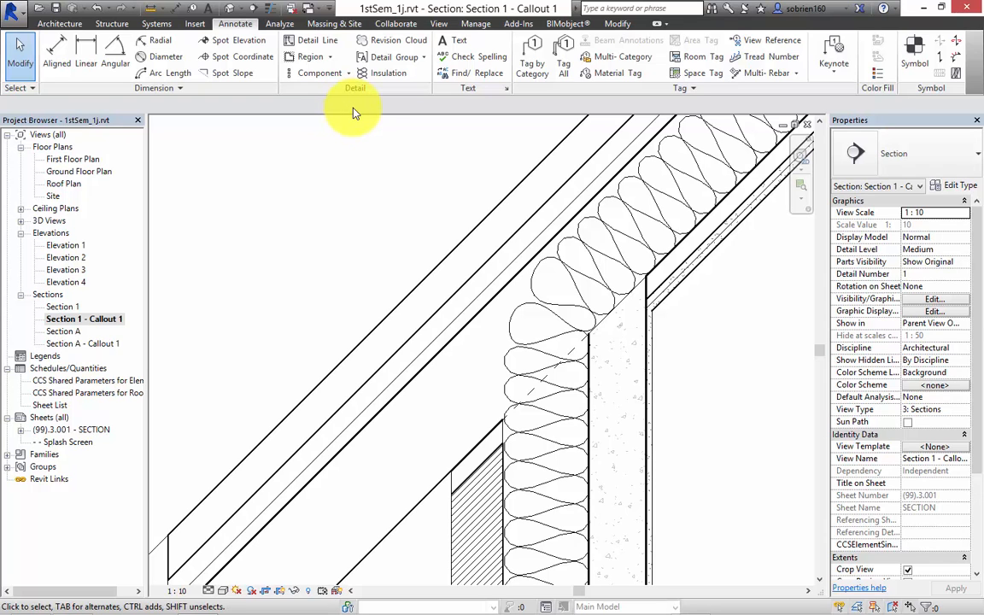
pyautogui.moveTo(351, 109)
pyautogui.mouseDown(button='middle')
pyautogui.moveTo(330, 147)
pyautogui.moveTo(365, 158)
pyautogui.moveTo(359, 188)
pyautogui.mouseUp(button='middle')
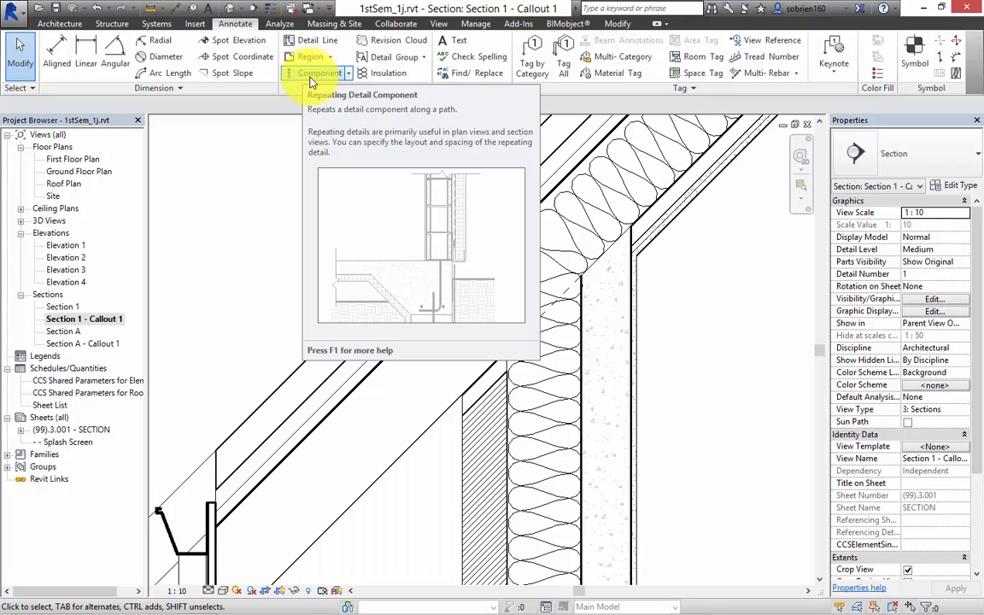
pyautogui.click(322, 76)
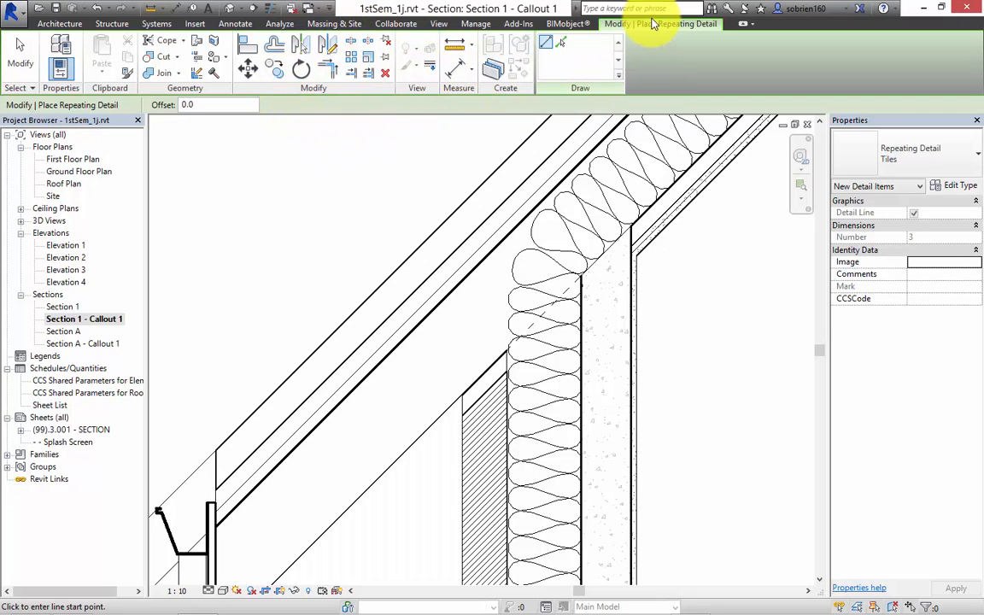
pyautogui.press('Escape')
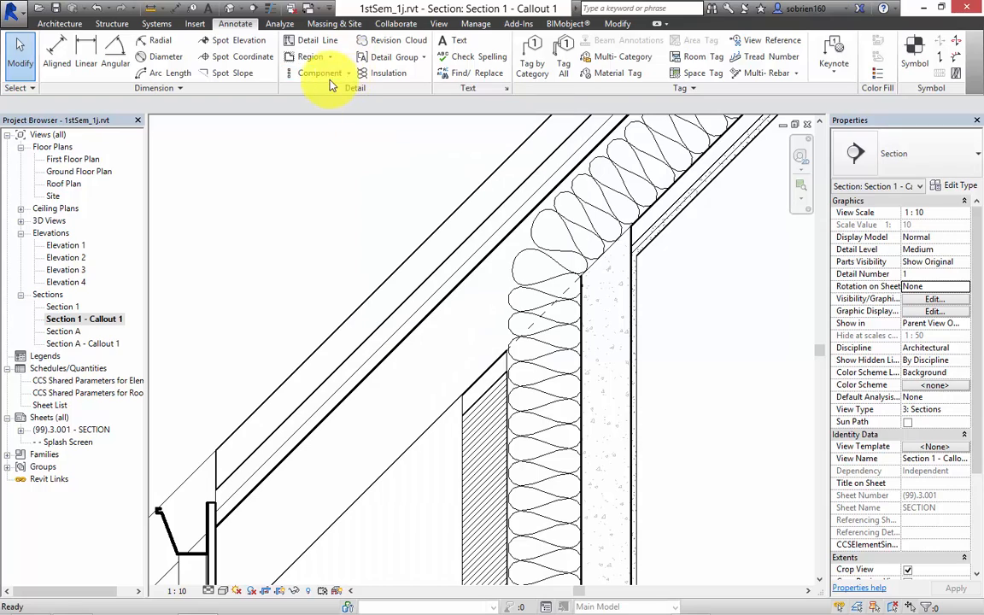
pyautogui.click(328, 74)
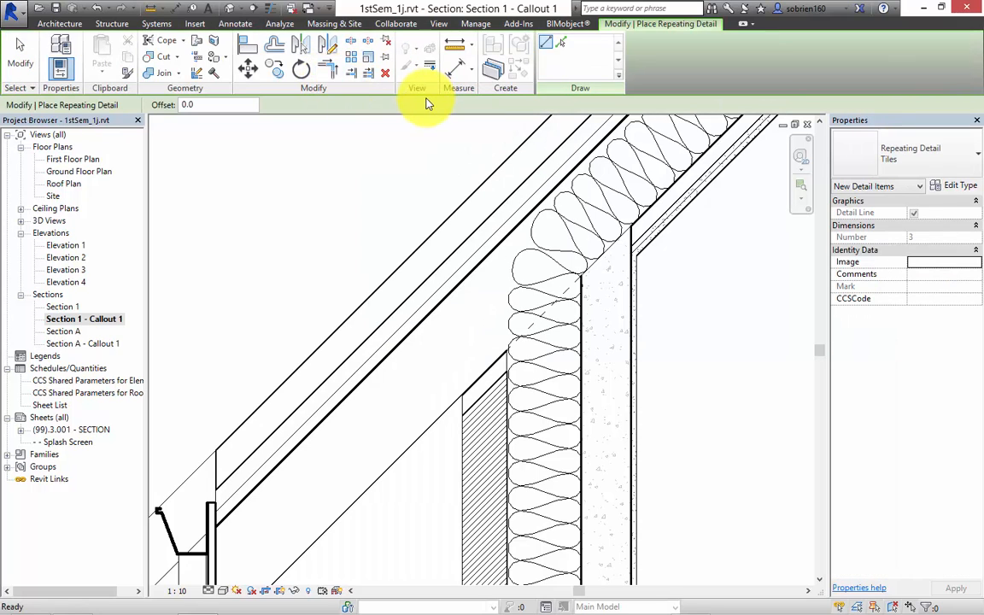
pyautogui.click(968, 155)
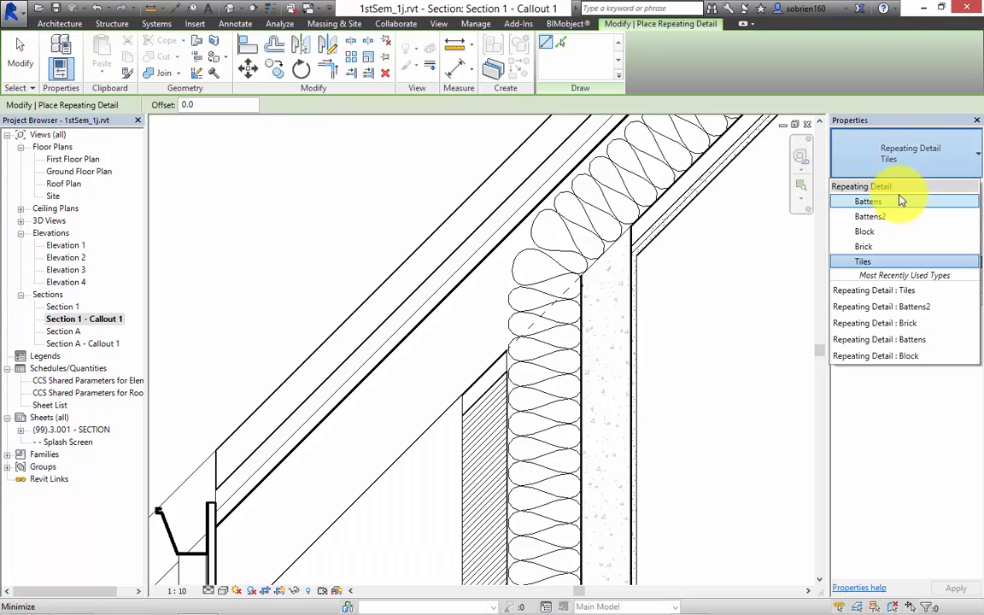
pyautogui.press('Escape')
pyautogui.press('Escape')
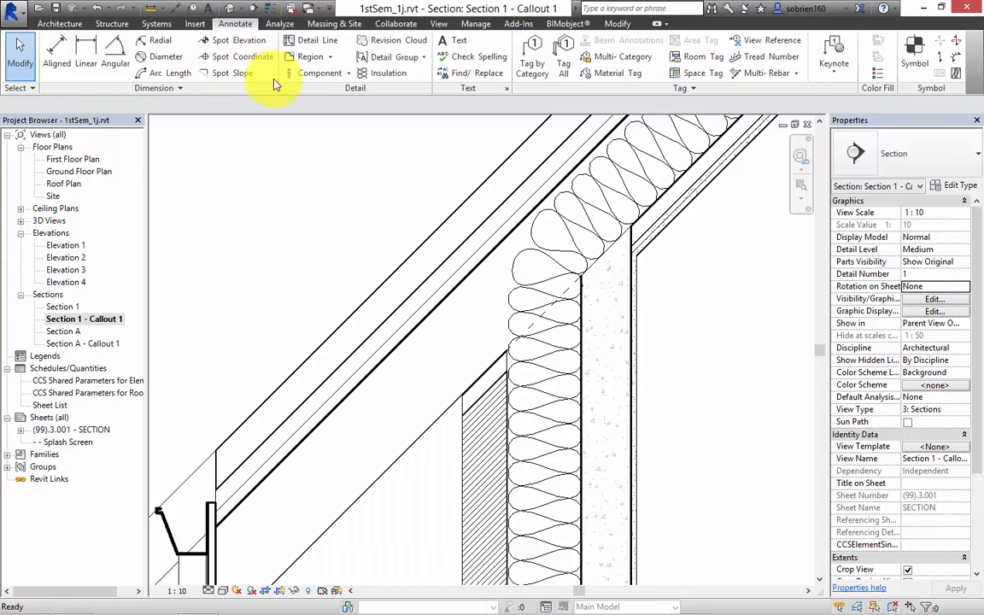
# Step: Load the 50x75 type of the Timber.rfa detail component from Detail Components, Div 06-Wood and Plastic, 06100-Rough Carpentry
pyautogui.click(343, 74)
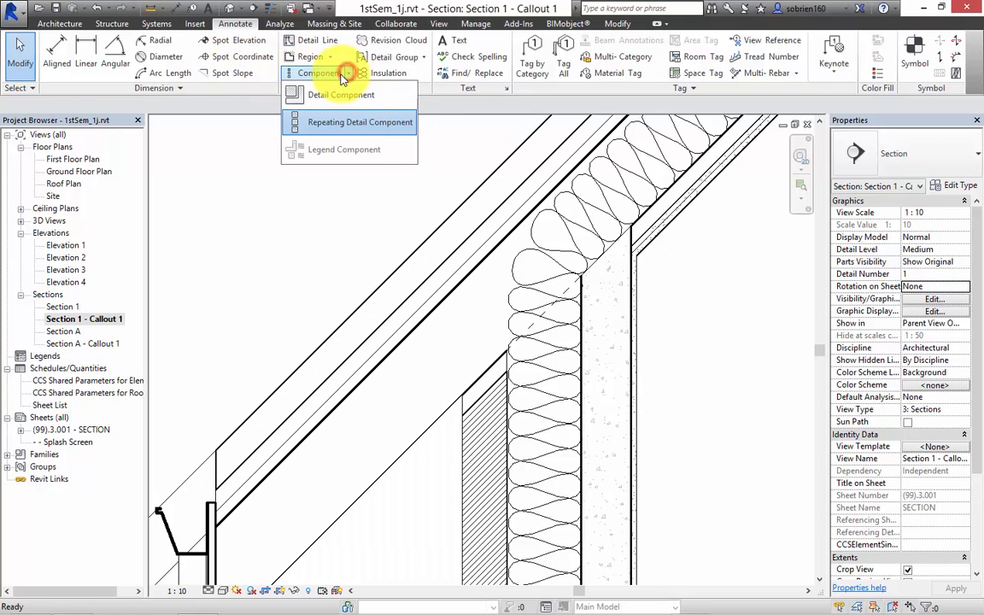
pyautogui.click(321, 95)
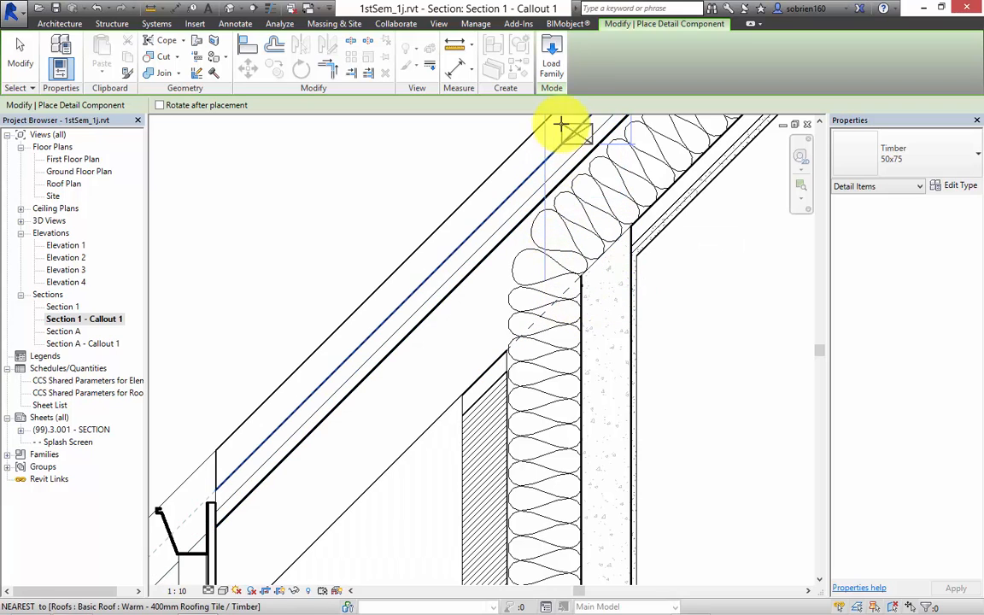
pyautogui.click(551, 64)
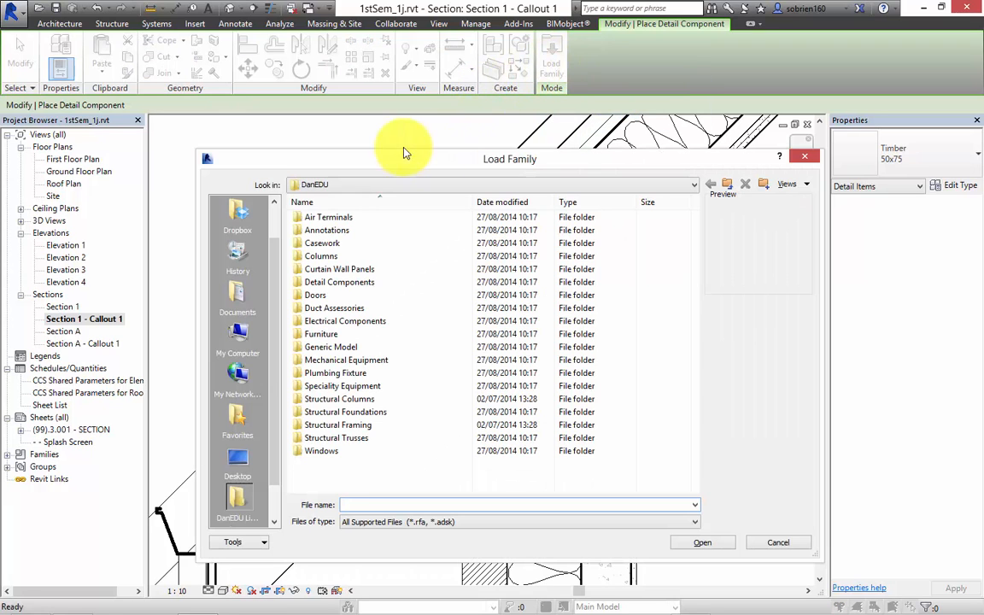
pyautogui.doubleClick(318, 283)
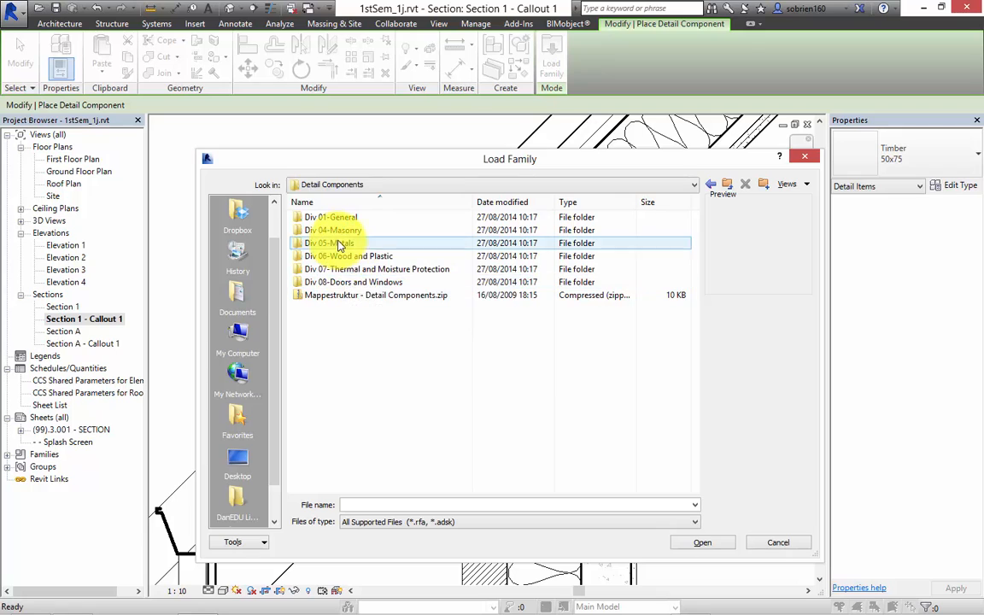
pyautogui.doubleClick(350, 258)
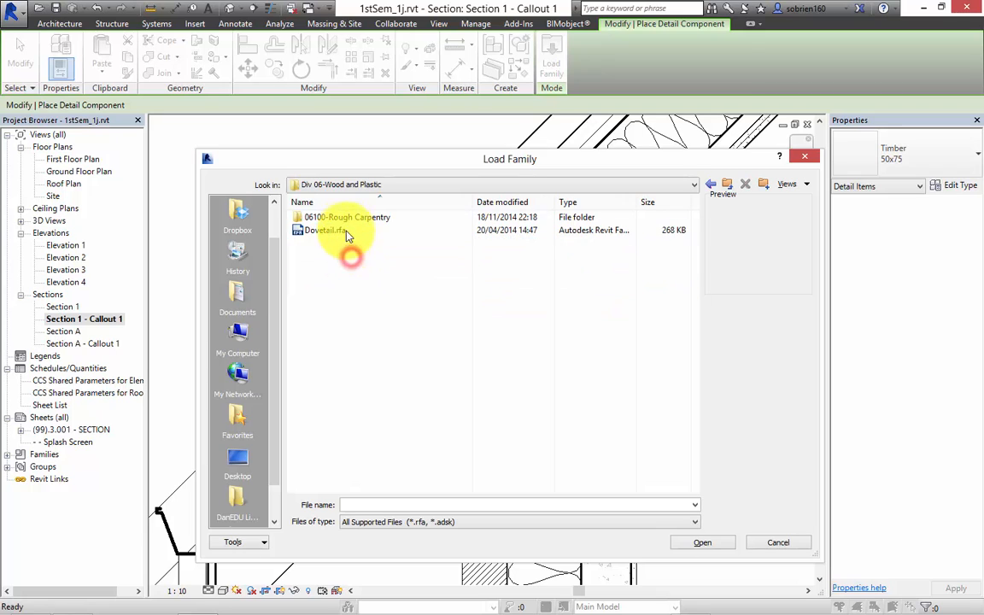
pyautogui.doubleClick(352, 219)
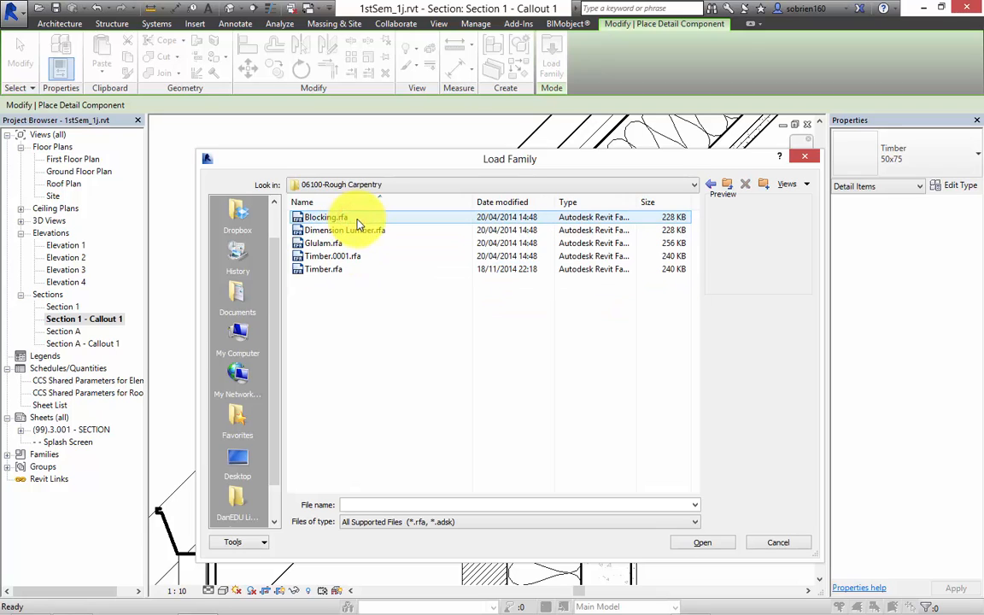
pyautogui.click(349, 270)
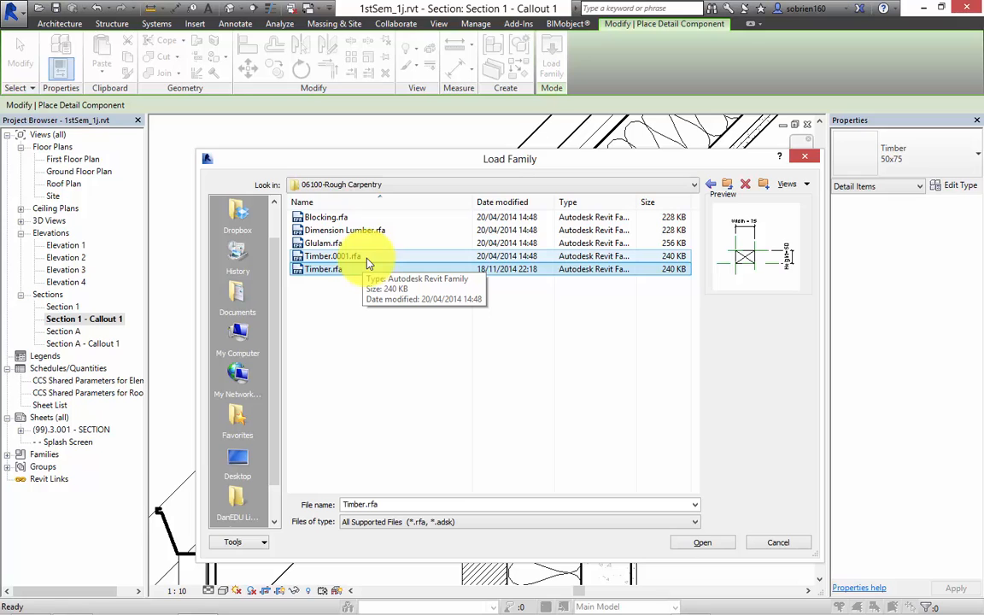
pyautogui.click(700, 543)
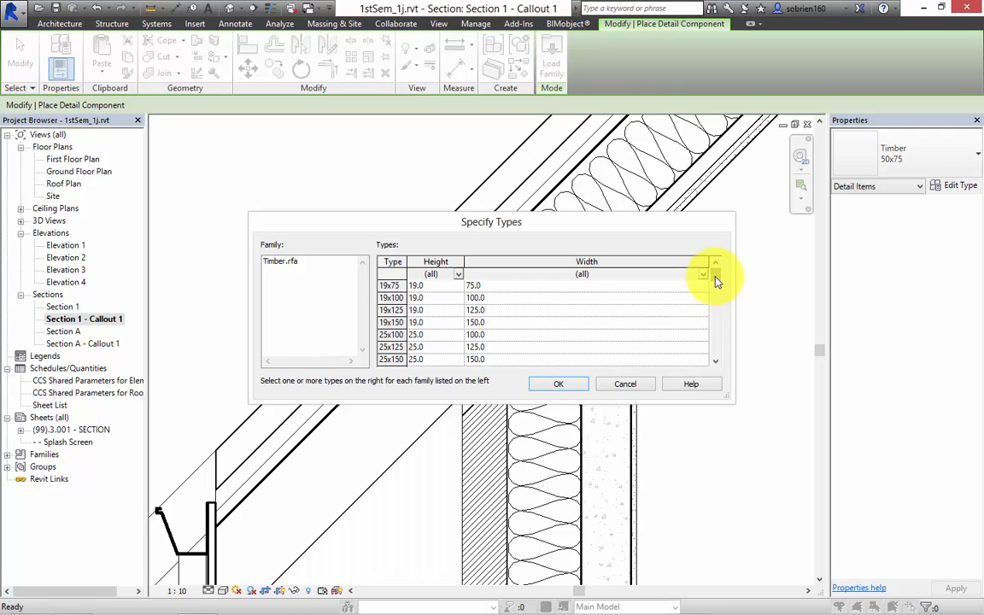
pyautogui.moveTo(715, 280); pyautogui.dragTo(719, 307)
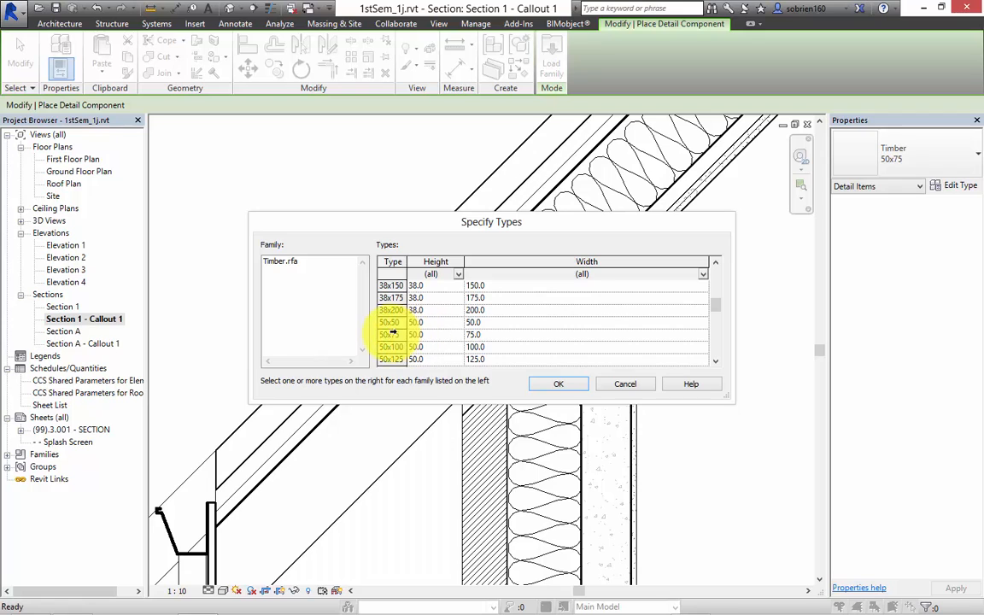
pyautogui.click(420, 337)
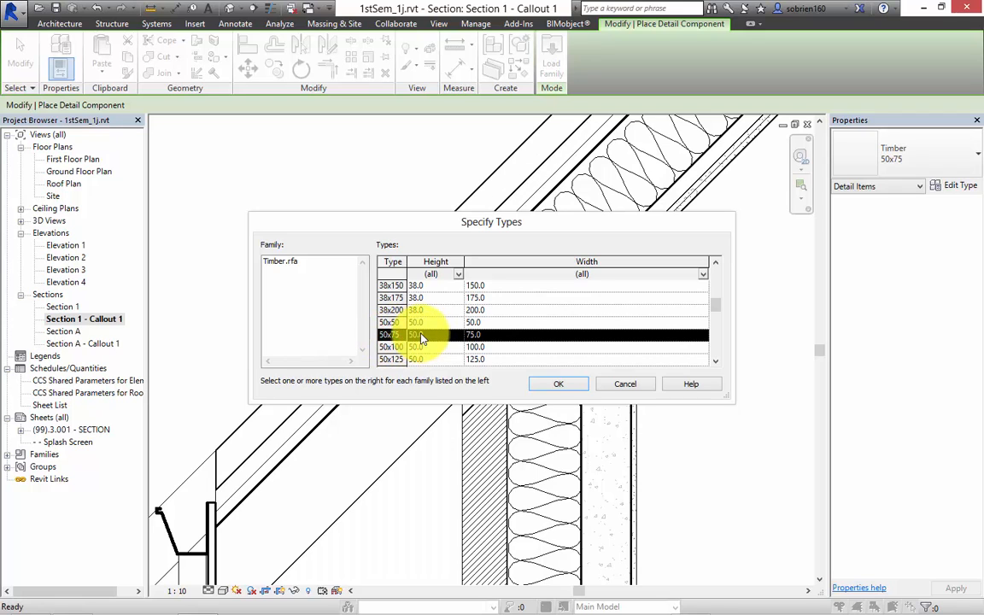
pyautogui.click(558, 385)
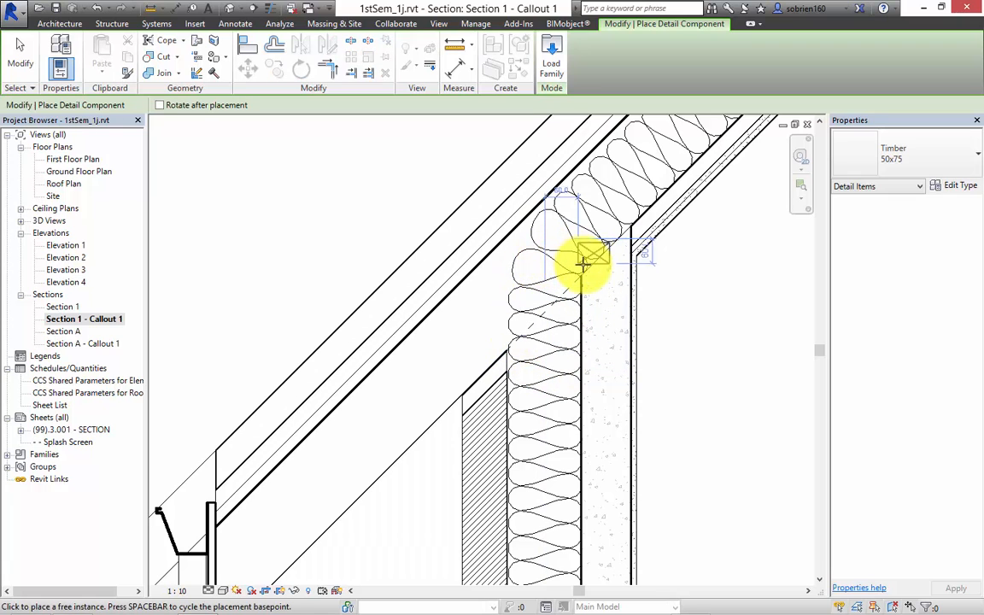
# Step: Place the 50x75 timber detail component with its lower corner where the outer face of the concrete inner leaf meets the roof underside
pyautogui.scroll(2, 582, 270)
pyautogui.scroll(2, 582, 278)
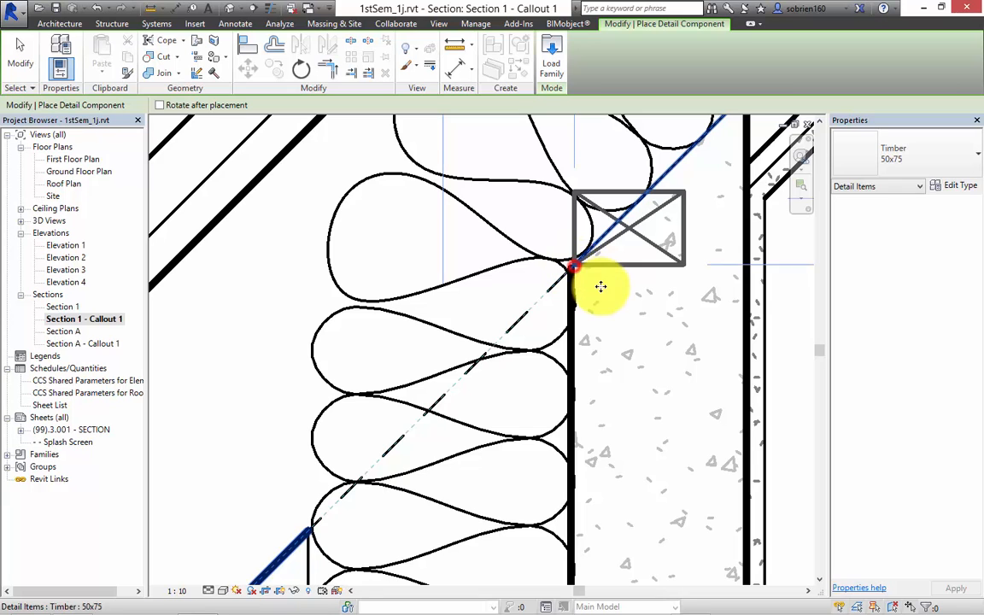
pyautogui.click(572, 267)
pyautogui.press('Escape')
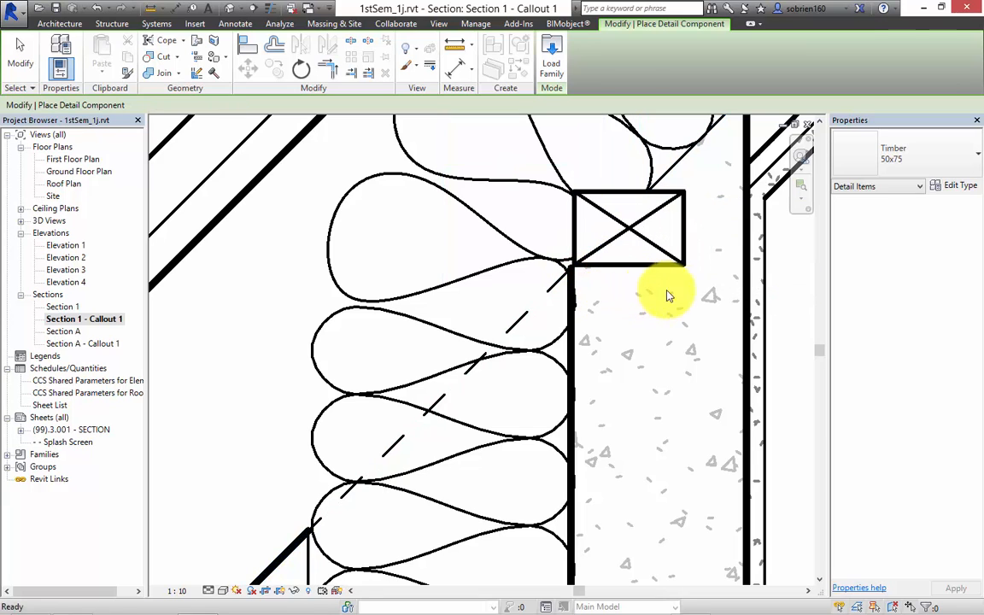
pyautogui.press('Escape')
# Step: Examine how the placed timber overlaps the head of the concrete inner leaf at the roof junction
pyautogui.moveTo(681, 319); pyautogui.dragTo(599, 345, button='middle')
pyautogui.scroll(-3, 603, 333)
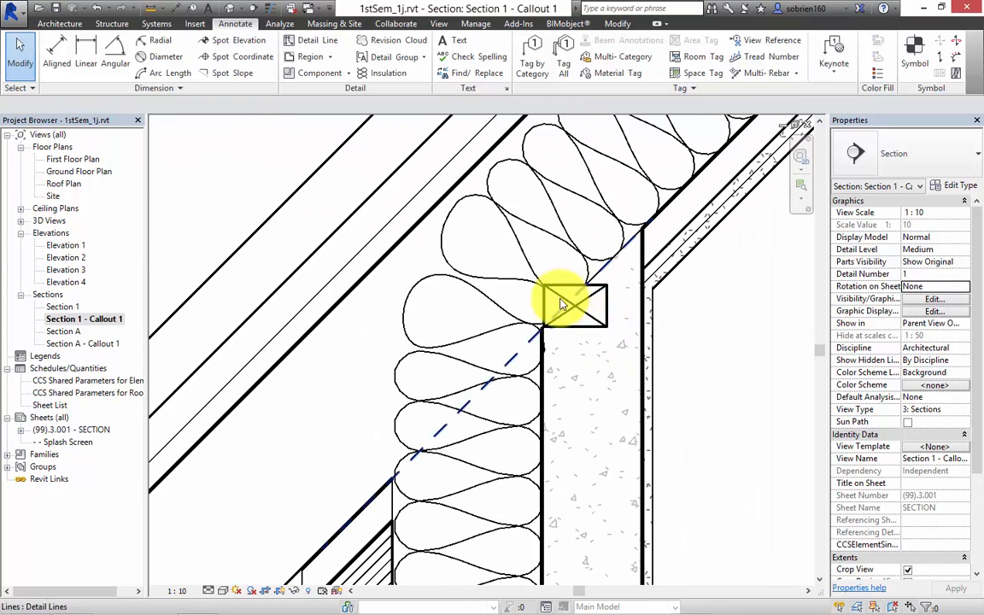
pyautogui.click(317, 58)
pyautogui.click(607, 304)
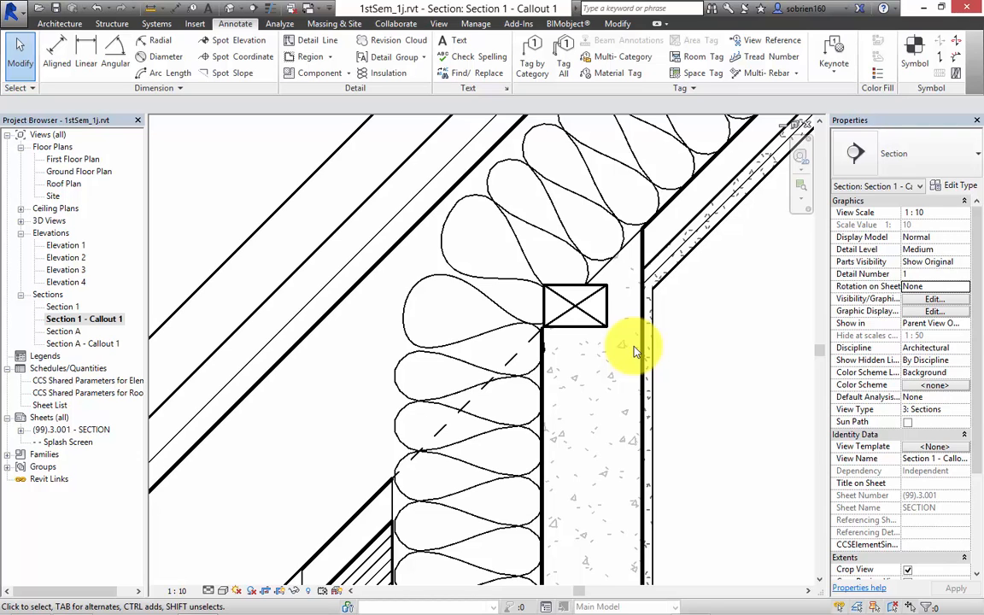
pyautogui.moveTo(690, 406); pyautogui.dragTo(654, 359, button='middle')
pyautogui.scroll(-1, 653, 372)
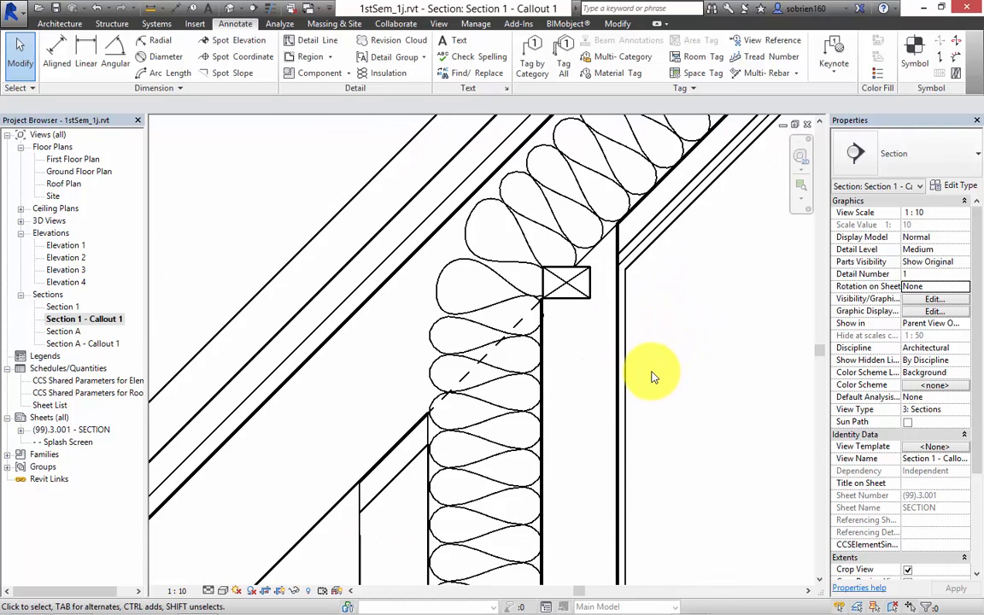
pyautogui.scroll(-1, 653, 372)
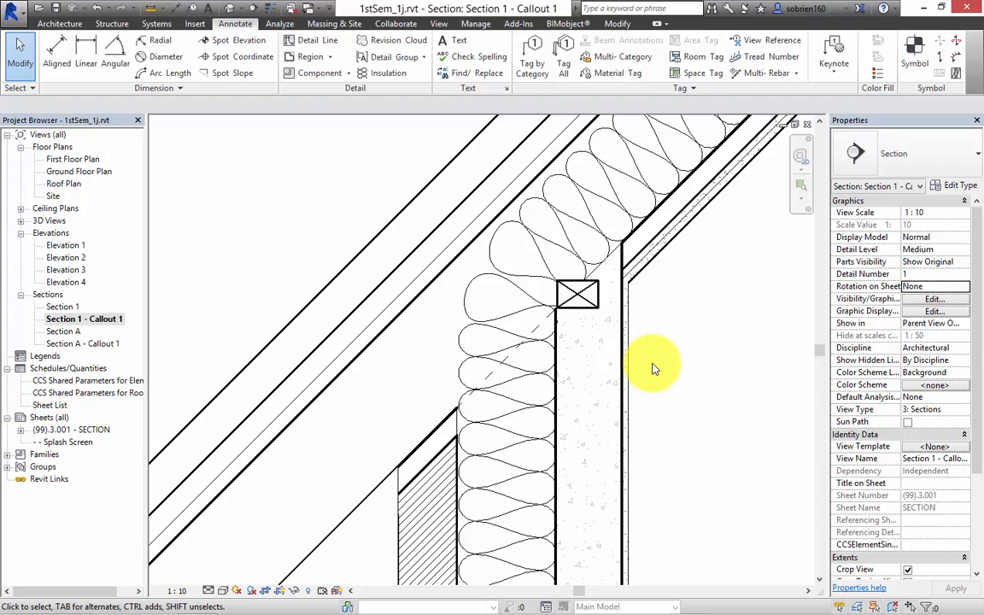
pyautogui.moveTo(659, 366); pyautogui.dragTo(694, 364, button='middle')
pyautogui.scroll(-2, 699, 299)
pyautogui.scroll(2, 599, 219)
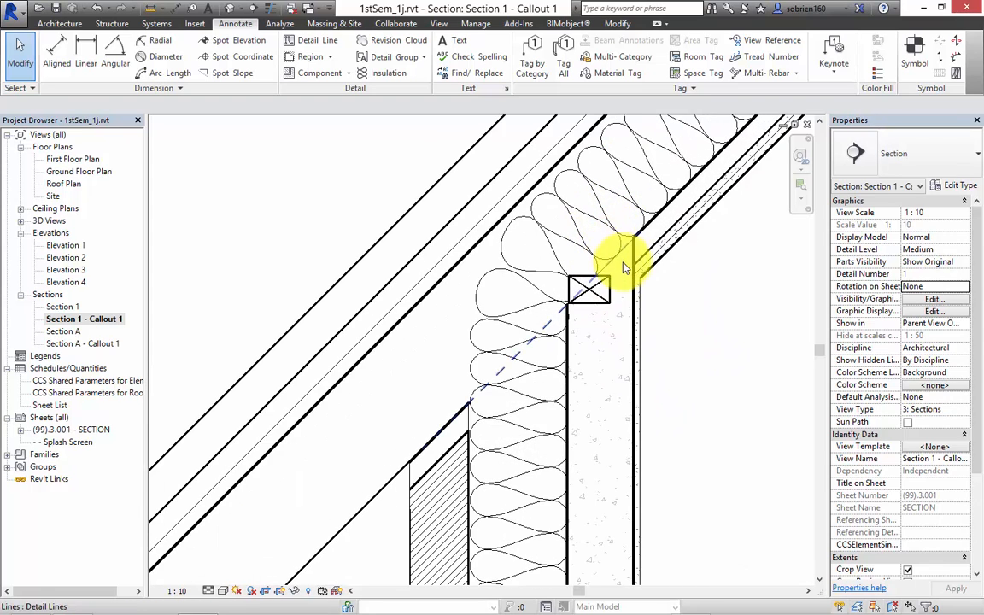
pyautogui.scroll(3, 623, 267)
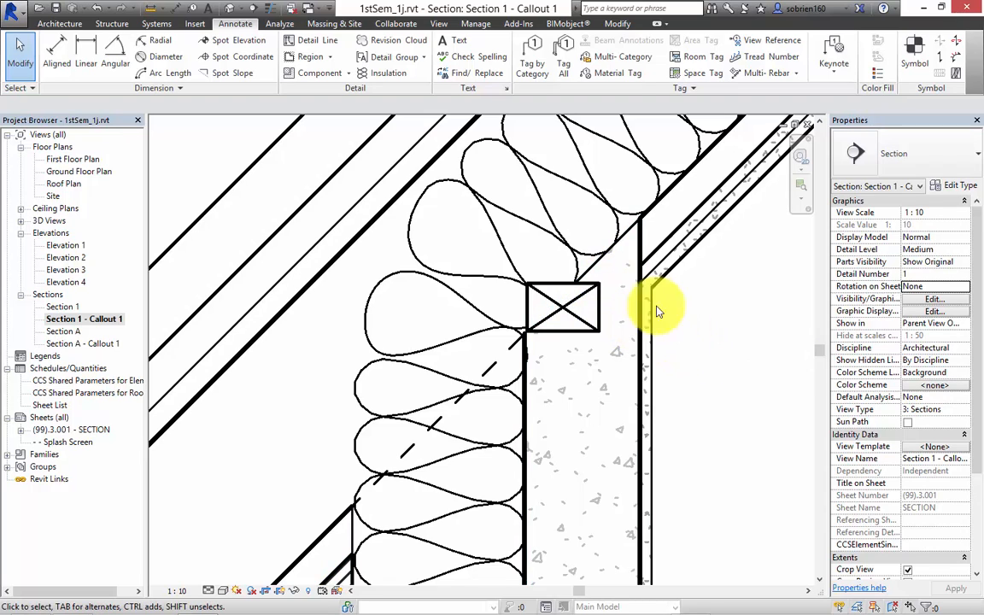
# Step: Start a cut profile on the concrete inner leaf's face and sketch a horizontal line across the leaf along the timber's underside
pyautogui.click(439, 25)
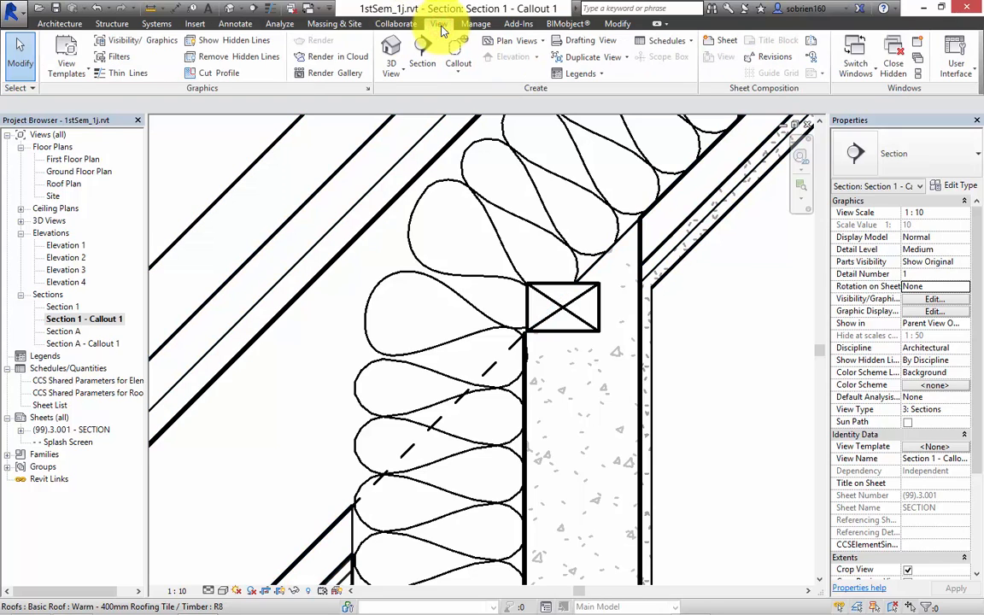
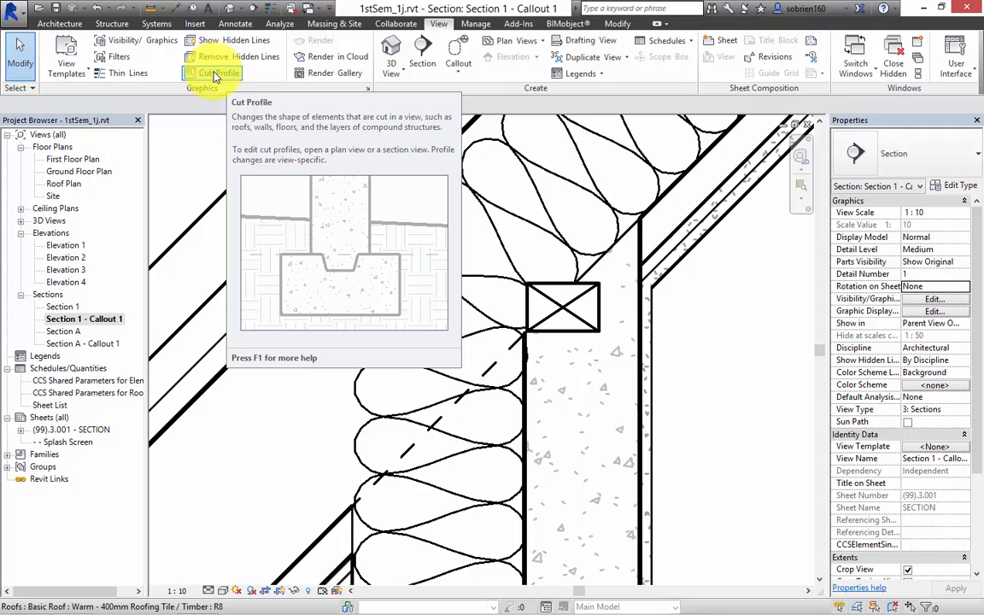
pyautogui.click(214, 74)
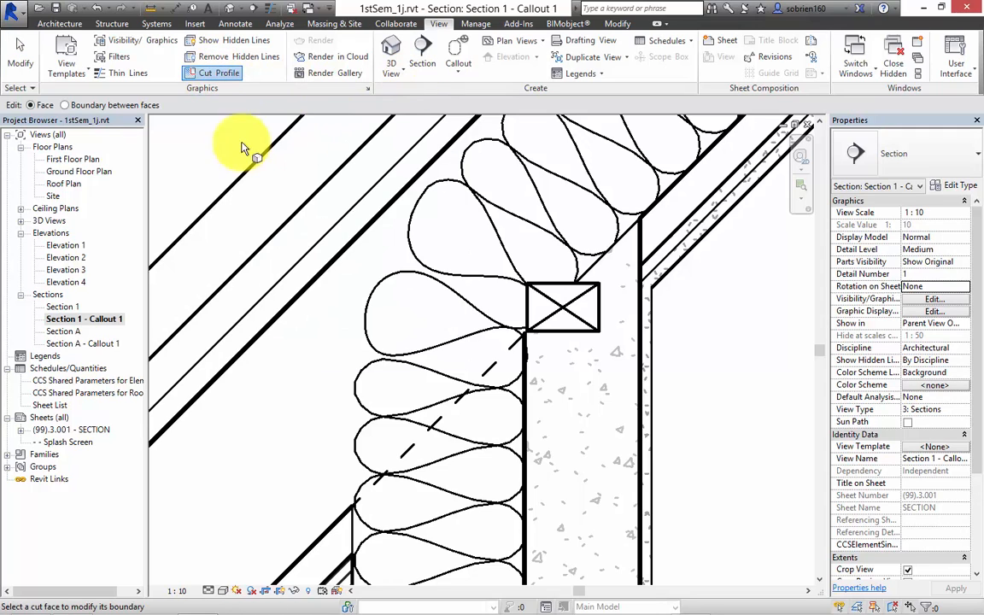
pyautogui.click(641, 250)
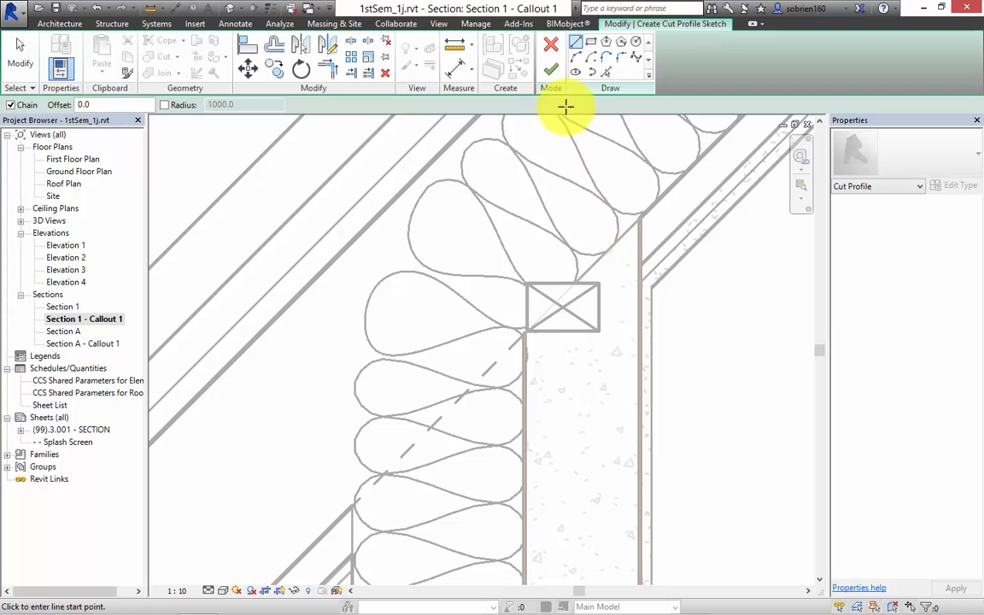
pyautogui.click(524, 333)
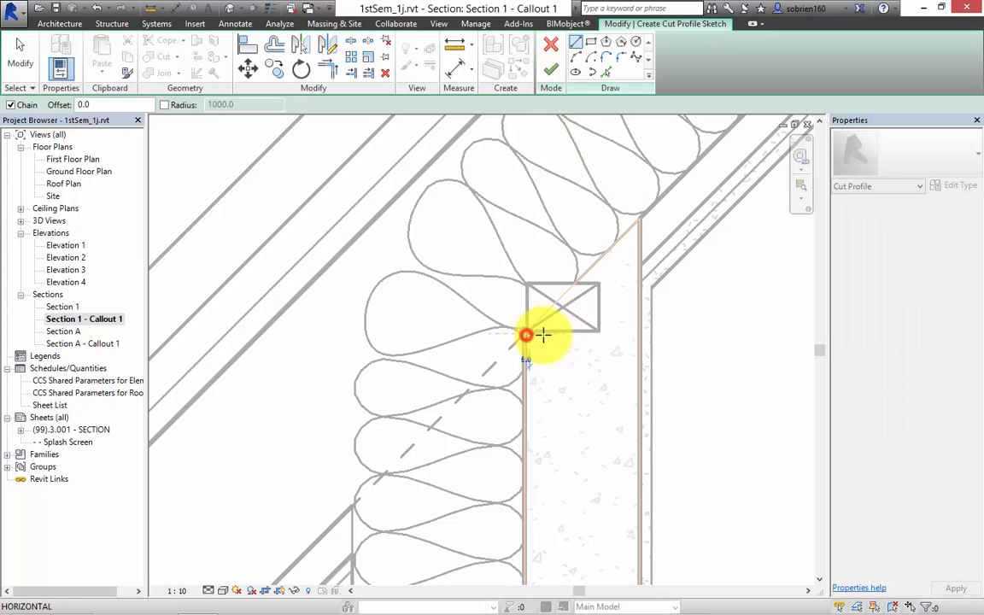
pyautogui.click(638, 333)
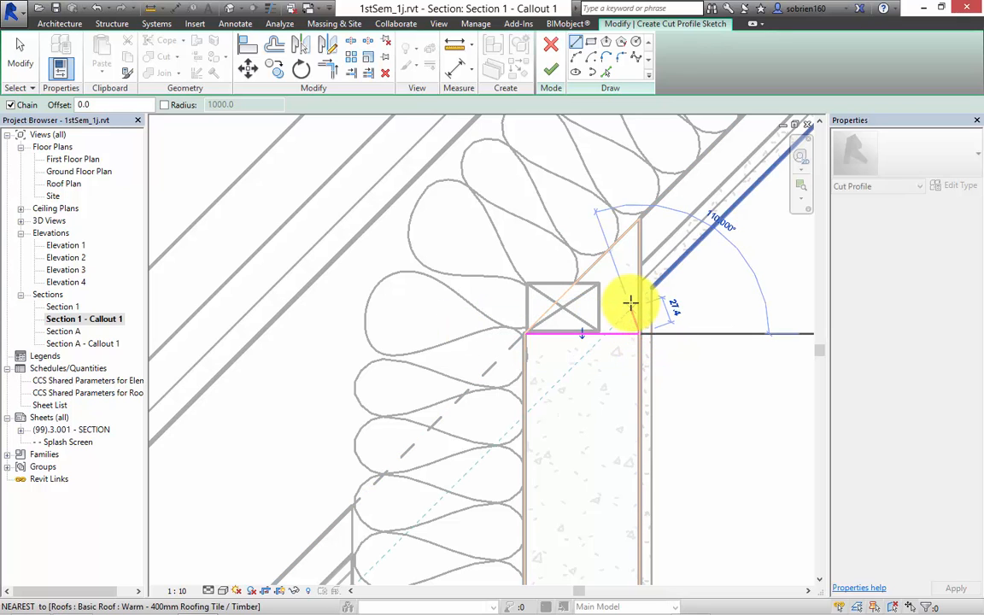
pyautogui.press('Escape')
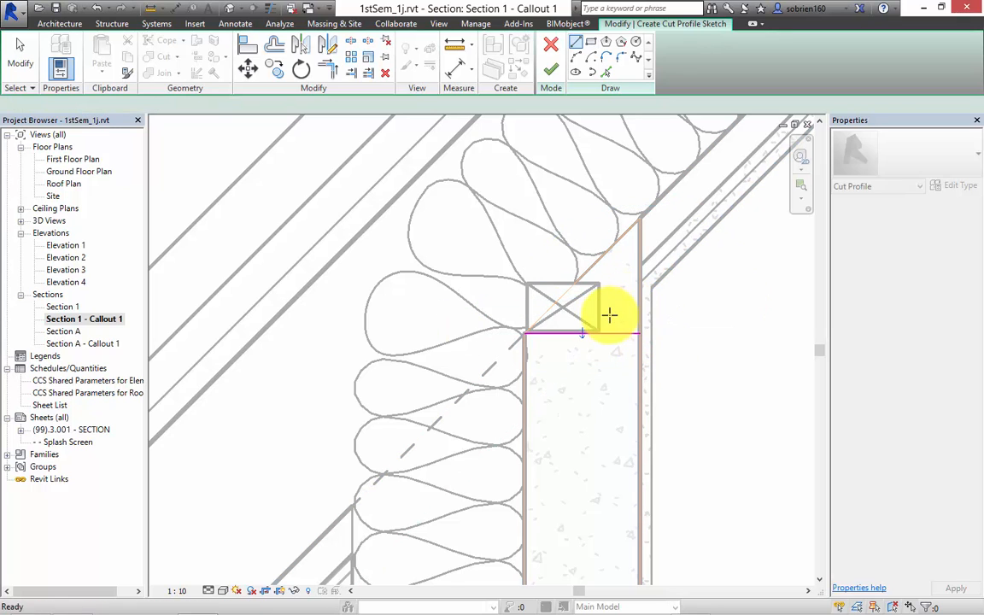
pyautogui.scroll(2, 603, 333)
pyautogui.press('Escape')
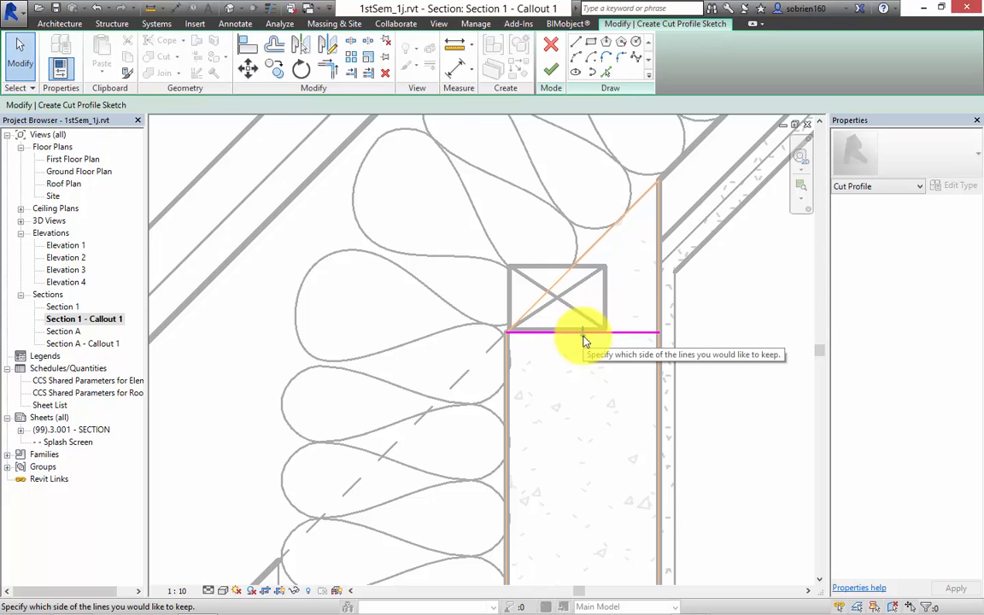
# Step: Set the cut profile to keep the concrete below the sketched line, and finish the profile
pyautogui.click(584, 340)
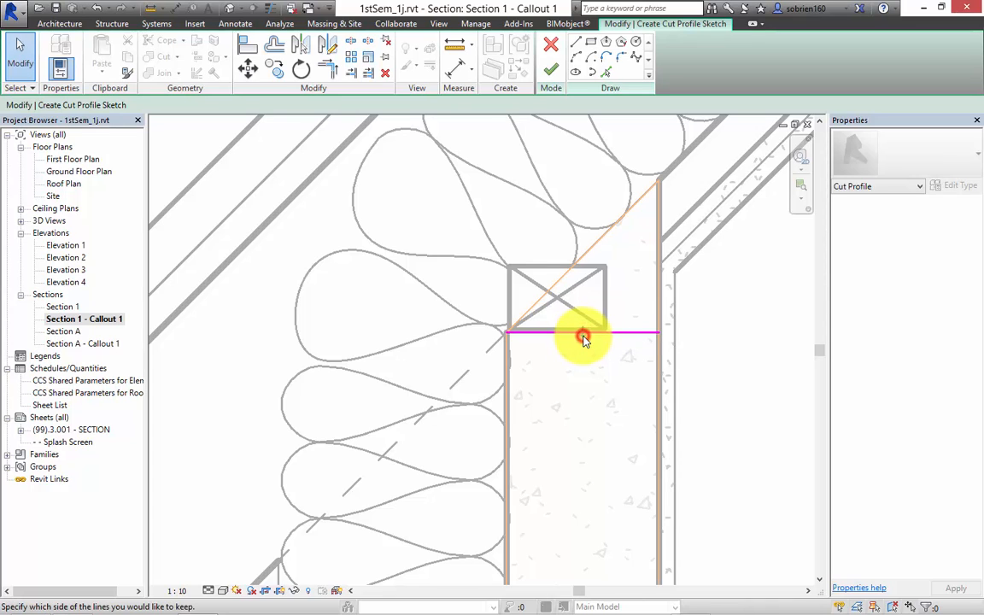
pyautogui.click(583, 337)
pyautogui.click(583, 336)
pyautogui.click(584, 338)
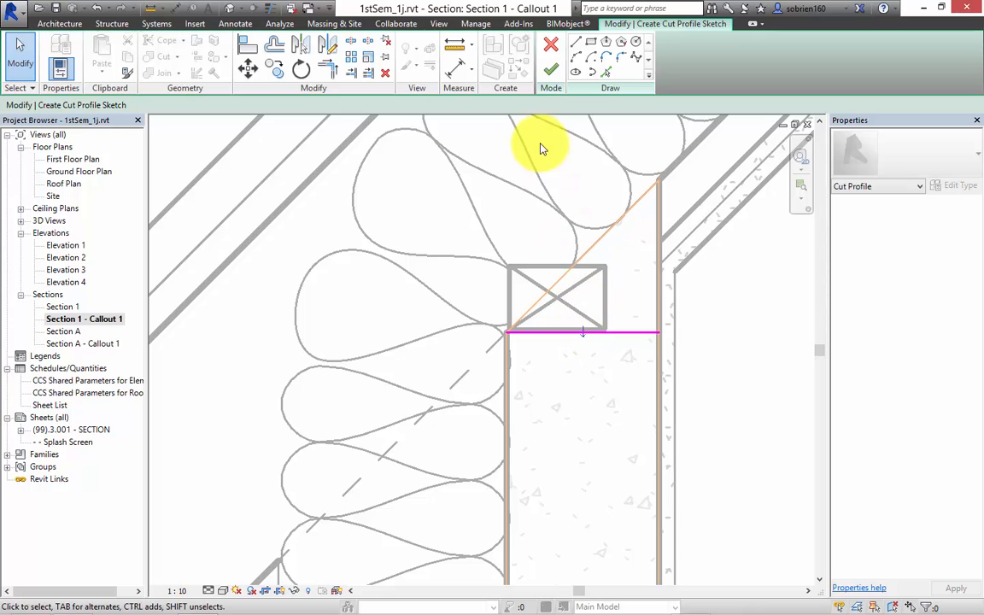
pyautogui.click(551, 69)
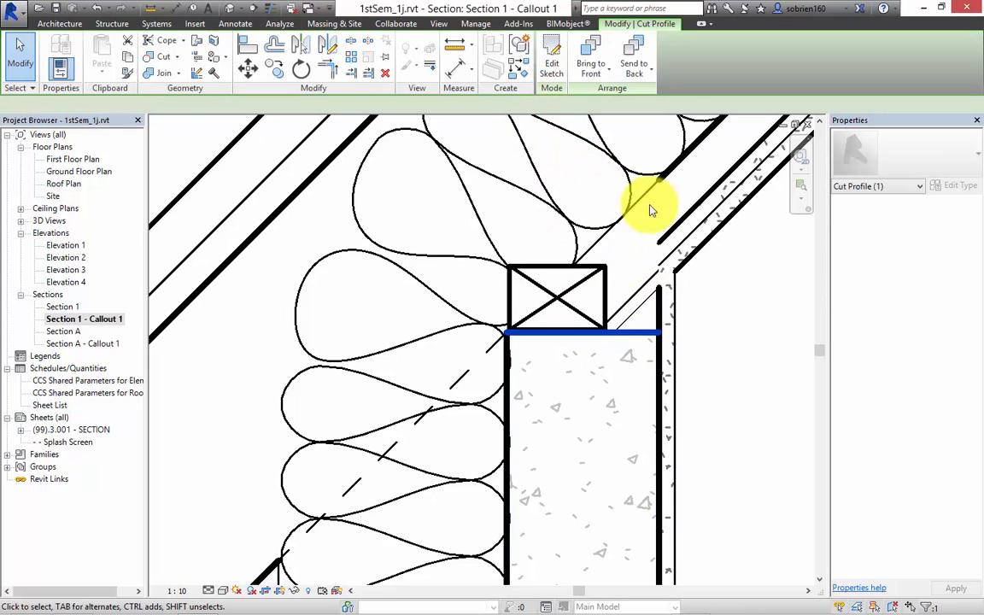
pyautogui.click(733, 334)
pyautogui.scroll(-3, 707, 307)
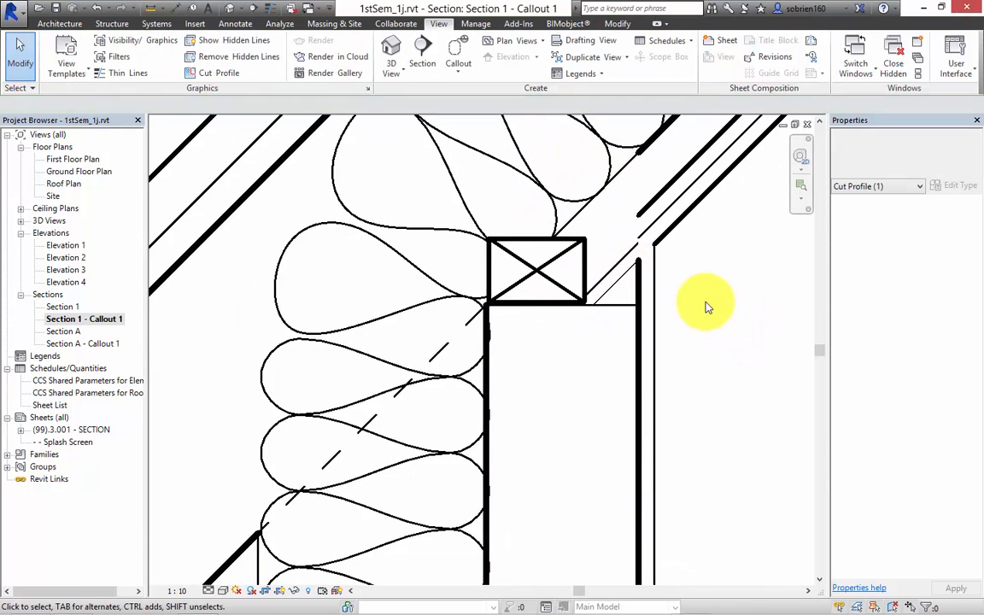
pyautogui.moveTo(707, 301)
pyautogui.mouseDown(button='middle')
pyautogui.moveTo(685, 384)
pyautogui.moveTo(675, 378)
pyautogui.mouseUp(button='middle')
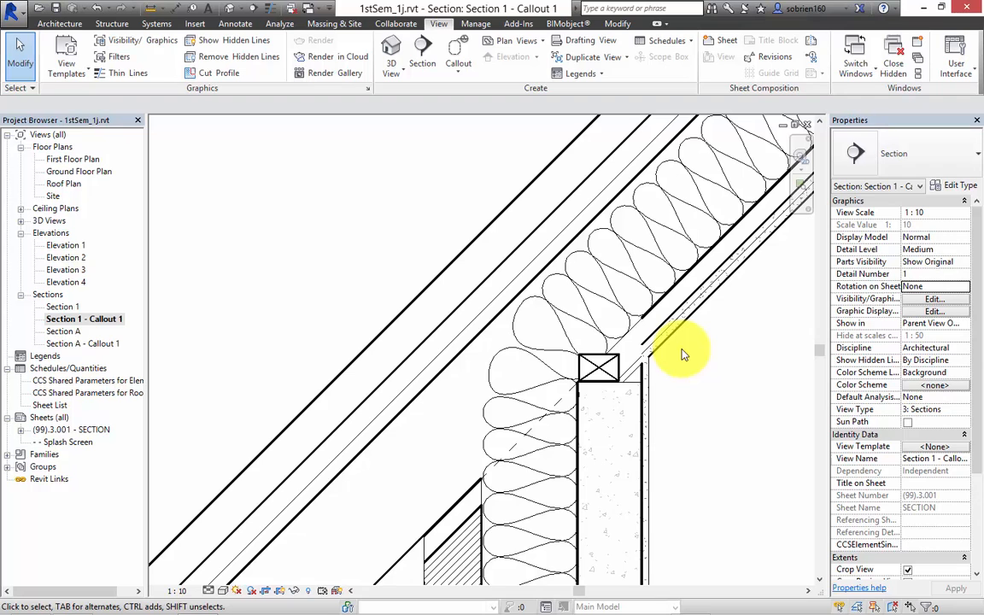
pyautogui.moveTo(714, 358); pyautogui.dragTo(717, 344, button='middle')
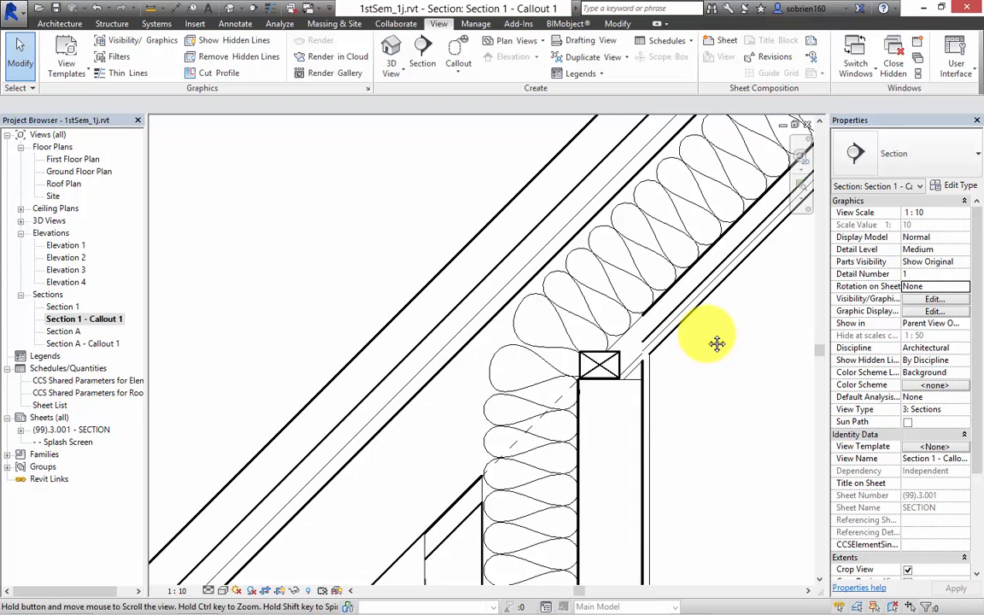
pyautogui.scroll(-3, 716, 344)
pyautogui.moveTo(703, 406); pyautogui.dragTo(659, 378, button='middle')
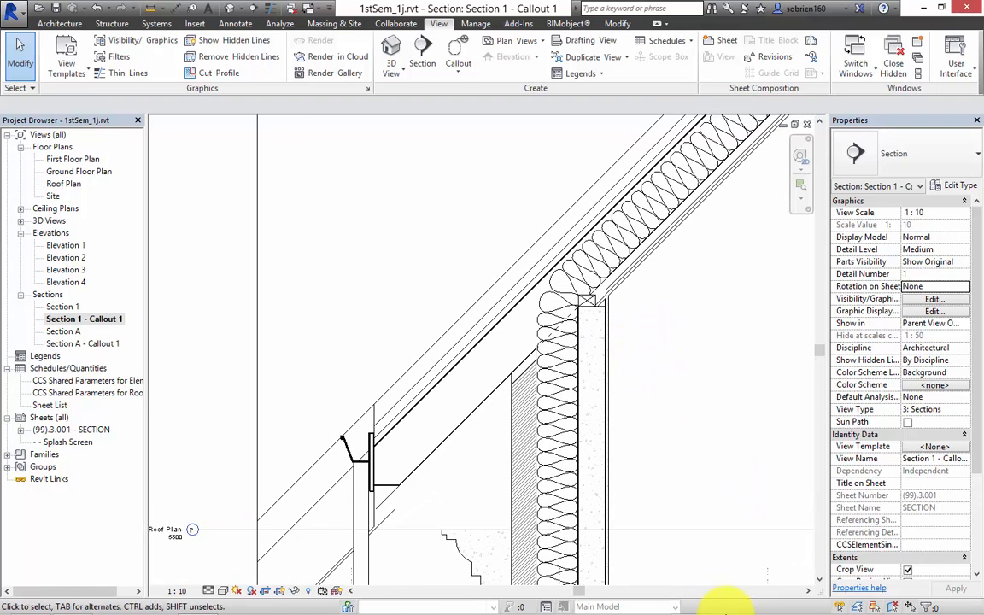
pyautogui.click(687, 596)
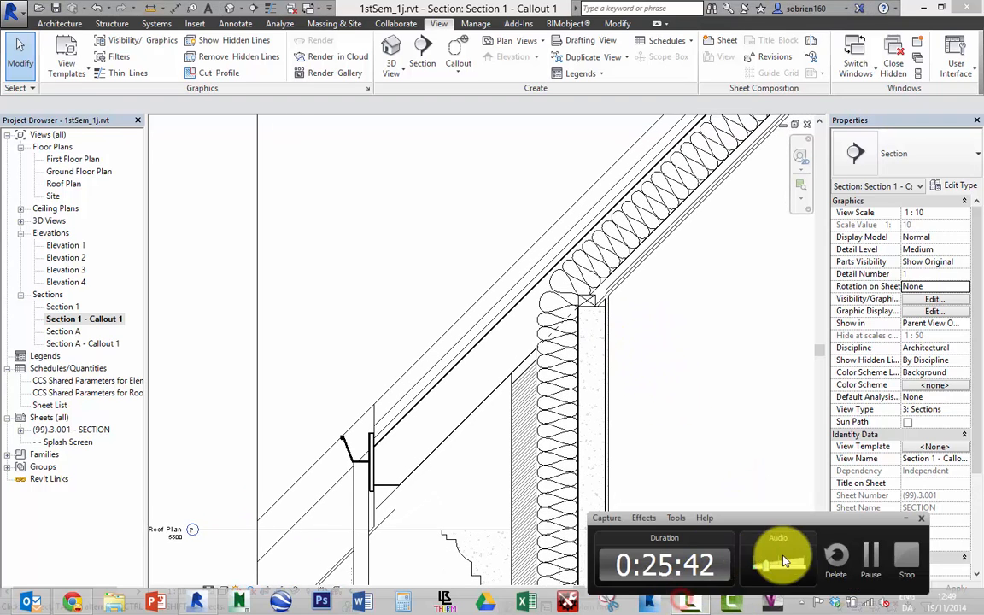
pyautogui.click(865, 556)
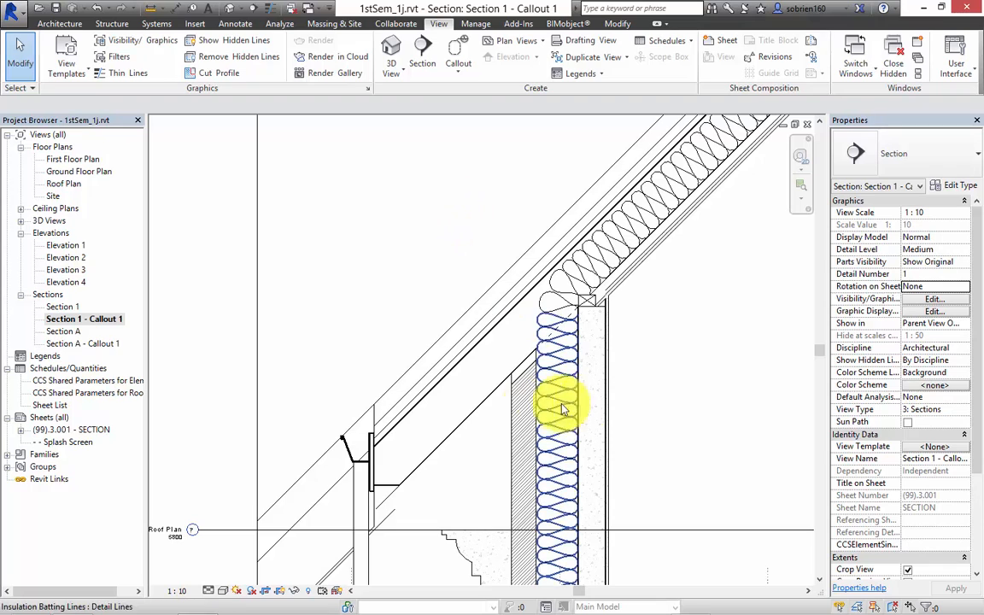
pyautogui.click(244, 24)
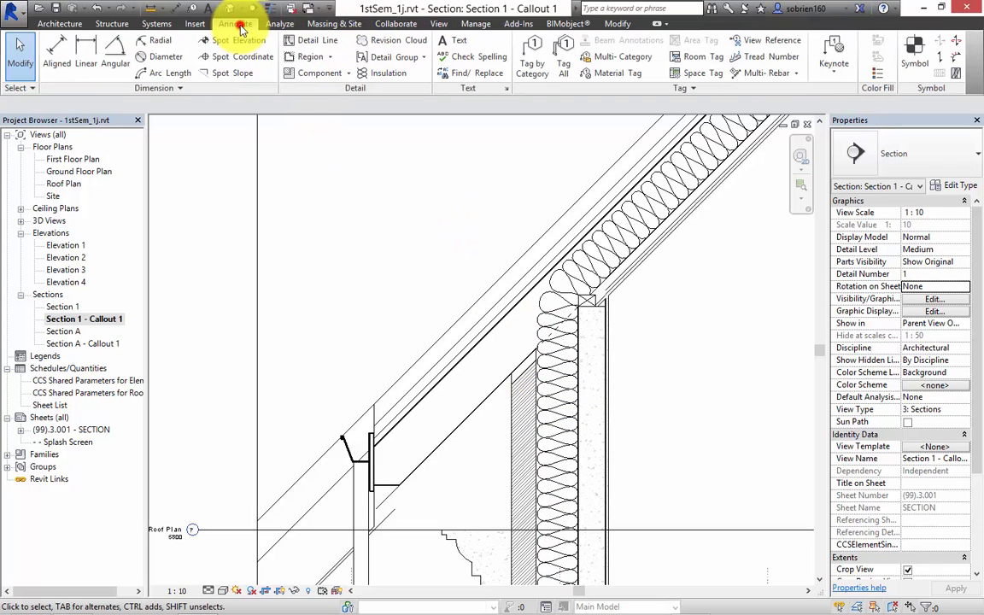
pyautogui.click(329, 57)
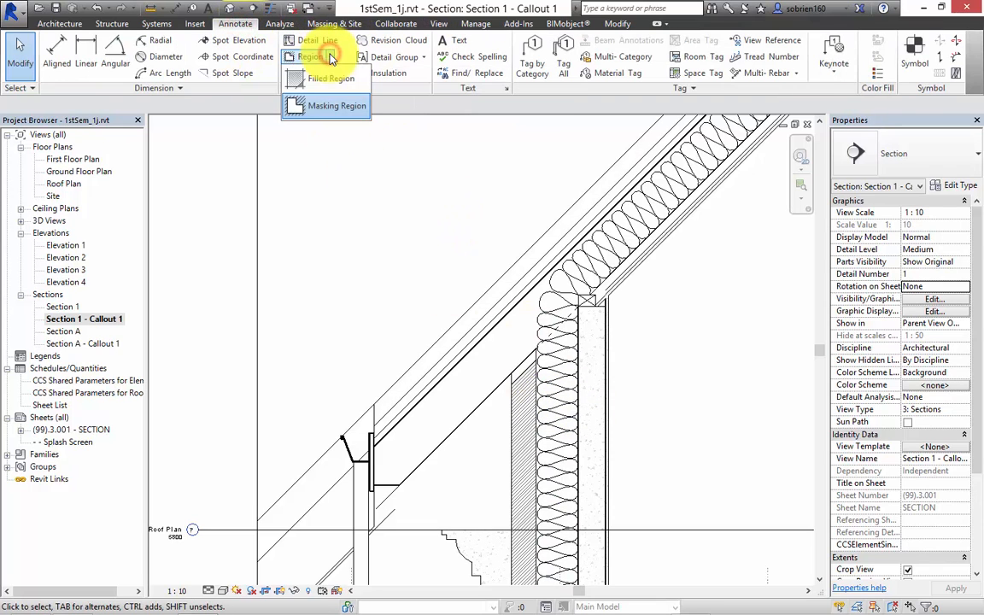
pyautogui.click(330, 57)
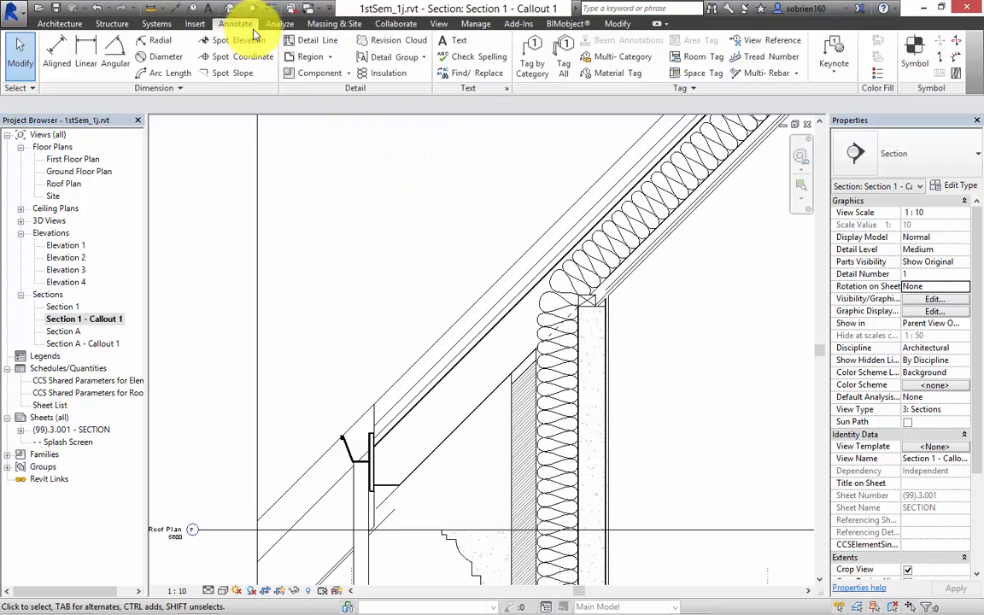
pyautogui.moveTo(862, 608)
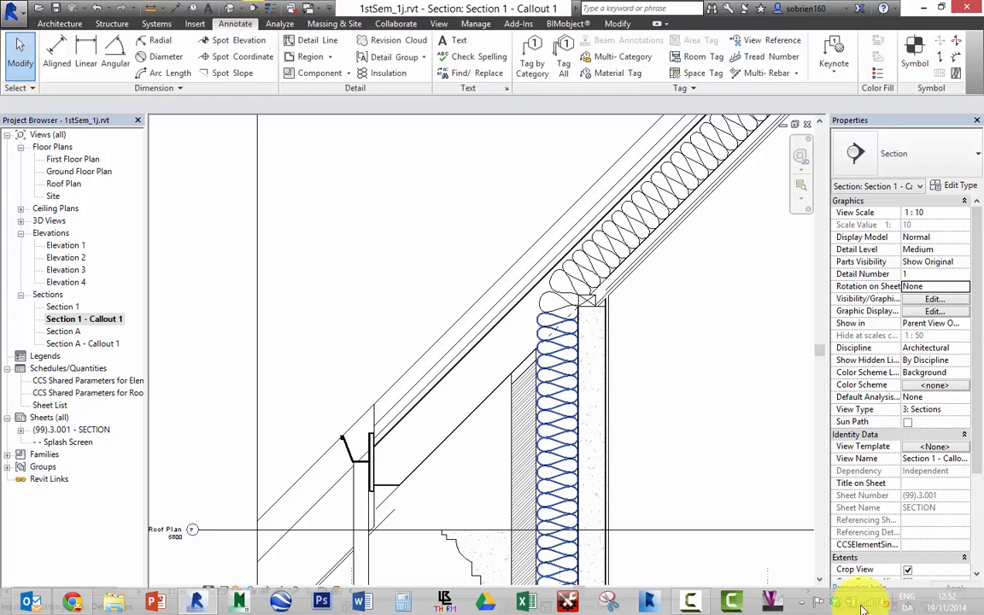
pyautogui.click(699, 603)
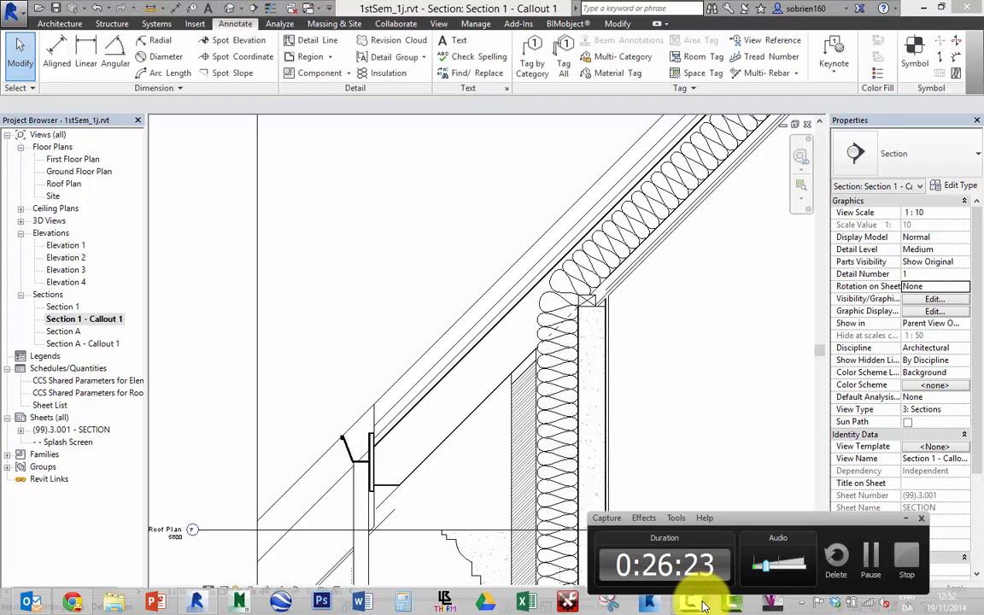
pyautogui.click(347, 276)
pyautogui.click(409, 222)
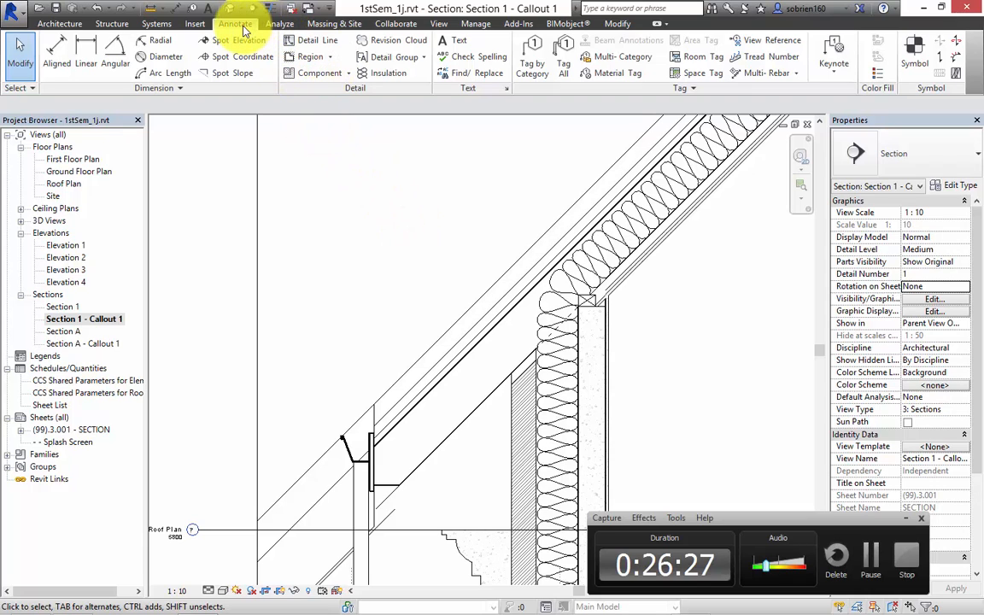
pyautogui.click(345, 73)
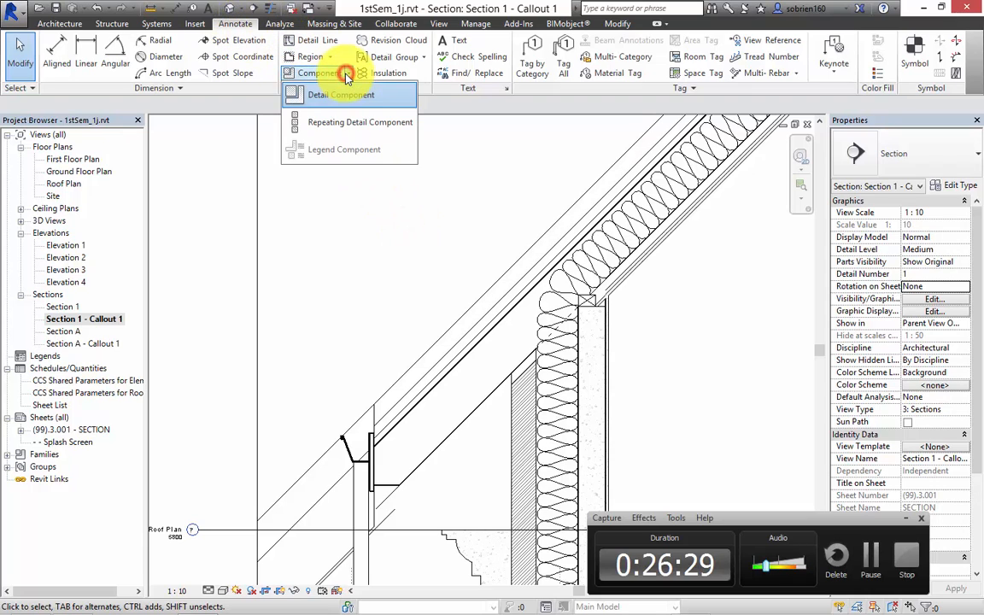
pyautogui.click(314, 95)
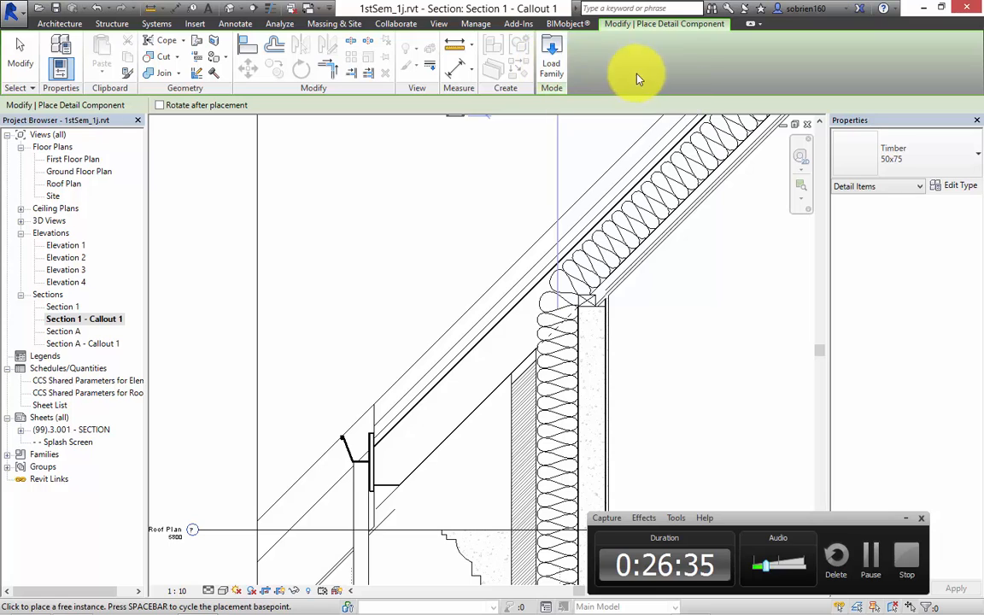
pyautogui.press('Escape')
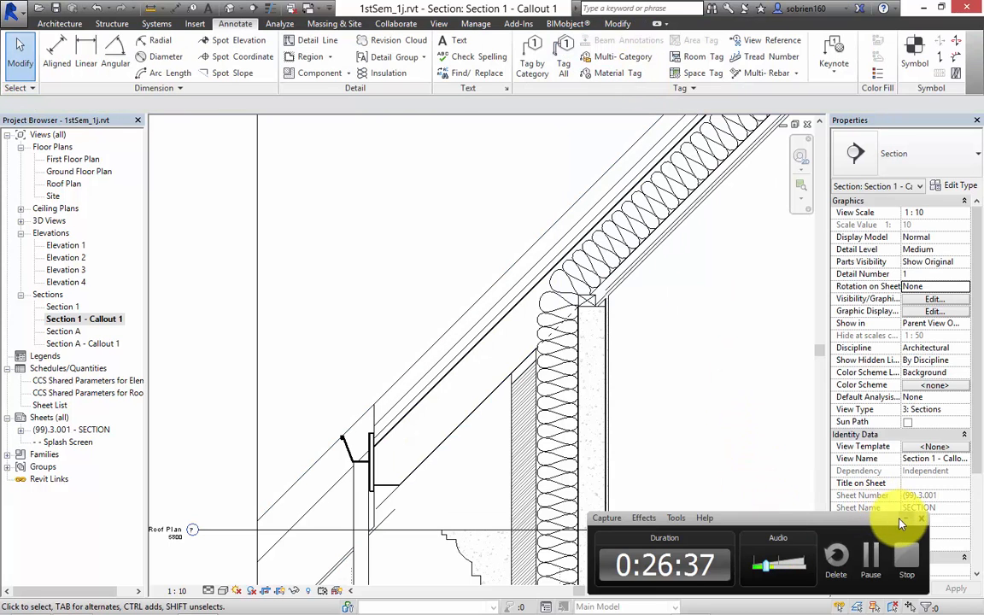
pyautogui.click(193, 26)
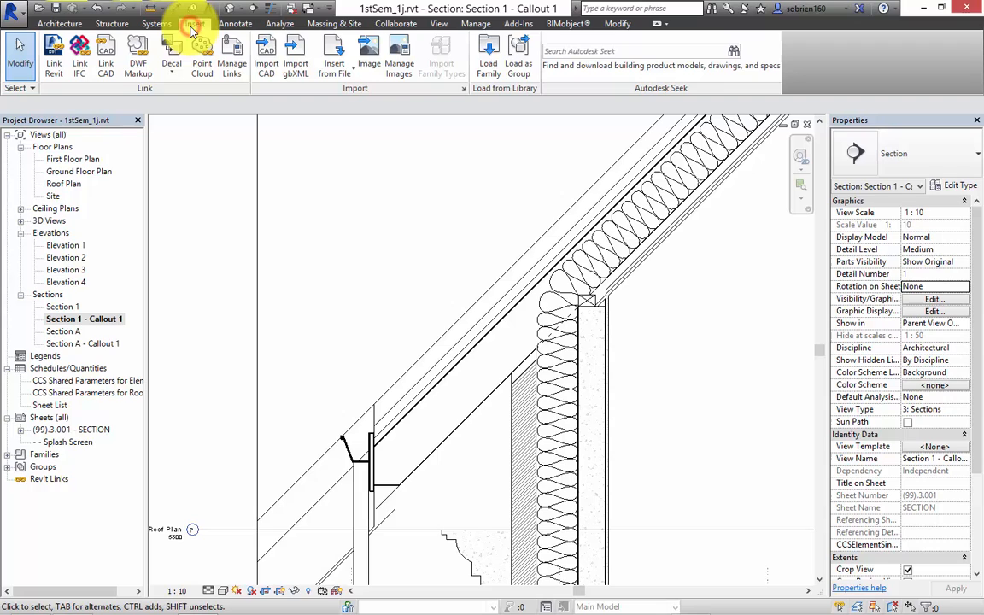
# Step: Search Autodesk Seek for WALL TIE and browse the resulting models in the browser window, widened to show the full list
pyautogui.click(683, 53)
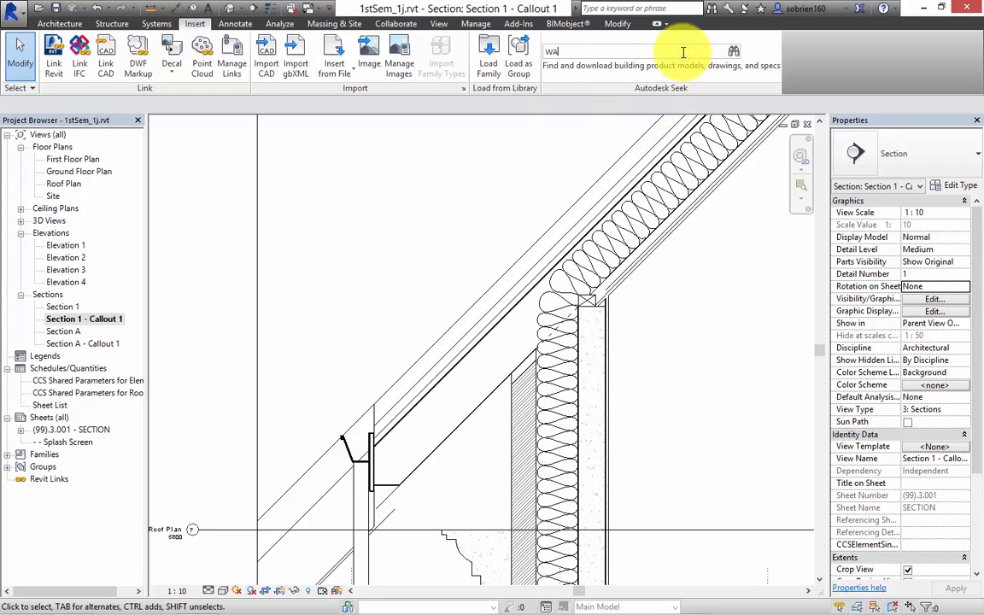
pyautogui.press('Return')
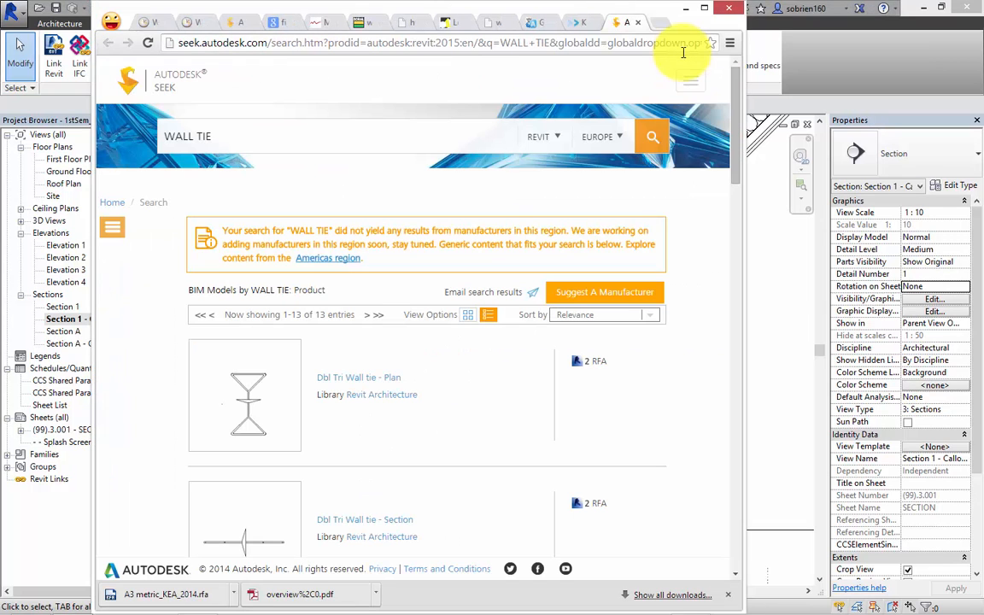
pyautogui.click(734, 111)
pyautogui.moveTo(696, 26); pyautogui.dragTo(982, 51)
pyautogui.moveTo(972, 141); pyautogui.dragTo(978, 192)
pyautogui.moveTo(976, 214); pyautogui.dragTo(914, 319)
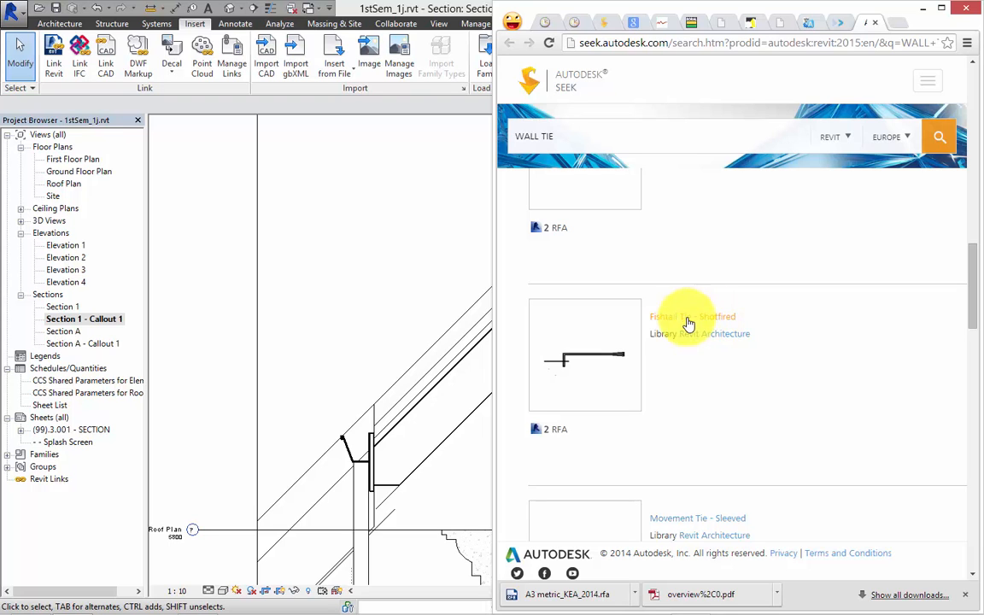
pyautogui.moveTo(493, 336); pyautogui.dragTo(90, 307)
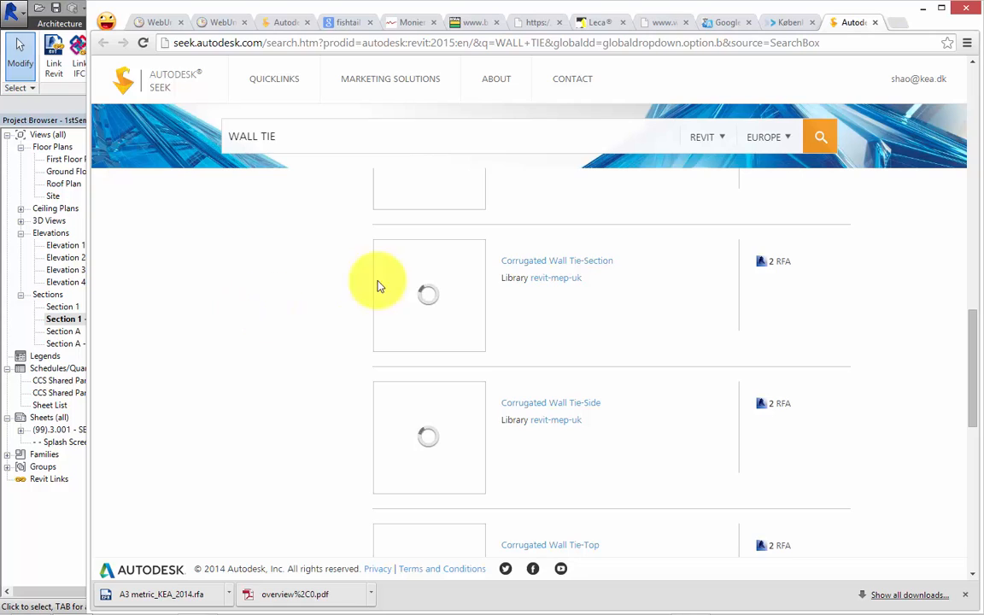
pyautogui.scroll(-4, 676, 296)
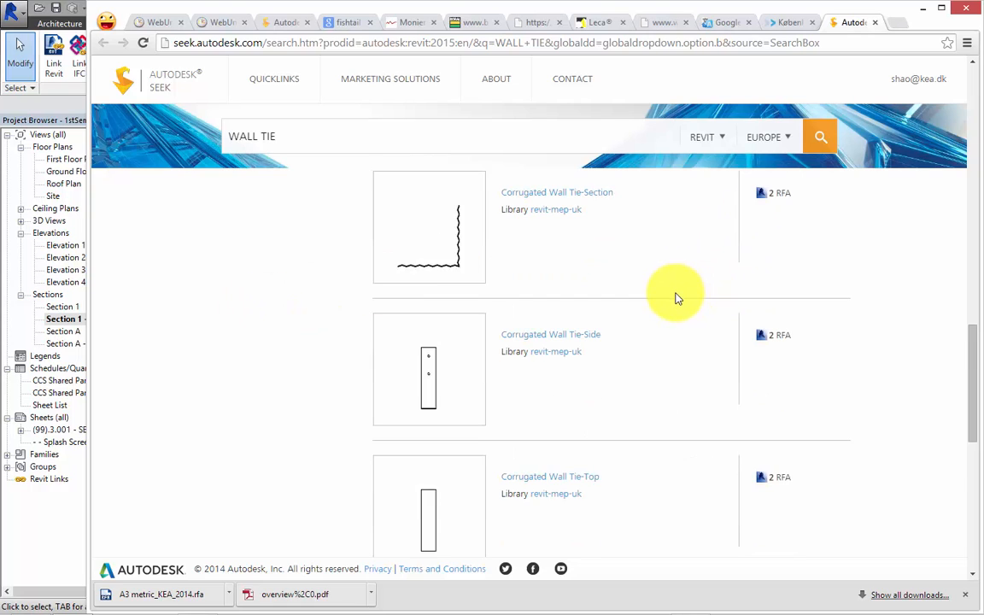
# Step: Download the Revit 2011 Metric File of the Fishtail Tie - Shotfired and open the downloaded family in Revit
pyautogui.click(764, 350)
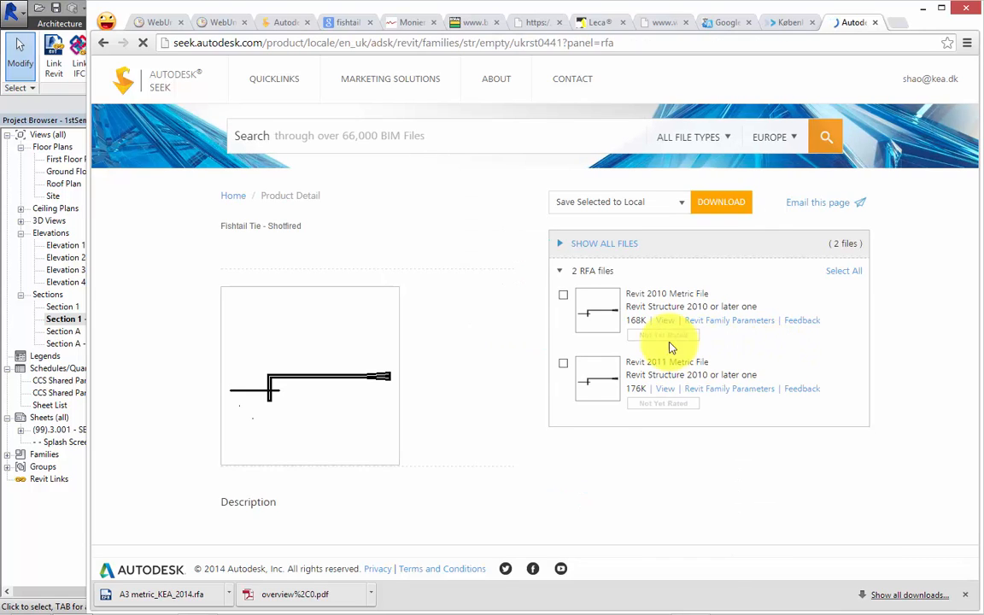
pyautogui.moveTo(618, 324)
pyautogui.click(564, 364)
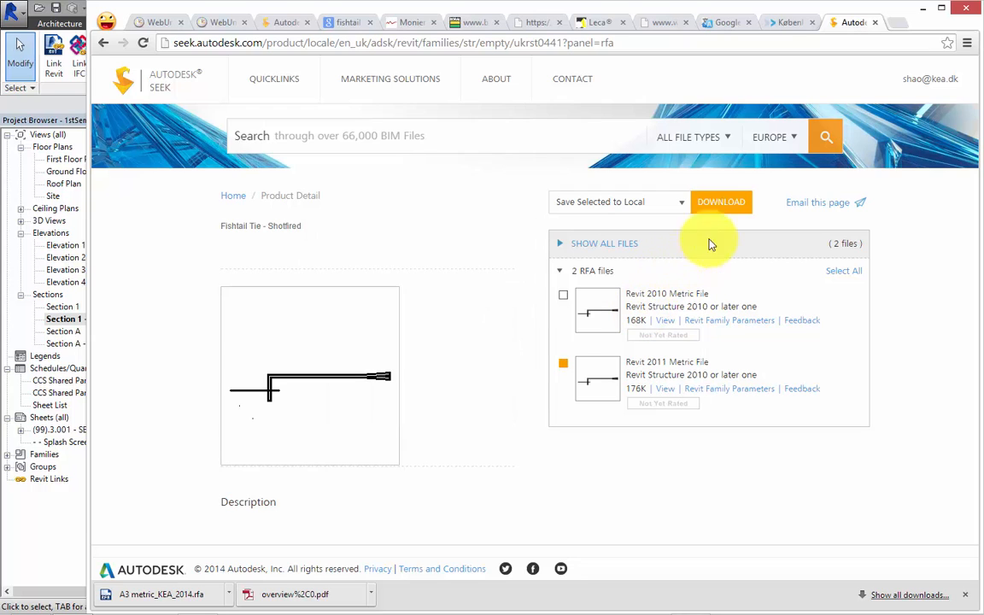
pyautogui.click(718, 208)
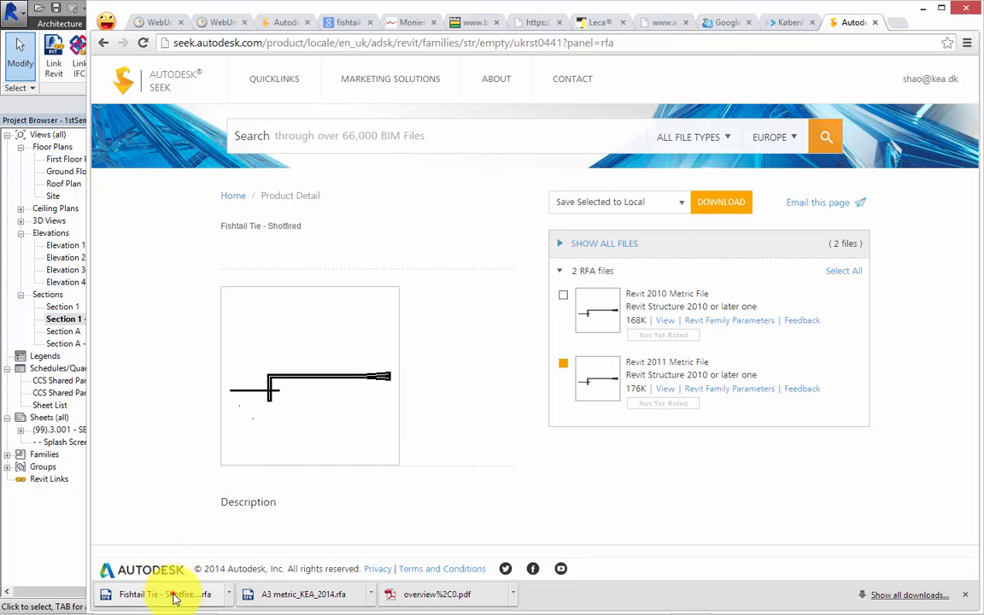
pyautogui.click(175, 598)
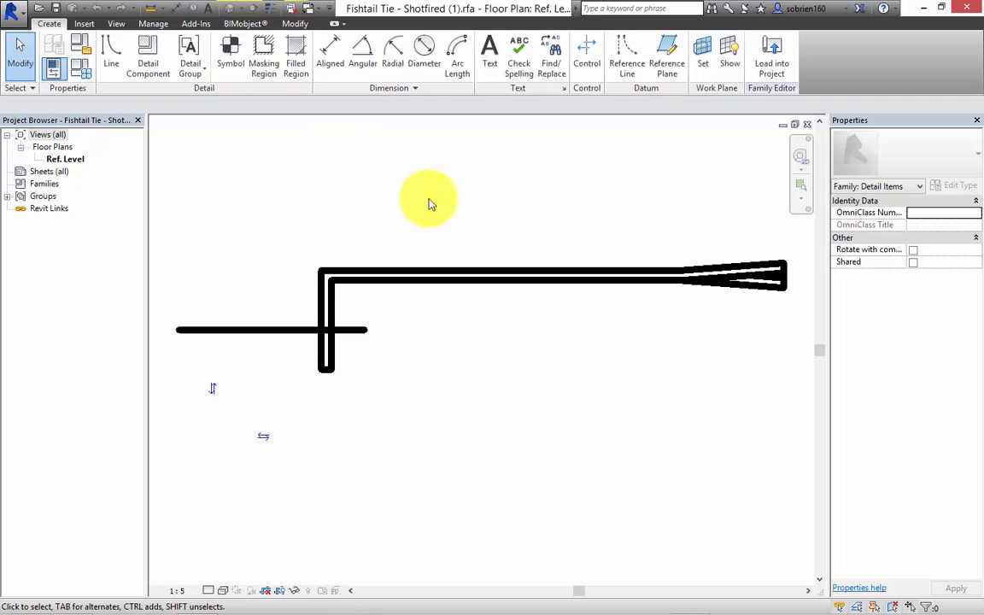
pyautogui.scroll(-2, 453, 252)
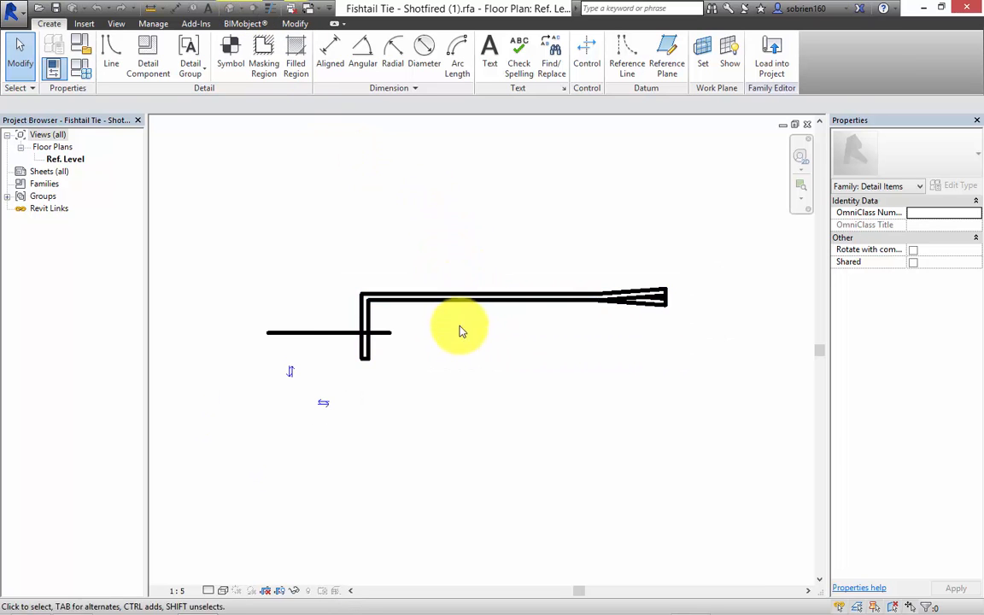
# Step: Load the fishtail tie family into the 1stSem_1j.rvt project
pyautogui.moveTo(459, 326); pyautogui.dragTo(469, 326, button='middle')
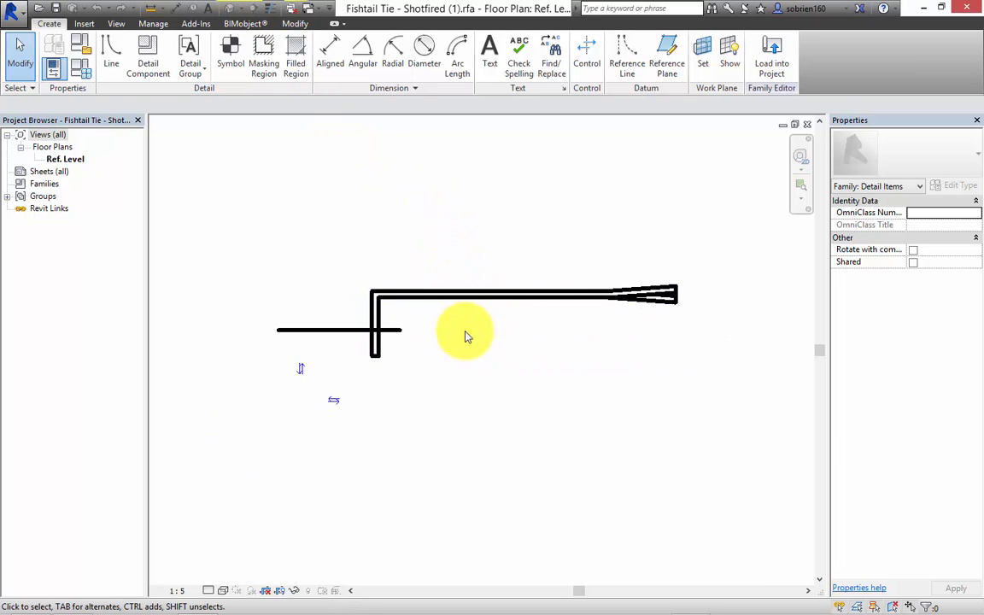
pyautogui.click(335, 401)
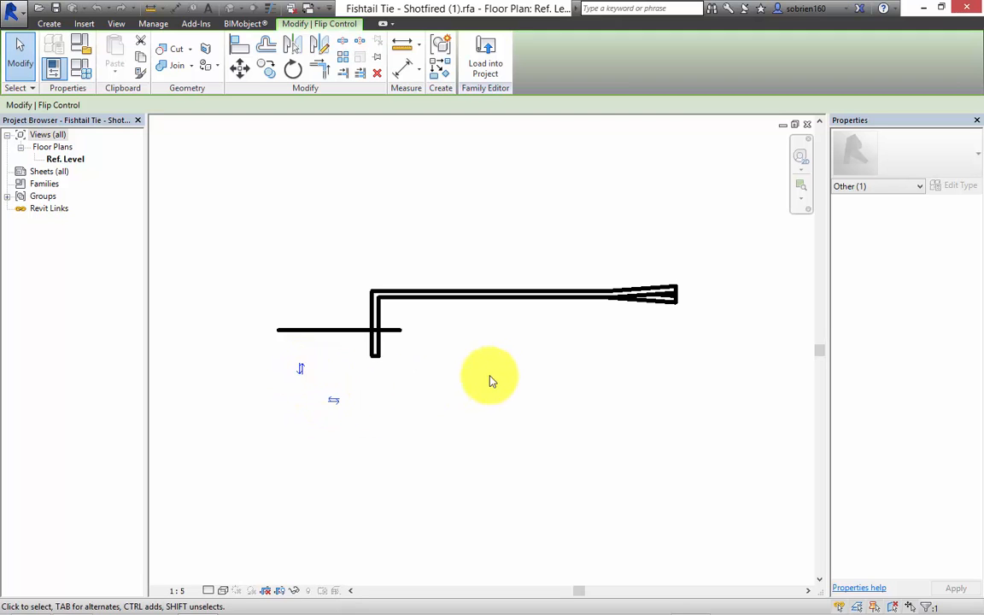
pyautogui.moveTo(525, 374); pyautogui.dragTo(520, 399, button='middle')
pyautogui.scroll(2, 511, 327)
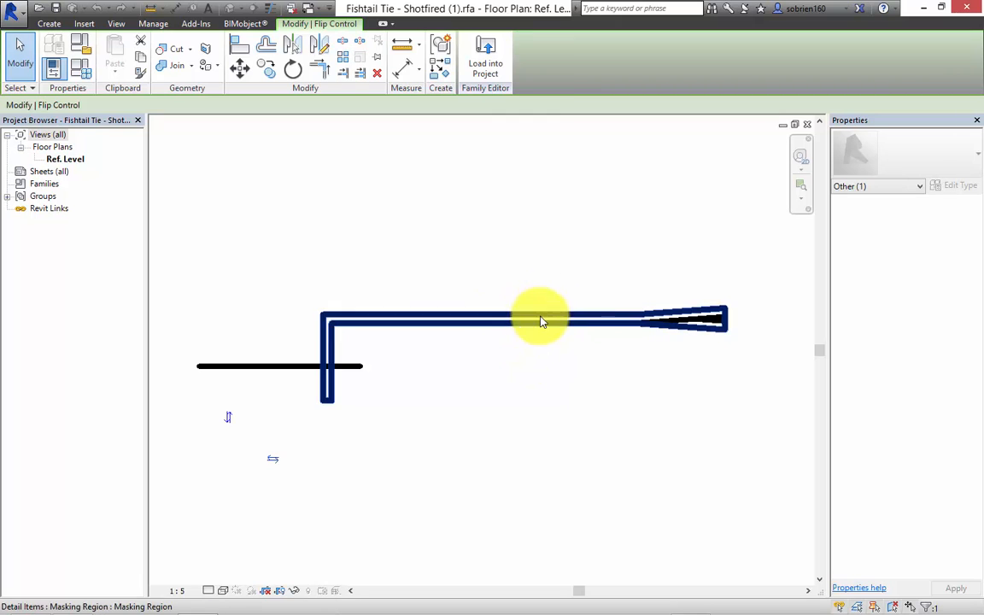
pyautogui.click(487, 74)
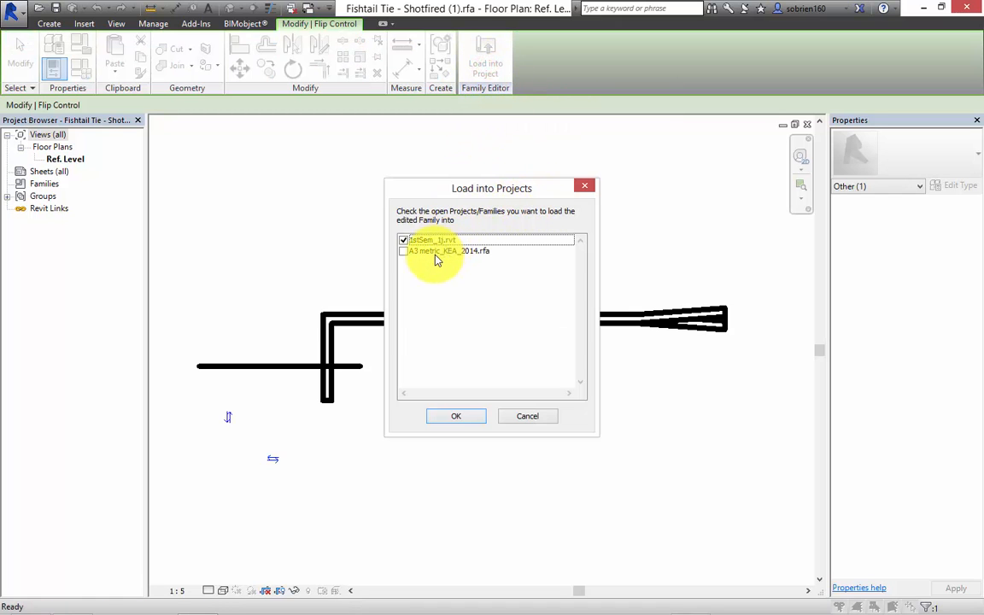
pyautogui.click(468, 416)
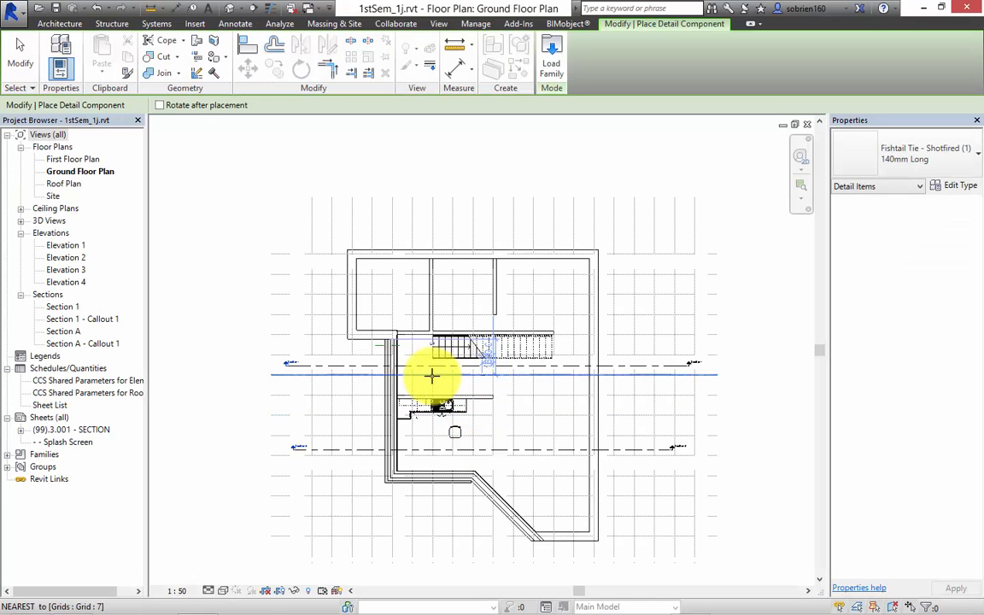
# Step: In Section 1 - Callout 1, place the 140mm Long fishtail tie on the concrete leaf's cavity face, rotated to point towards the hatched outer leaf
pyautogui.doubleClick(94, 319)
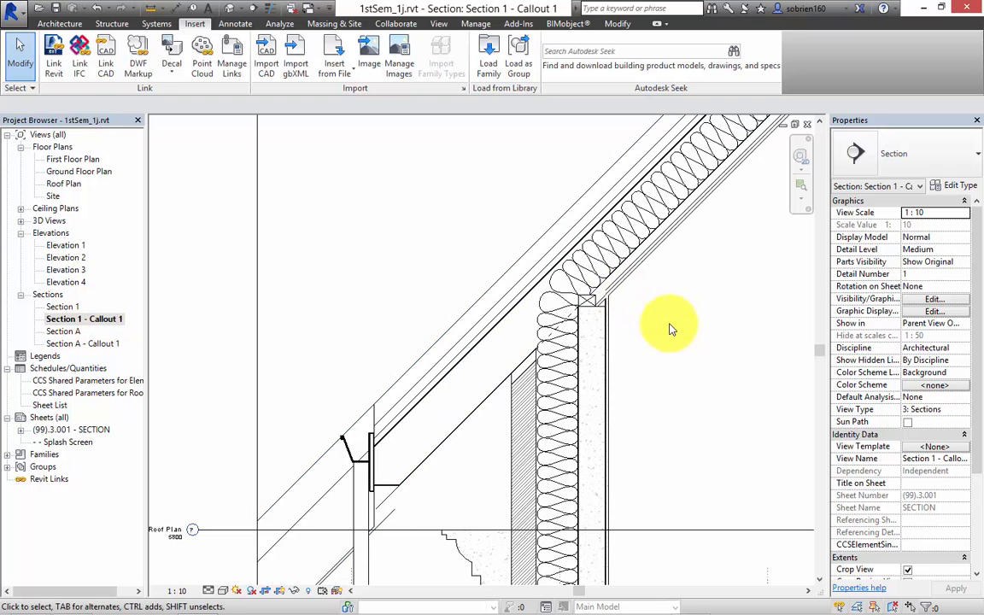
pyautogui.click(237, 24)
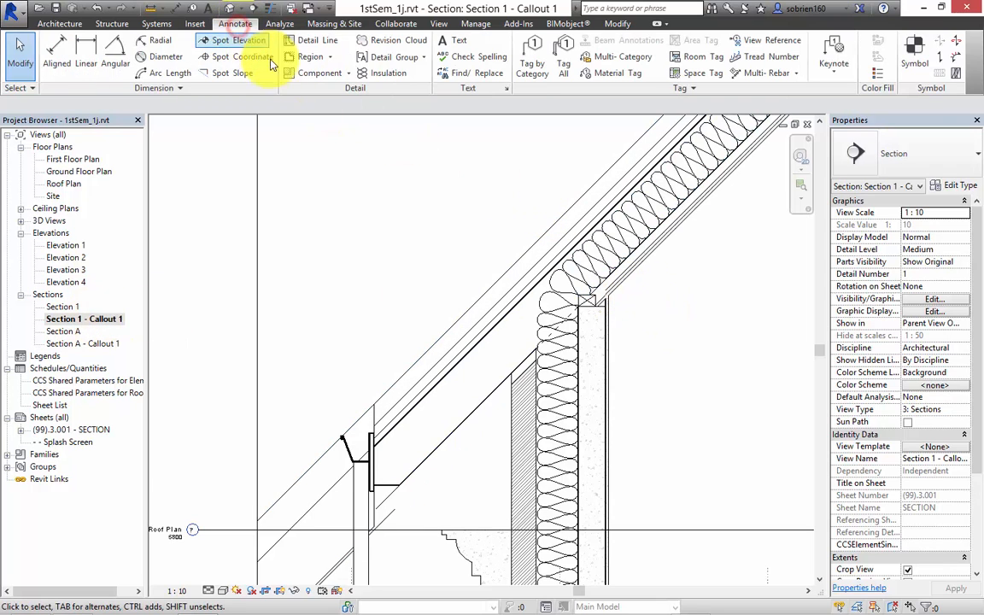
pyautogui.click(350, 77)
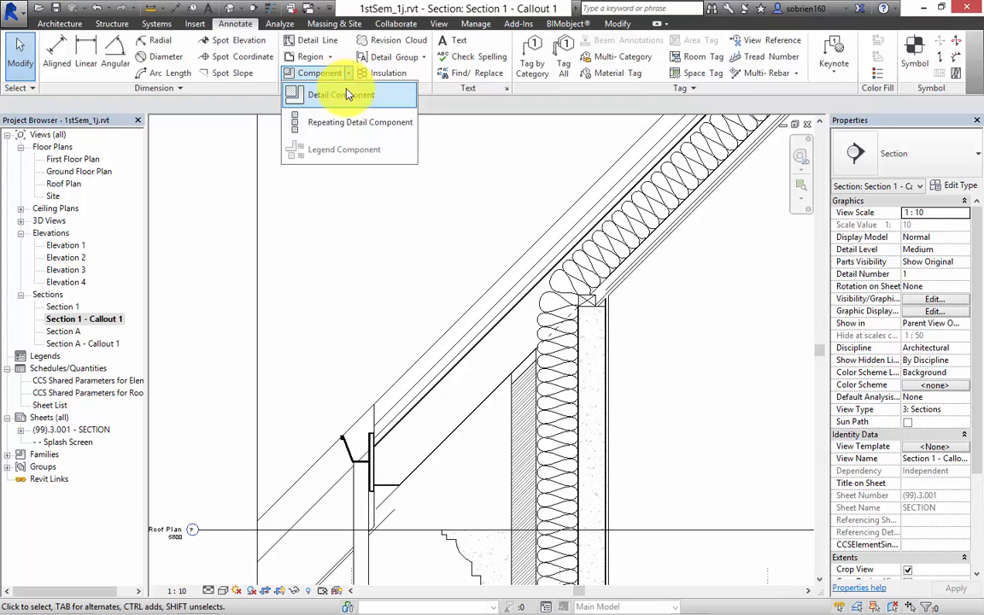
pyautogui.click(338, 93)
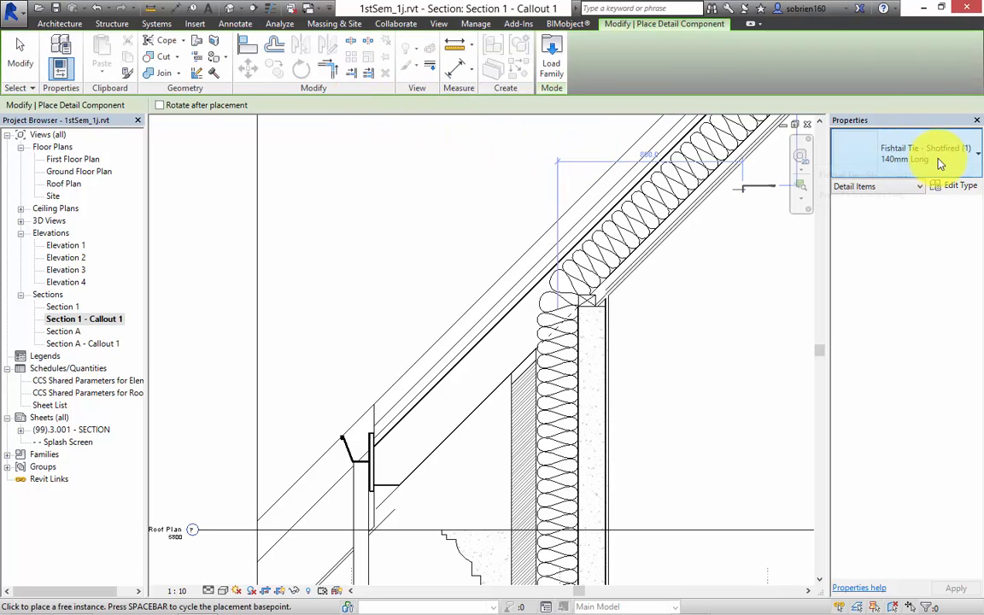
pyautogui.click(973, 162)
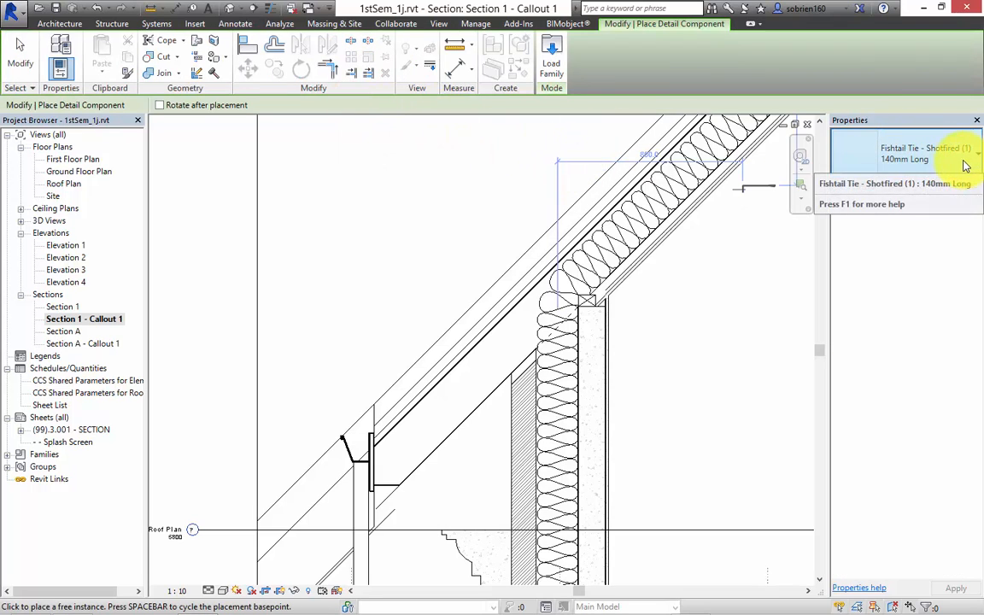
pyautogui.scroll(3, 465, 474)
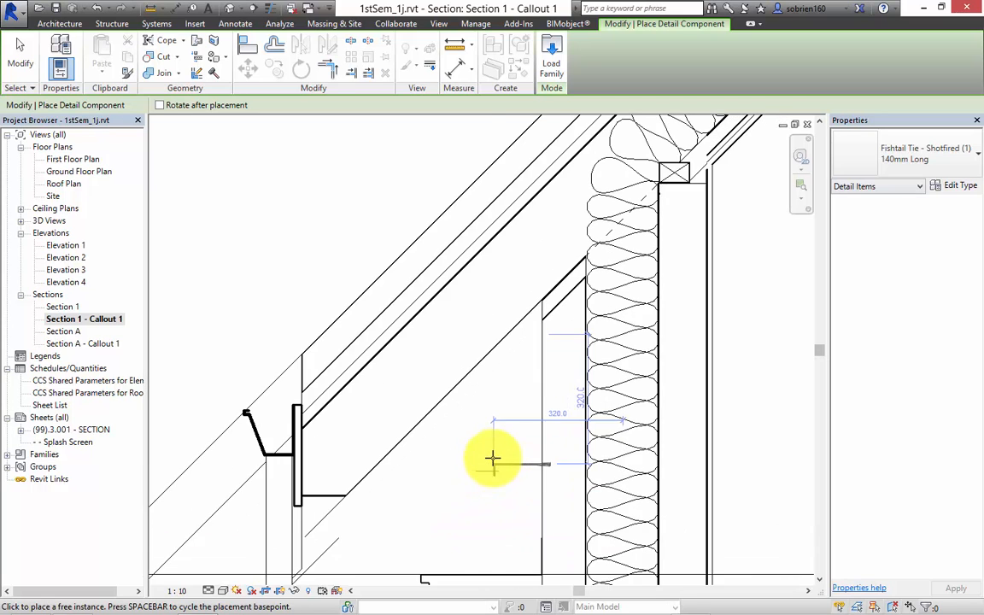
pyautogui.scroll(2, 492, 459)
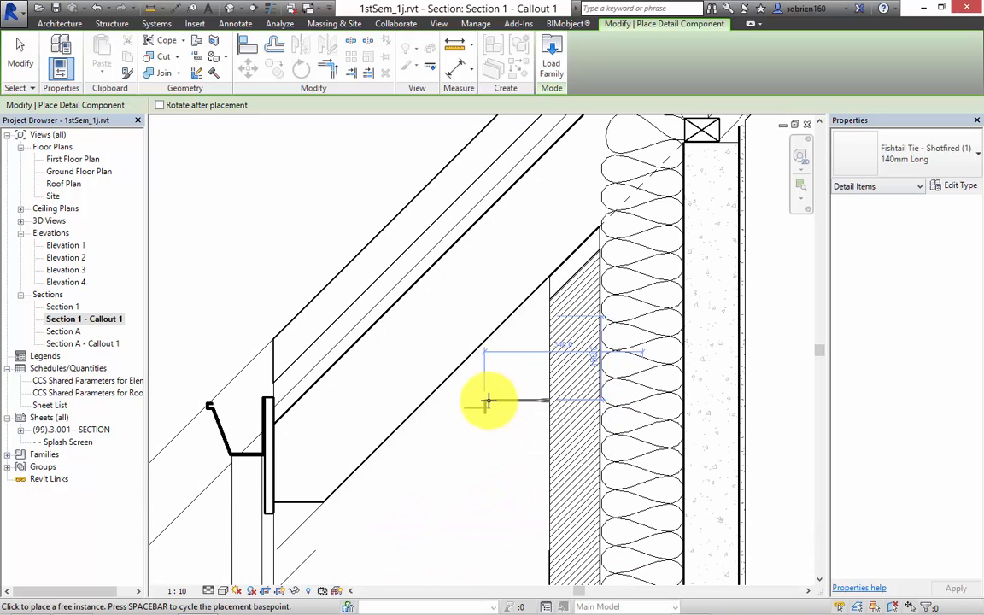
pyautogui.press('space')
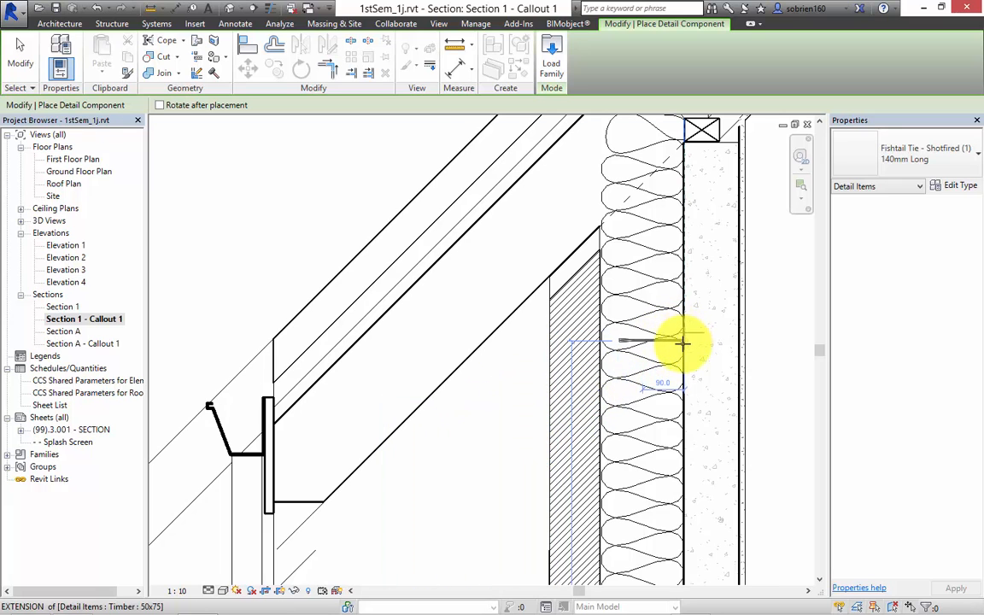
pyautogui.scroll(4, 683, 342)
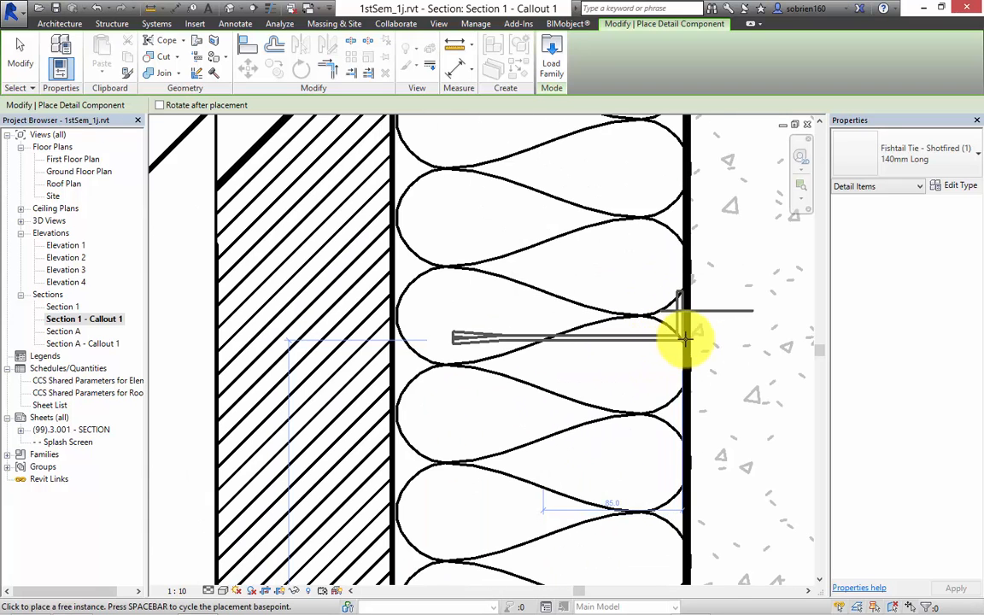
pyautogui.click(686, 339)
pyautogui.press('Escape')
pyautogui.press('Escape')
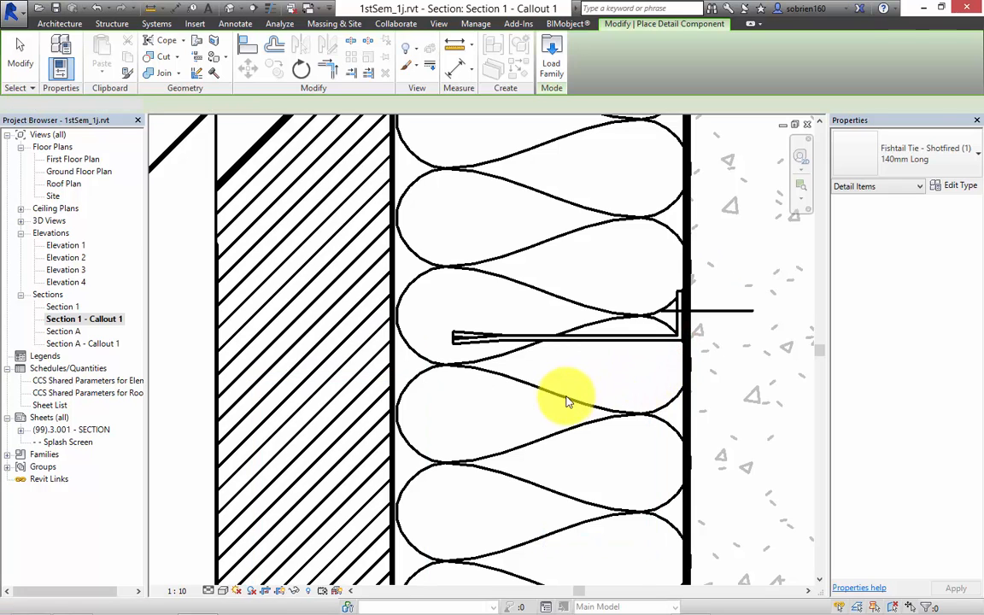
# Step: Set the Length type parameter of the placed fishtail tie to 240 mm
pyautogui.scroll(-6, 566, 439)
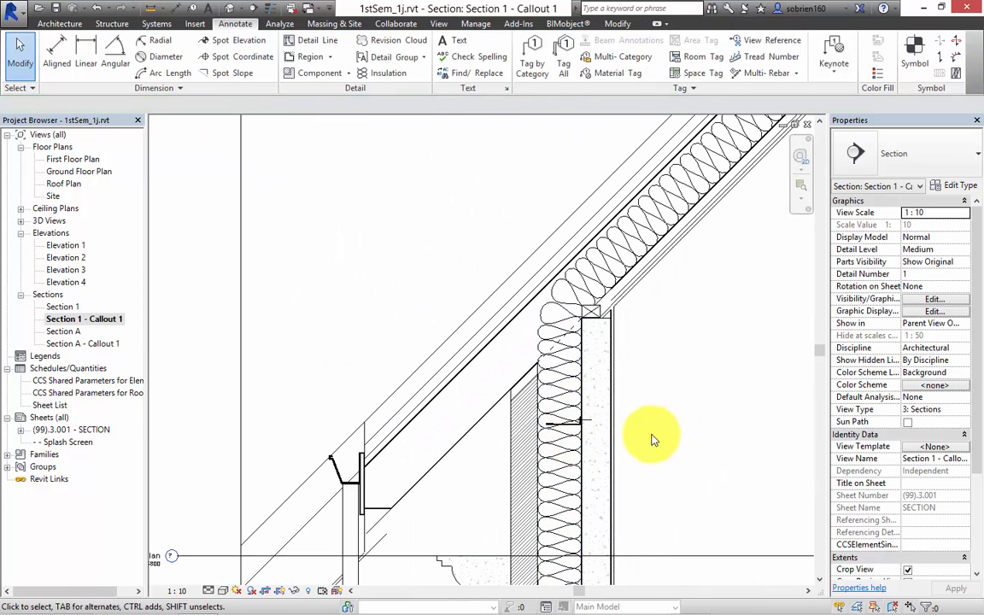
pyautogui.scroll(3, 568, 423)
pyautogui.scroll(2, 602, 439)
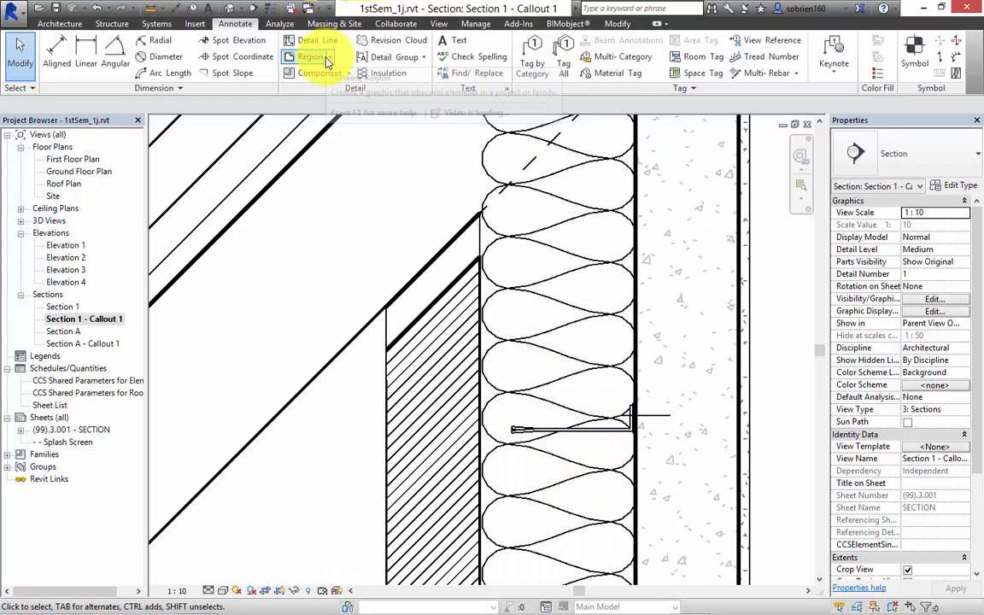
pyautogui.click(383, 73)
pyautogui.press('Escape')
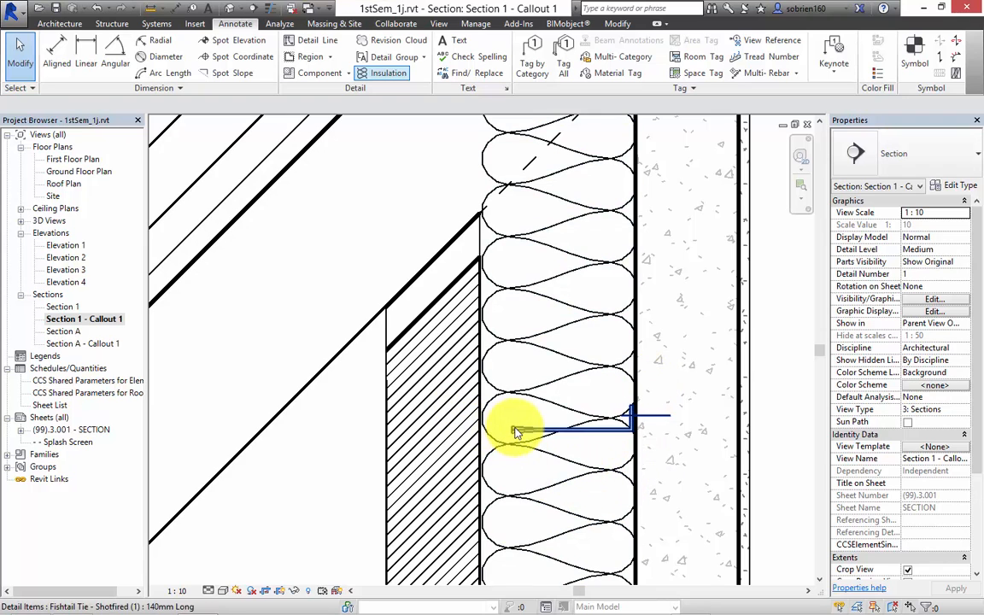
pyautogui.click(580, 431)
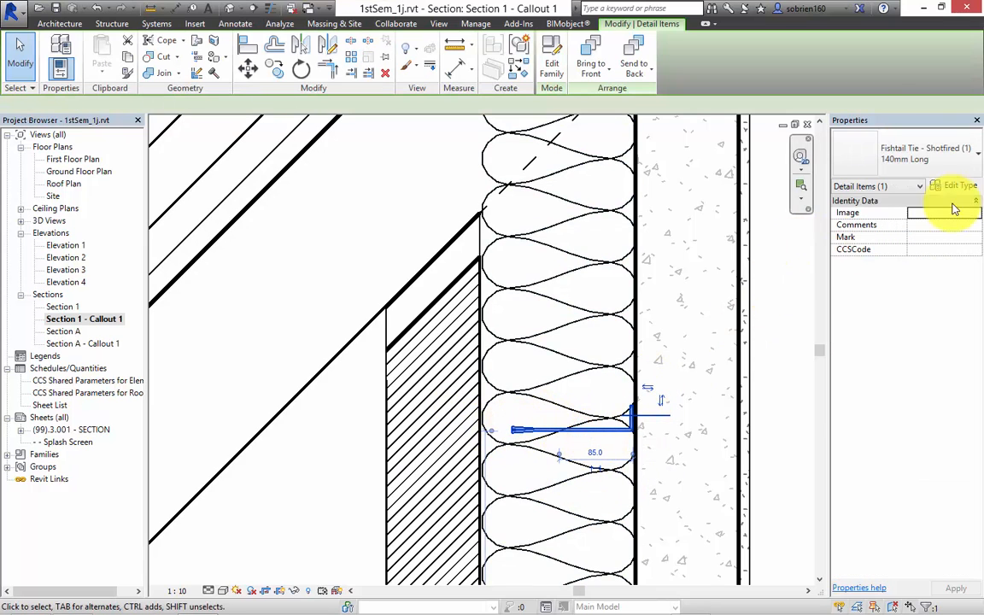
pyautogui.click(957, 186)
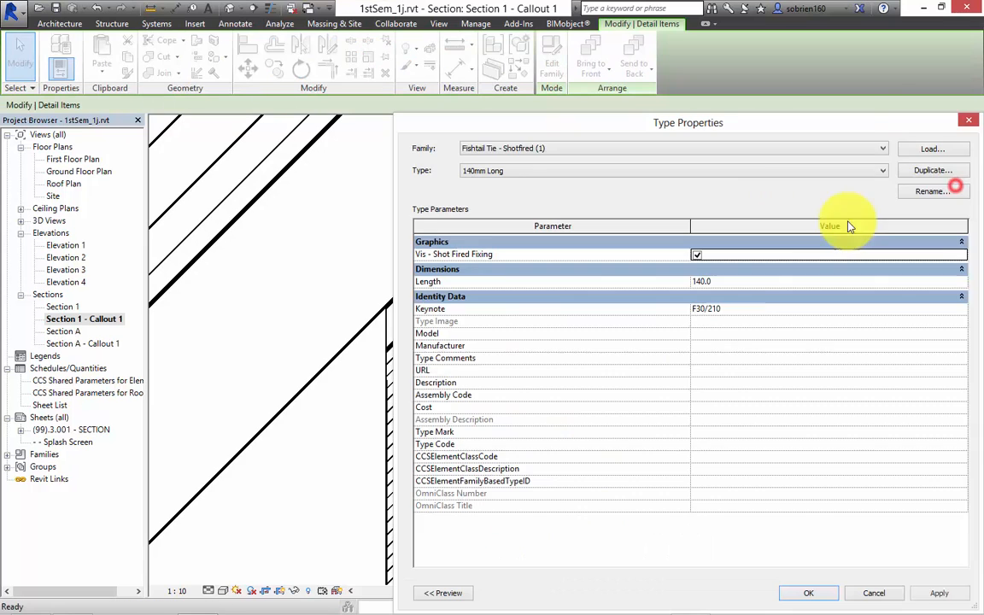
pyautogui.click(703, 284)
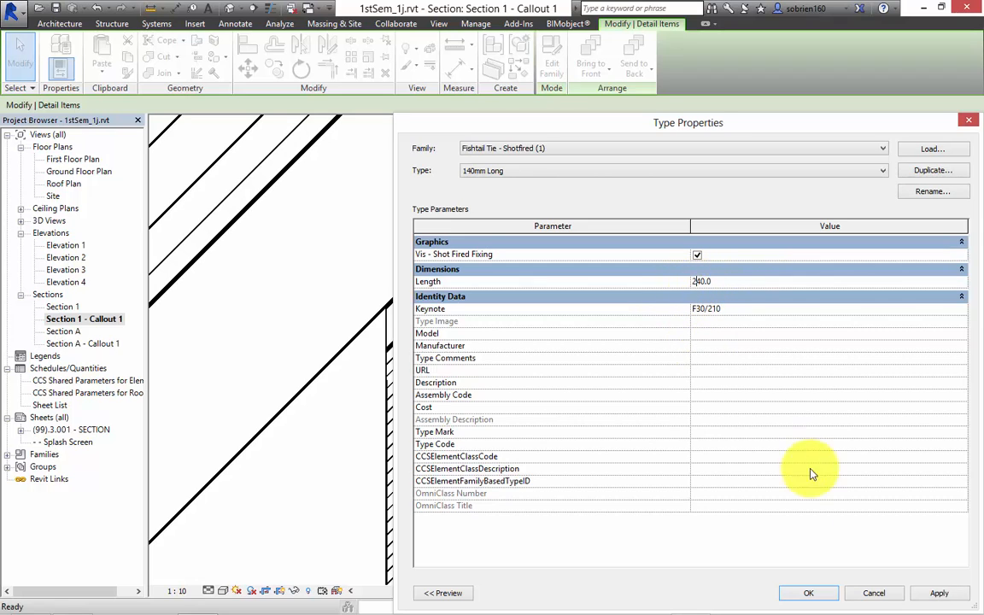
pyautogui.click(935, 593)
pyautogui.click(813, 594)
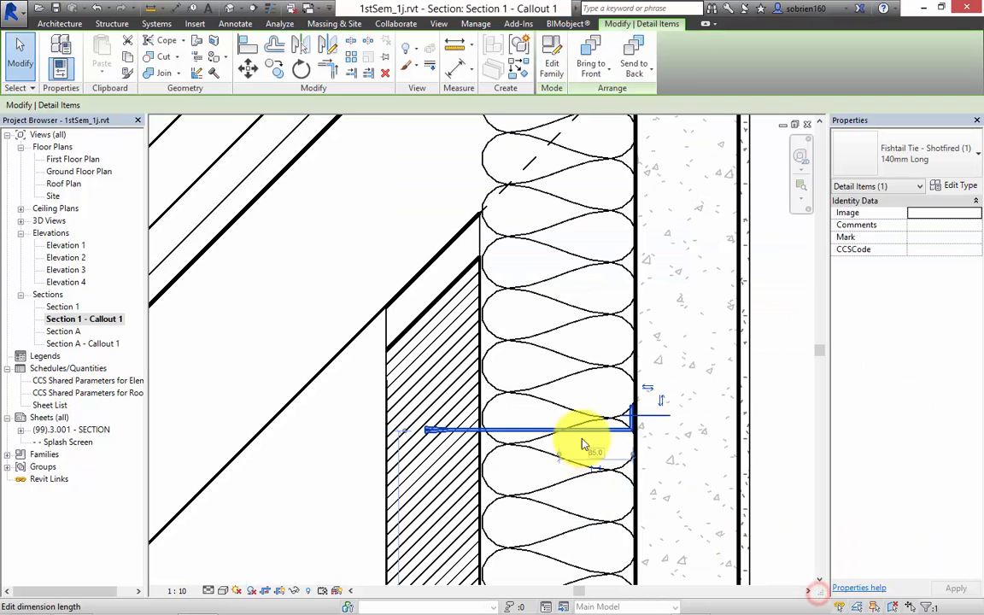
pyautogui.click(345, 447)
# Step: Examine how the lengthened fishtail tie sits across the insulation between the outer leaf and the concrete wall
pyautogui.scroll(-4, 490, 426)
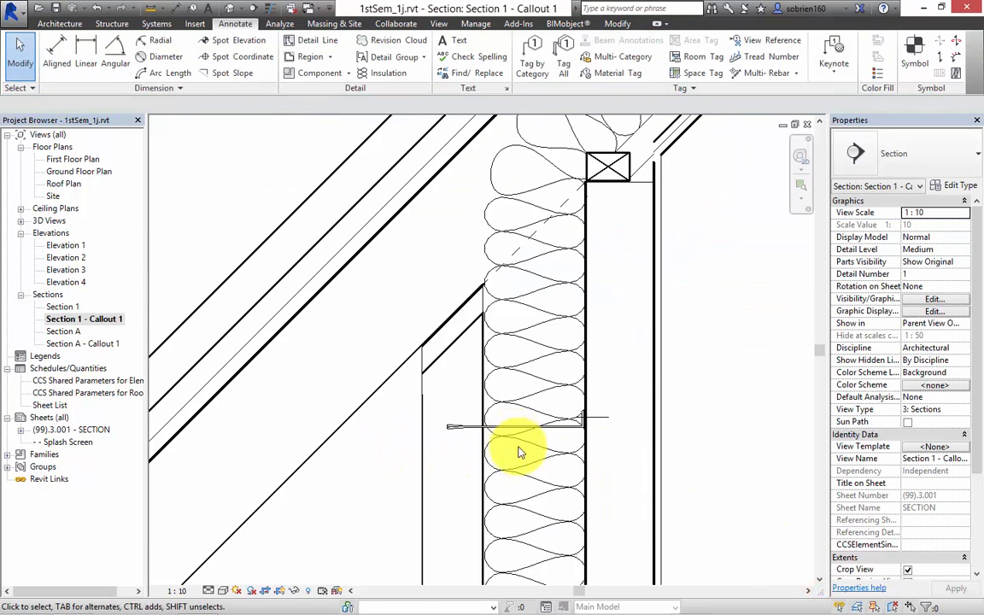
pyautogui.moveTo(541, 428); pyautogui.dragTo(545, 378, button='middle')
pyautogui.scroll(-2, 593, 428)
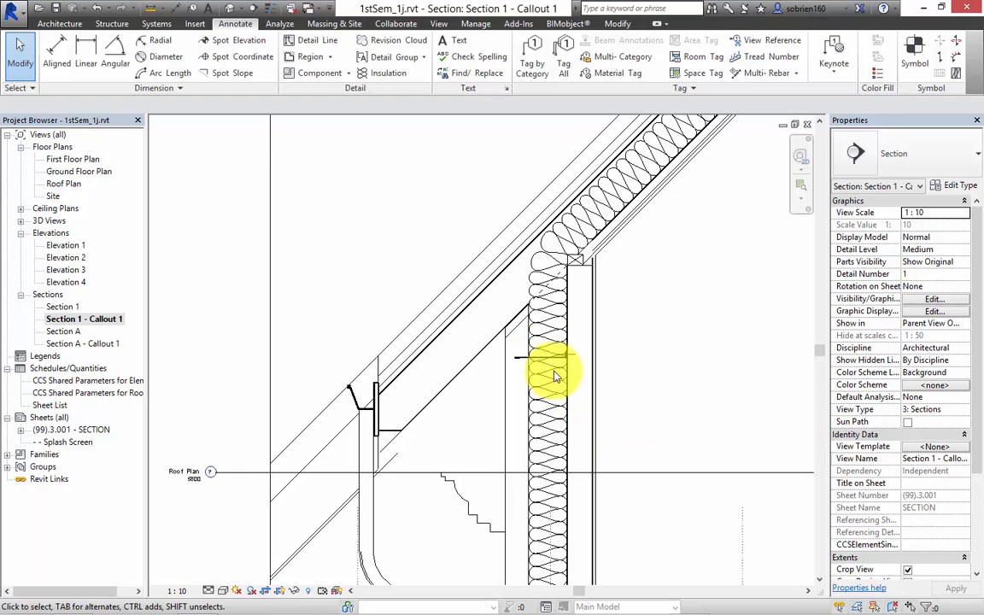
pyautogui.scroll(2, 550, 355)
pyautogui.scroll(1, 552, 355)
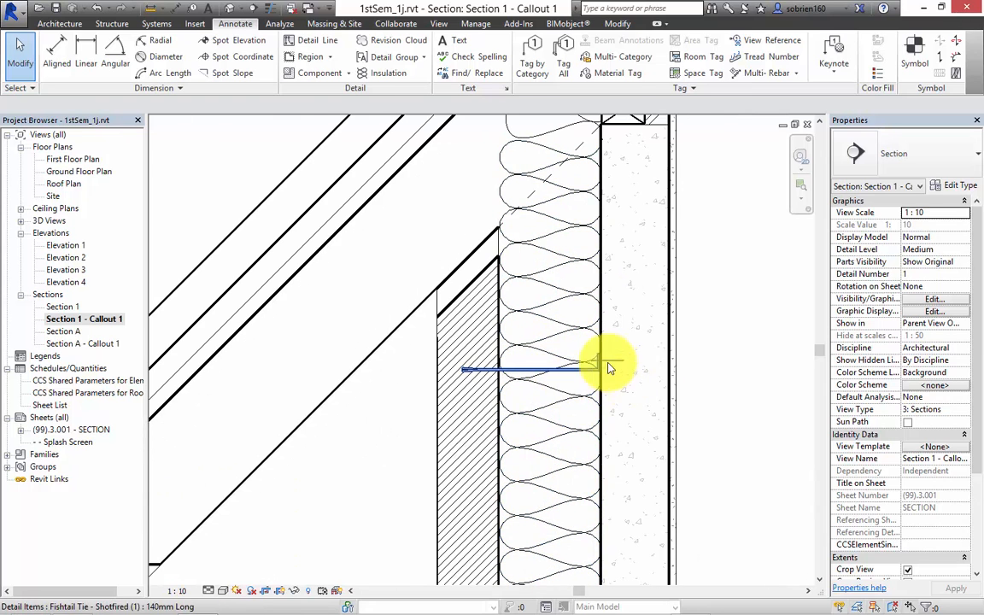
pyautogui.scroll(3, 608, 365)
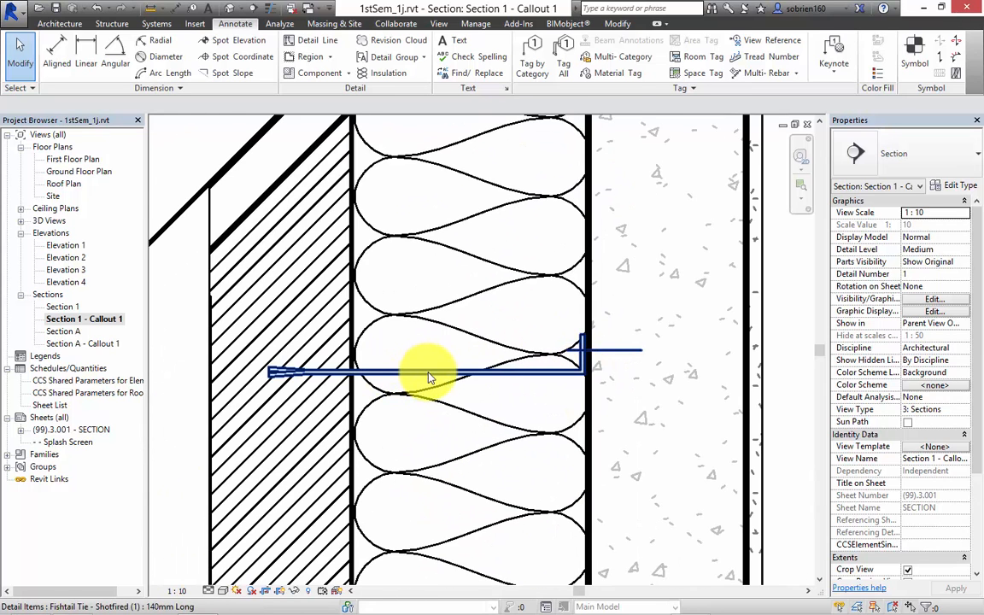
pyautogui.scroll(-1, 344, 396)
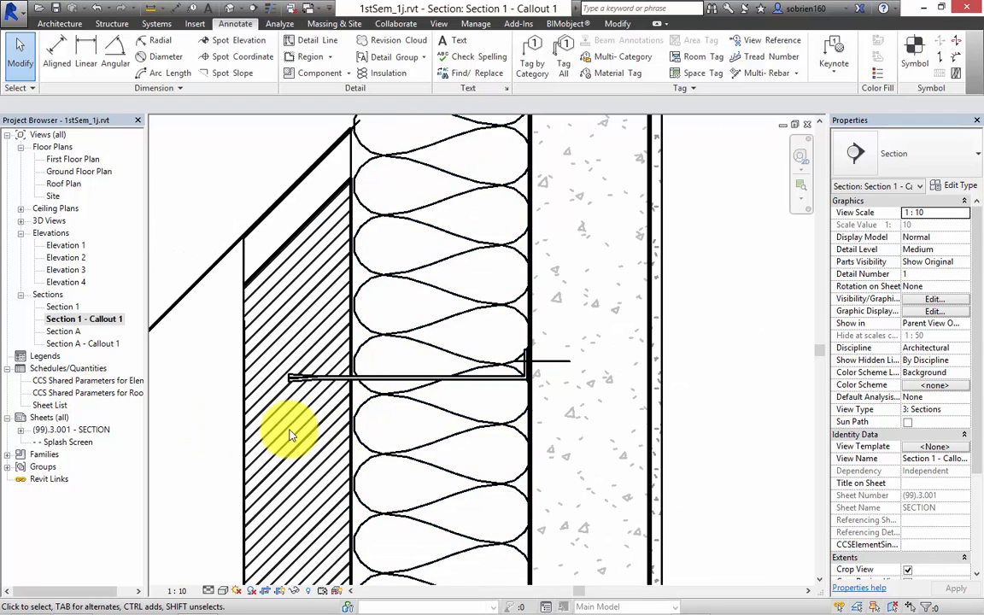
pyautogui.scroll(-3, 288, 437)
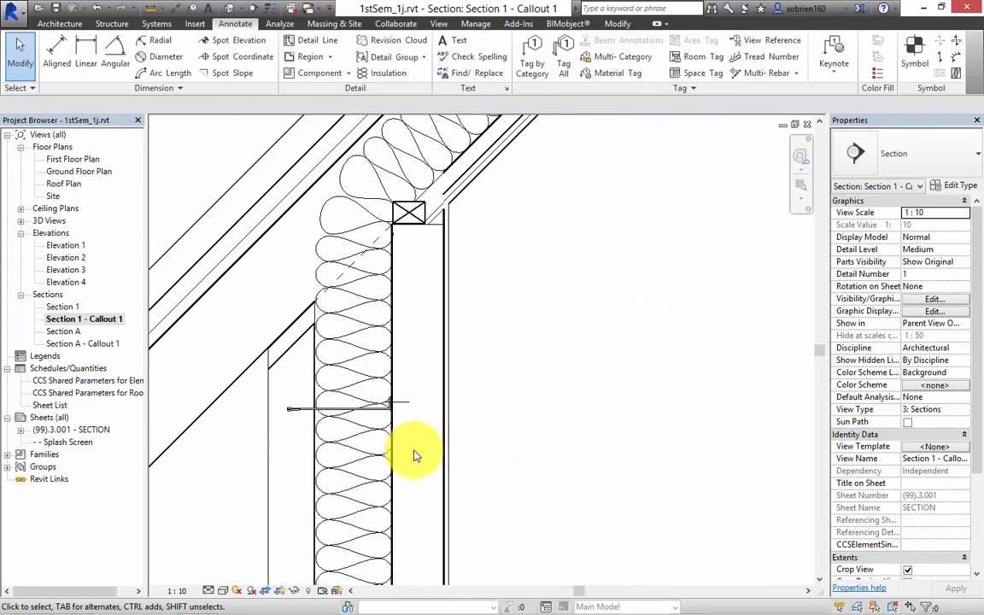
pyautogui.moveTo(568, 370); pyautogui.dragTo(575, 368, button='middle')
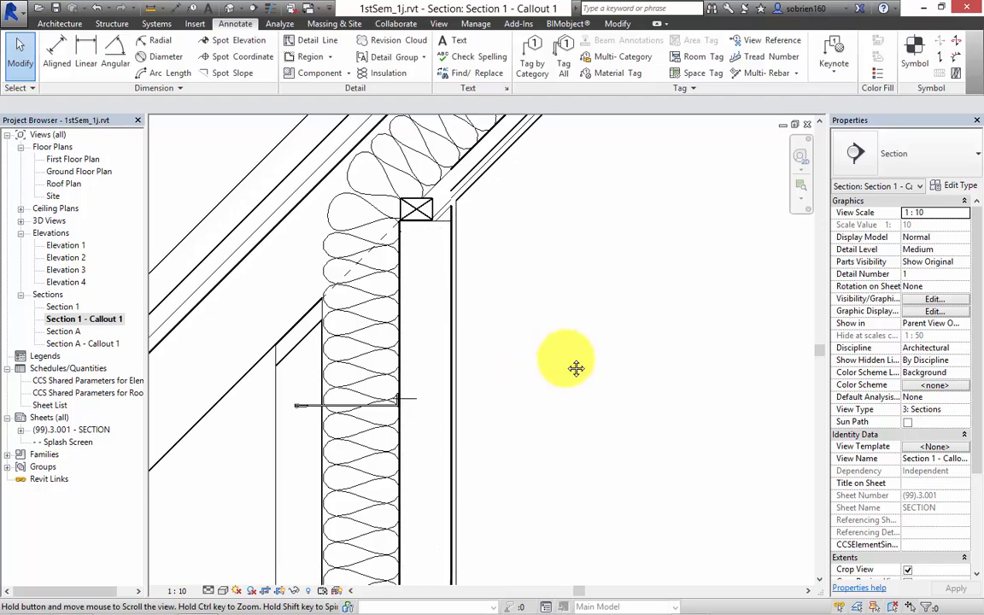
pyautogui.scroll(-3, 592, 350)
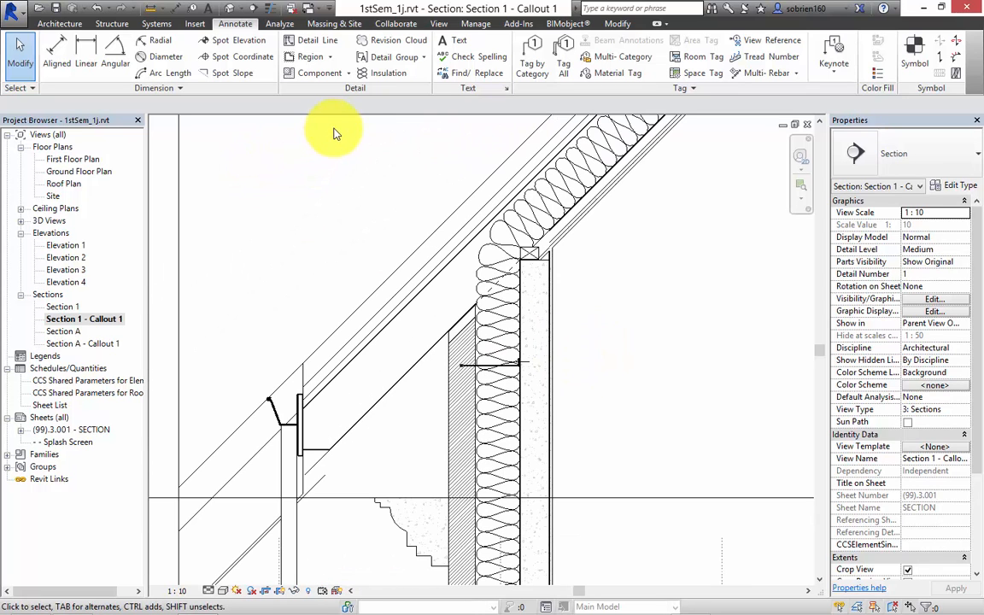
# Step: Draw a Brick repeating detail up the outer leaf from the Ground Floor Plan level to the underside of the roof slope, without saving the project
pyautogui.click(351, 75)
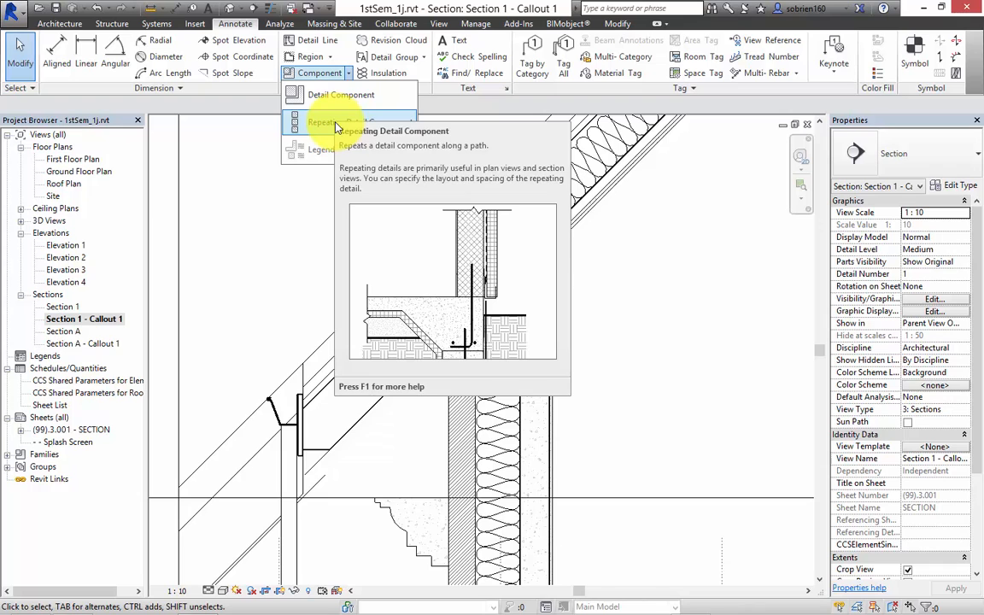
pyautogui.click(326, 125)
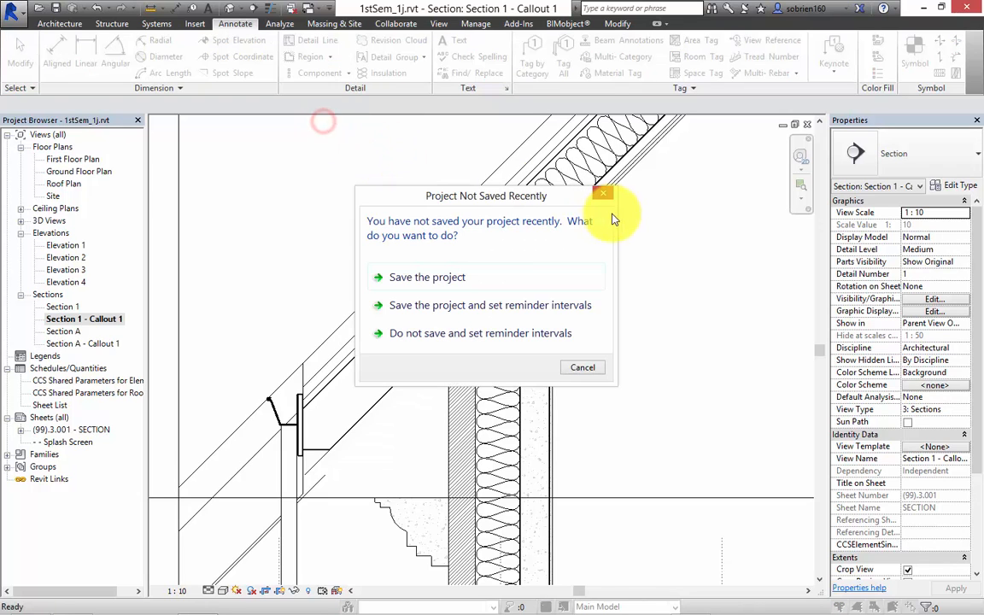
pyautogui.click(596, 370)
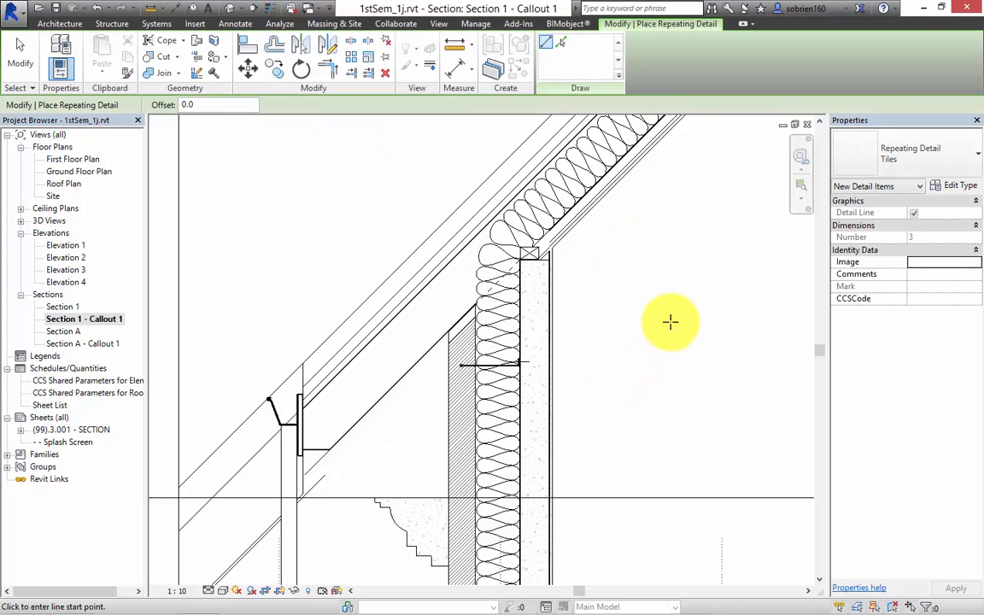
pyautogui.click(968, 168)
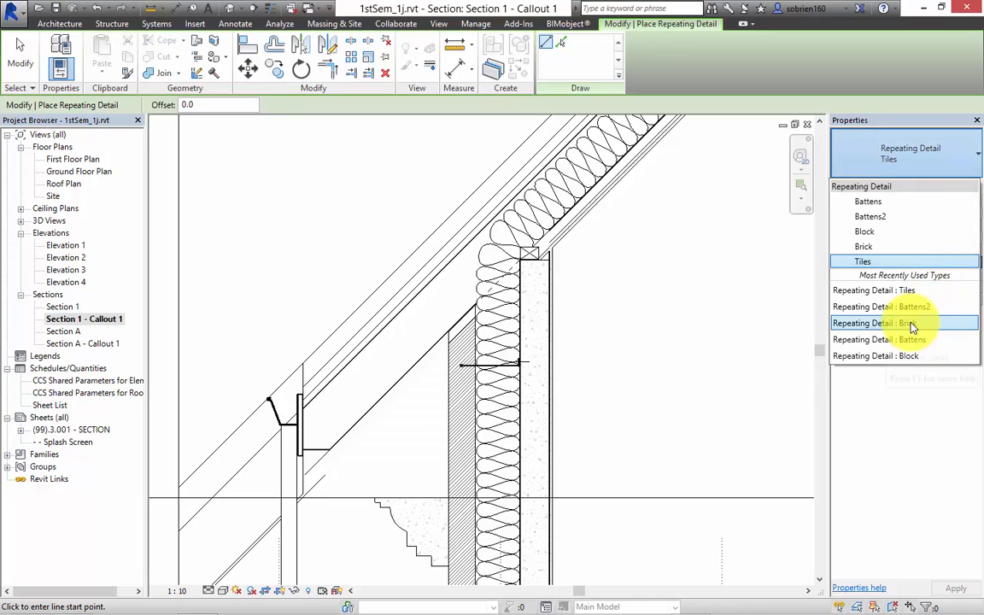
pyautogui.click(847, 323)
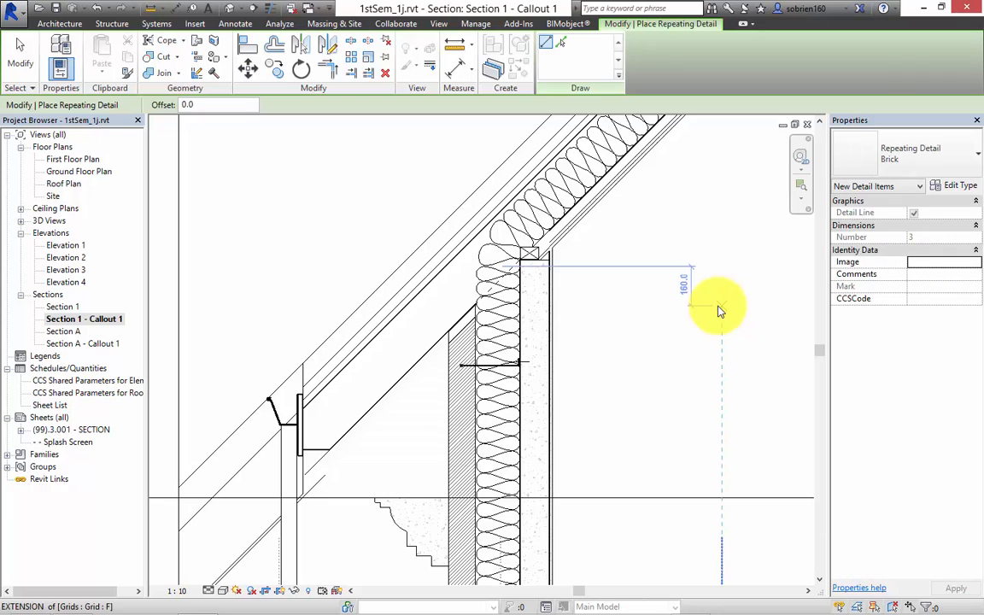
pyautogui.scroll(-5, 635, 304)
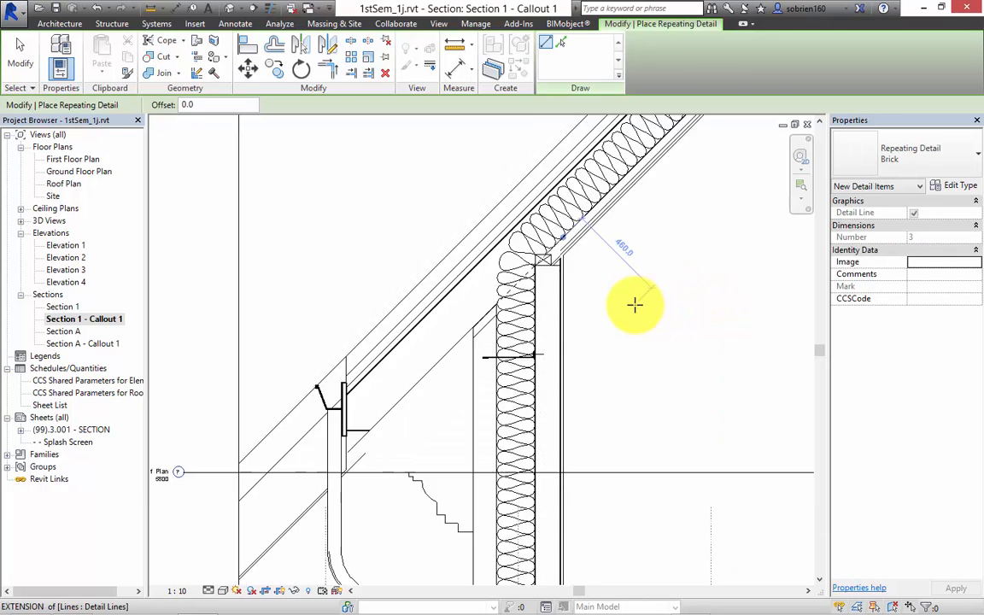
pyautogui.moveTo(657, 461); pyautogui.dragTo(630, 205, button='middle')
pyautogui.scroll(-2, 630, 207)
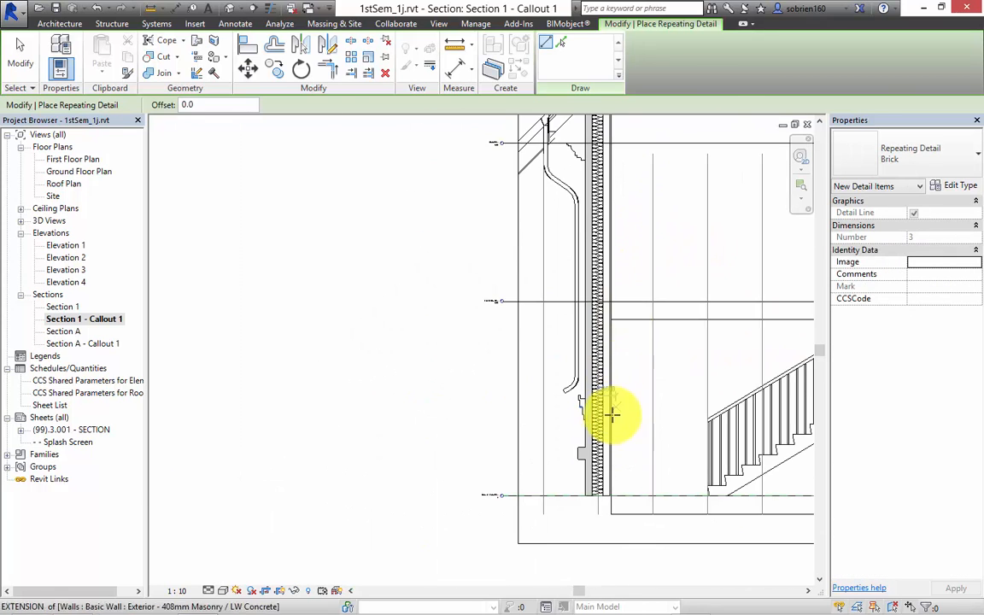
pyautogui.scroll(3, 576, 506)
pyautogui.scroll(2, 596, 505)
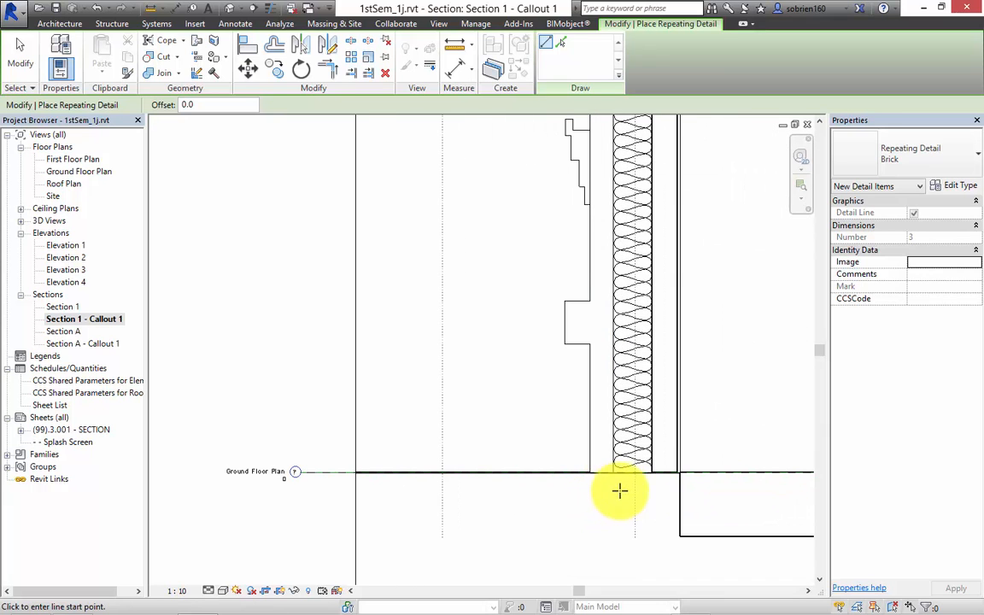
pyautogui.click(615, 472)
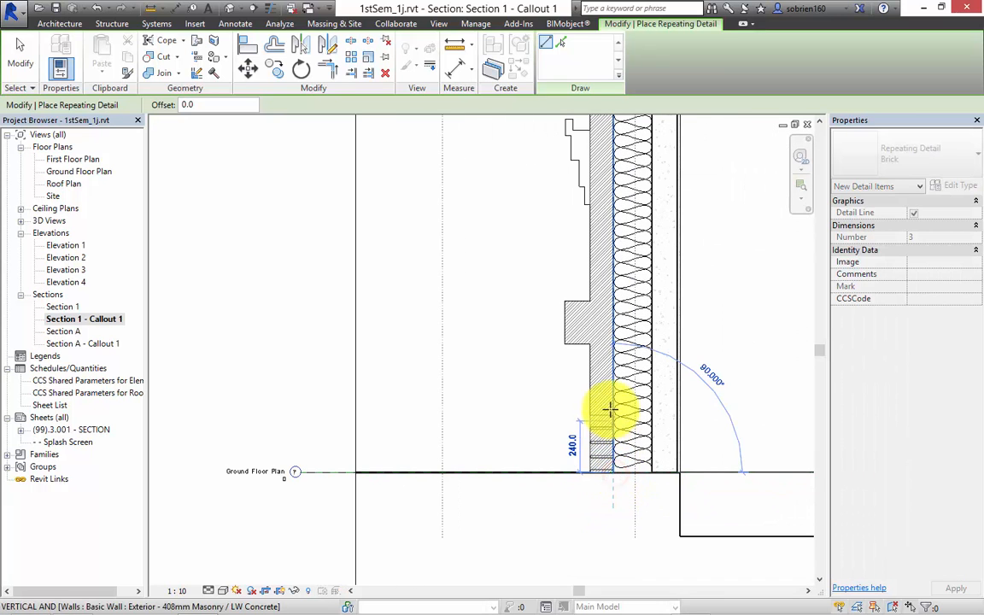
pyautogui.moveTo(613, 269); pyautogui.dragTo(570, 531, button='middle')
pyautogui.scroll(-2, 550, 478)
pyautogui.moveTo(532, 261); pyautogui.dragTo(488, 488, button='middle')
pyautogui.moveTo(513, 234); pyautogui.dragTo(497, 453, button='middle')
pyautogui.scroll(5, 463, 297)
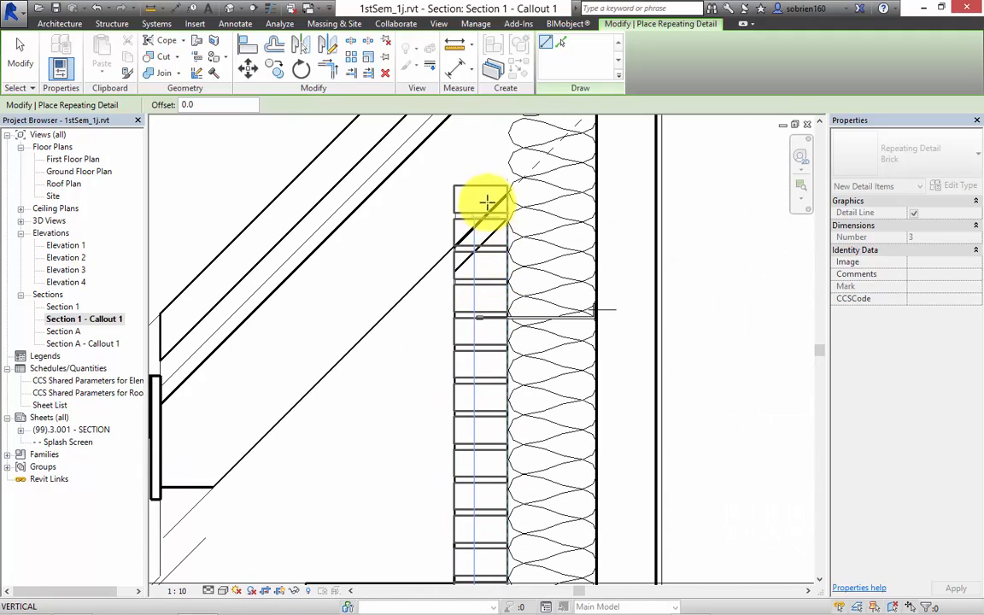
pyautogui.click(488, 196)
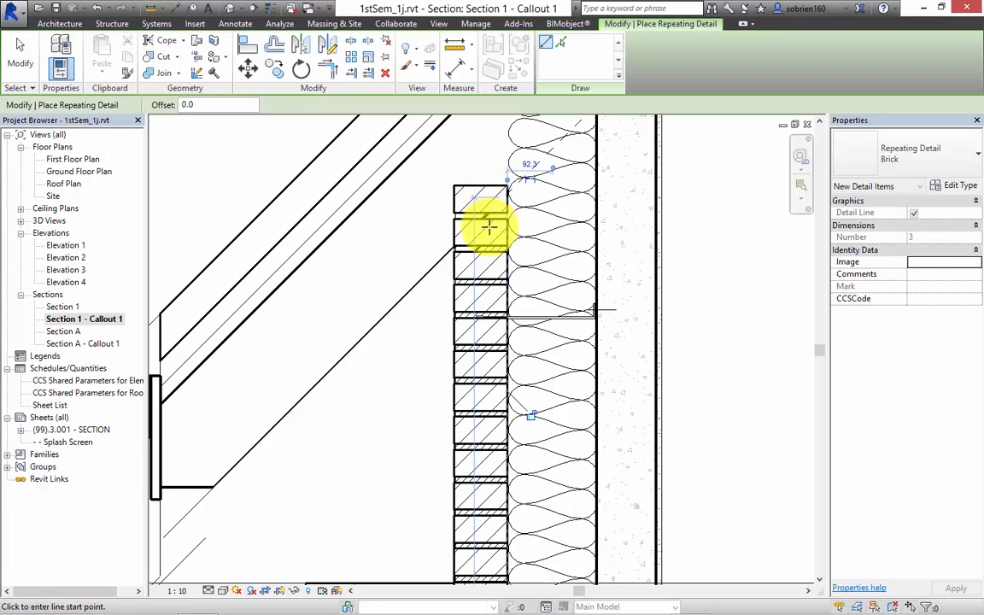
pyautogui.scroll(-4, 513, 402)
pyautogui.press('Escape')
pyautogui.press('Escape')
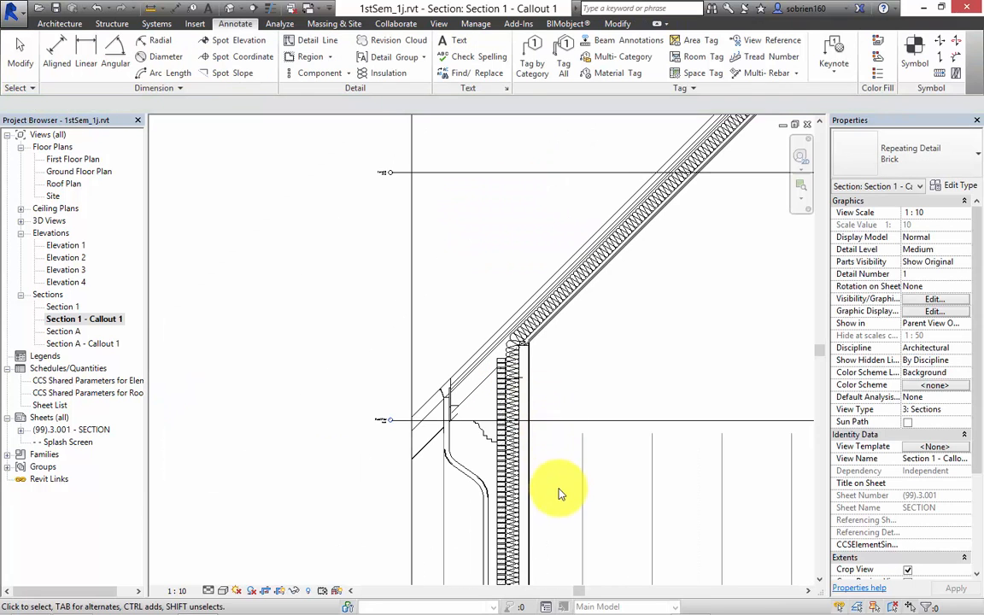
# Step: Nudge the fishtail tie upwards so that its tail sits within the mortar joint of the brick outer leaf
pyautogui.scroll(3, 461, 340)
pyautogui.click(464, 345)
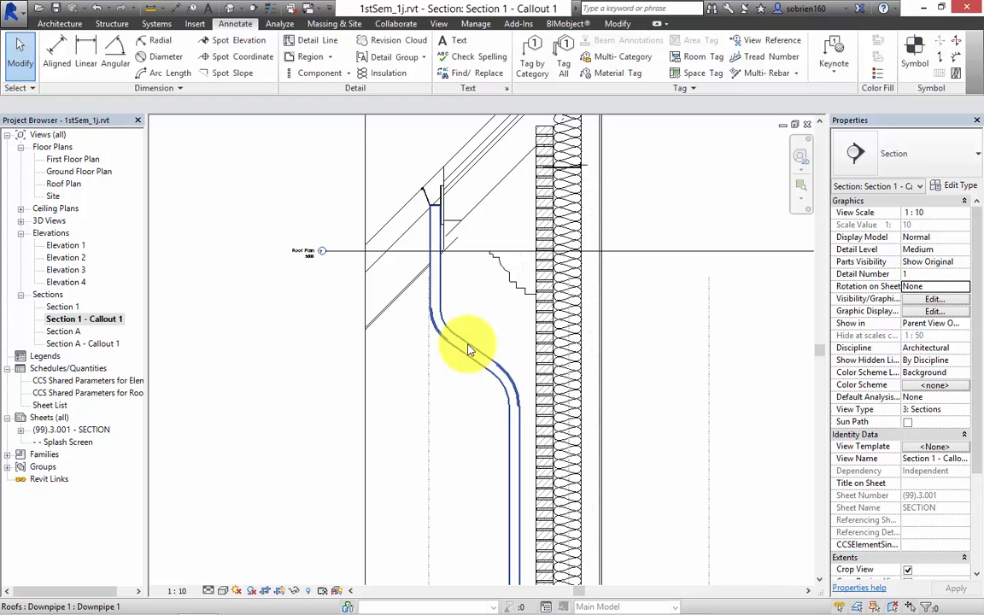
pyautogui.scroll(4, 534, 121)
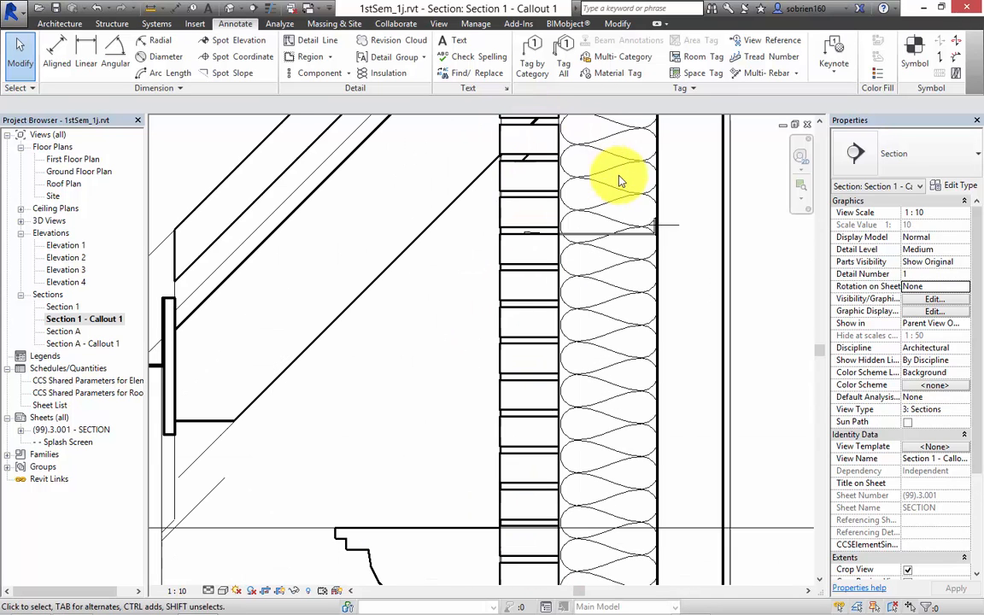
pyautogui.scroll(2, 636, 242)
pyautogui.click(569, 233)
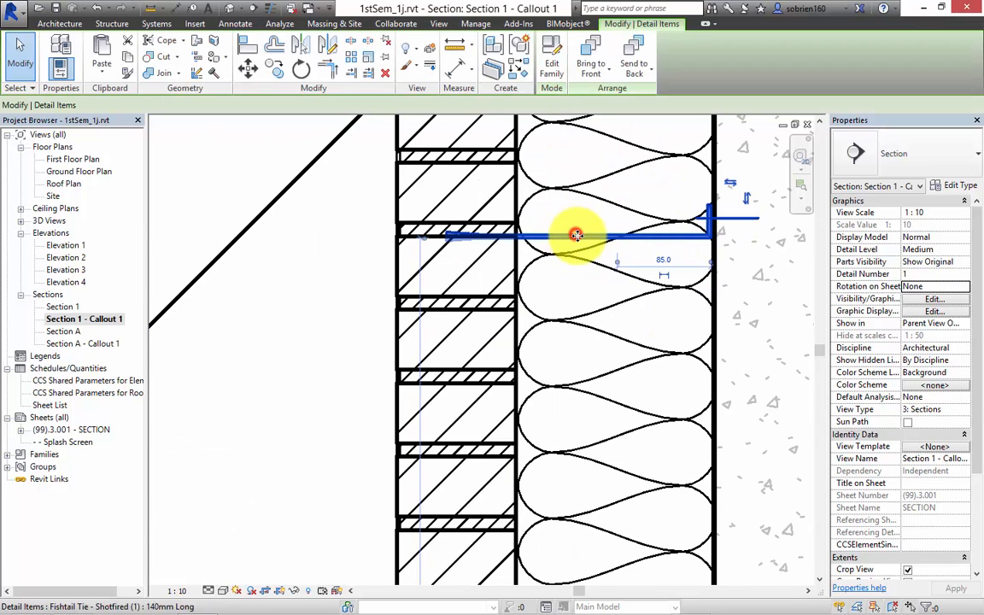
pyautogui.press('Up')
pyautogui.press('Up')
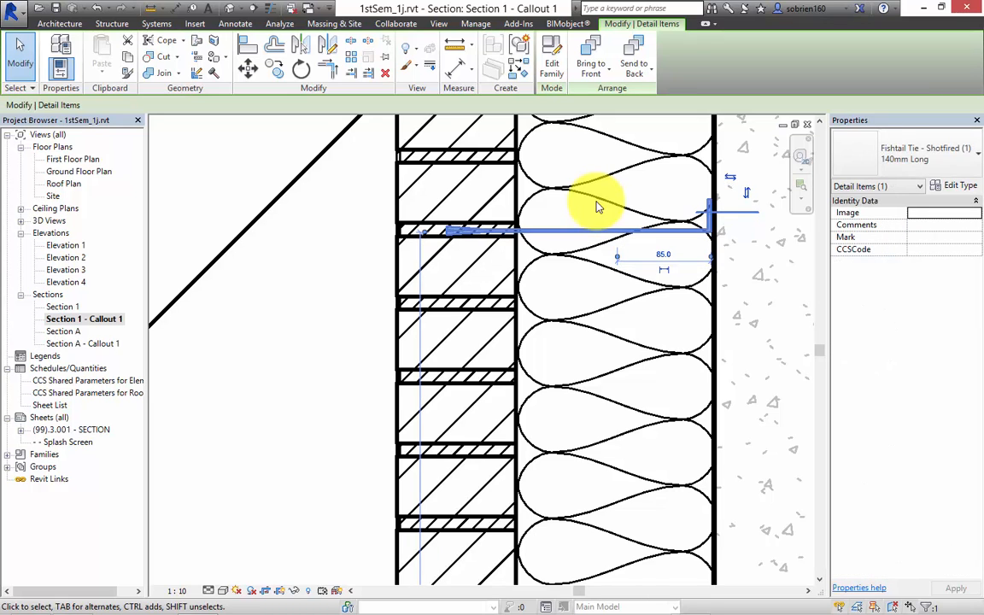
pyautogui.press('Down')
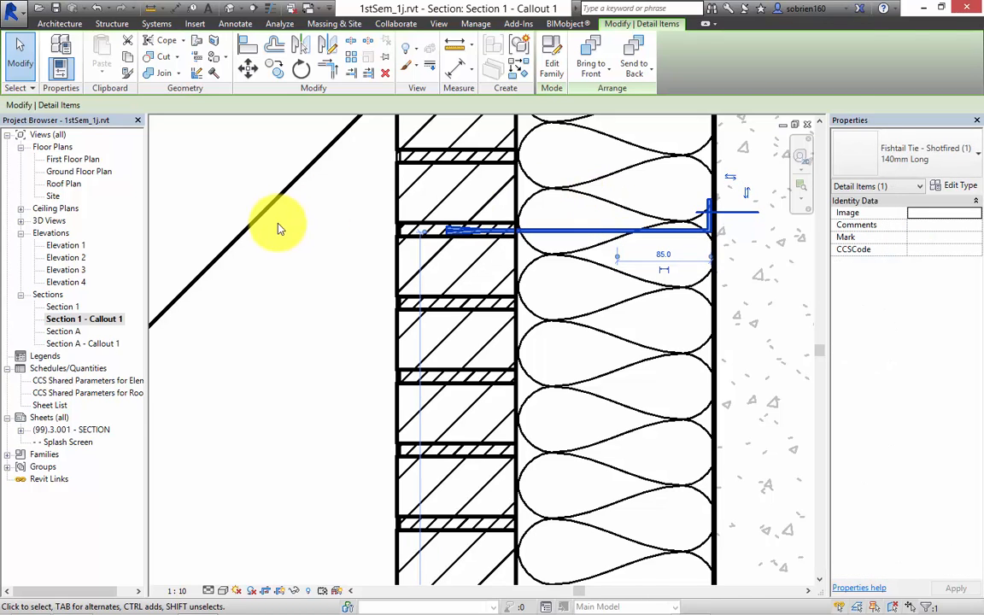
pyautogui.click(286, 253)
pyautogui.scroll(-2, 339, 298)
pyautogui.scroll(-3, 290, 373)
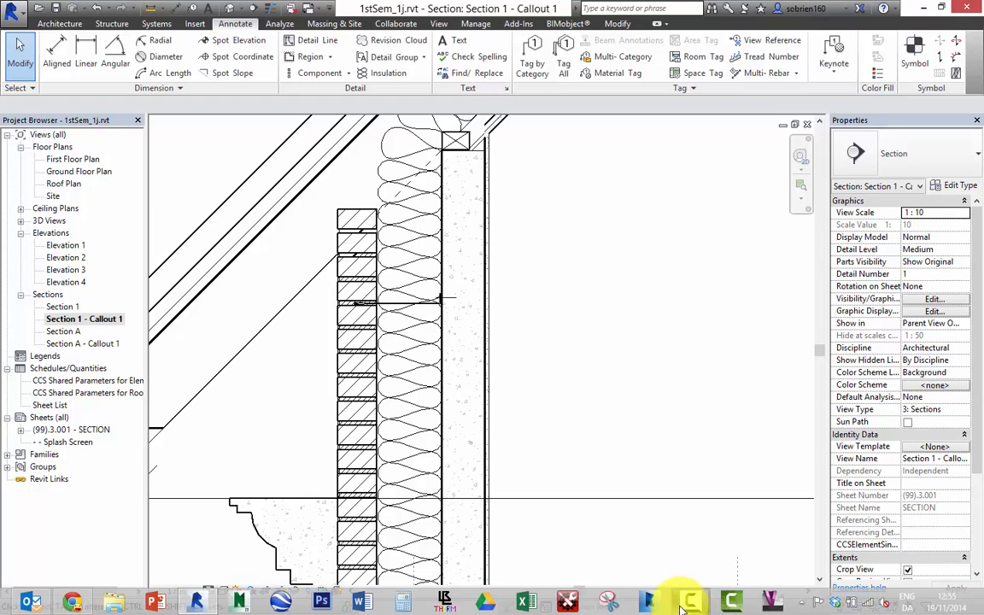
pyautogui.click(682, 604)
pyautogui.click(869, 561)
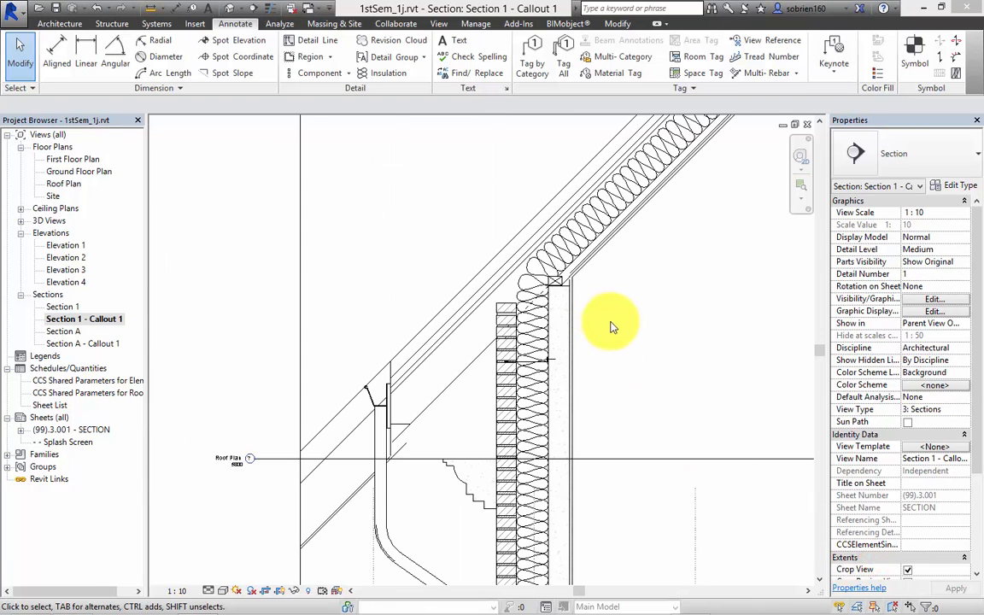
# Step: Examine the junction between the sloping roof insulation, the timber on the concrete leaf and the inner lining
pyautogui.moveTo(614, 329)
pyautogui.mouseDown(button='middle')
pyautogui.moveTo(626, 305)
pyautogui.moveTo(607, 337)
pyautogui.mouseUp(button='middle')
pyautogui.scroll(2, 512, 299)
pyautogui.moveTo(580, 285)
pyautogui.mouseDown(button='middle')
pyautogui.moveTo(477, 443)
pyautogui.moveTo(569, 357)
pyautogui.moveTo(571, 391)
pyautogui.moveTo(703, 237)
pyautogui.moveTo(634, 317)
pyautogui.moveTo(485, 384)
pyautogui.mouseUp(button='middle')
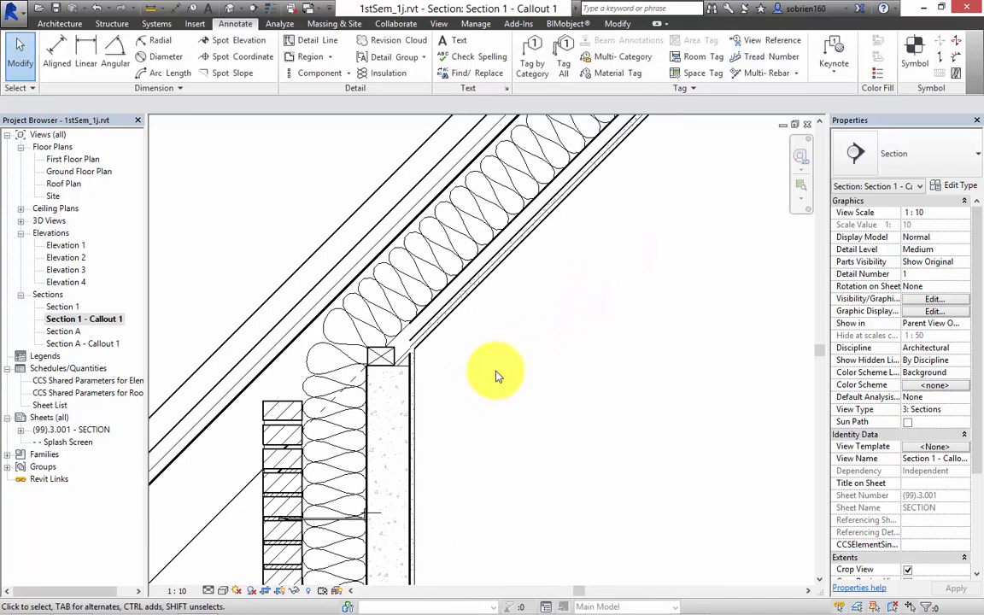
pyautogui.moveTo(488, 388); pyautogui.dragTo(522, 397, button='middle')
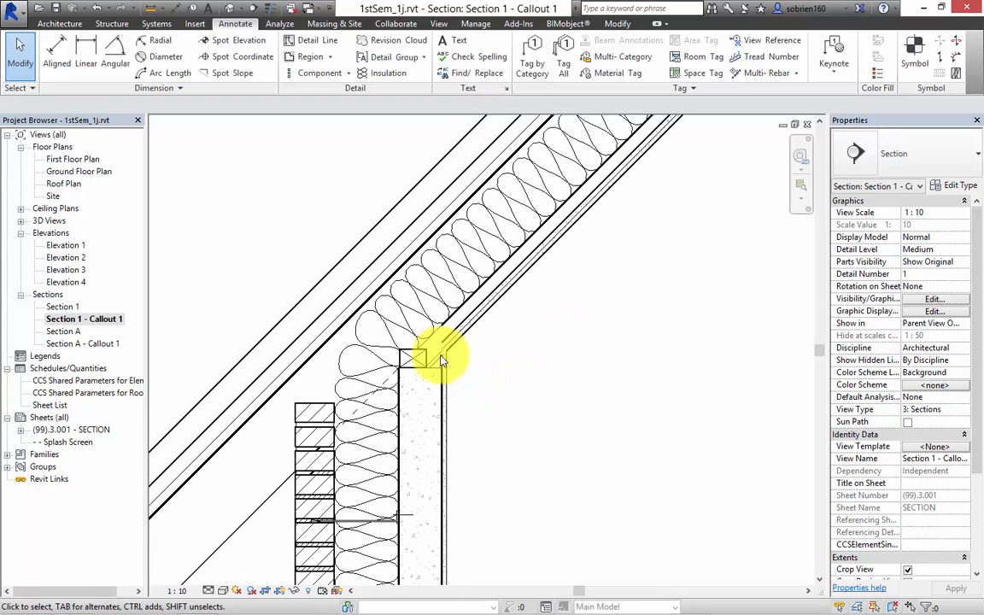
pyautogui.scroll(2, 439, 356)
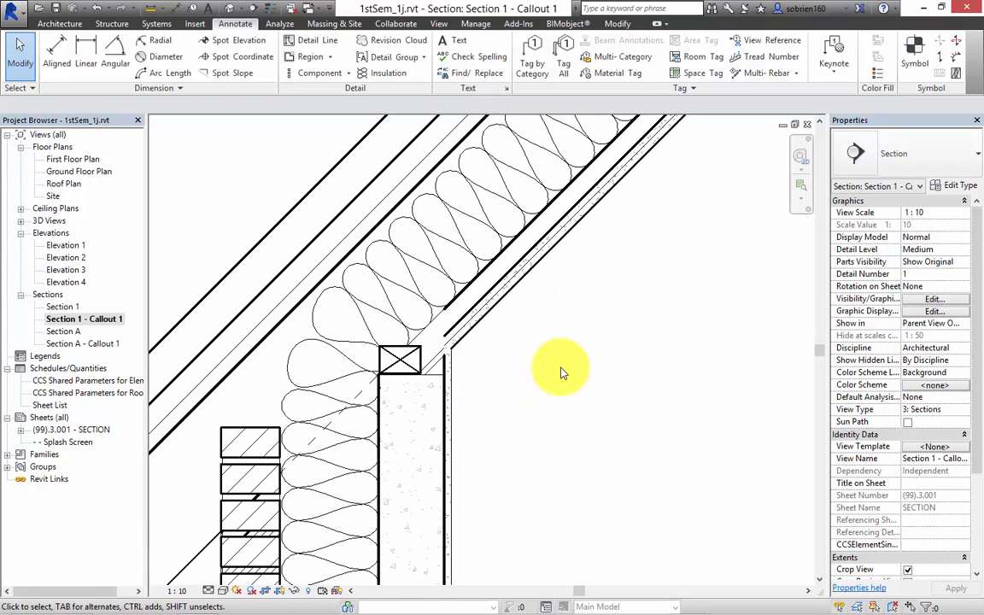
pyautogui.moveTo(560, 369); pyautogui.dragTo(503, 370, button='middle')
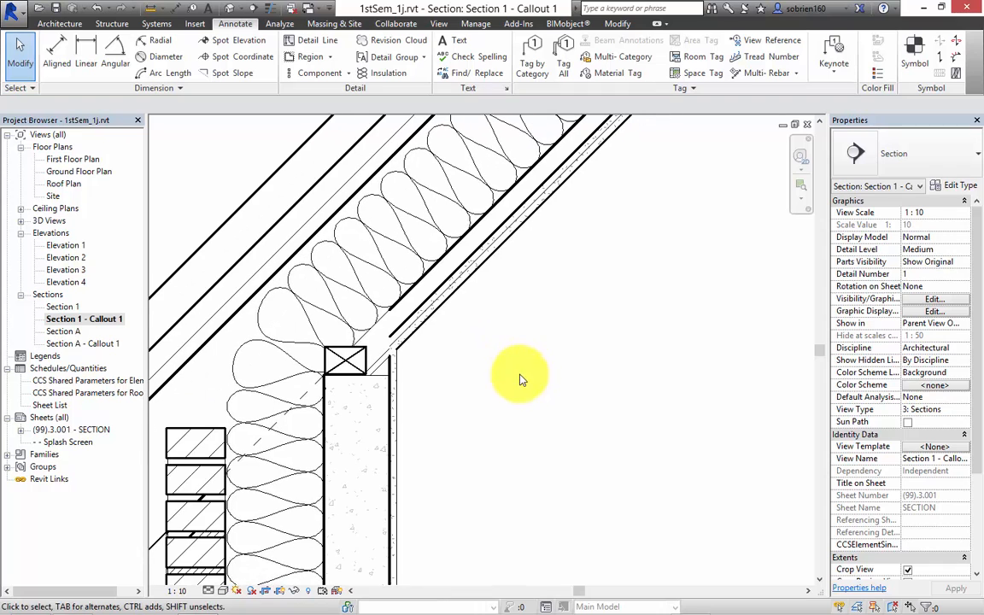
pyautogui.scroll(-1, 521, 378)
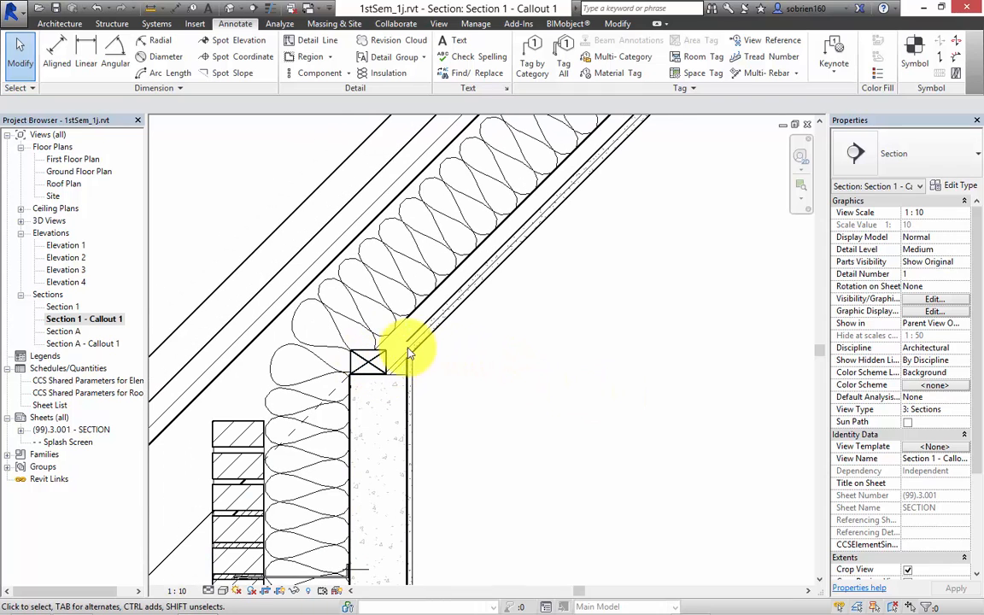
pyautogui.moveTo(431, 334)
pyautogui.mouseDown(button='middle')
pyautogui.moveTo(433, 427)
pyautogui.moveTo(377, 399)
pyautogui.mouseUp(button='middle')
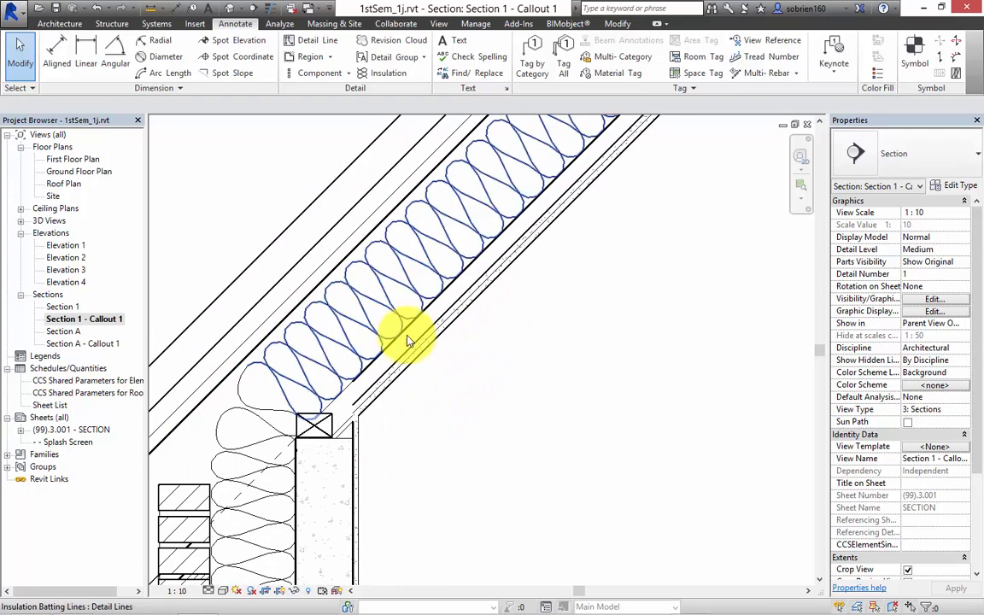
pyautogui.moveTo(549, 236); pyautogui.dragTo(468, 351, button='middle')
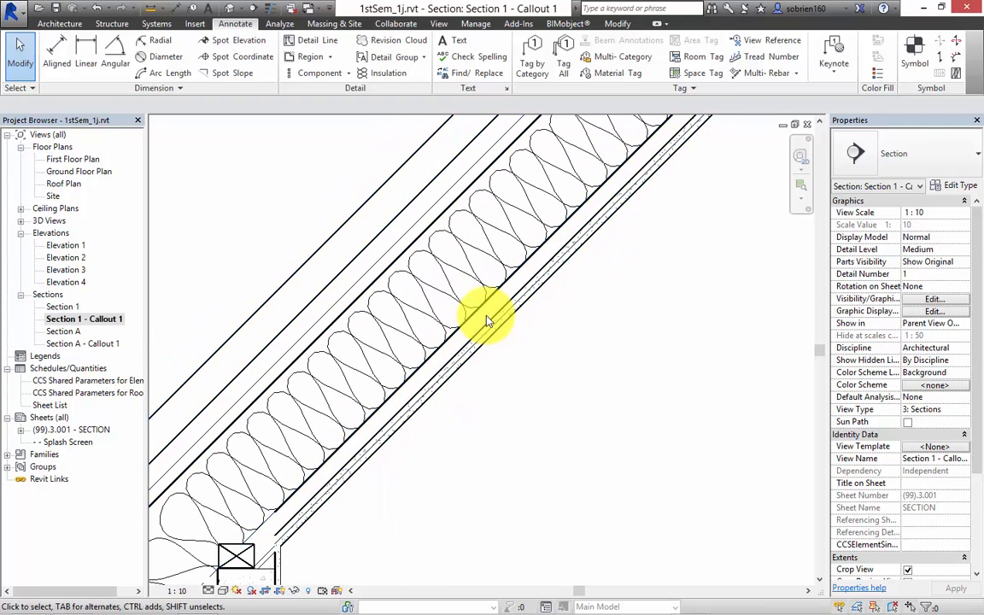
pyautogui.moveTo(484, 310); pyautogui.dragTo(507, 436, button='middle')
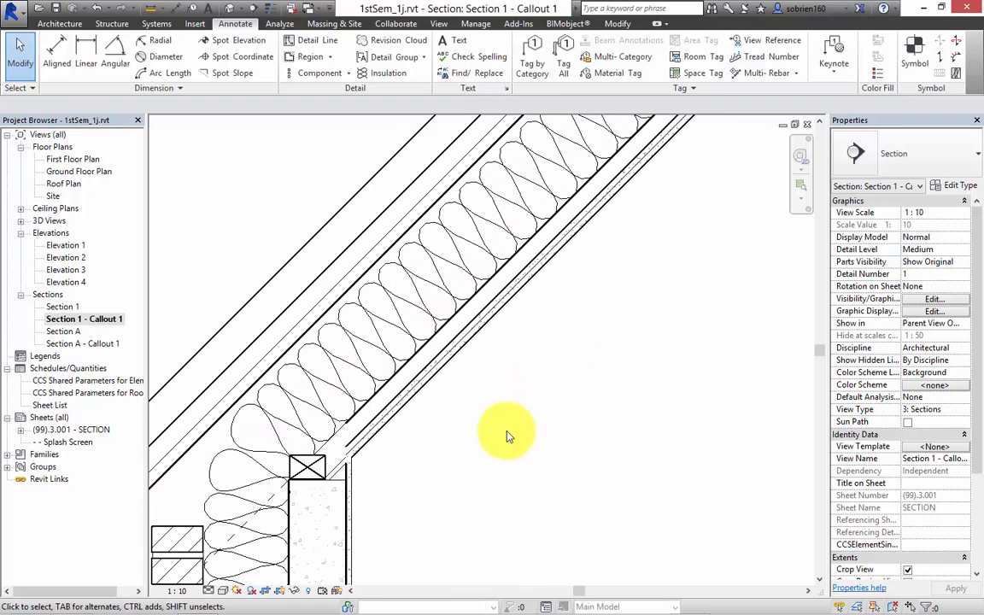
# Step: Copy the 50x75 timber on top of the concrete leaf horizontally into the empty area on the room side of the wall
pyautogui.click(308, 466)
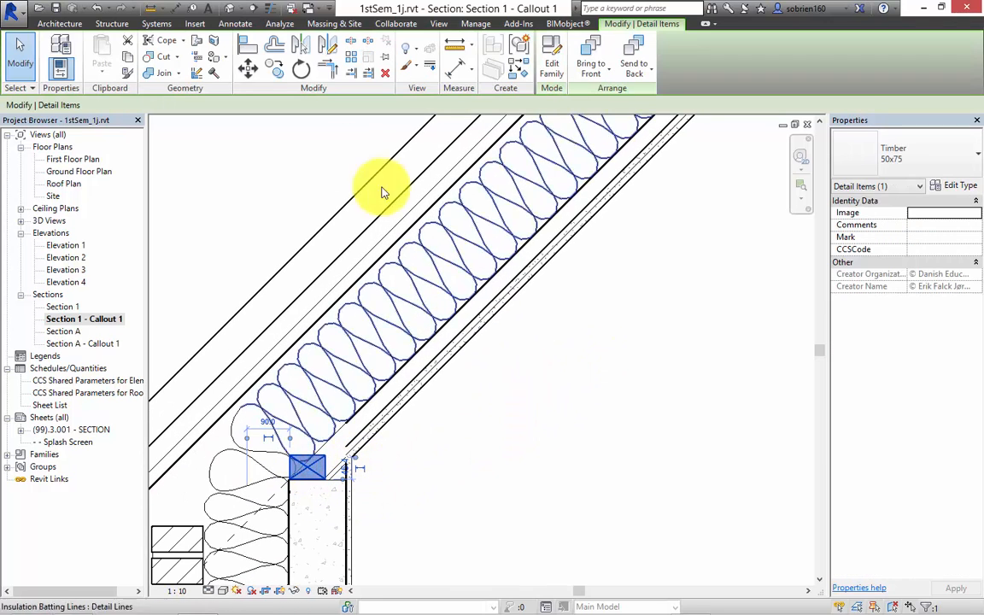
pyautogui.click(273, 68)
pyautogui.click(310, 469)
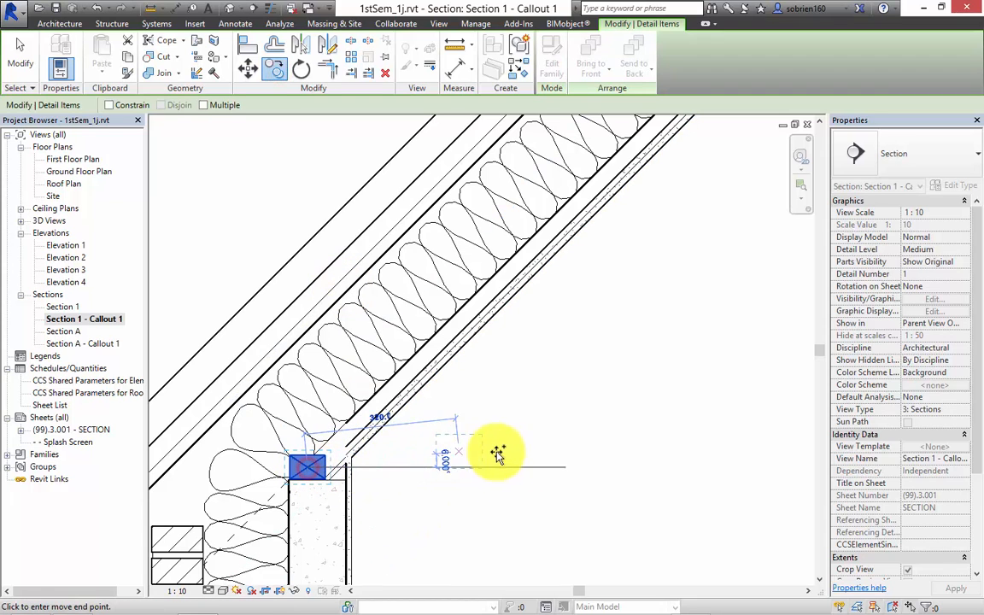
pyautogui.click(538, 464)
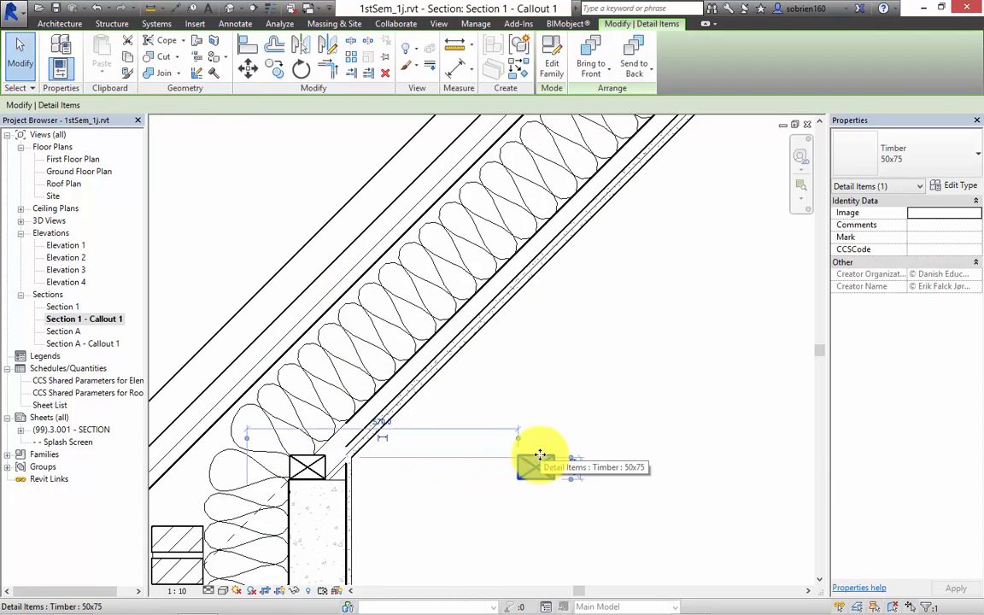
pyautogui.press('Escape')
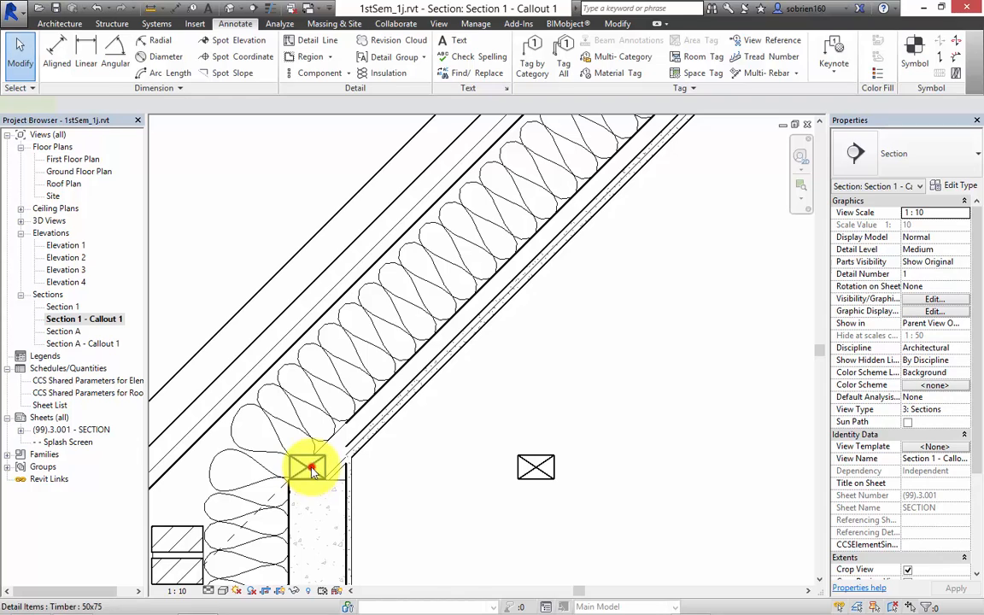
pyautogui.click(307, 468)
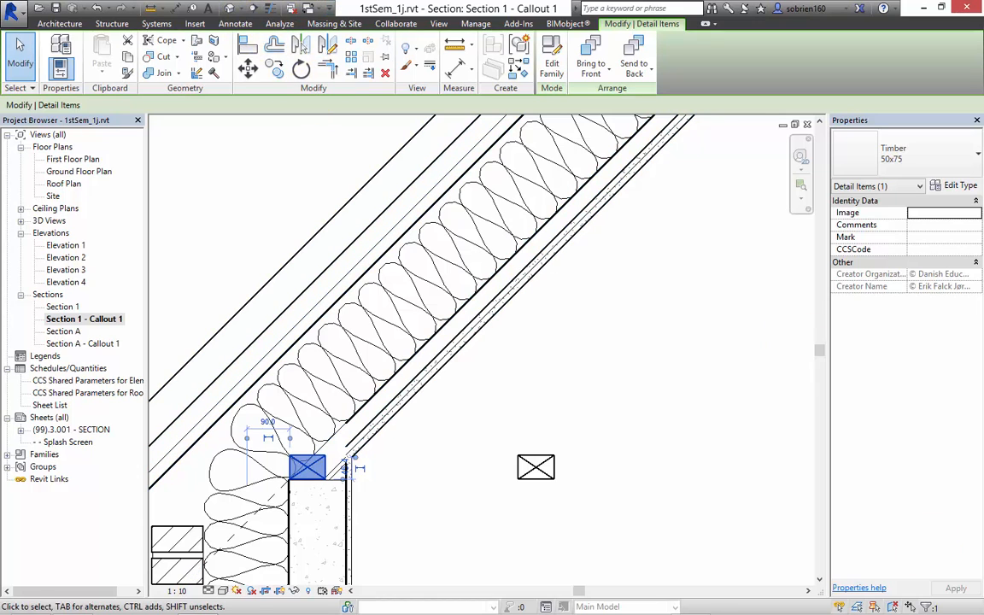
pyautogui.click(694, 601)
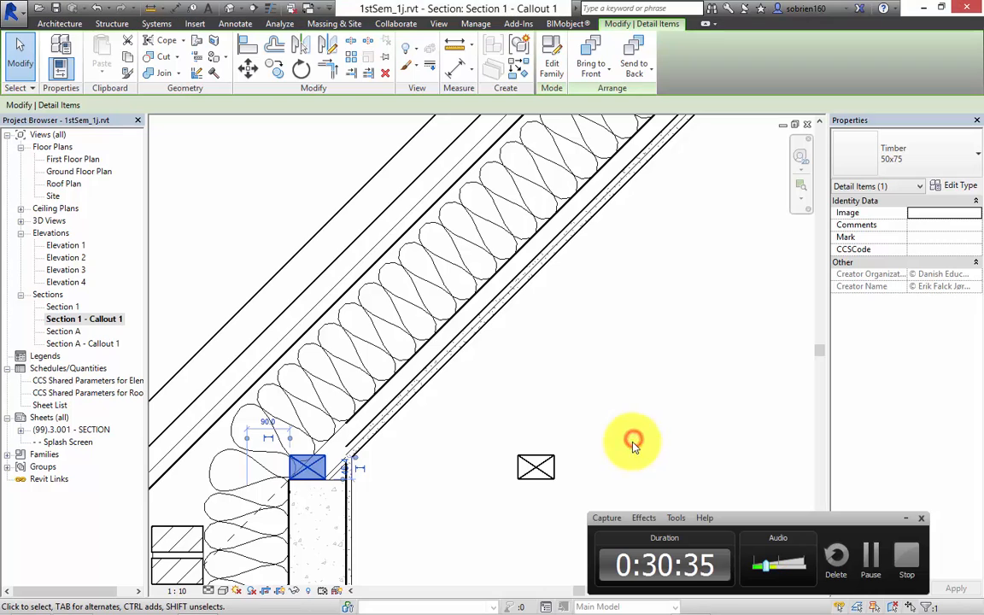
pyautogui.click(692, 411)
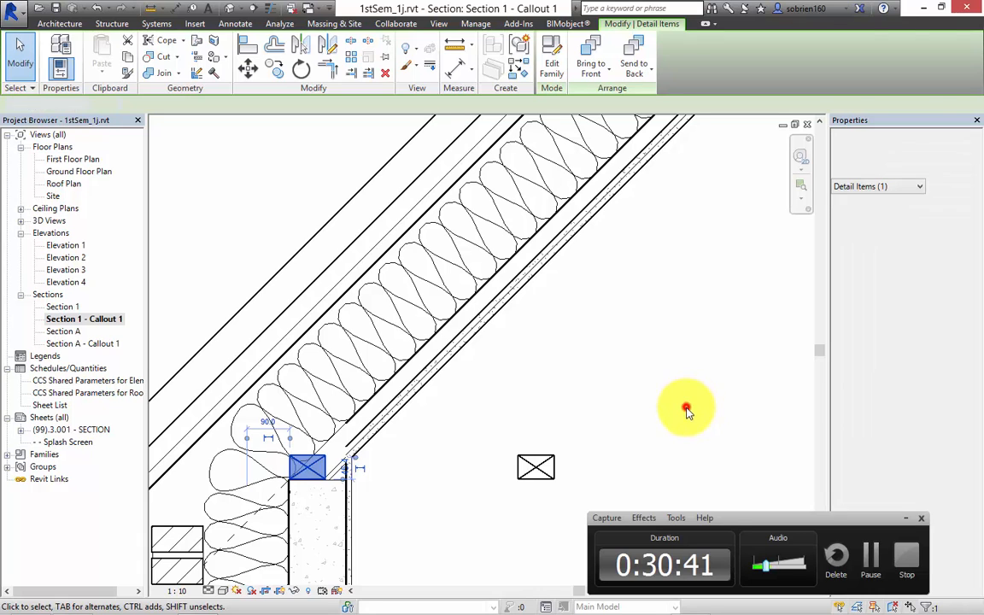
pyautogui.click(906, 518)
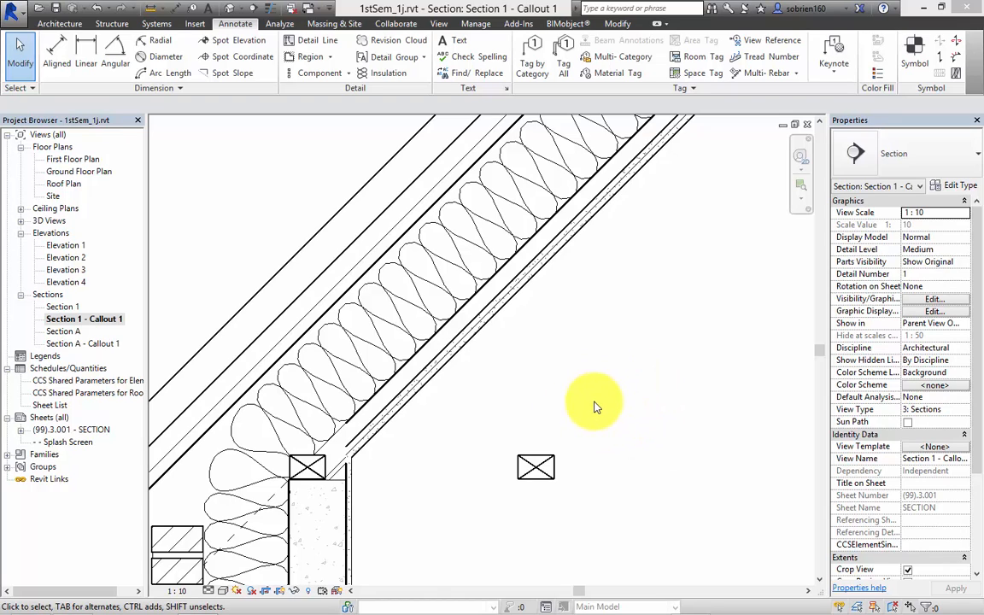
# Step: Duplicate the type of the copied timber on the room side as a new Timber type named "35X50 3"
pyautogui.click(568, 471)
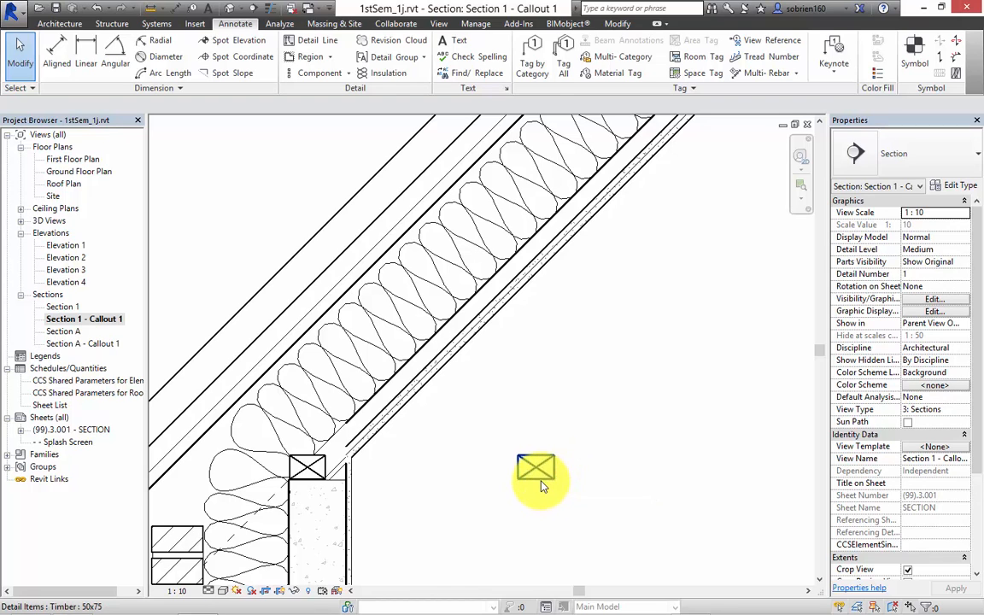
pyautogui.click(543, 480)
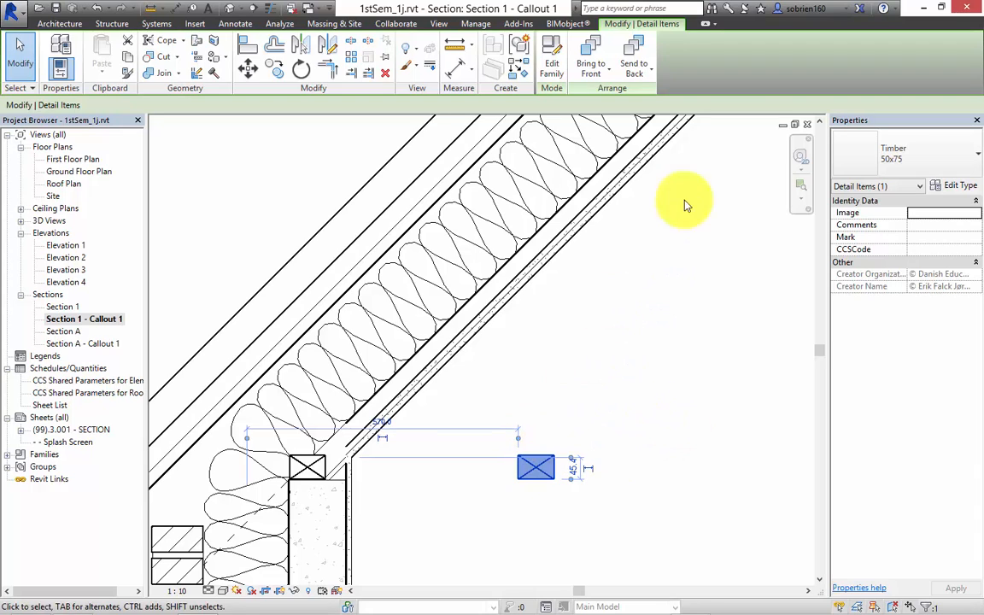
pyautogui.click(951, 188)
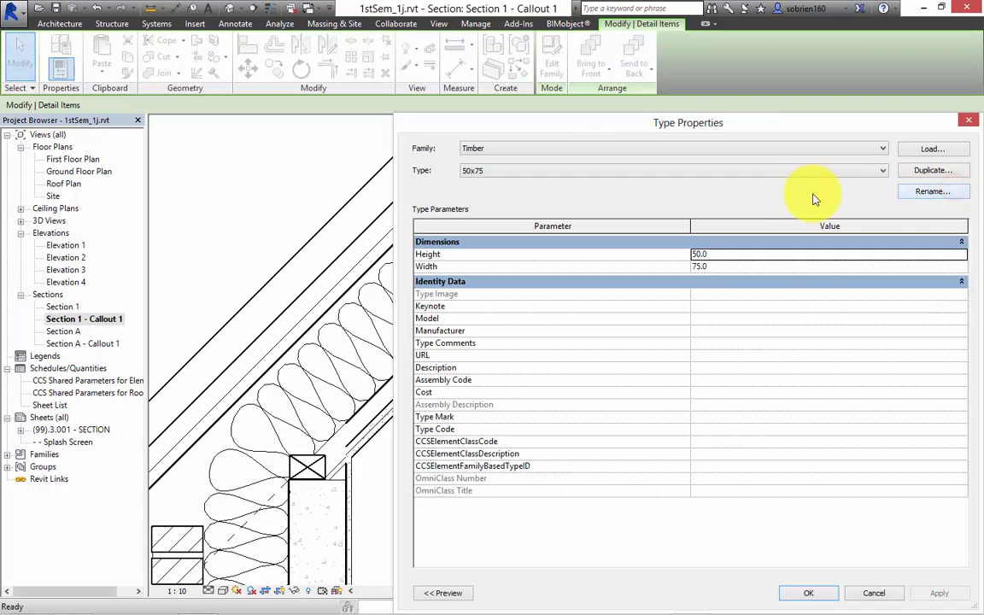
pyautogui.click(922, 171)
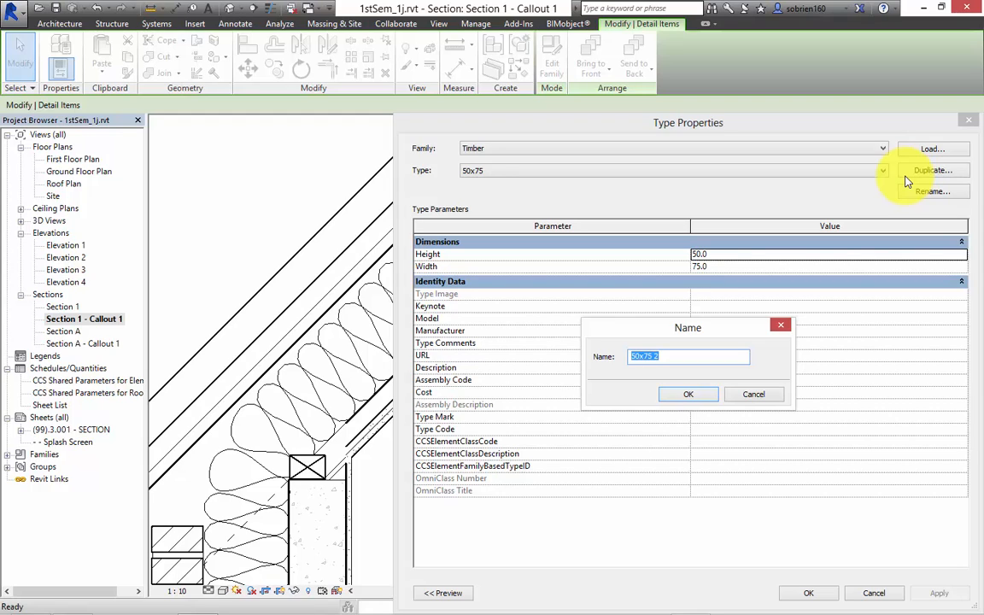
pyautogui.write('35X50 3')
pyautogui.click(692, 399)
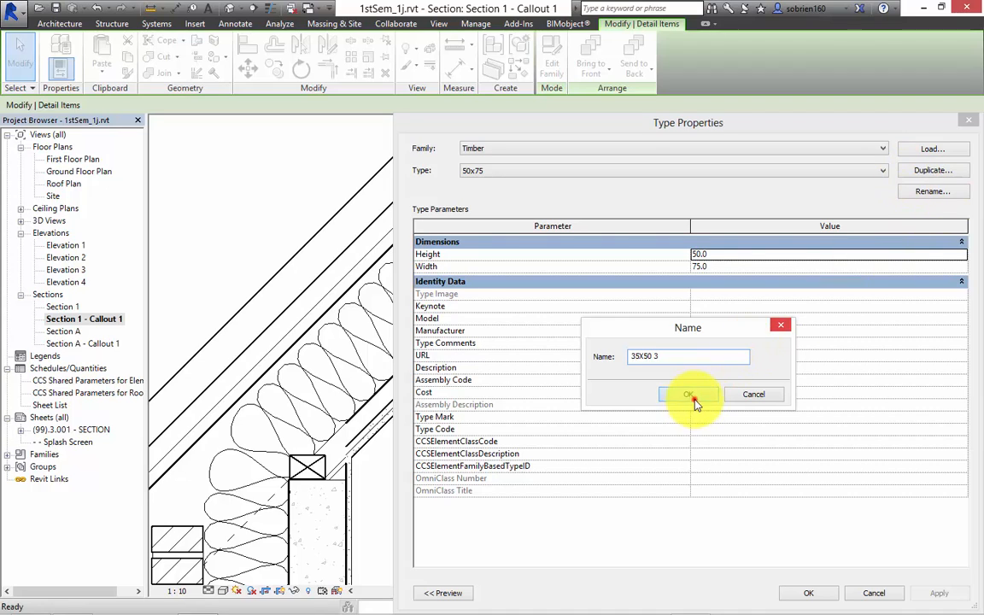
# Step: Set the new timber type's height to 35 and width to 50 and apply it to the copied timber
pyautogui.click(709, 255)
pyautogui.write('3')
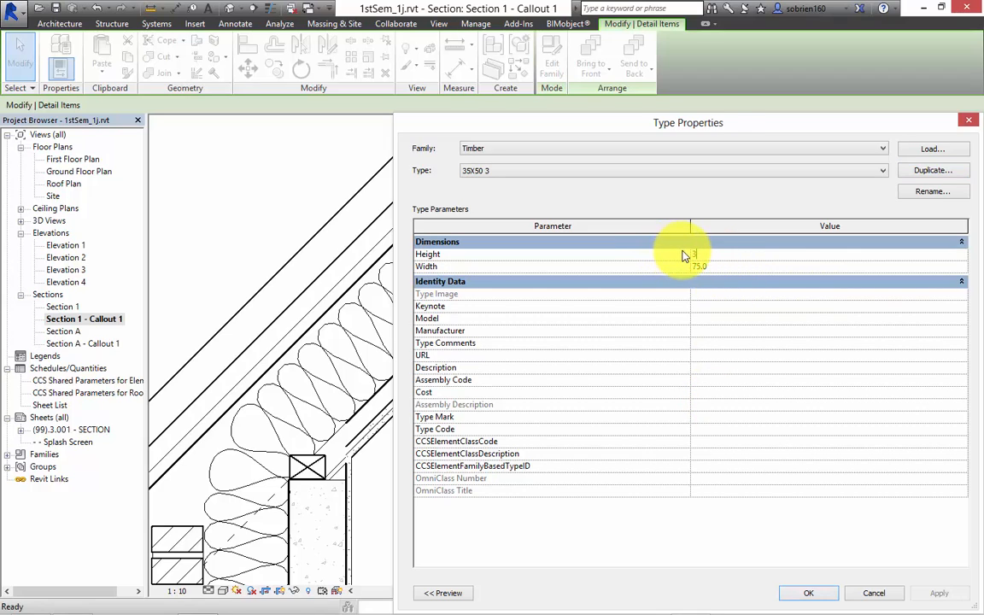
pyautogui.write('5')
pyautogui.press('Tab')
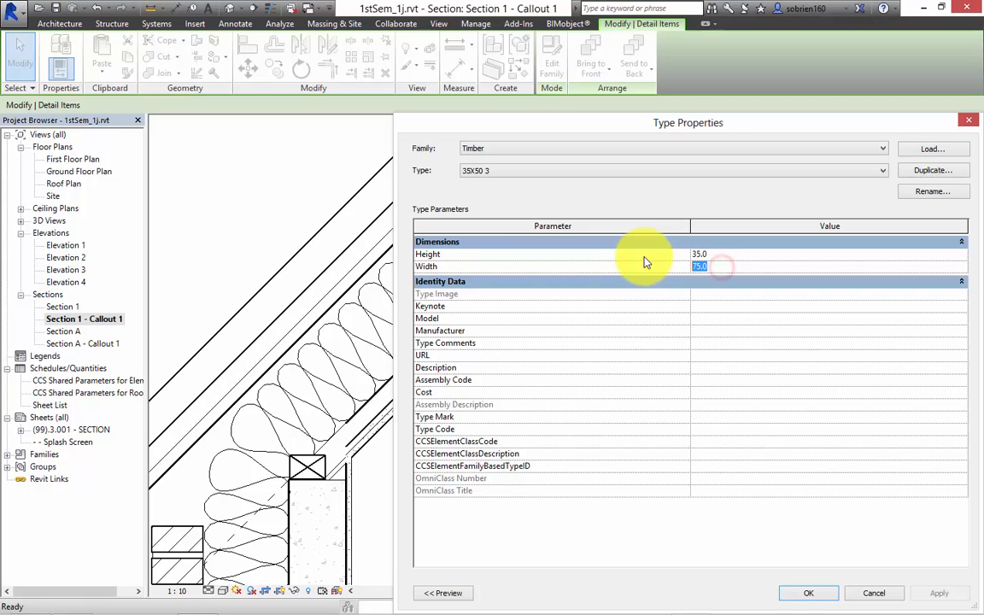
pyautogui.write('5')
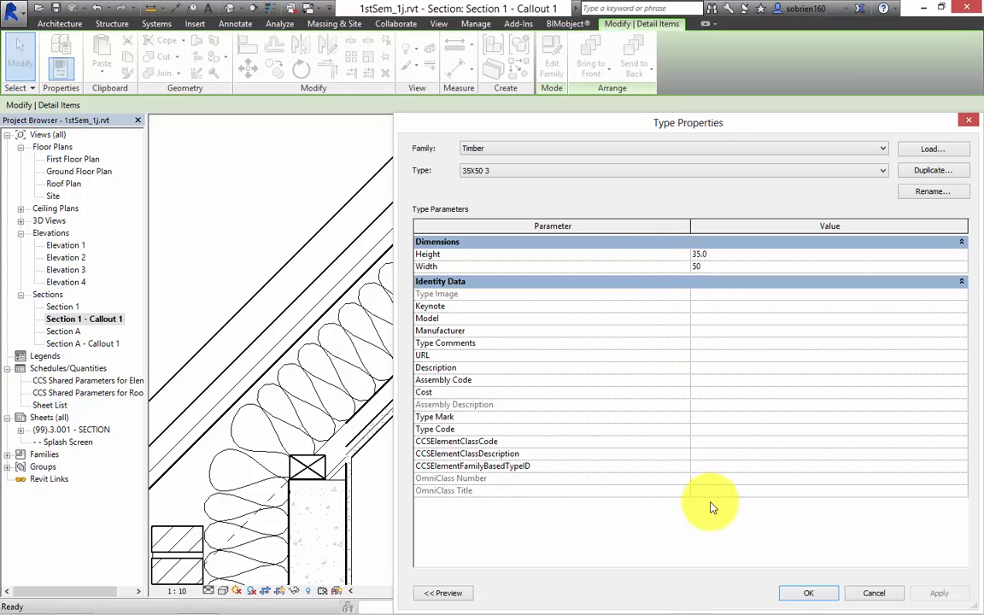
pyautogui.click(802, 594)
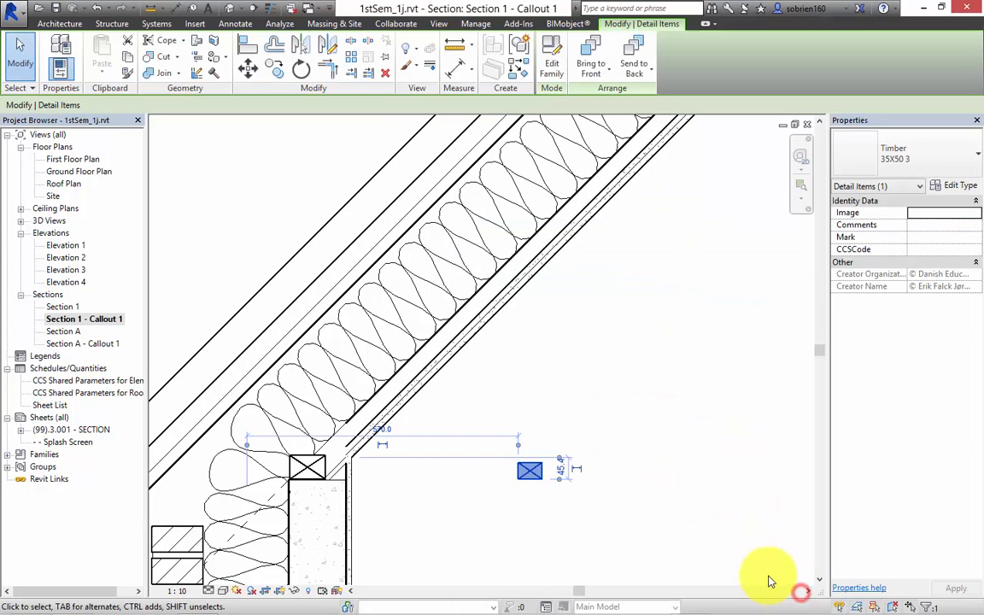
pyautogui.click(718, 543)
# Step: Align the 35X50 3 timber to the sloping layer line on the inner side of the roof
pyautogui.scroll(2, 538, 465)
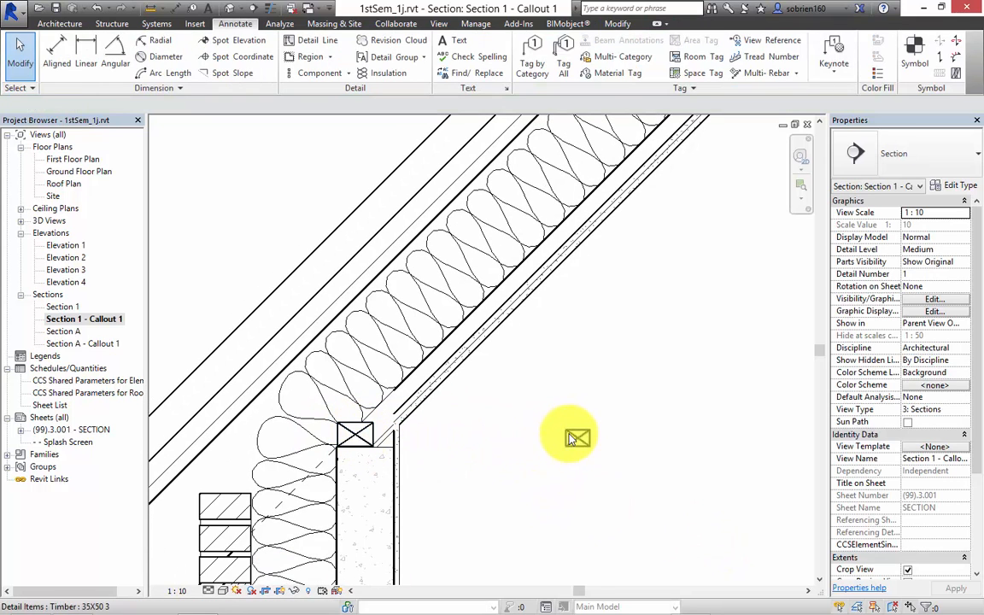
pyautogui.click(532, 456)
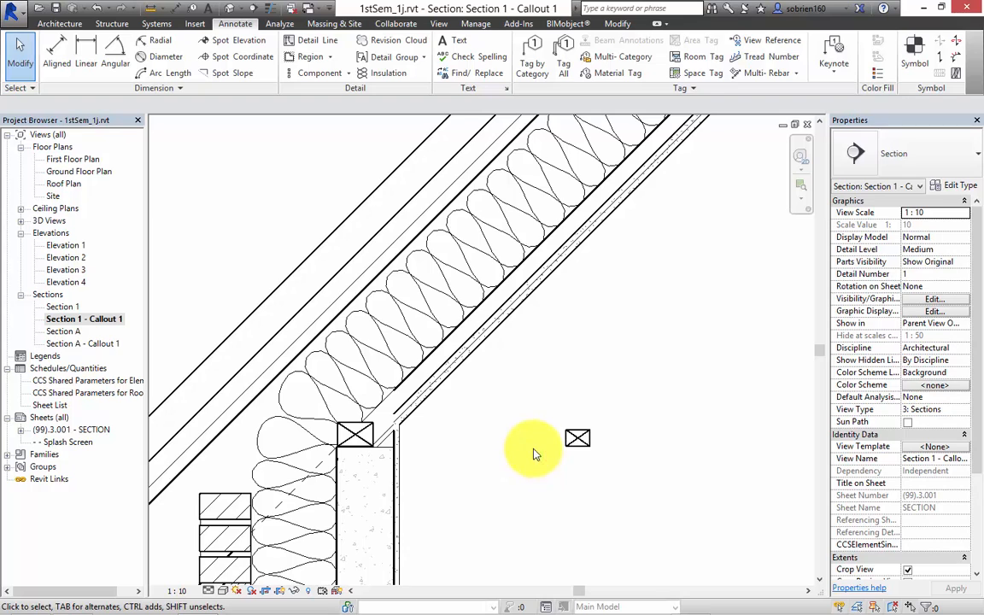
pyautogui.moveTo(530, 450)
pyautogui.mouseDown(button='middle')
pyautogui.moveTo(508, 453)
pyautogui.moveTo(520, 454)
pyautogui.moveTo(518, 445)
pyautogui.mouseUp(button='middle')
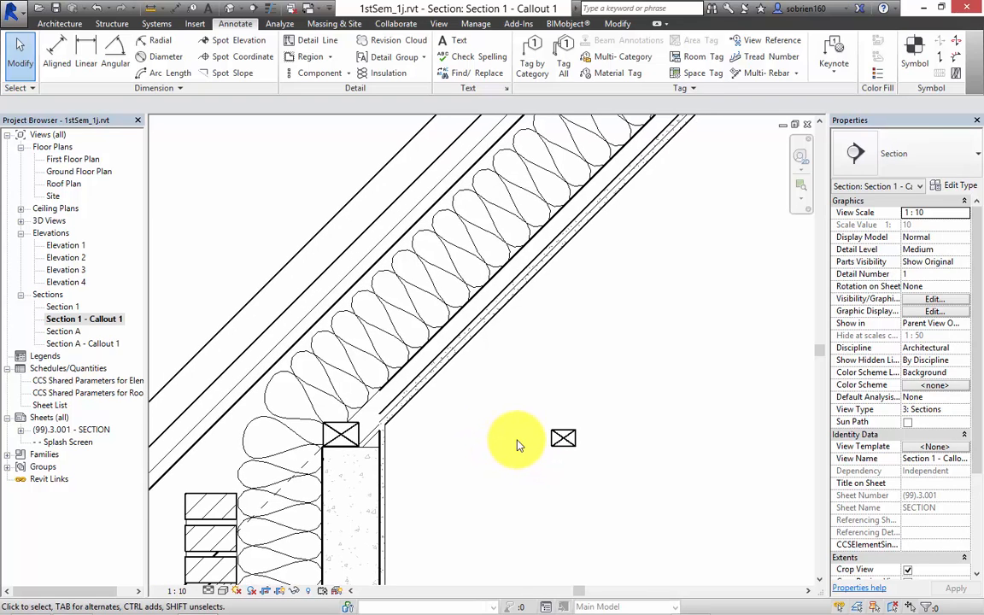
pyautogui.click(564, 440)
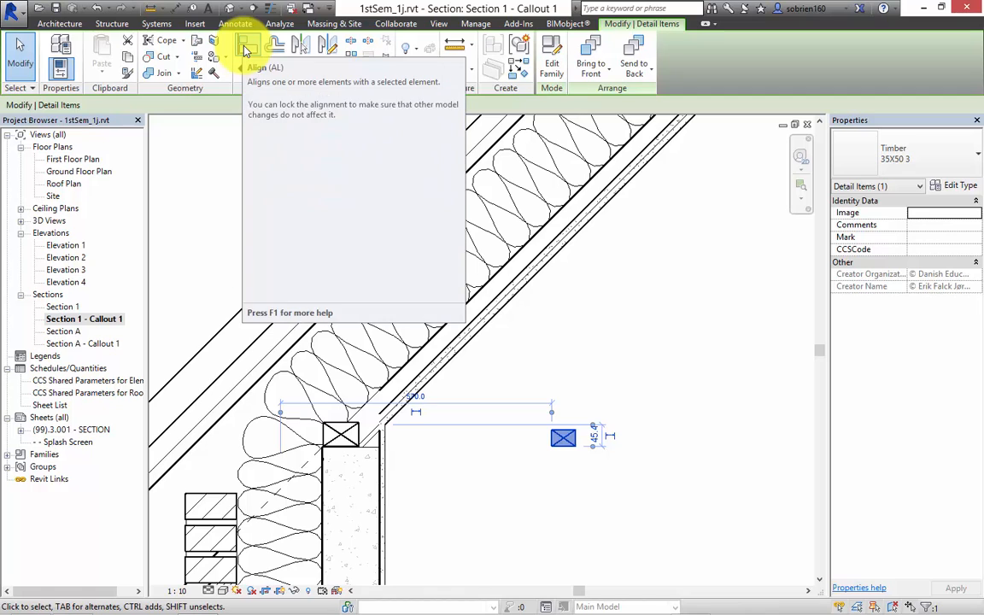
pyautogui.click(246, 47)
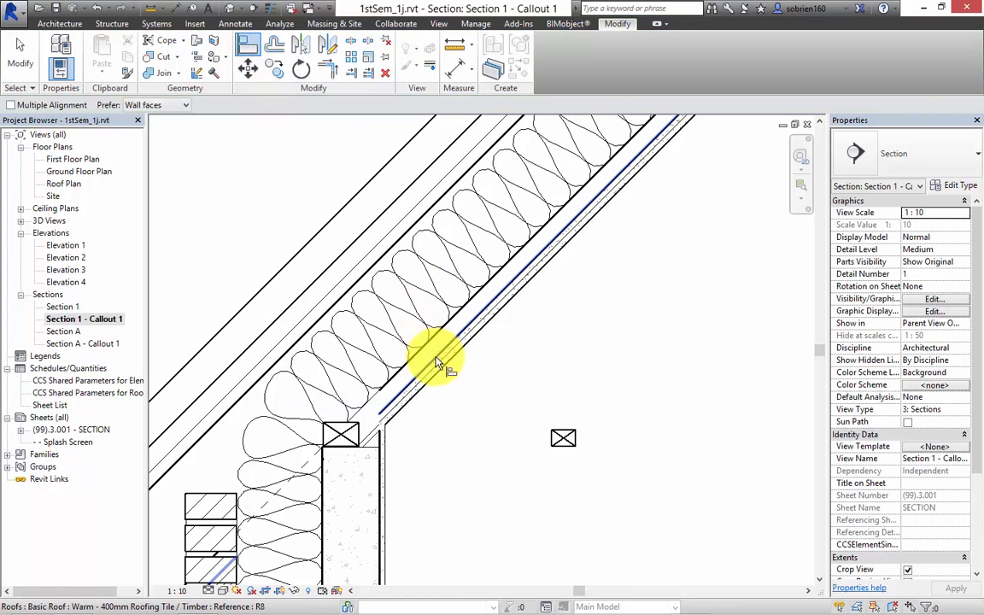
pyautogui.click(435, 357)
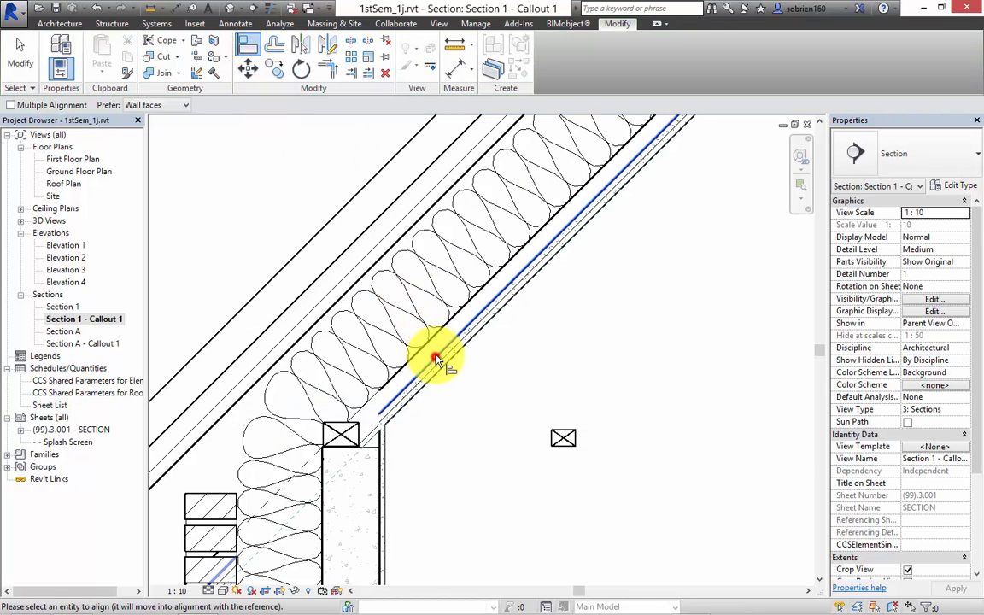
pyautogui.click(564, 443)
pyautogui.scroll(5, 565, 417)
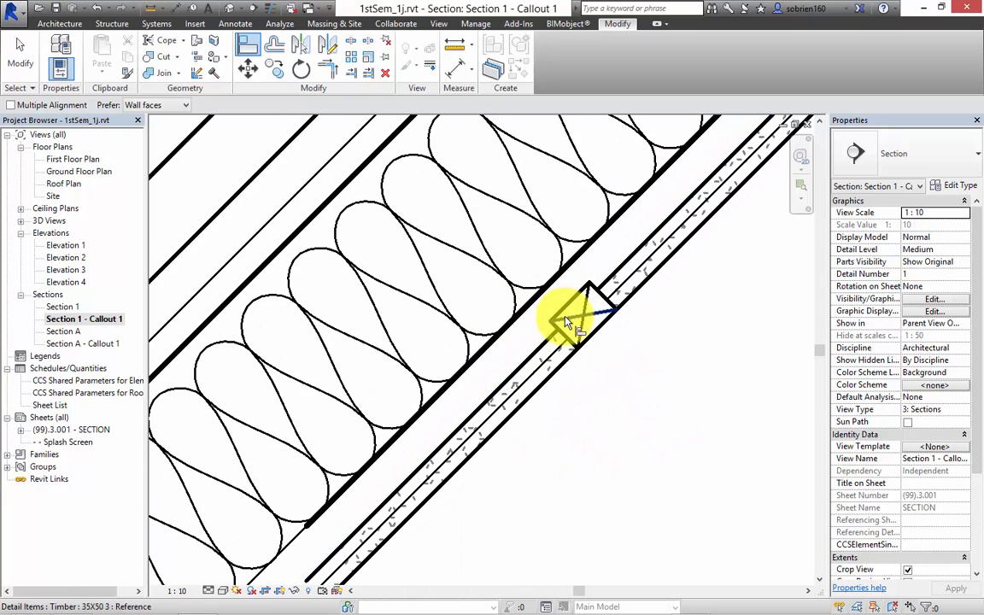
pyautogui.press('Escape')
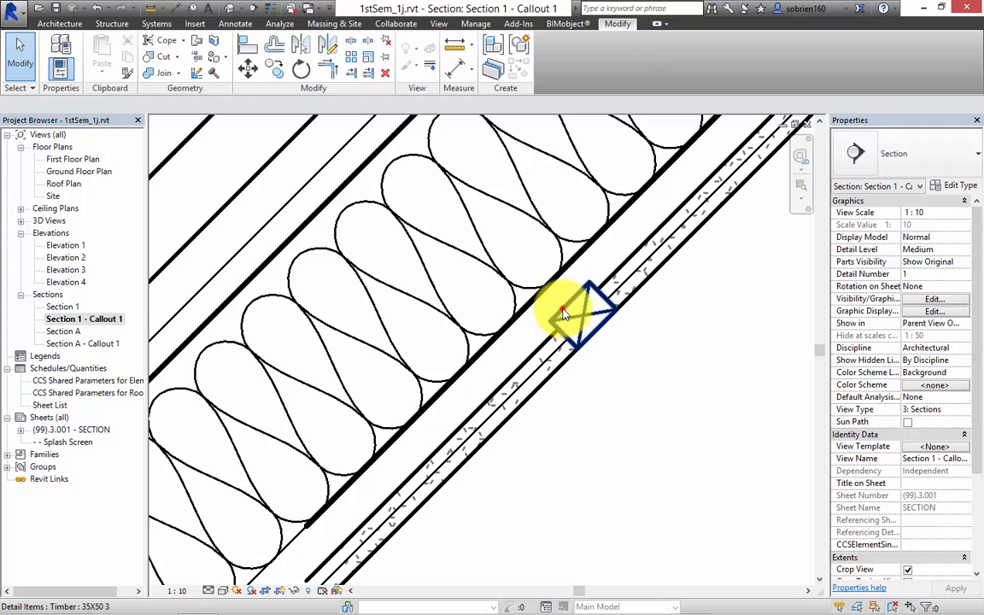
# Step: Nudge the rotated 35X50 3 timber sideways into the batten layer between the roof insulation and the inner lining
pyautogui.click(557, 311)
pyautogui.press('Left')
pyautogui.press('Left')
pyautogui.press('Left')
pyautogui.press('Left')
pyautogui.press('Left')
pyautogui.press('Left')
pyautogui.press('Left')
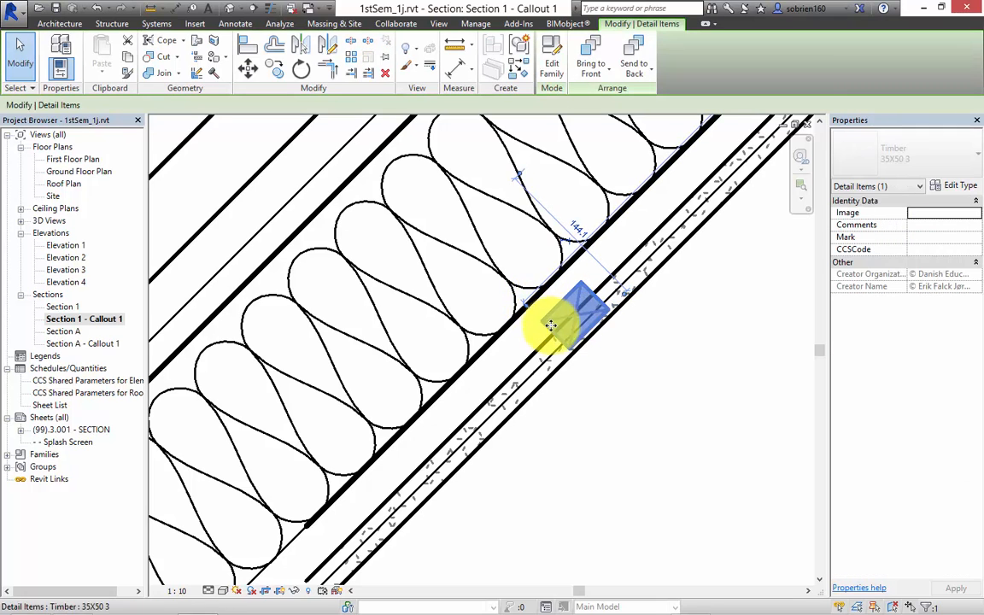
pyautogui.press('Left')
pyautogui.press('Left')
pyautogui.press('Left')
pyautogui.press('Left')
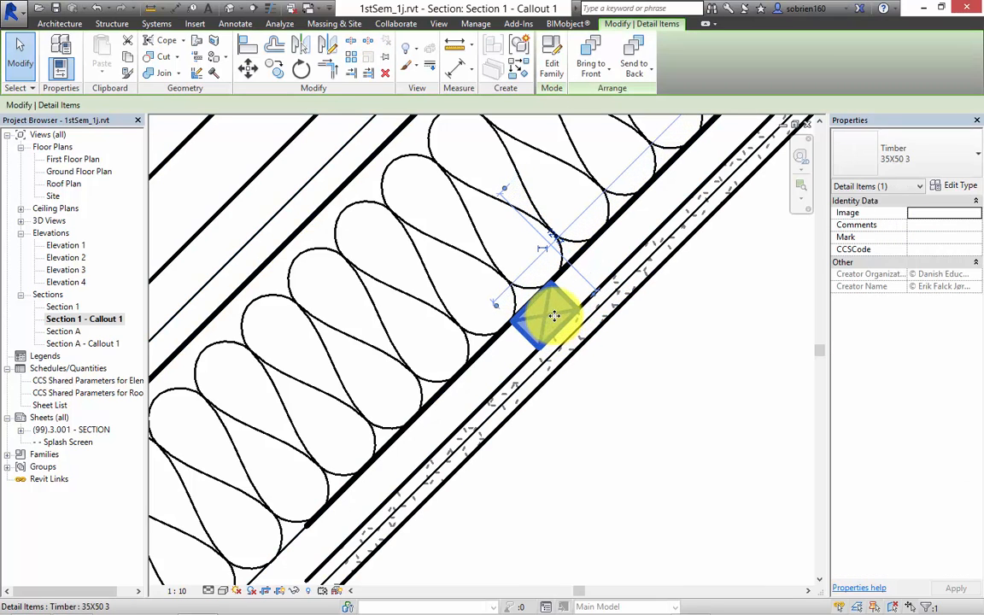
pyautogui.click(647, 407)
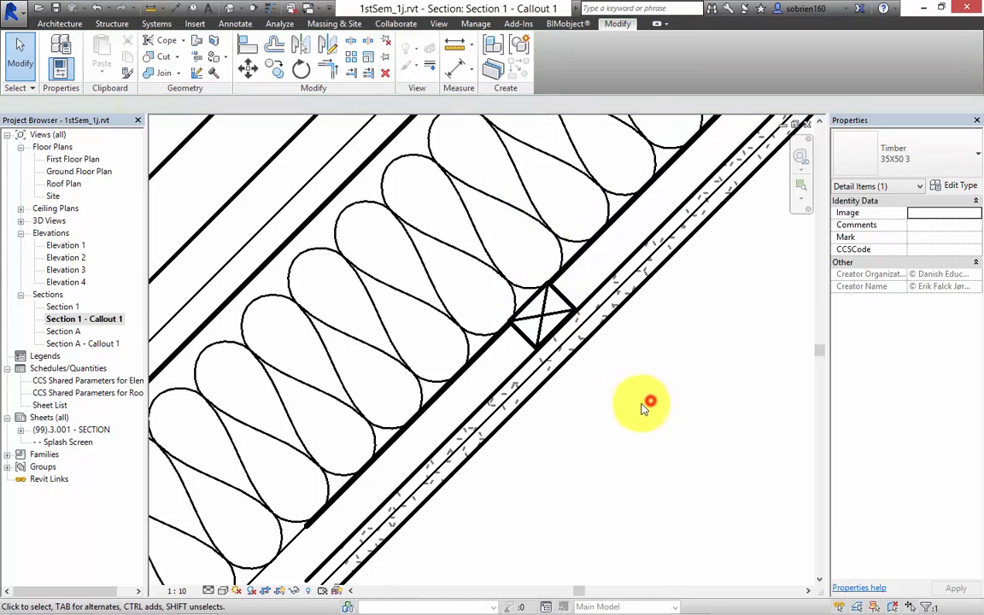
pyautogui.scroll(-4, 620, 358)
pyautogui.scroll(-5, 632, 411)
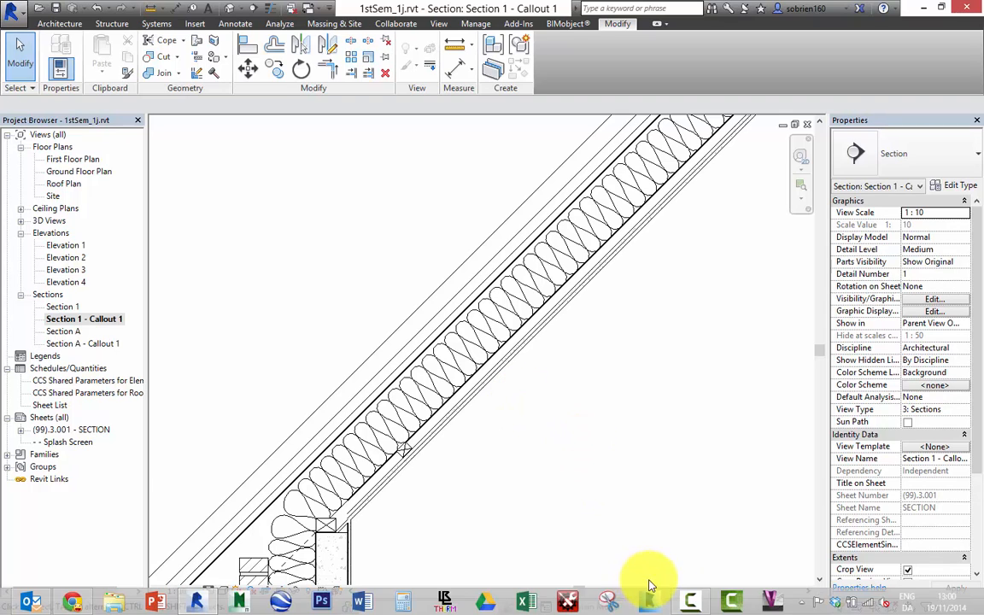
pyautogui.click(691, 602)
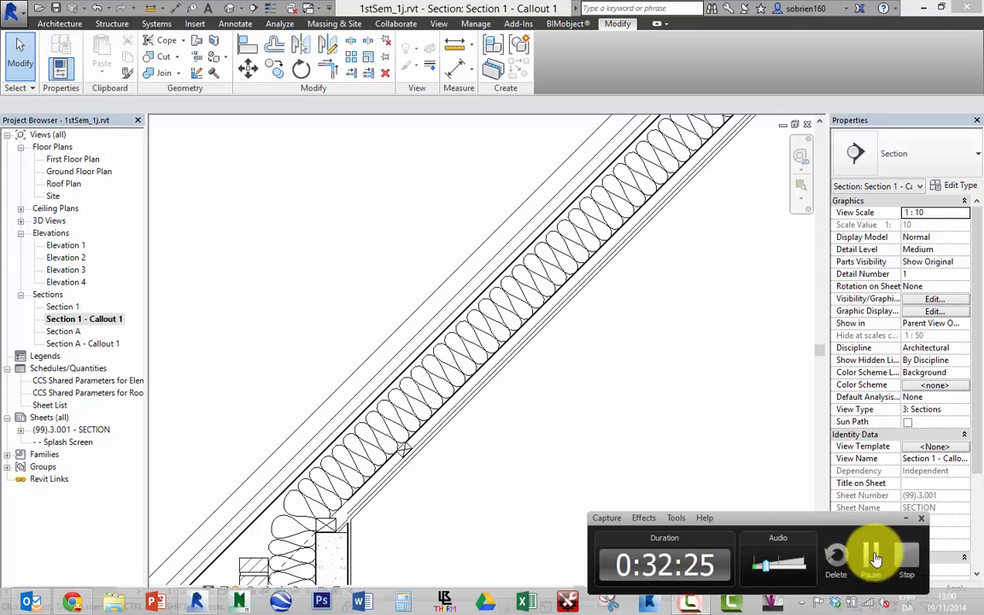
pyautogui.click(873, 559)
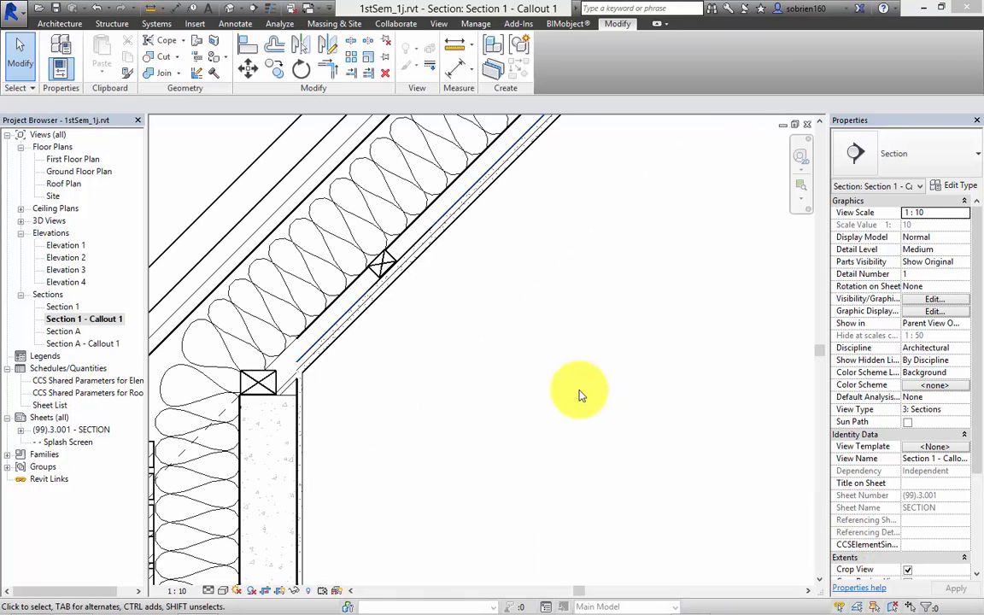
# Step: Start a repeating detail component and duplicate its Brick type as "Roof Battens"
pyautogui.moveTo(540, 327); pyautogui.dragTo(496, 389, button='middle')
pyautogui.moveTo(504, 351); pyautogui.dragTo(483, 413, button='middle')
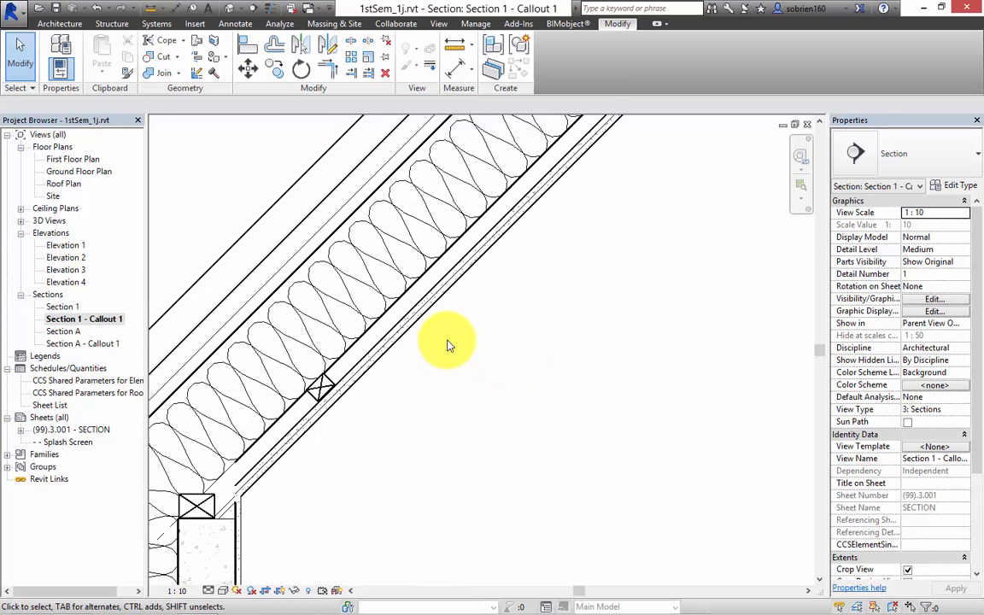
pyautogui.click(232, 23)
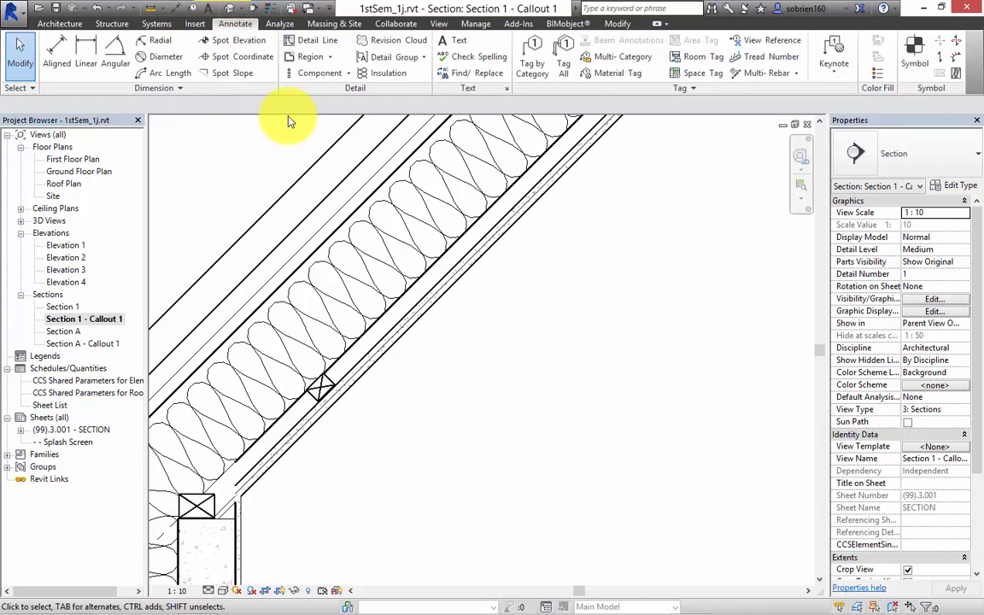
pyautogui.click(349, 74)
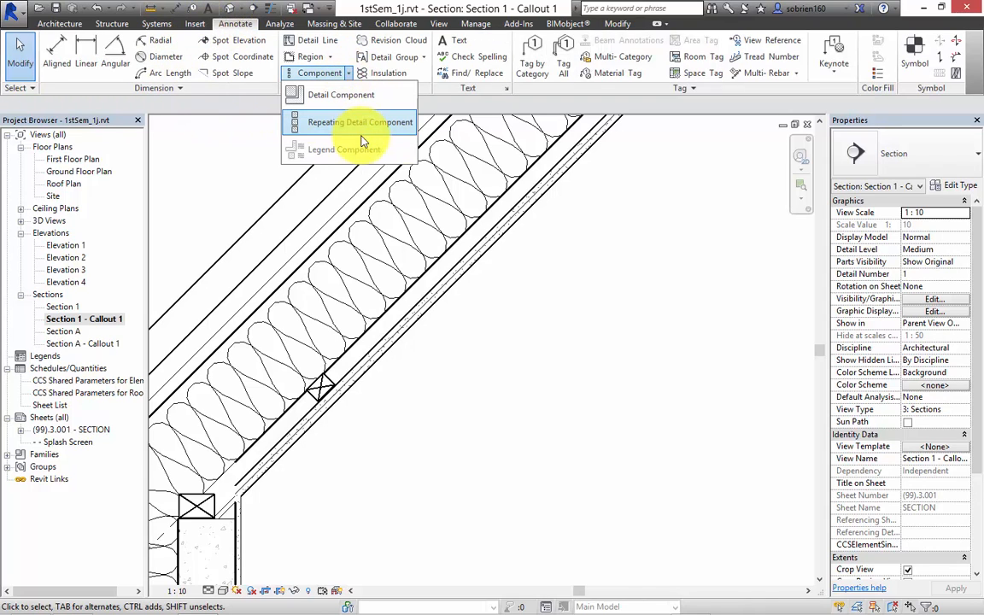
pyautogui.click(363, 131)
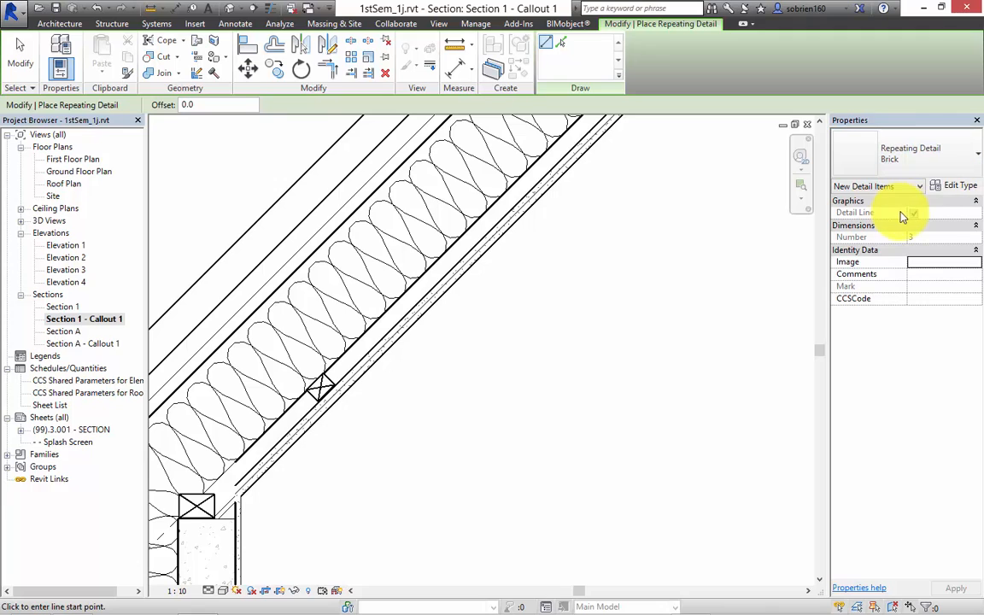
pyautogui.click(951, 185)
pyautogui.click(924, 173)
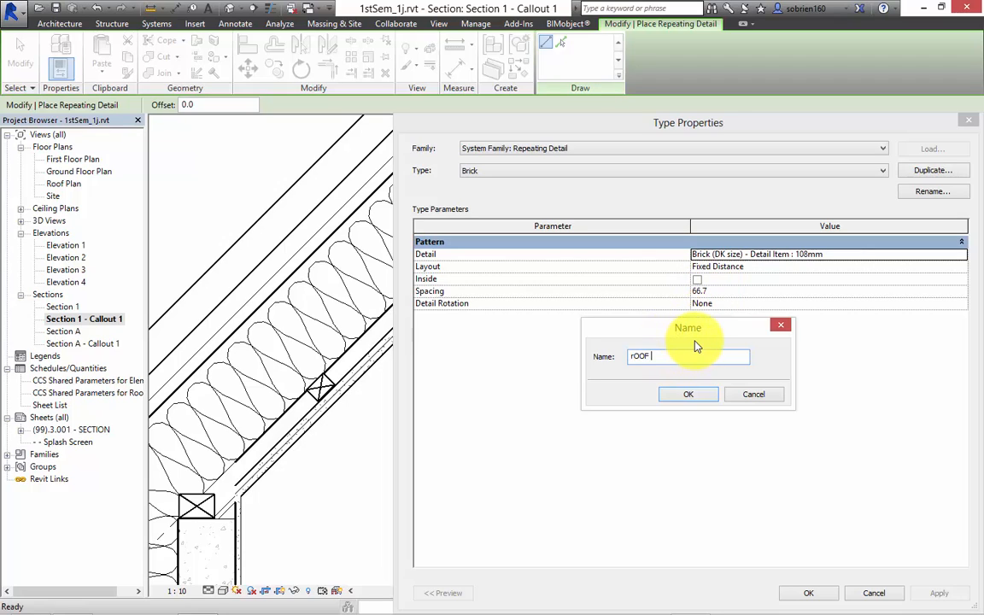
pyautogui.write('rOOF bATTENS')
pyautogui.tripleClick(690, 355)
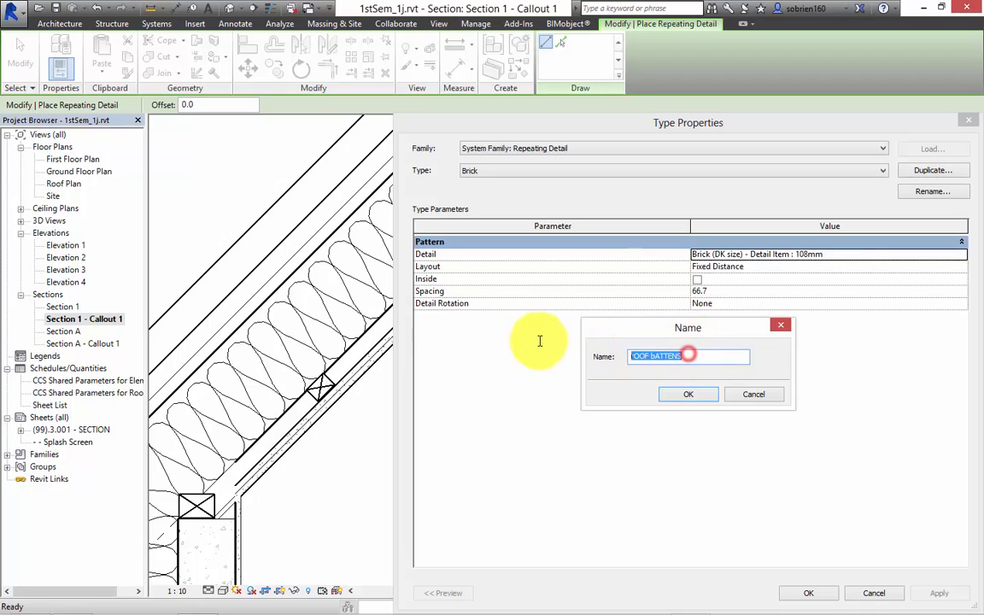
pyautogui.write('Roof')
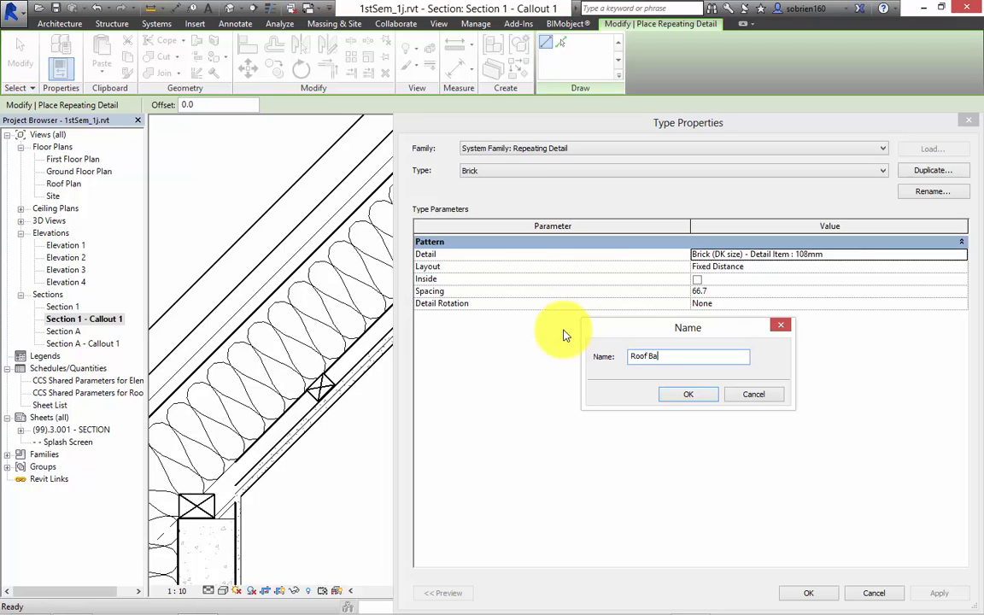
pyautogui.click(688, 394)
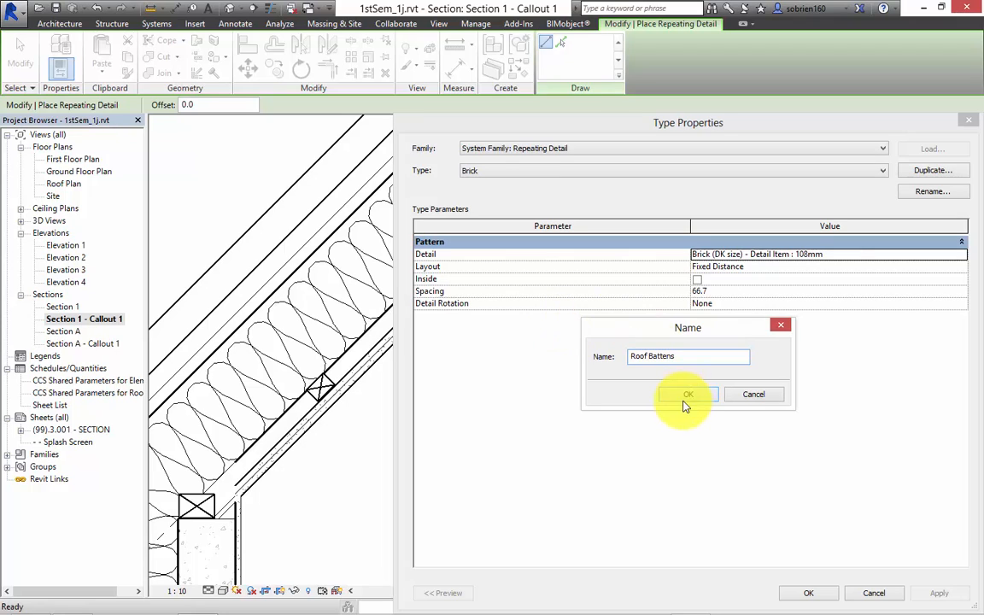
# Step: Set the detail of the Roof Battens repeating type to Timber : 35X50 3
pyautogui.click(914, 257)
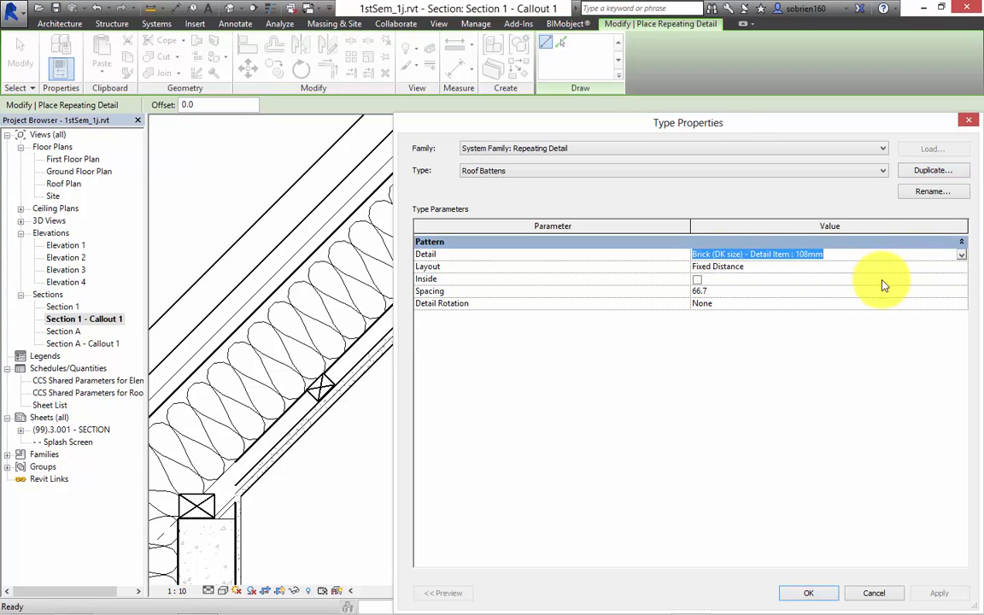
pyautogui.click(962, 258)
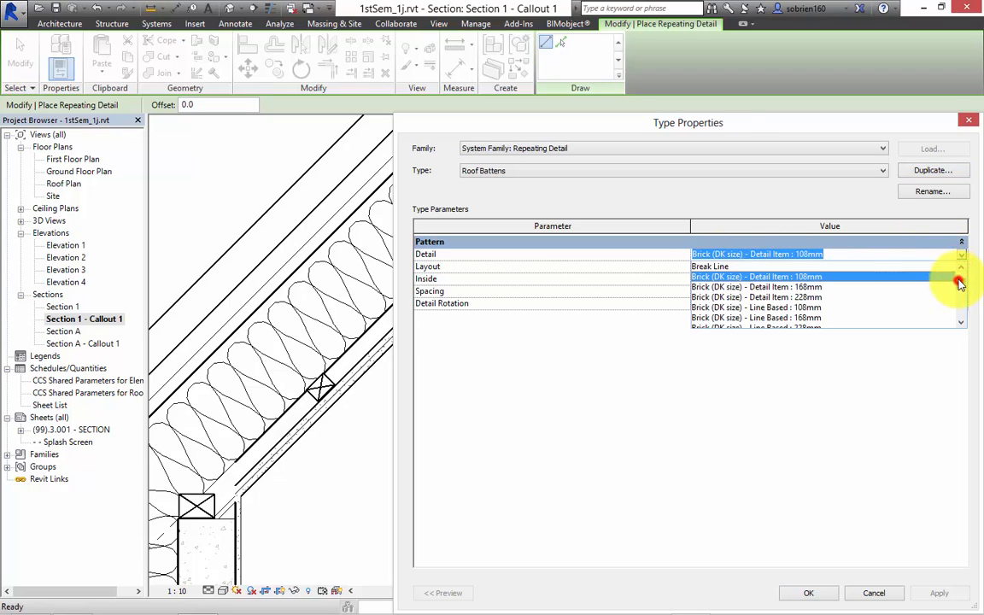
pyautogui.moveTo(959, 282); pyautogui.dragTo(959, 316)
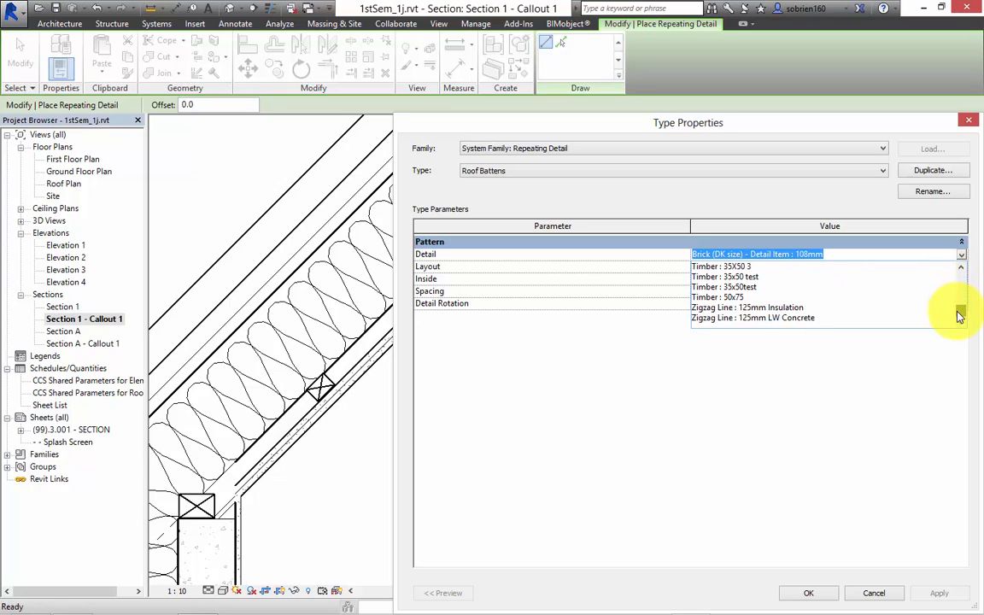
pyautogui.click(737, 268)
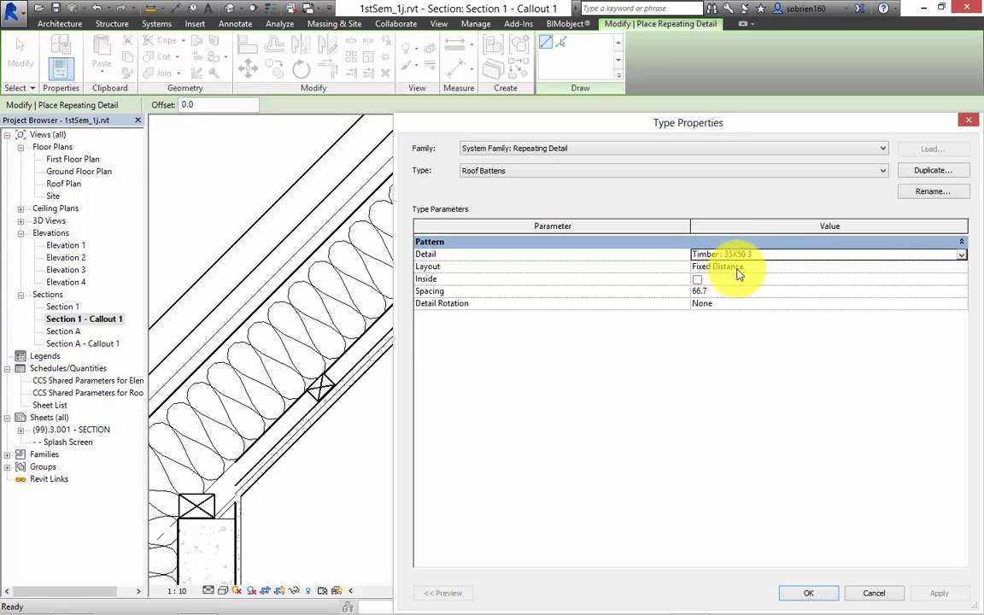
# Step: Keep the Roof Battens type's layout at Fixed Distance and set its spacing to 400
pyautogui.click(961, 268)
pyautogui.click(962, 269)
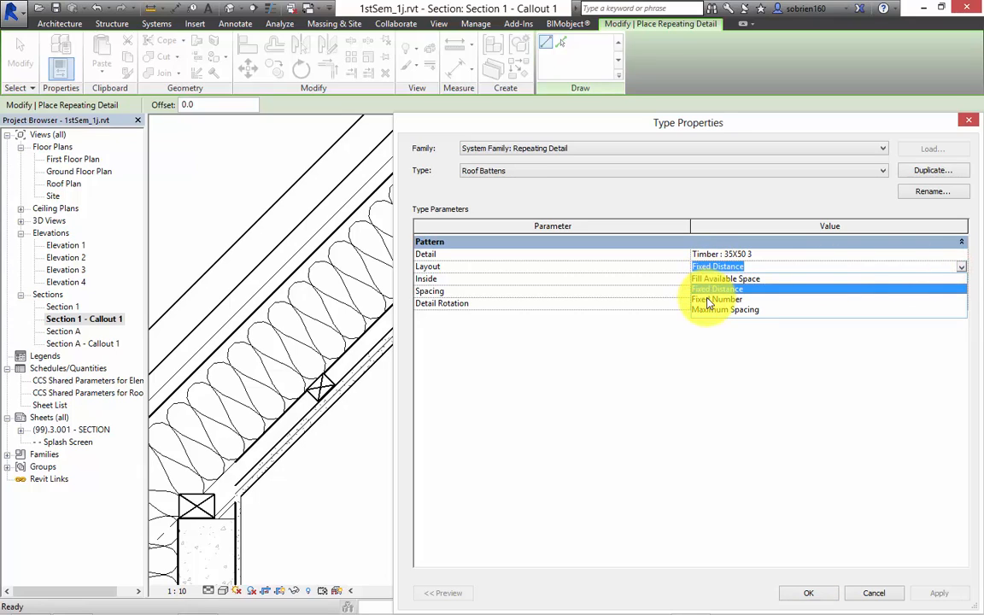
pyautogui.click(962, 270)
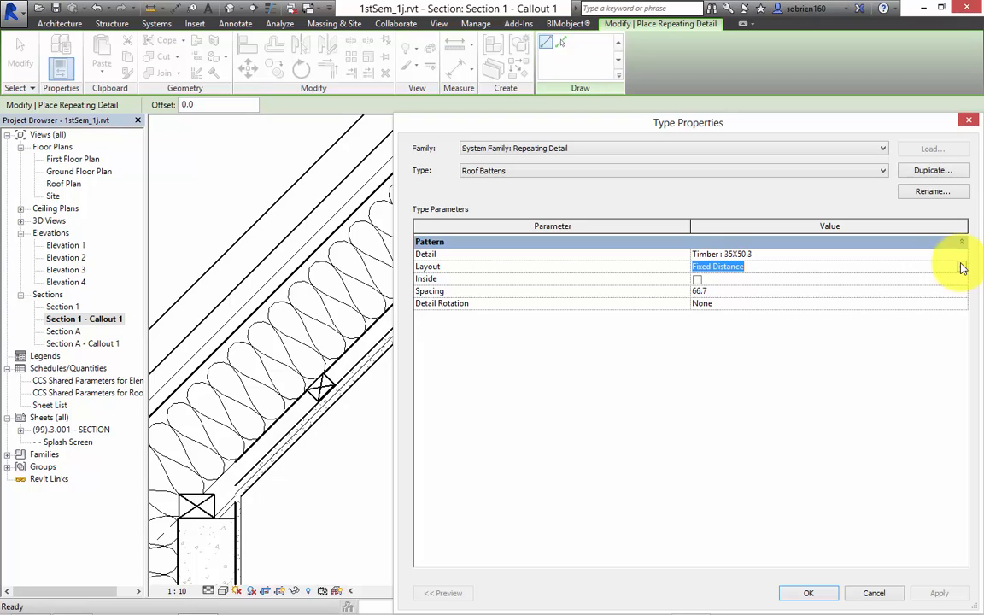
pyautogui.click(727, 293)
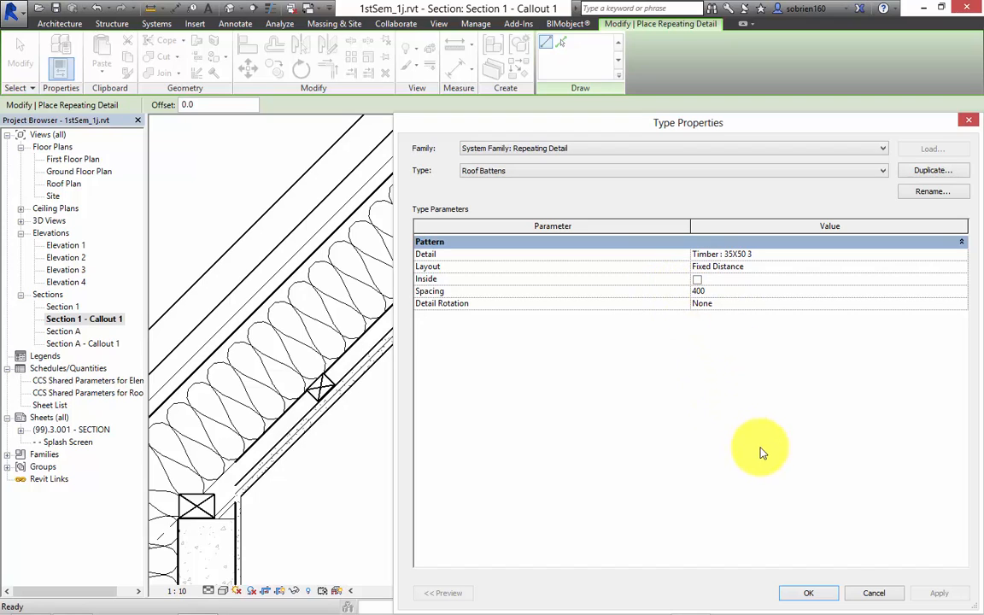
pyautogui.click(813, 593)
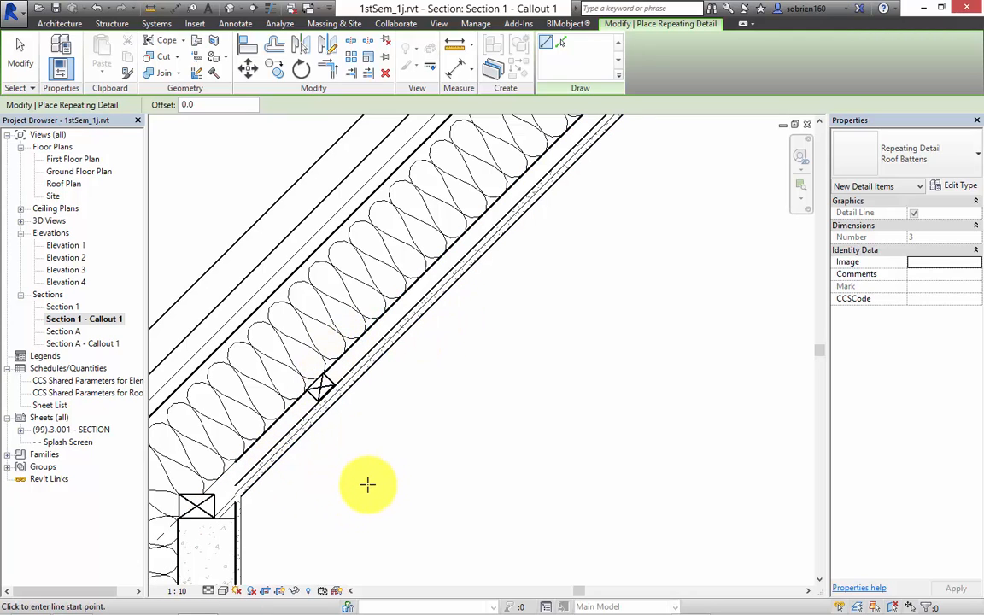
# Step: Place the Roof Battens repeating detail along the underside of the roof insulation, from the eaves up to the ridge
pyautogui.click(242, 455)
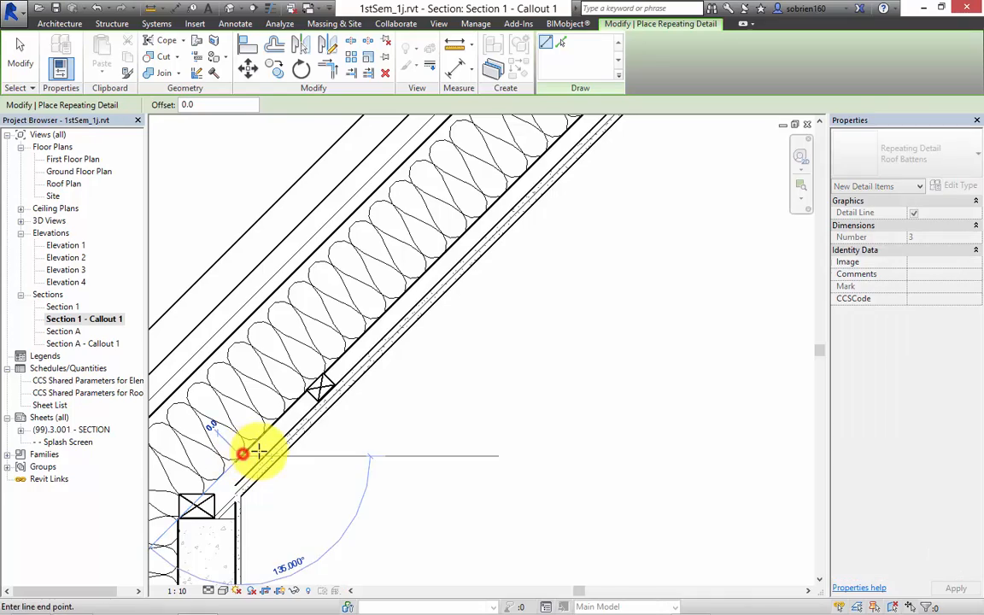
pyautogui.moveTo(432, 283); pyautogui.dragTo(434, 409, button='middle')
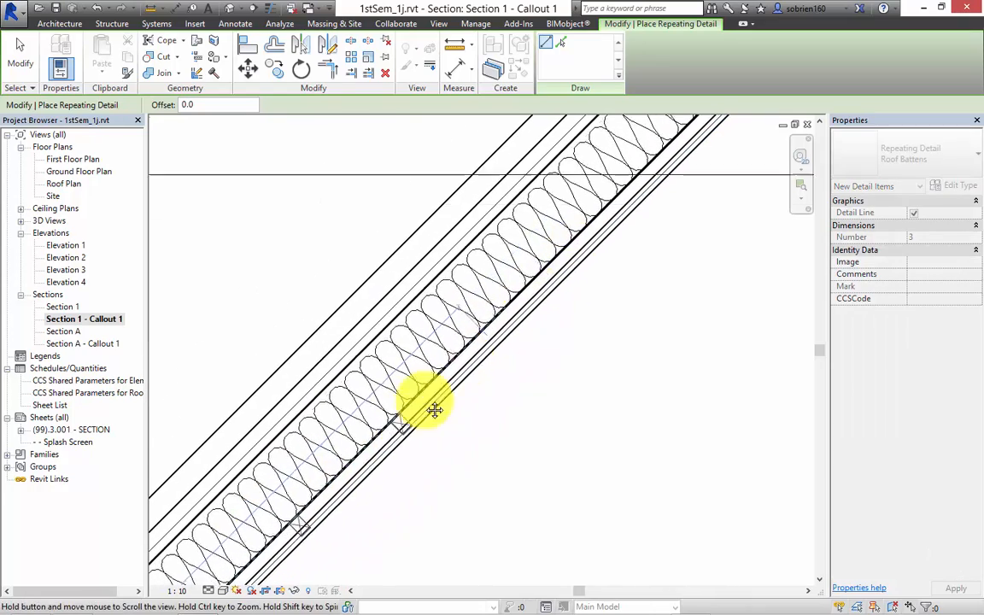
pyautogui.moveTo(625, 254); pyautogui.dragTo(538, 264, button='middle')
pyautogui.moveTo(621, 181); pyautogui.dragTo(371, 464, button='middle')
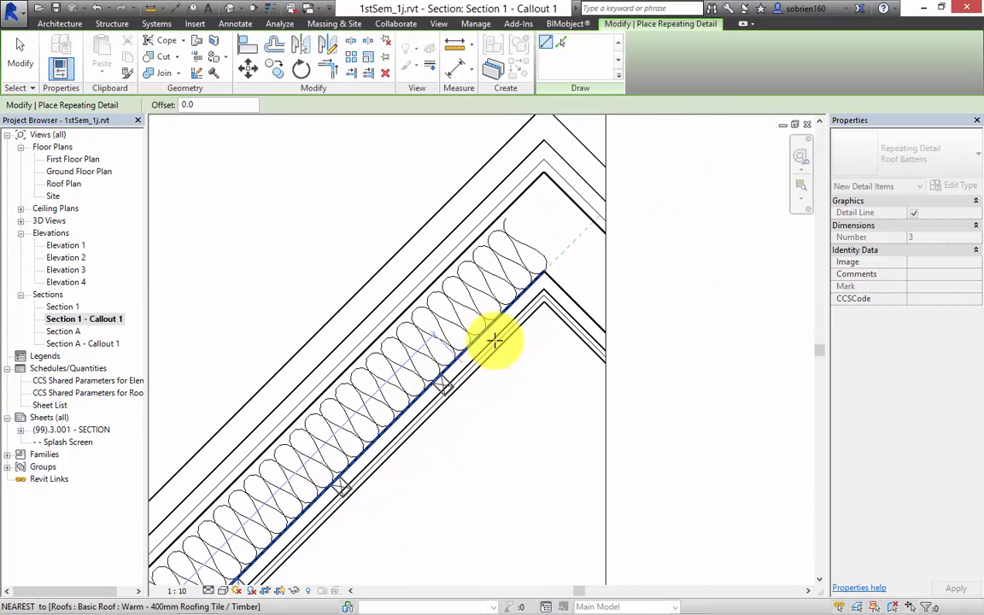
pyautogui.click(544, 276)
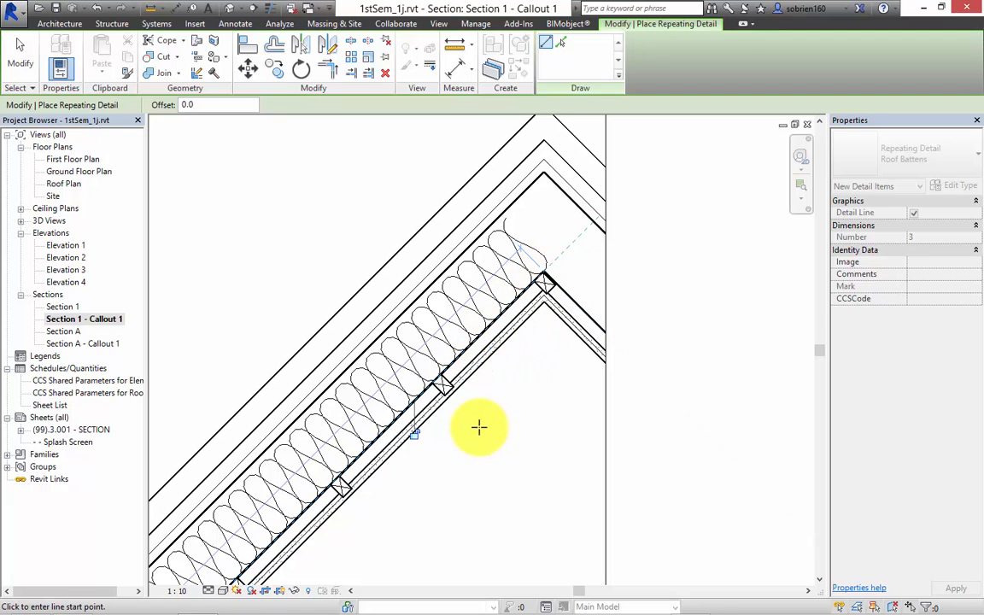
pyautogui.press('Escape')
pyautogui.scroll(-1, 506, 377)
pyautogui.scroll(-1, 485, 413)
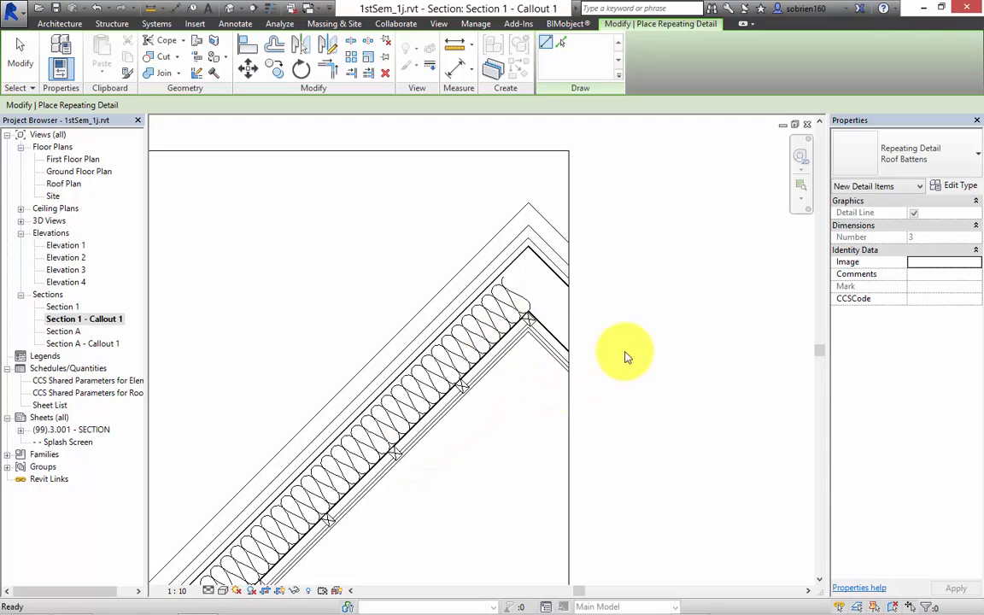
pyautogui.press('Escape')
# Step: Set the detail rotation of the placed Roof Battens repeating detail's type to 90° Clockwise
pyautogui.scroll(-1, 418, 446)
pyautogui.moveTo(418, 446); pyautogui.dragTo(762, 161, button='middle')
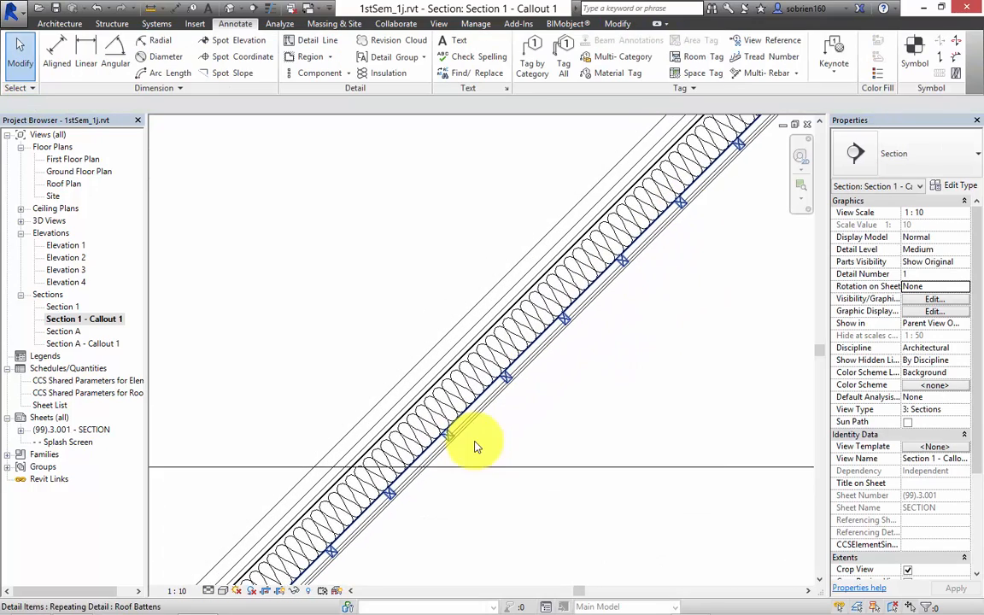
pyautogui.moveTo(485, 443); pyautogui.dragTo(825, 74, button='middle')
pyautogui.scroll(3, 431, 414)
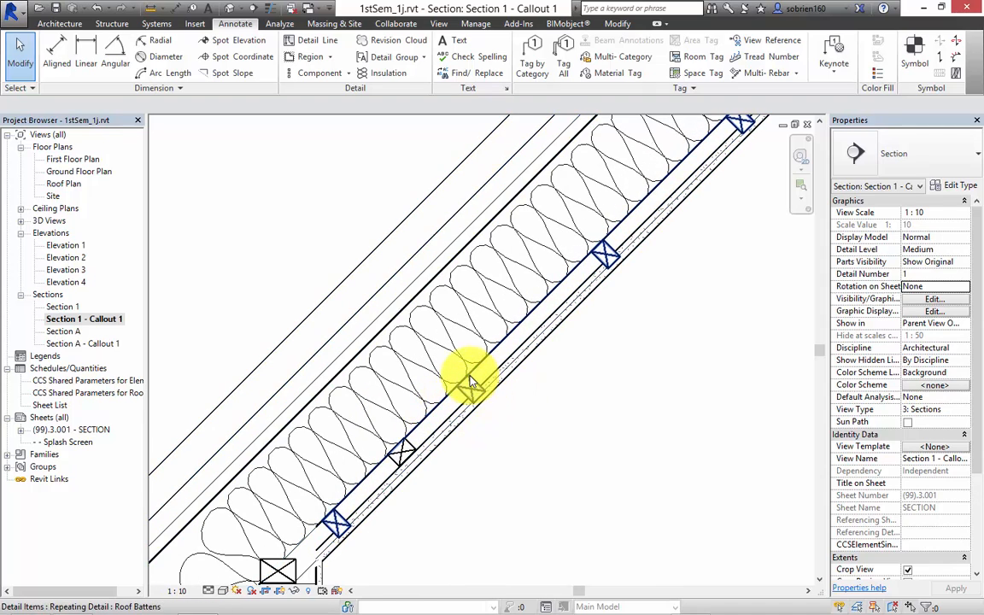
pyautogui.click(472, 386)
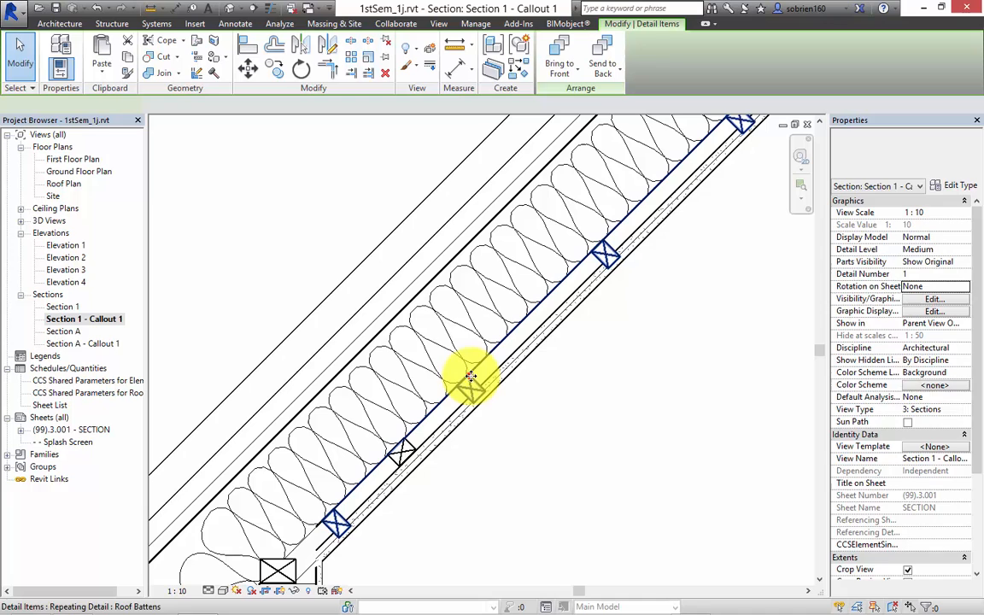
pyautogui.click(961, 187)
pyautogui.click(754, 305)
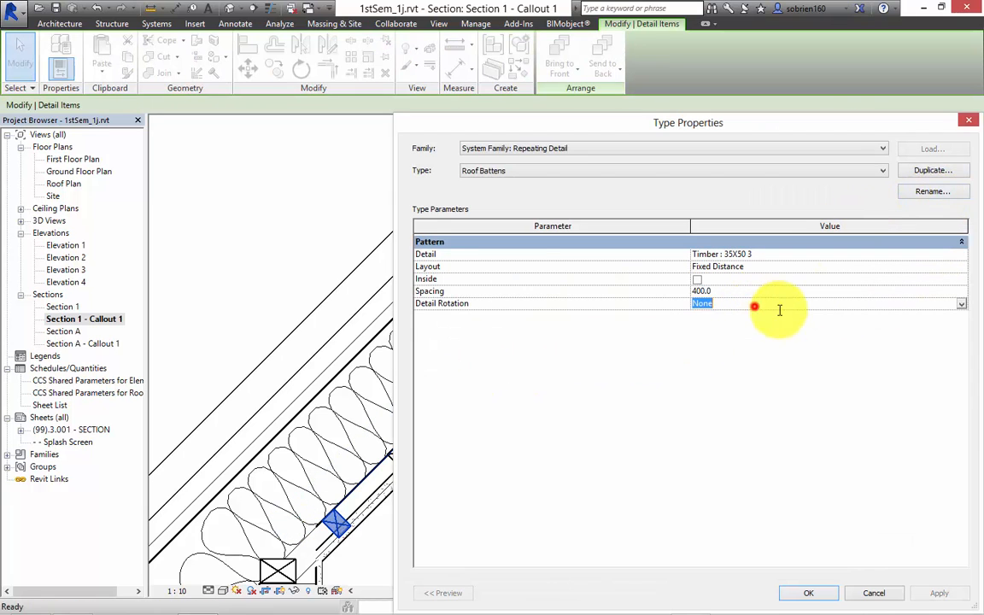
pyautogui.click(960, 303)
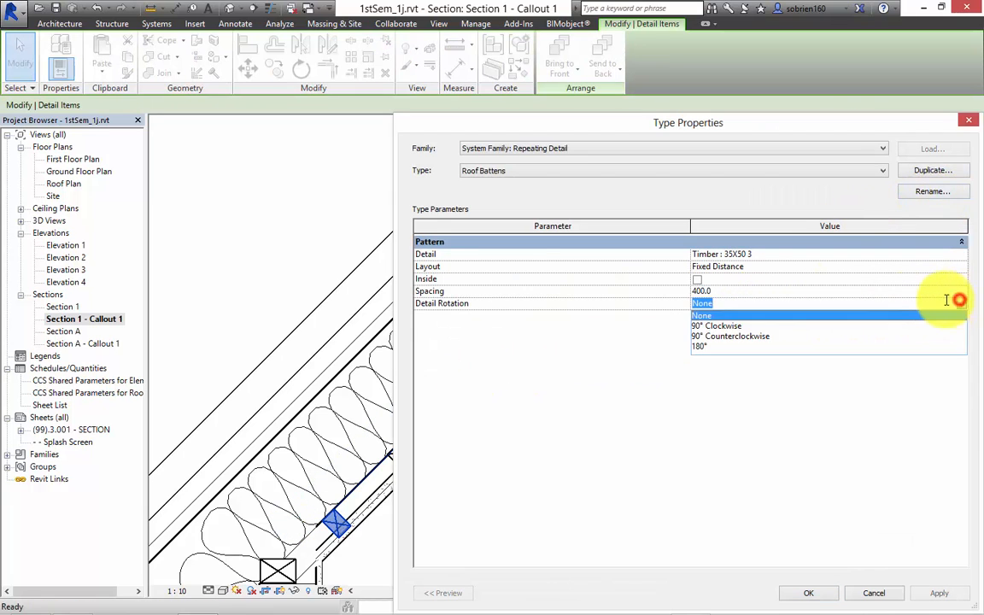
pyautogui.click(735, 331)
pyautogui.click(940, 595)
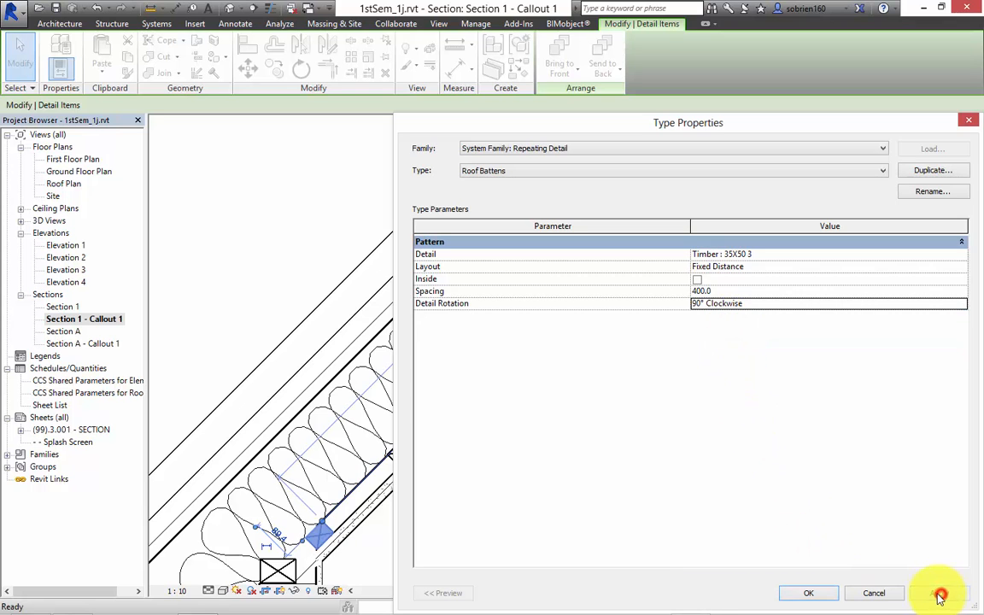
pyautogui.moveTo(770, 109); pyautogui.dragTo(775, 81)
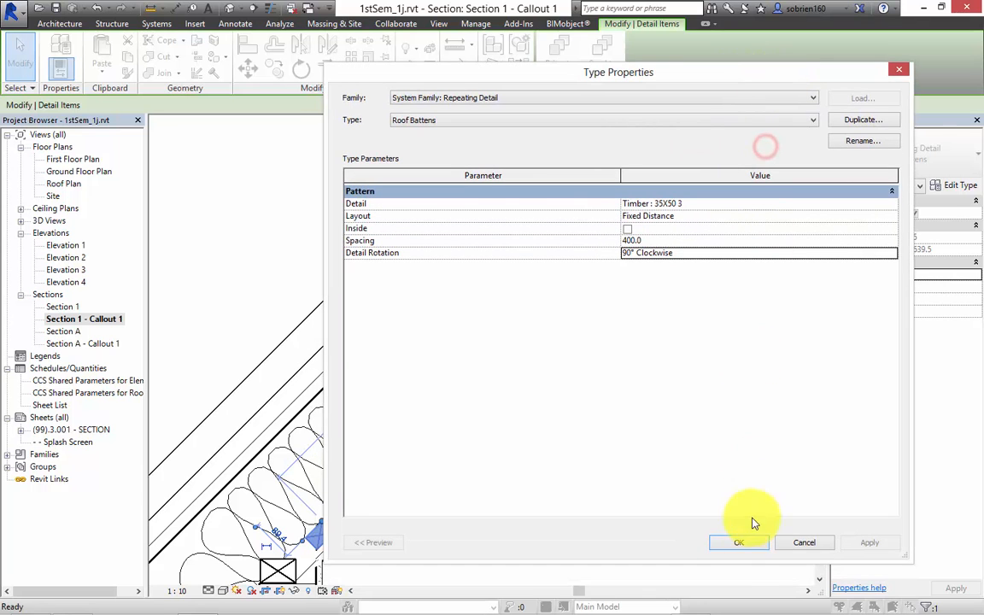
pyautogui.click(745, 543)
# Step: Delete the single 35X50 3 timber sitting between the two lowest repeated battens near the eaves
pyautogui.click(623, 509)
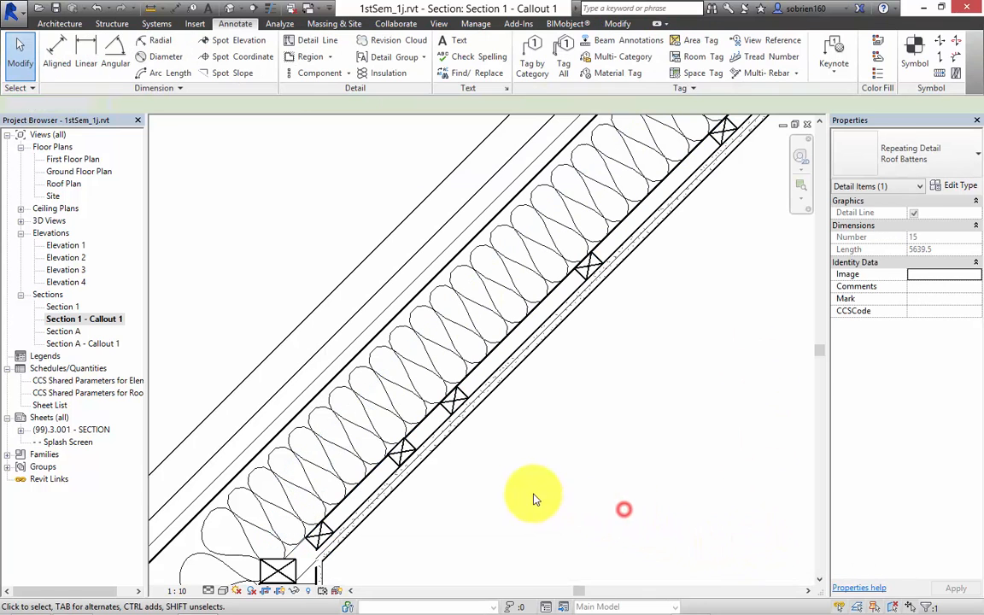
pyautogui.click(407, 453)
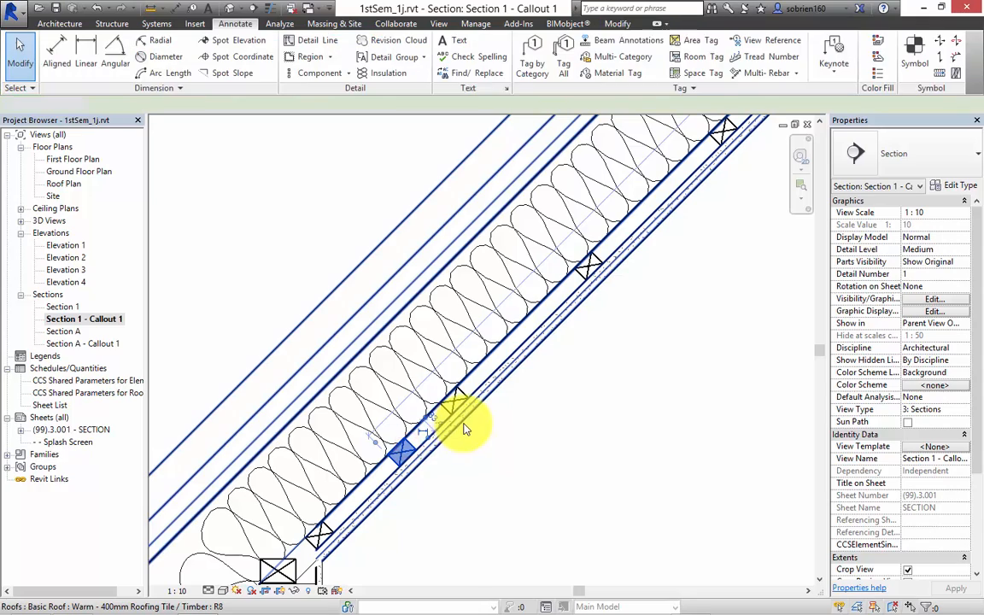
pyautogui.scroll(-2, 576, 488)
pyautogui.moveTo(575, 487); pyautogui.dragTo(626, 413, button='middle')
# Step: Examine the repeated battens, insulation and brickwork across the whole callout section at its 1:10 scale
pyautogui.scroll(-2, 637, 373)
pyautogui.moveTo(681, 314); pyautogui.dragTo(560, 347, button='middle')
pyautogui.scroll(-1, 587, 351)
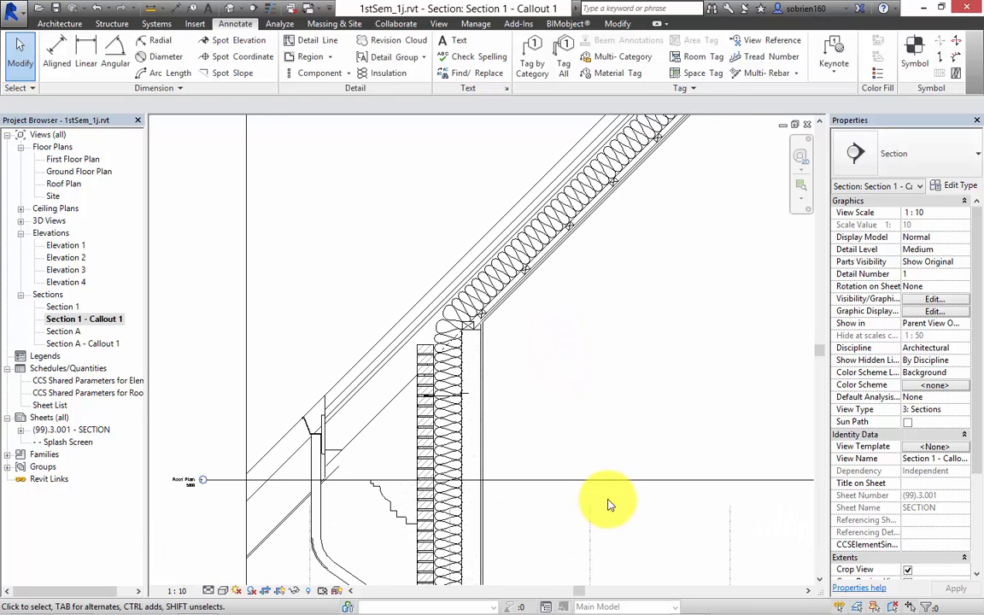
pyautogui.moveTo(577, 400); pyautogui.dragTo(589, 389, button='middle')
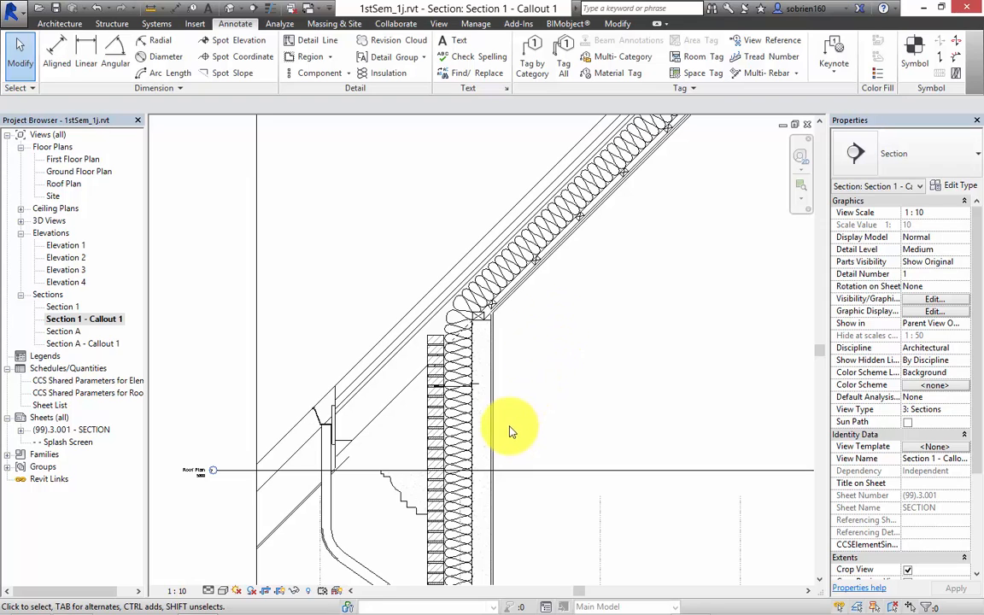
pyautogui.moveTo(512, 428); pyautogui.dragTo(521, 408, button='middle')
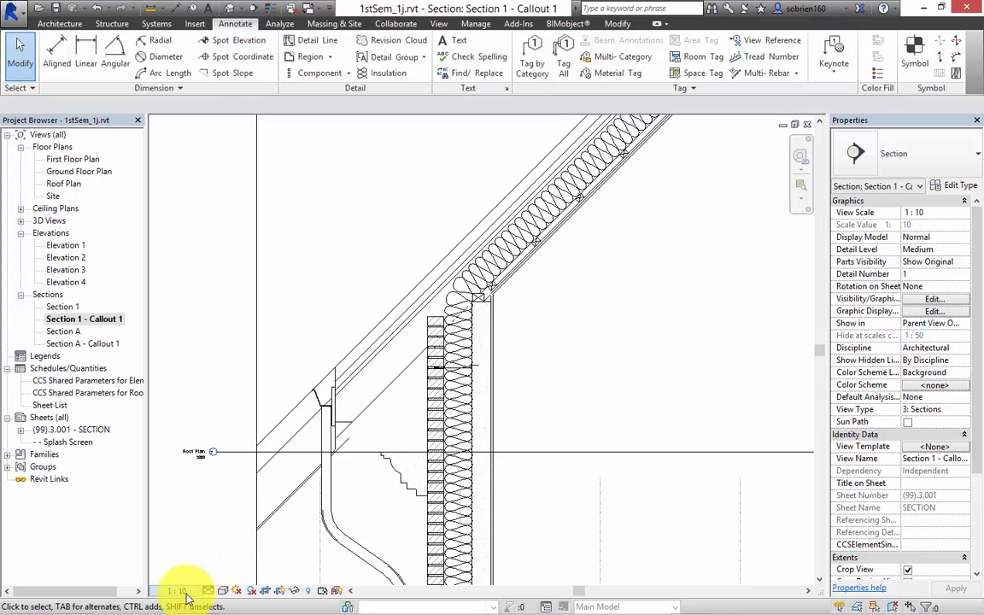
pyautogui.moveTo(538, 454)
pyautogui.mouseDown(button='middle')
pyautogui.moveTo(567, 492)
pyautogui.moveTo(555, 345)
pyautogui.moveTo(527, 388)
pyautogui.moveTo(516, 345)
pyautogui.moveTo(525, 327)
pyautogui.moveTo(498, 369)
pyautogui.moveTo(494, 406)
pyautogui.mouseUp(button='middle')
pyautogui.scroll(-8, 547, 346)
pyautogui.scroll(2, 396, 329)
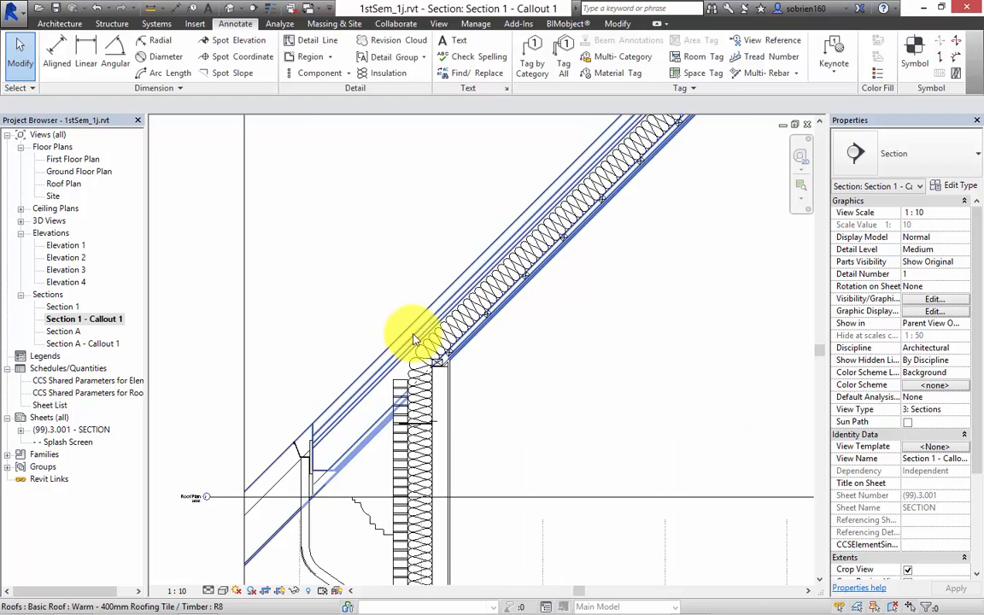
pyautogui.scroll(-4, 434, 369)
pyautogui.moveTo(434, 369); pyautogui.dragTo(458, 303, button='middle')
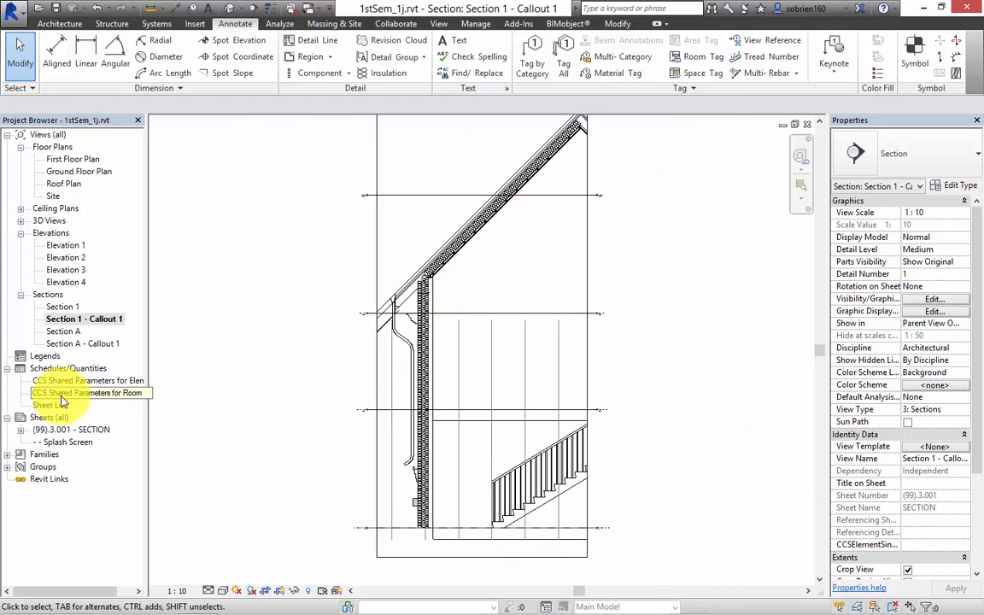
# Step: Open sheet (99).3.001 - SECTION and set the view scale of its callout section viewport to 1:50
pyautogui.doubleClick(67, 430)
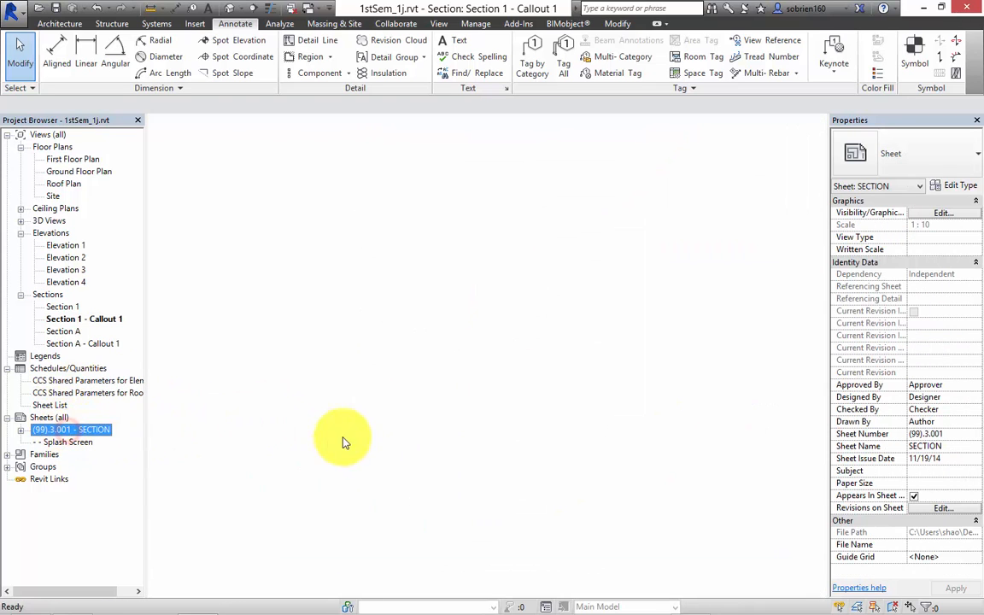
pyautogui.scroll(-3, 359, 439)
pyautogui.scroll(-2, 369, 438)
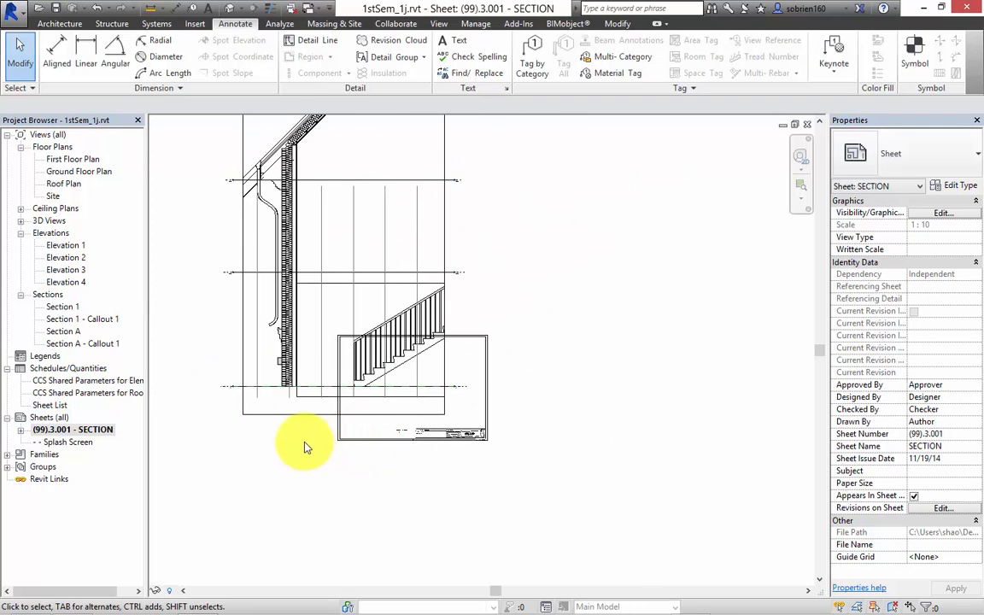
pyautogui.moveTo(303, 446); pyautogui.dragTo(417, 574, button='middle')
pyautogui.scroll(-1, 417, 574)
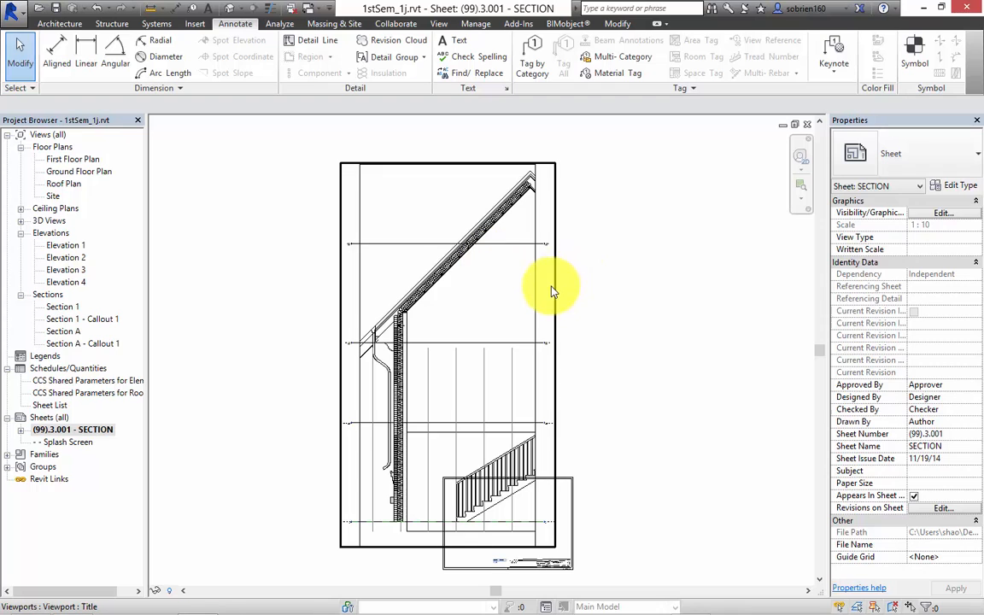
pyautogui.click(554, 291)
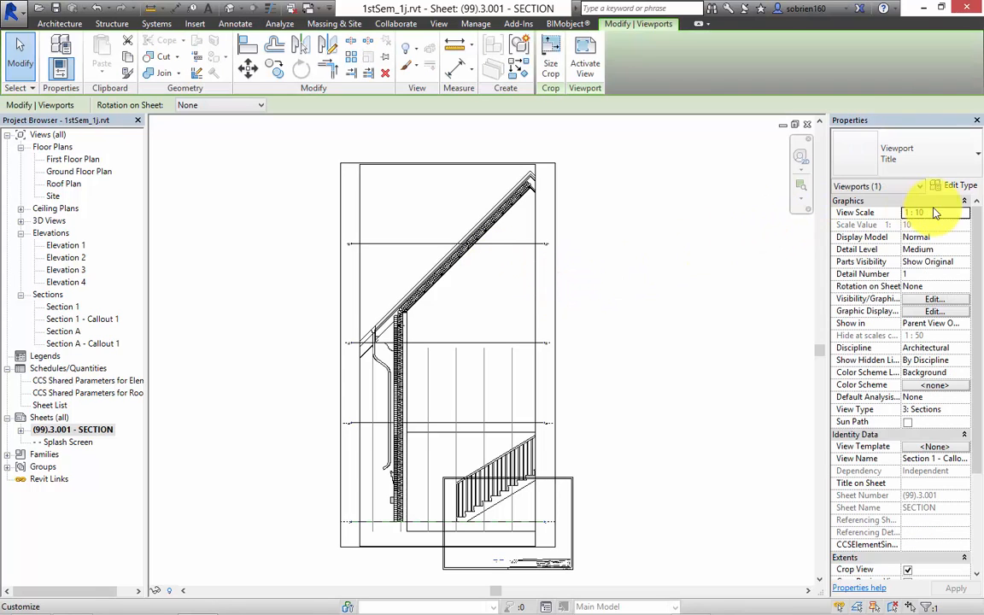
pyautogui.click(965, 214)
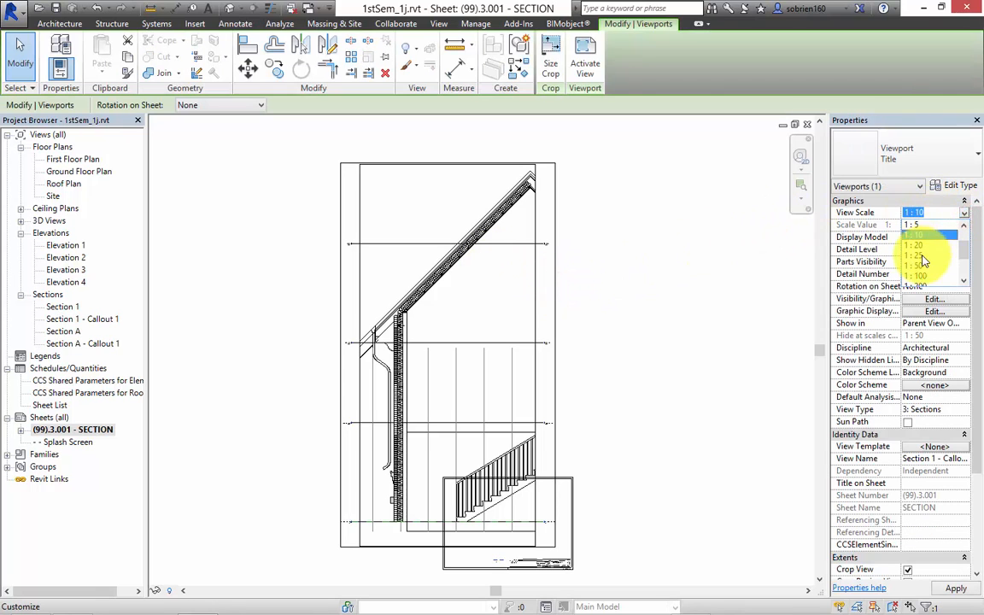
pyautogui.click(922, 263)
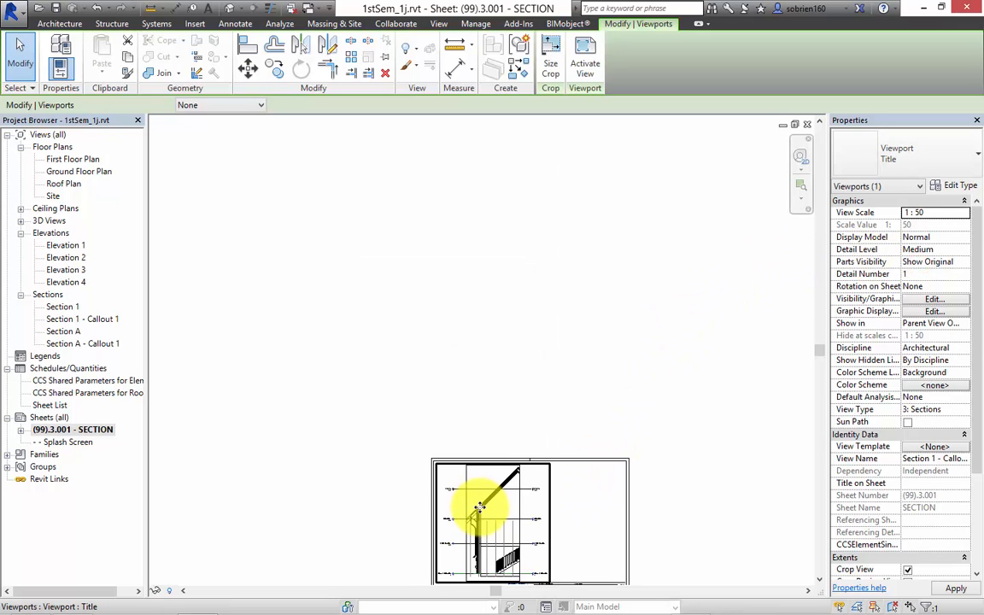
# Step: Examine the roof and eaves detailing at 1:50 on the sheet and compare it with the parent Section 1 view
pyautogui.scroll(10, 480, 507)
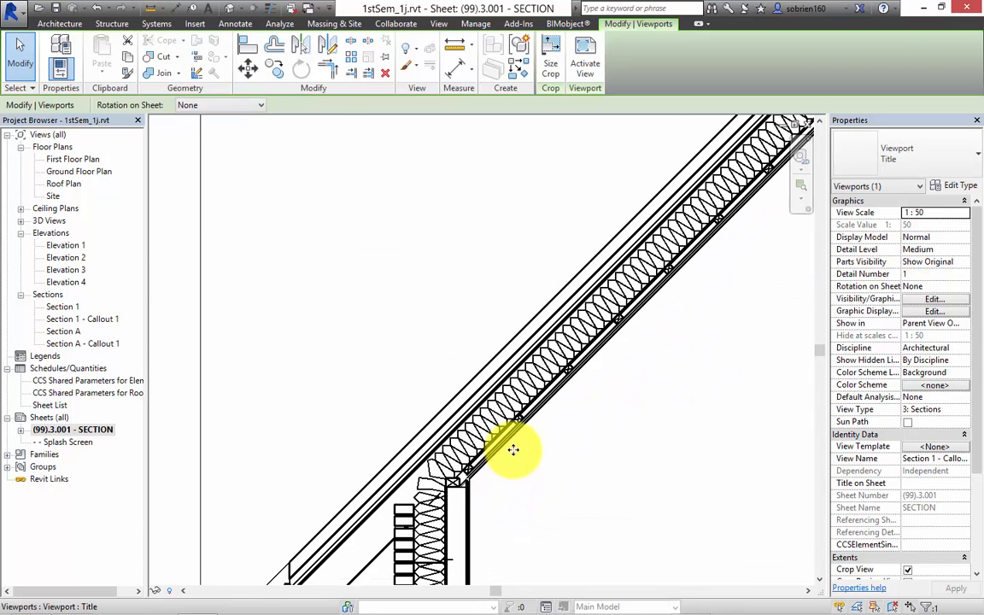
pyautogui.scroll(4, 512, 450)
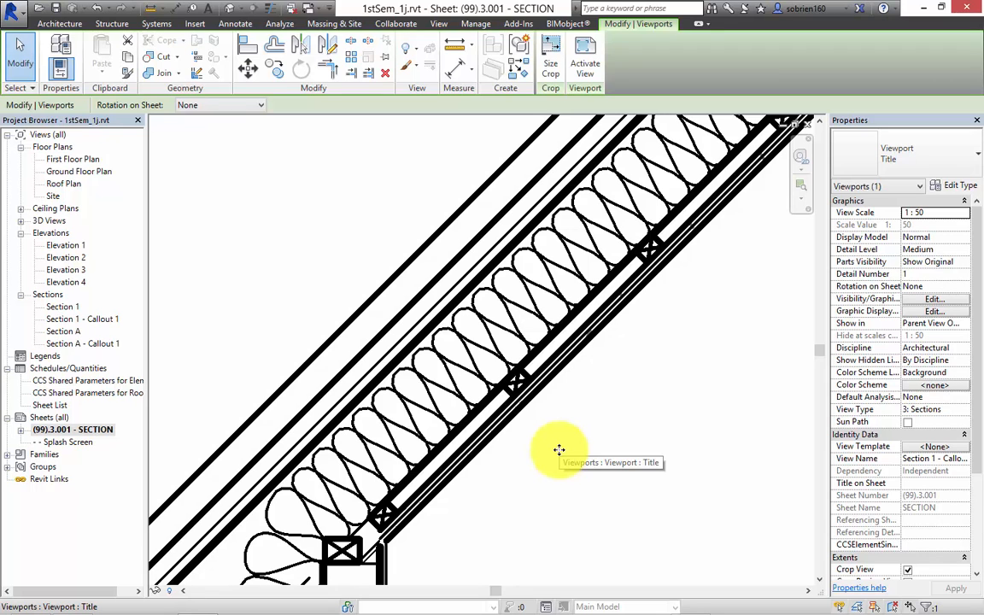
pyautogui.scroll(-6, 559, 450)
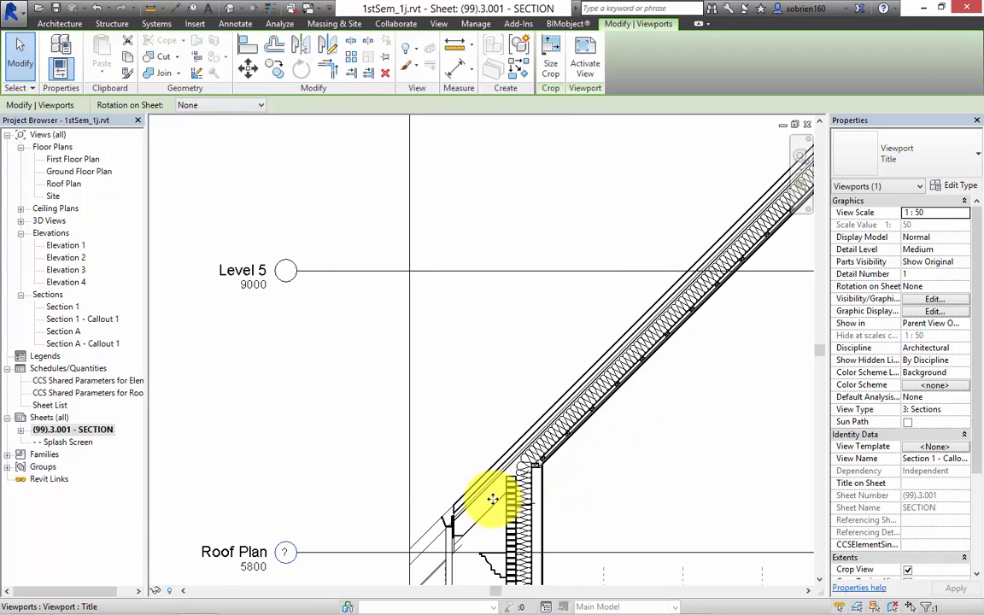
pyautogui.moveTo(600, 543); pyautogui.dragTo(521, 376, button='middle')
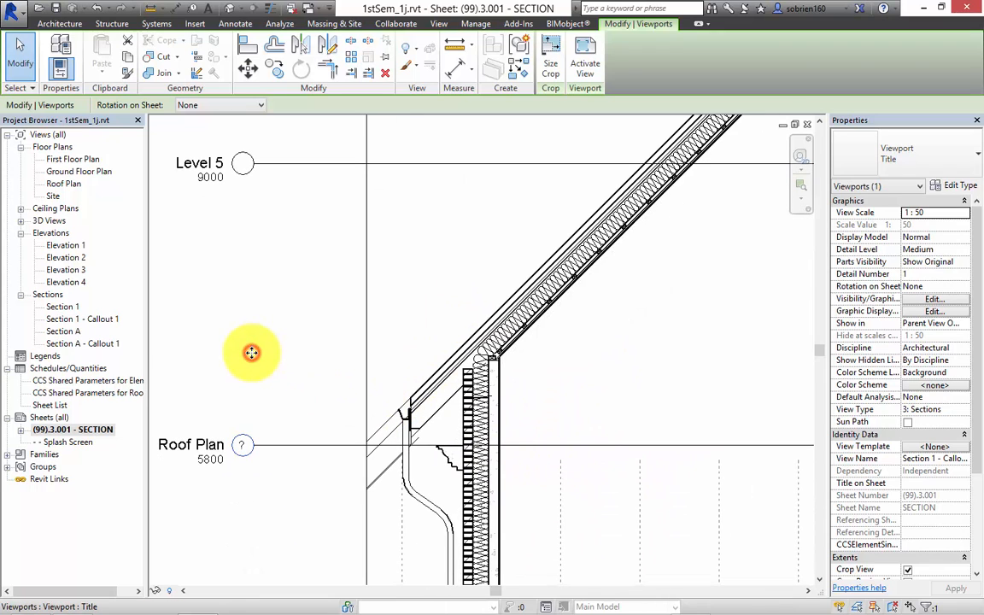
pyautogui.doubleClick(69, 309)
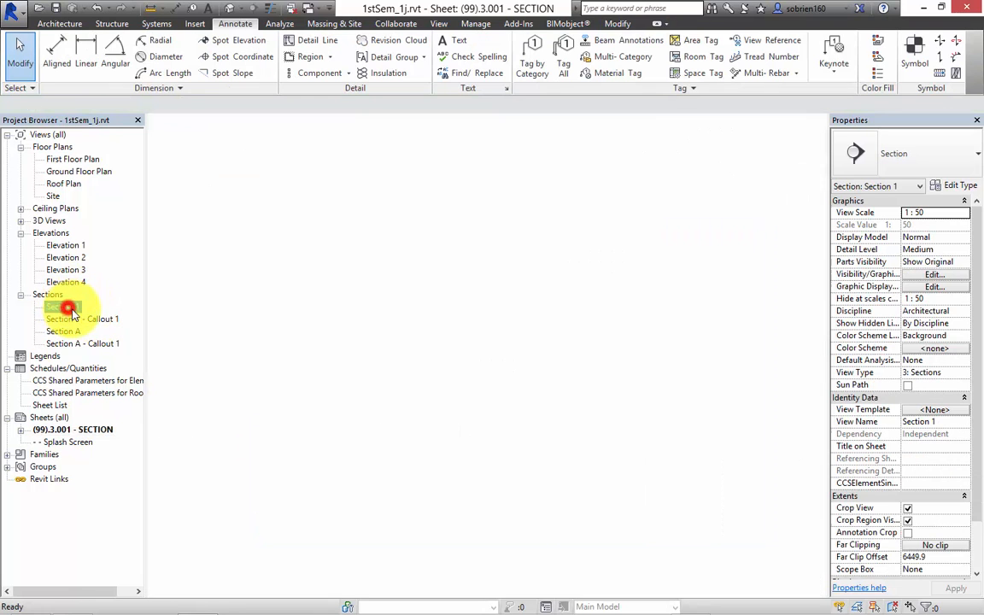
pyautogui.scroll(4, 431, 309)
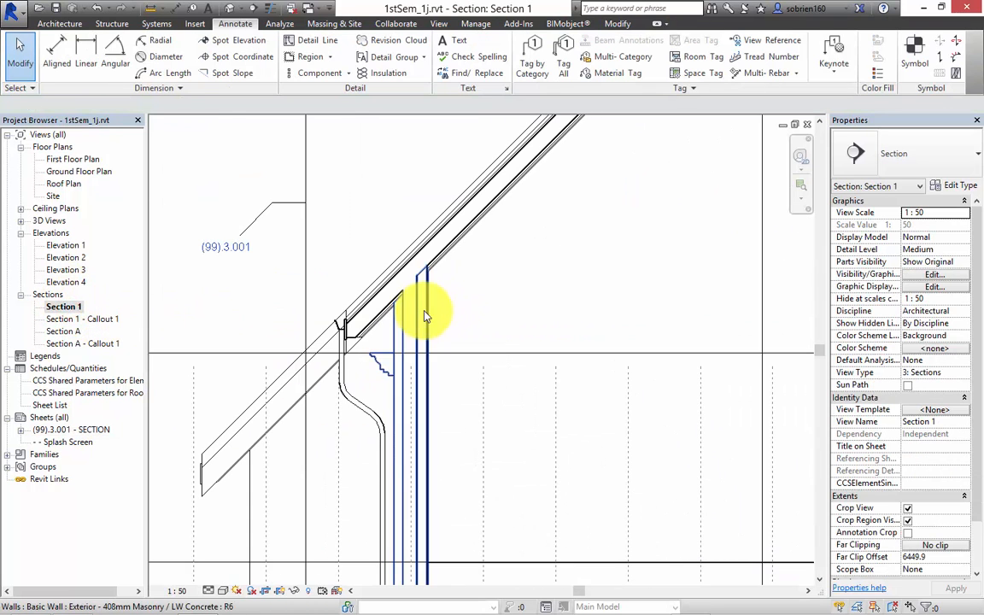
# Step: Create a callout around the eaves and wall-to-roof junction in Section 1 and lower its upper boundary closer to the junction
pyautogui.scroll(-2, 418, 308)
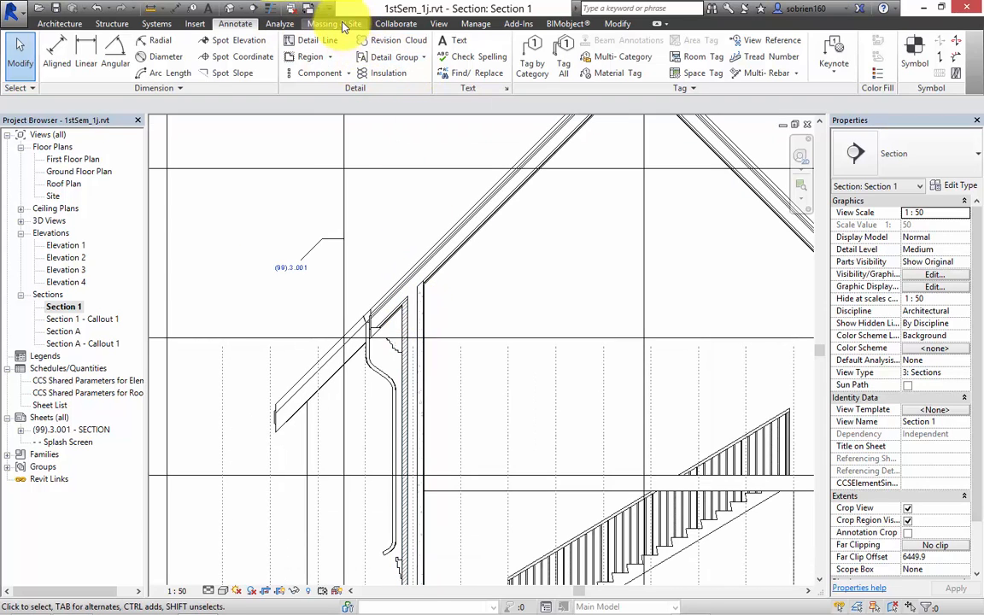
pyautogui.click(439, 24)
pyautogui.click(455, 53)
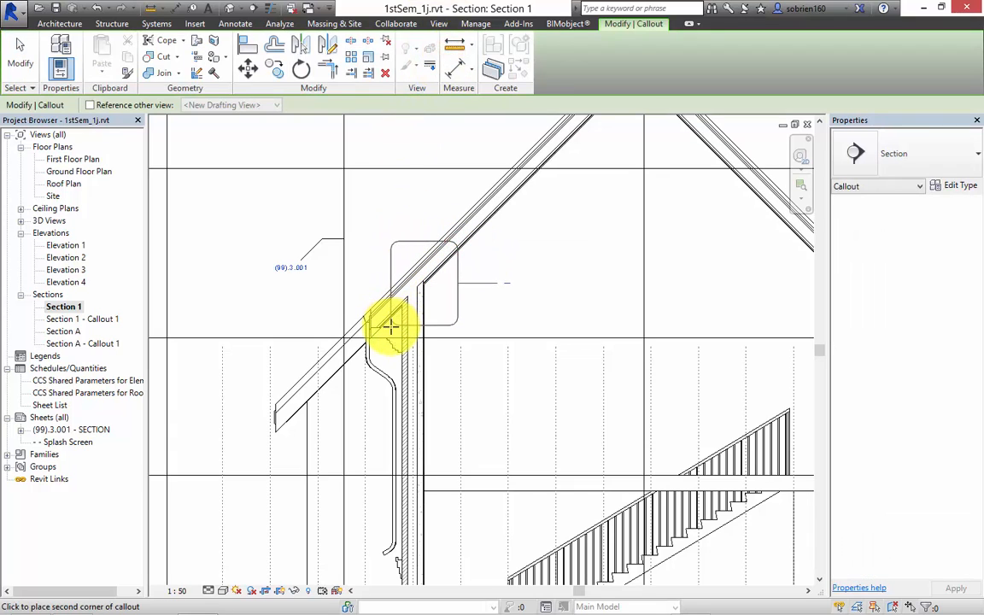
pyautogui.click(368, 339)
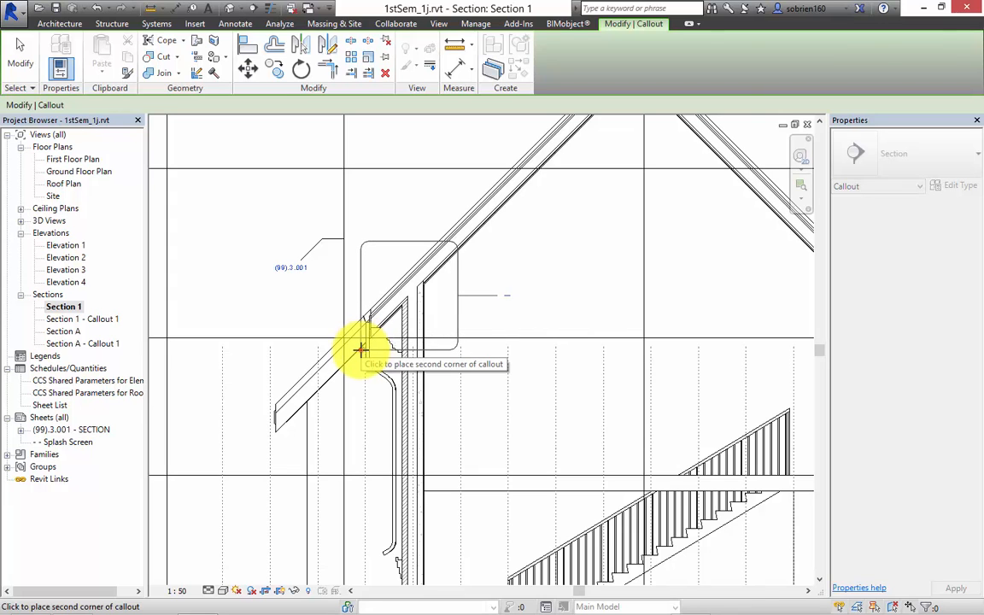
pyautogui.click(360, 348)
pyautogui.click(411, 244)
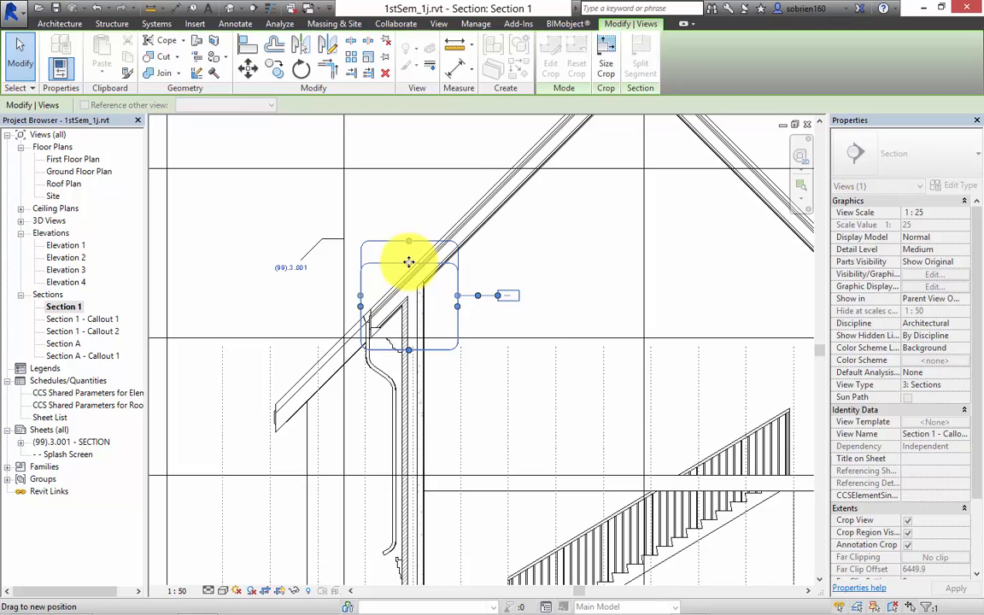
pyautogui.moveTo(409, 262); pyautogui.dragTo(409, 263)
# Step: Move the new callout's head to the outer side of the eaves below the existing (99).3.001 reference and straighten its leader
pyautogui.moveTo(497, 295); pyautogui.dragTo(335, 299)
pyautogui.click(250, 315)
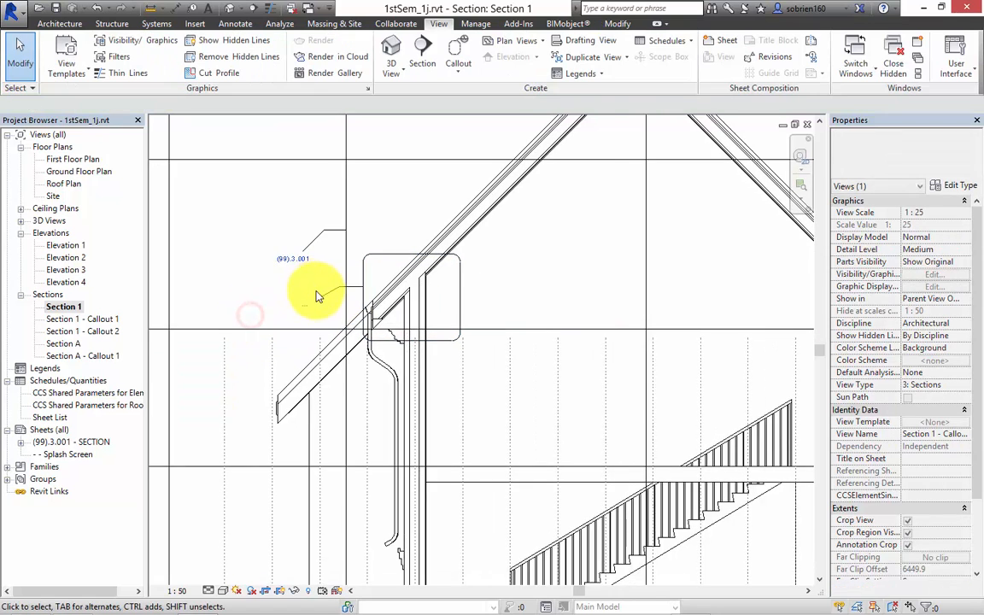
pyautogui.scroll(3, 314, 297)
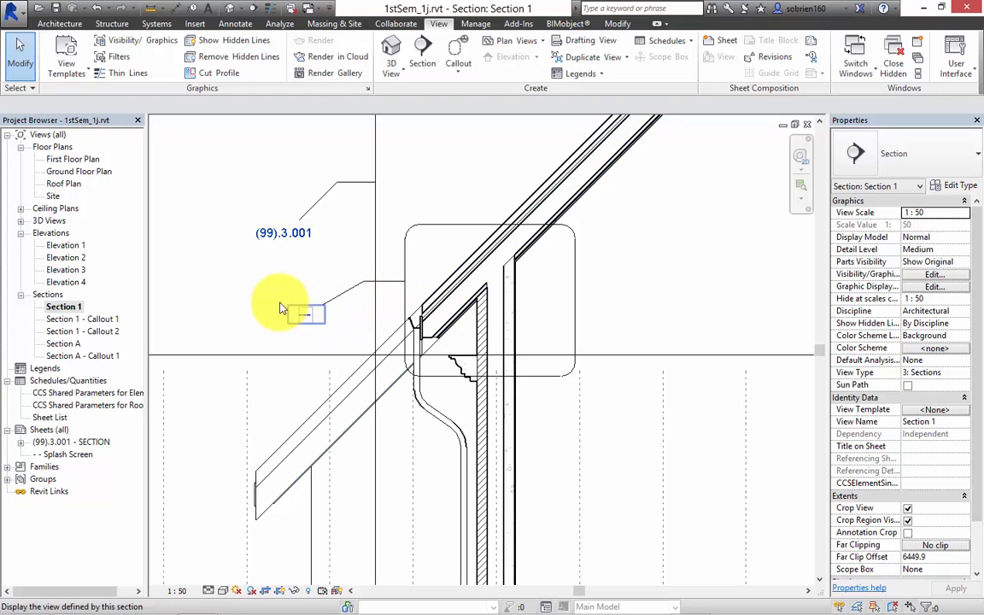
pyautogui.click(380, 281)
pyautogui.moveTo(363, 284); pyautogui.dragTo(364, 275)
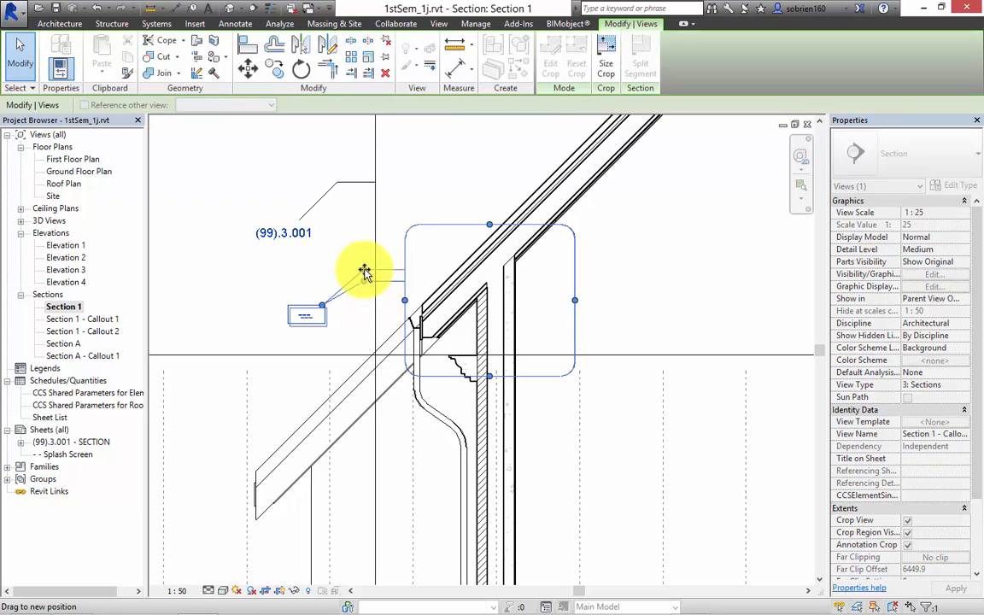
pyautogui.click(274, 272)
pyautogui.moveTo(303, 301); pyautogui.dragTo(319, 270, button='middle')
pyautogui.moveTo(330, 353); pyautogui.dragTo(345, 323, button='middle')
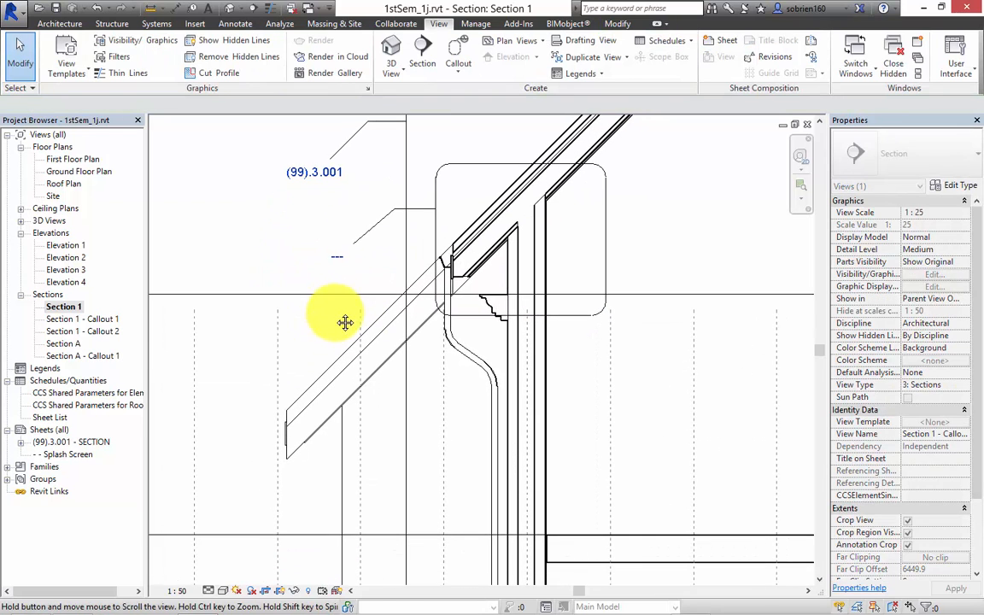
pyautogui.moveTo(518, 350); pyautogui.dragTo(524, 347, button='middle')
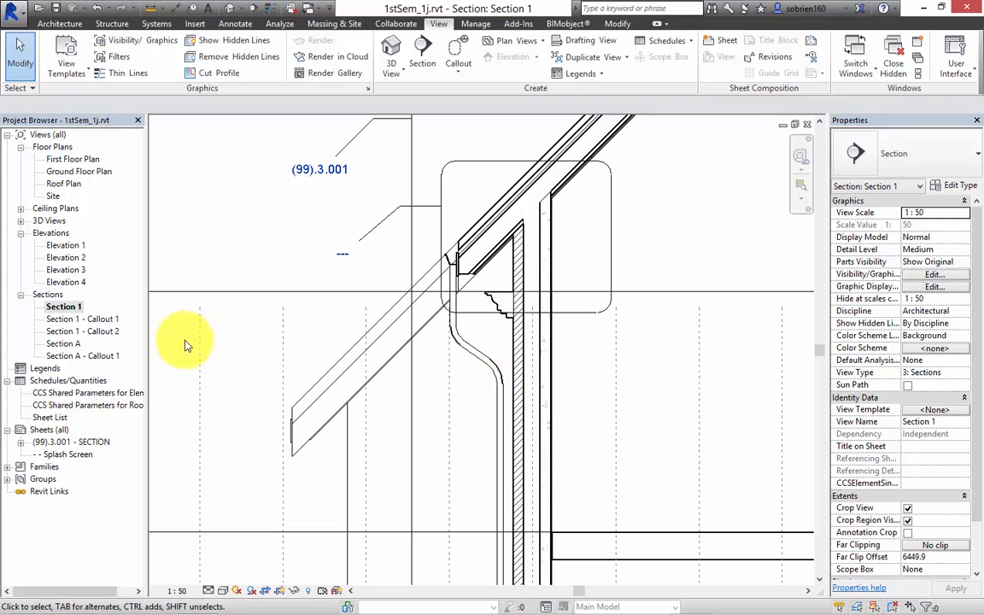
# Step: Rename the view Section 1 - Callout 2 as Roof Junction Detail
pyautogui.click(113, 331)
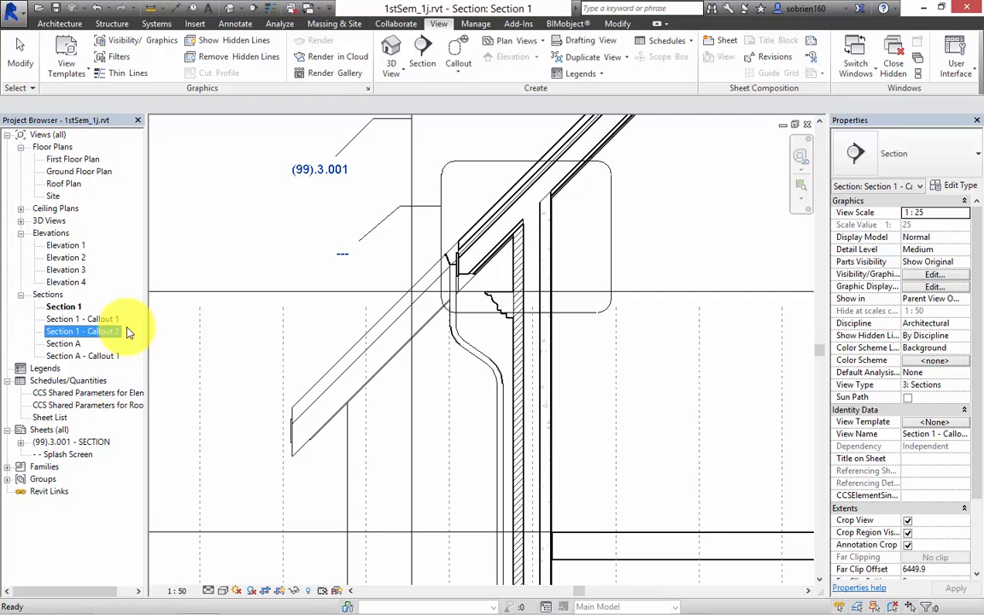
pyautogui.rightClick(118, 337)
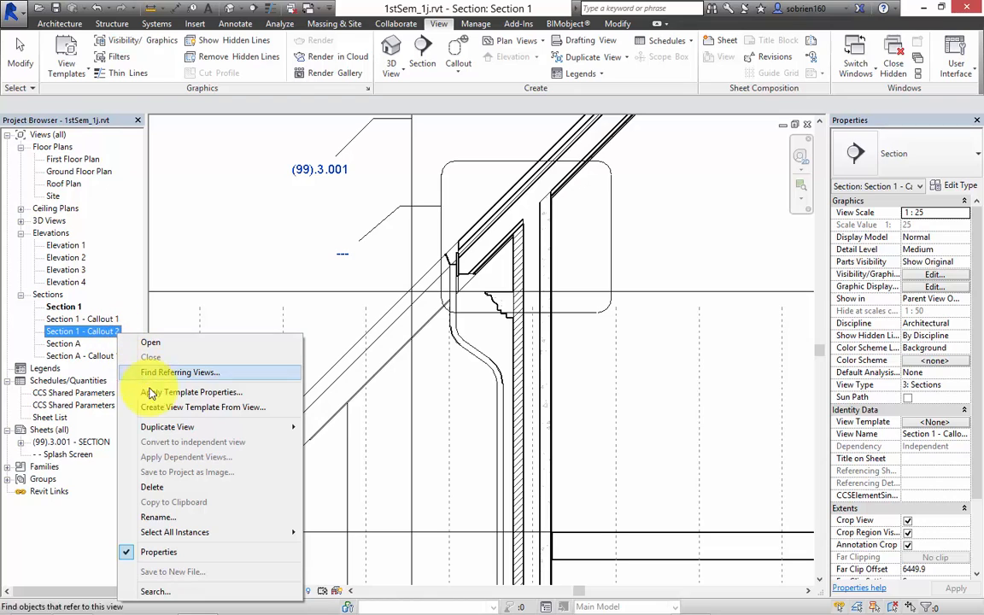
pyautogui.click(186, 516)
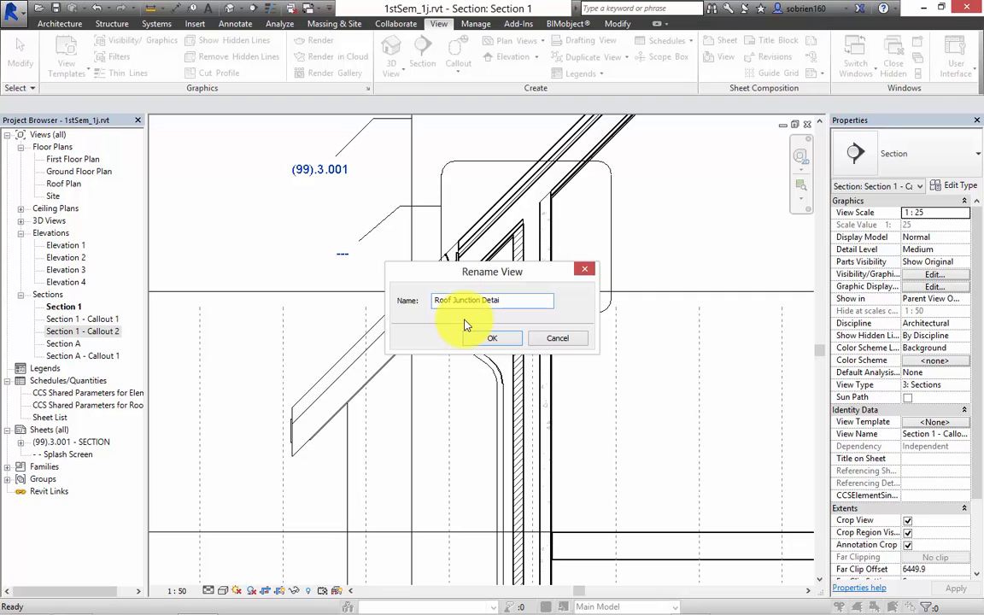
pyautogui.click(486, 339)
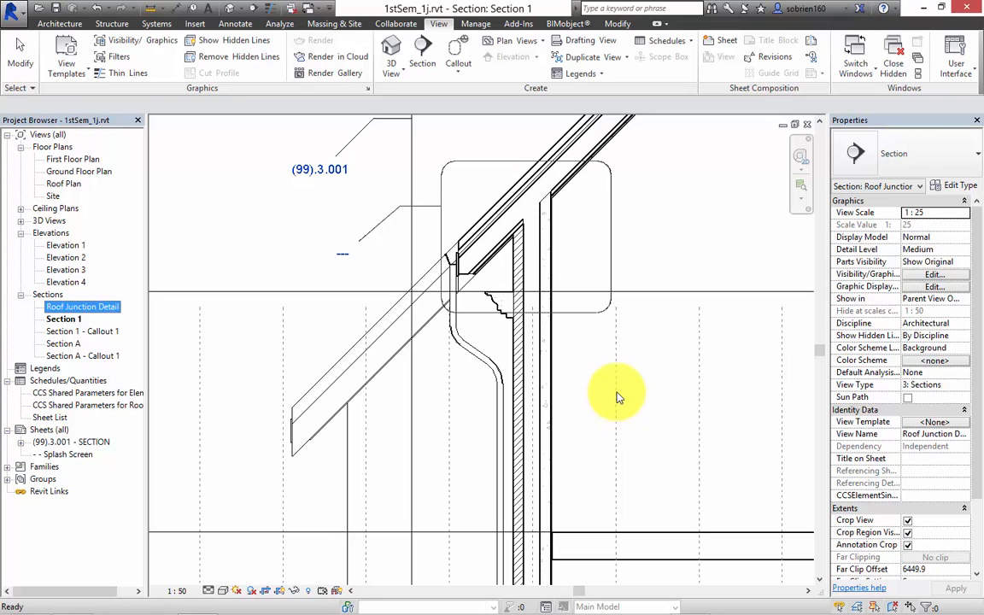
# Step: Open the Roof Junction Detail view and set its view scale to 1:10
pyautogui.doubleClick(89, 307)
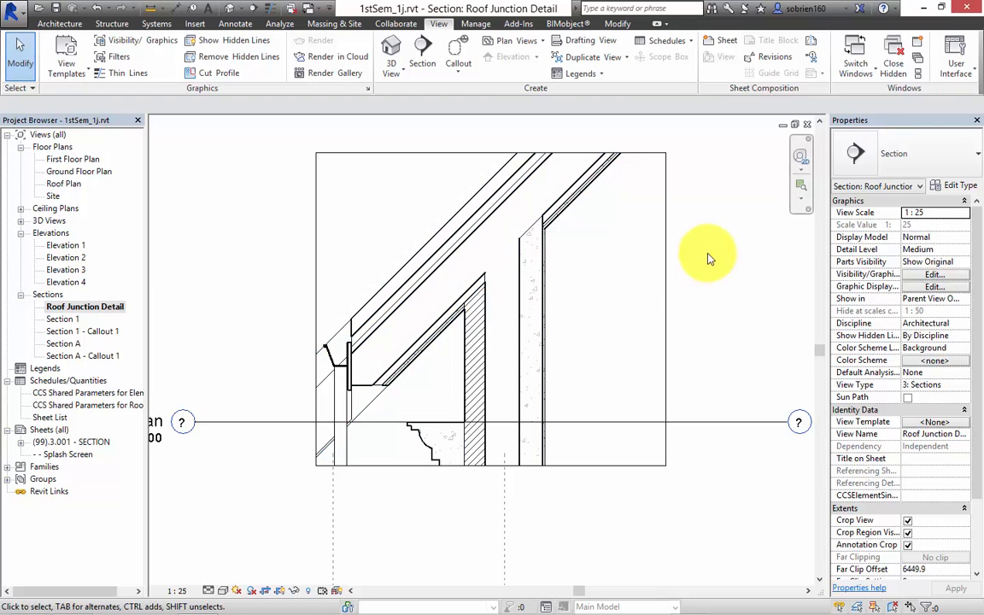
pyautogui.click(182, 592)
pyautogui.click(197, 438)
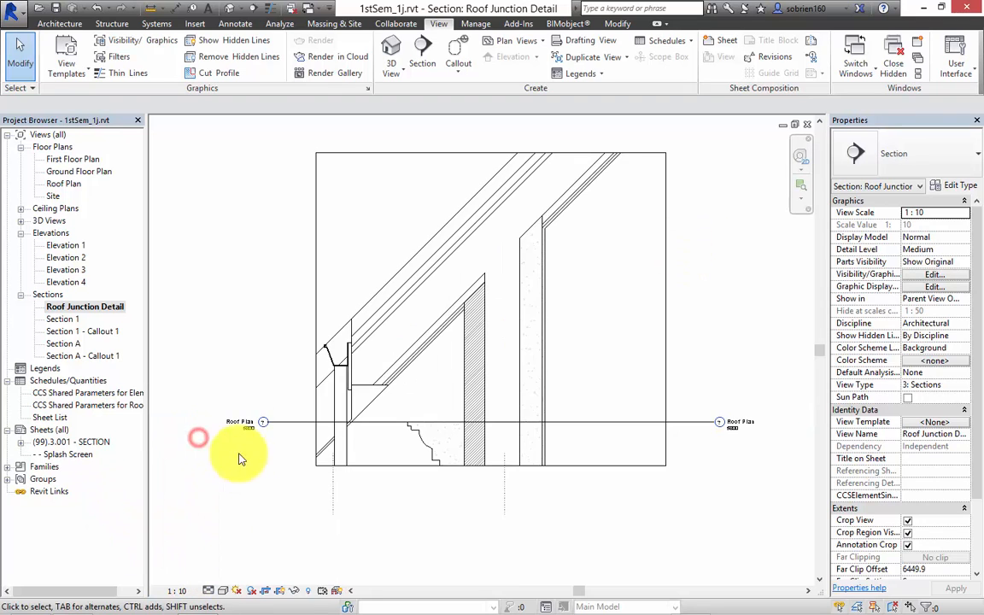
pyautogui.scroll(2, 492, 351)
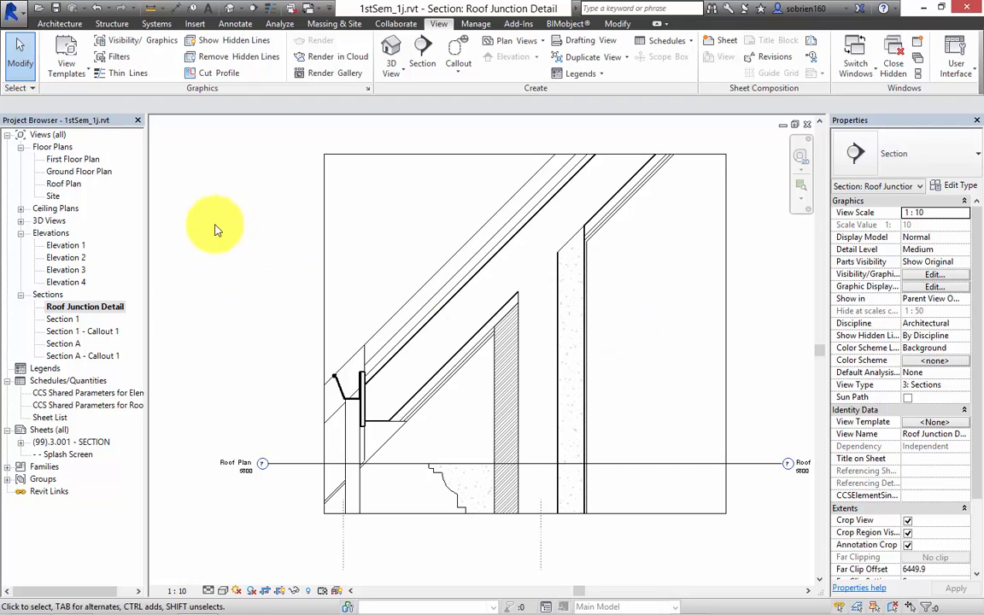
# Step: Select everything in Section 1 - Callout 1 and filter it to Detail Items, Insulation Batting Lines, Hidden Lines and Thin Lines
pyautogui.doubleClick(90, 332)
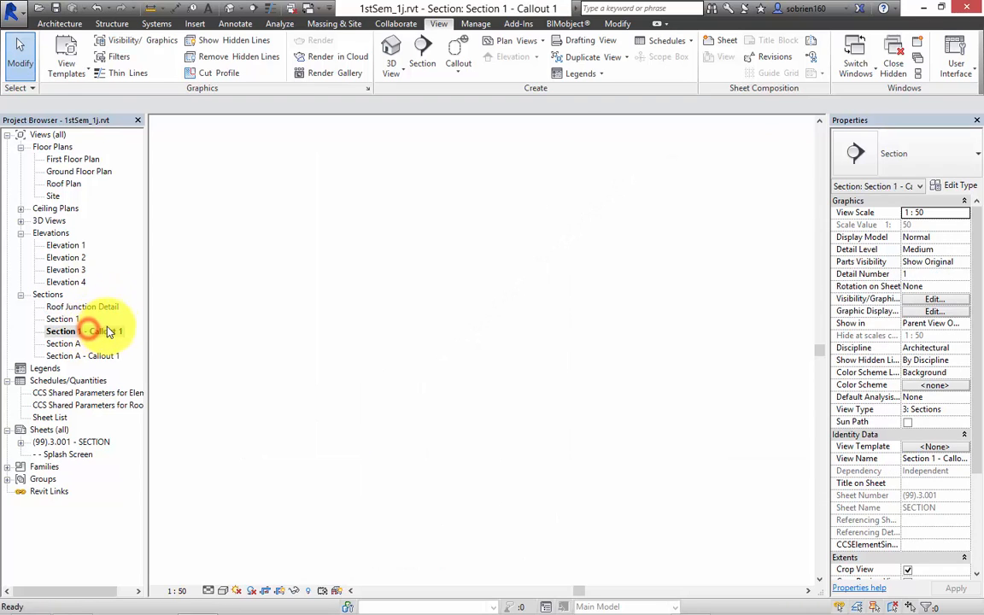
pyautogui.moveTo(321, 555); pyautogui.dragTo(543, 130)
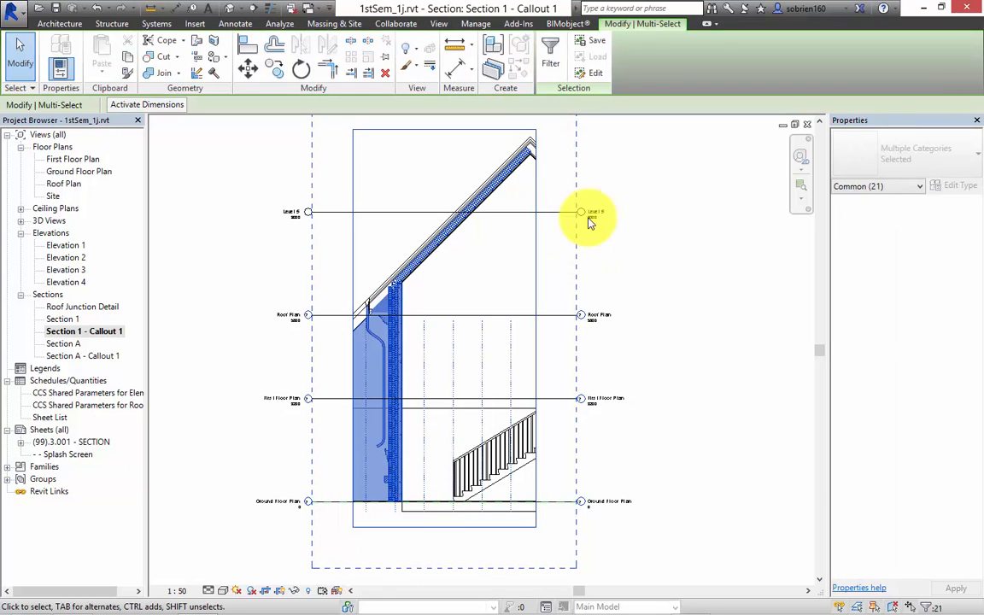
pyautogui.click(550, 53)
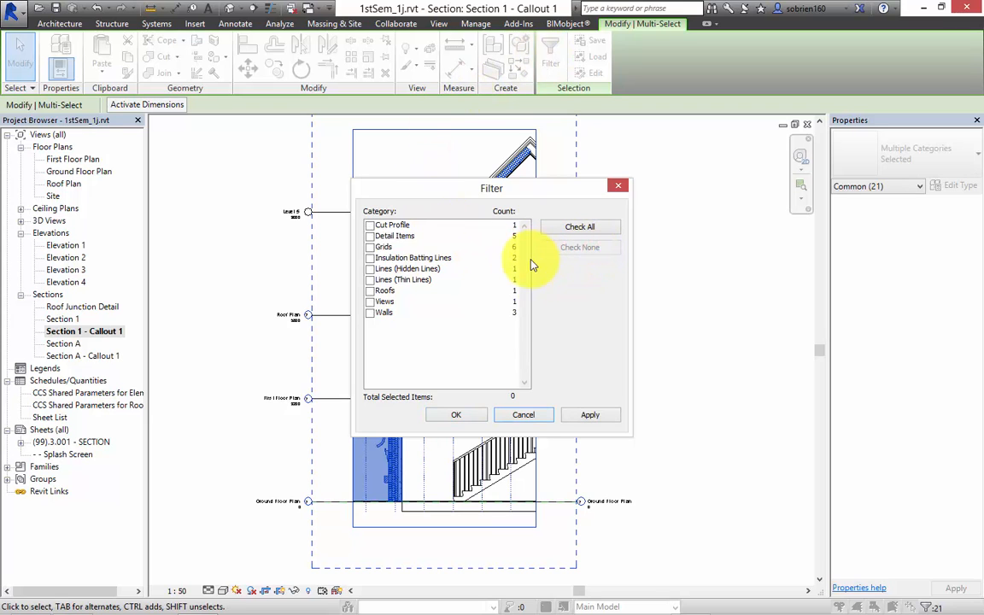
pyautogui.click(369, 236)
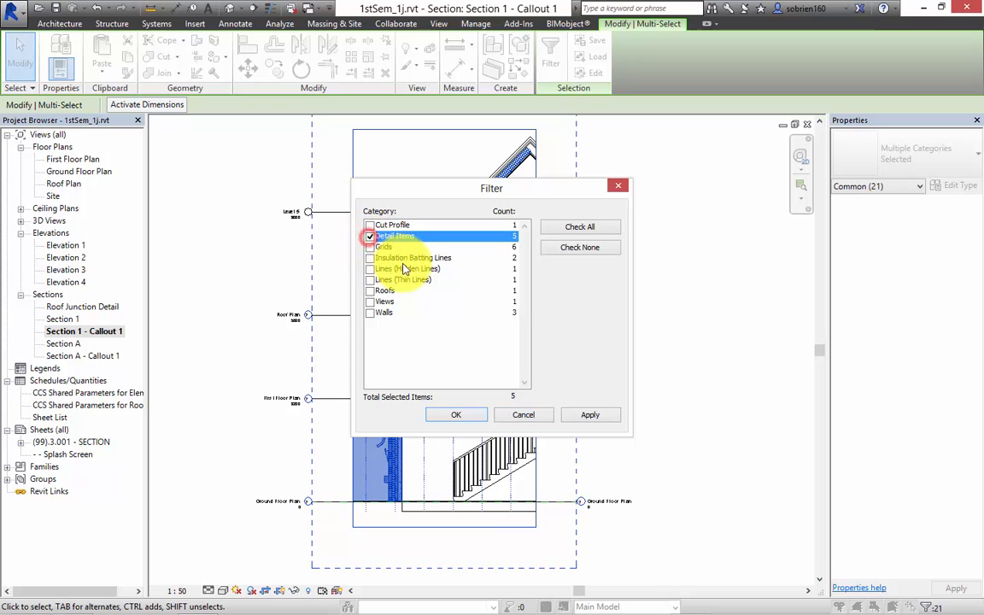
pyautogui.click(369, 258)
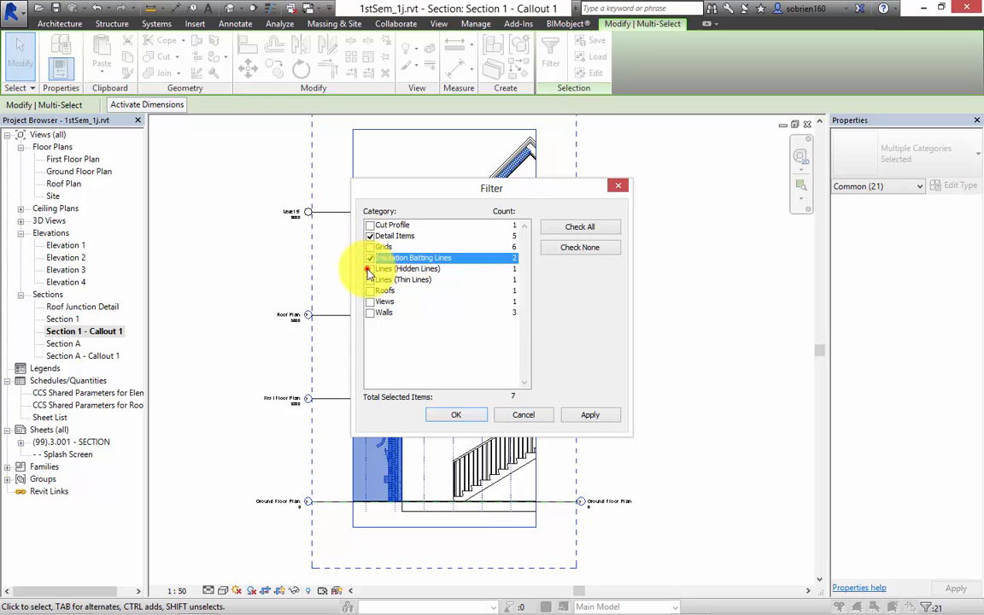
pyautogui.click(369, 269)
pyautogui.click(369, 279)
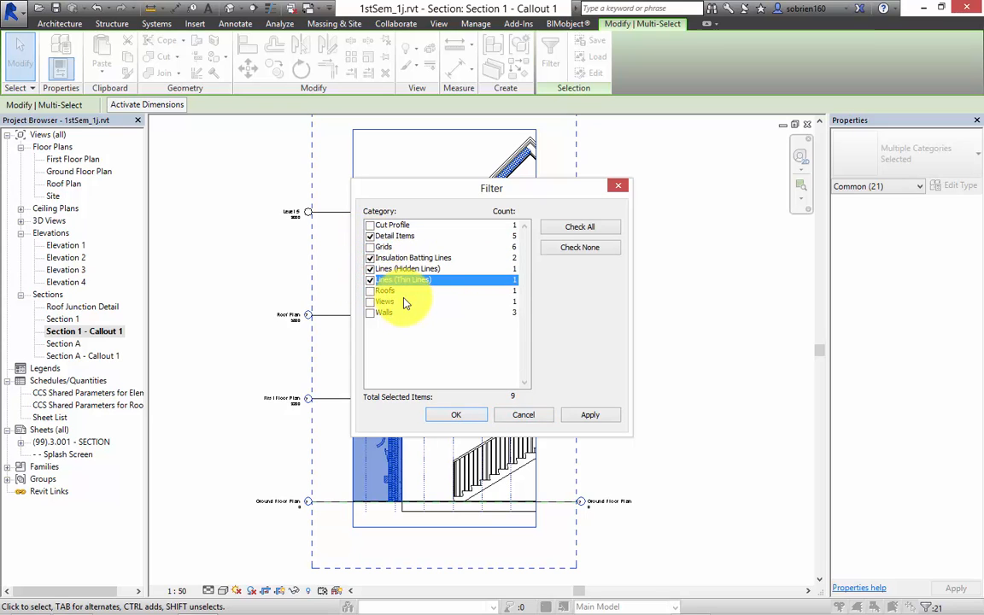
pyautogui.click(588, 415)
pyautogui.click(470, 417)
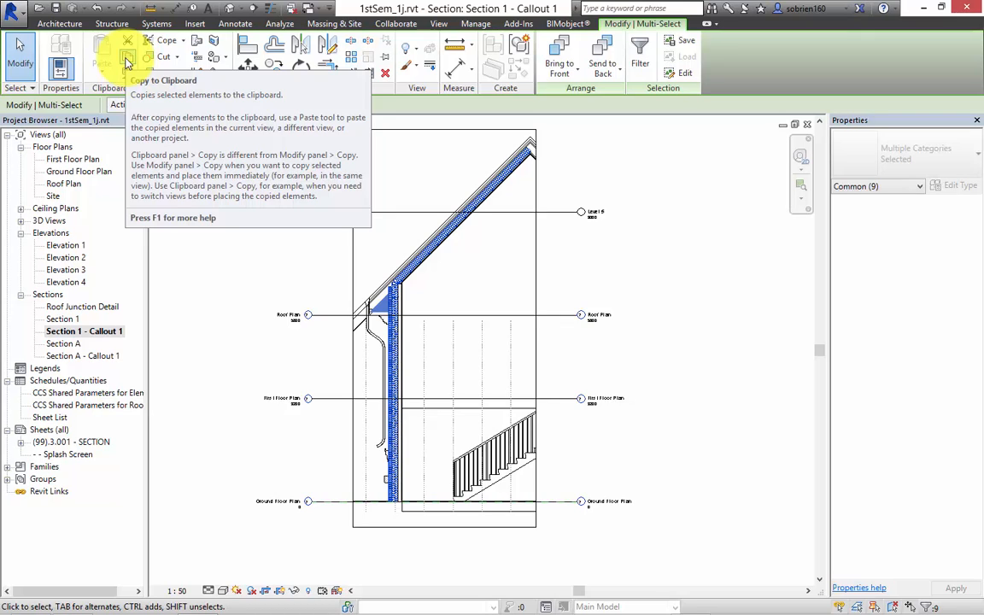
# Step: Copy the filtered detail elements and paste them into Roof Junction Detail aligned to the same place
pyautogui.click(126, 62)
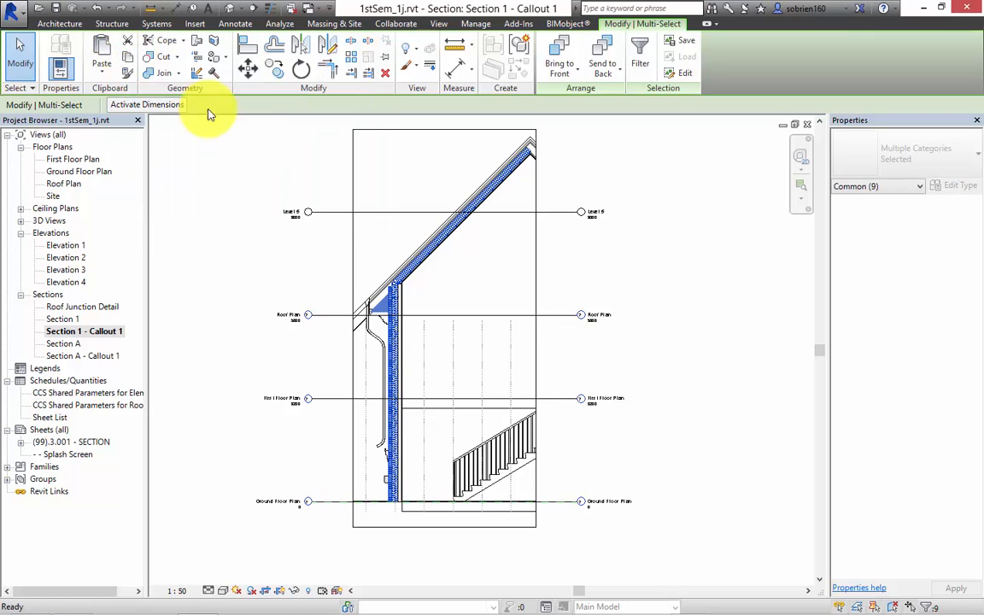
pyautogui.doubleClick(89, 307)
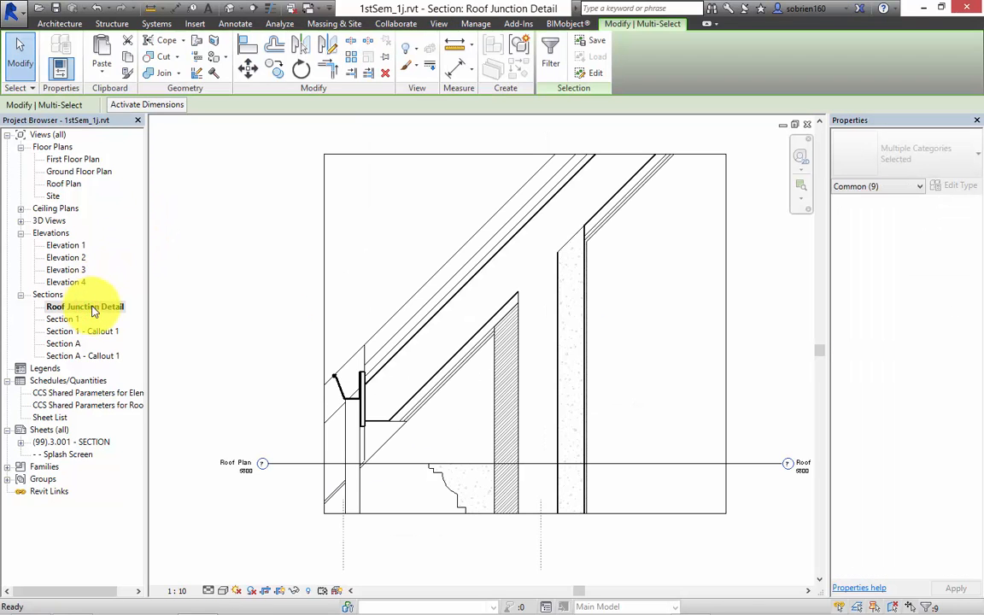
pyautogui.click(99, 72)
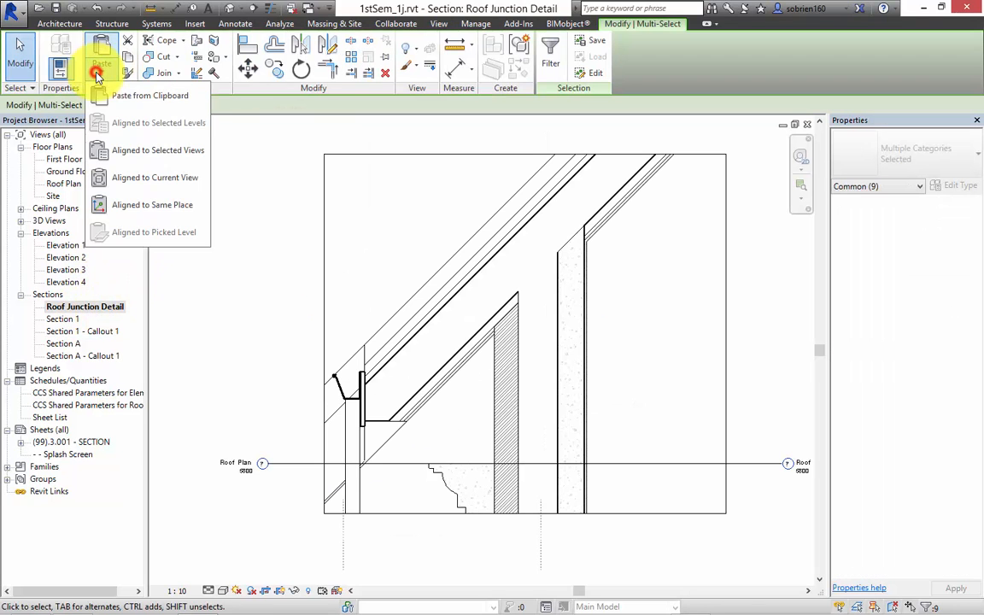
pyautogui.click(143, 213)
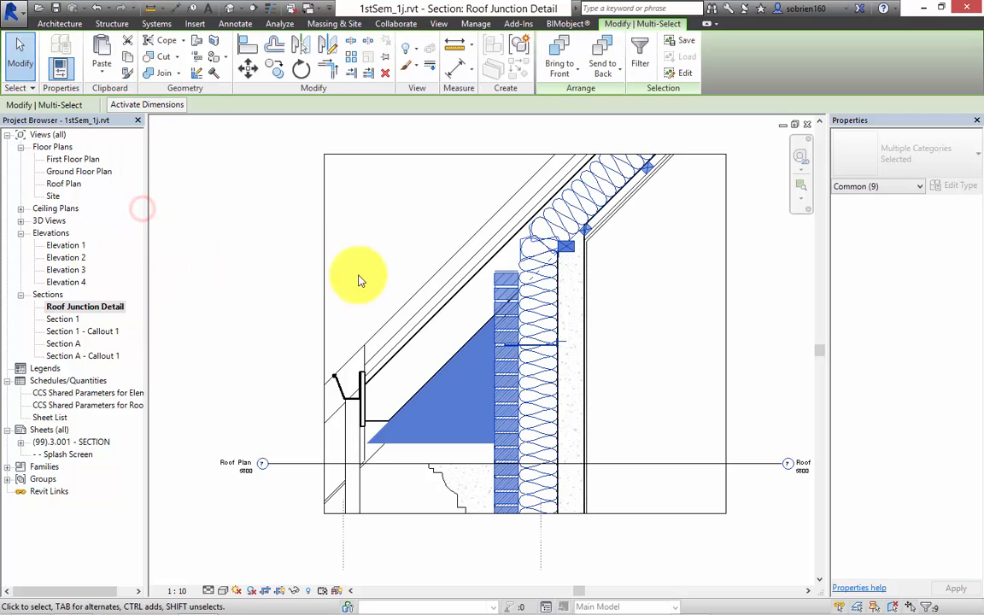
pyautogui.click(761, 321)
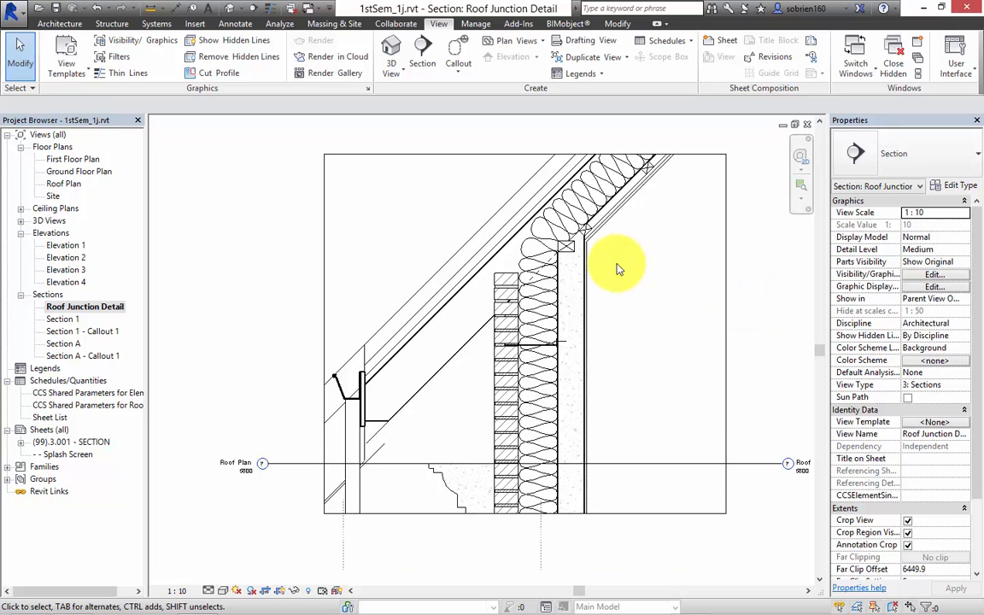
# Step: Modify the inner concrete leaf's cut profile with a 120 mm horizontal line at the underside of the timber, removing its sloping head
pyautogui.scroll(2, 586, 250)
pyautogui.scroll(3, 586, 250)
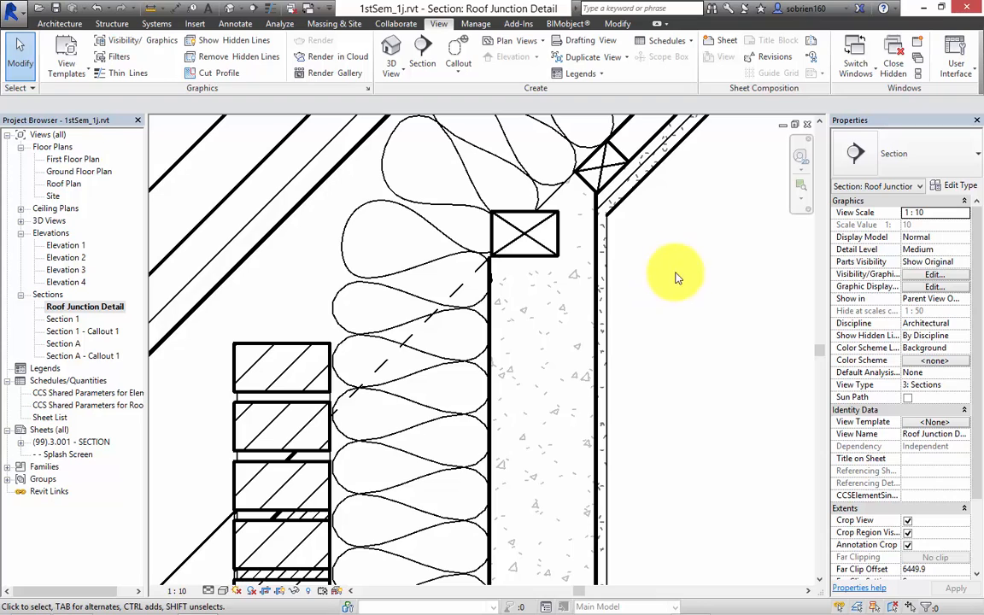
pyautogui.click(215, 73)
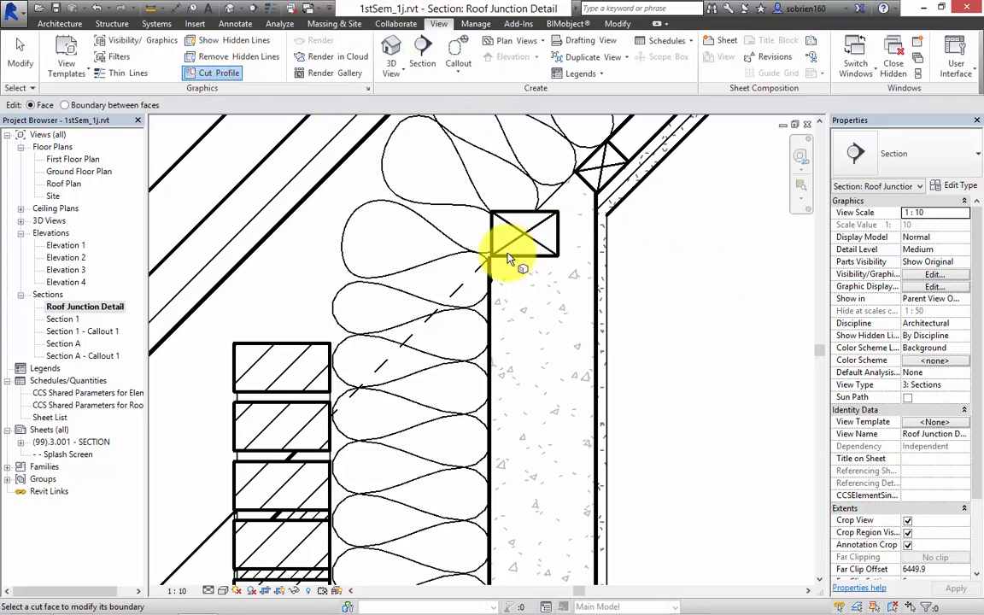
pyautogui.click(598, 224)
pyautogui.click(578, 41)
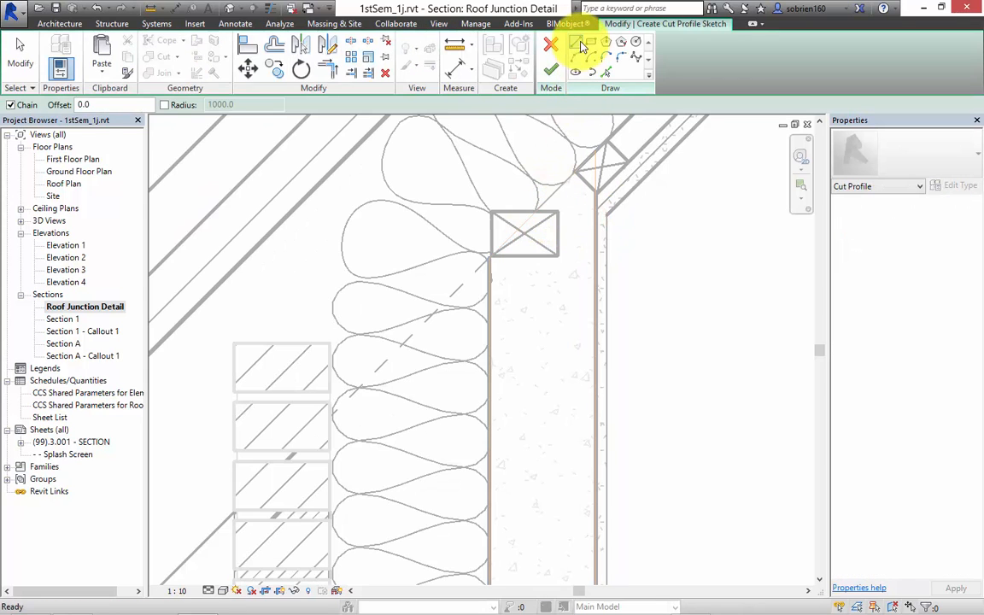
pyautogui.click(491, 257)
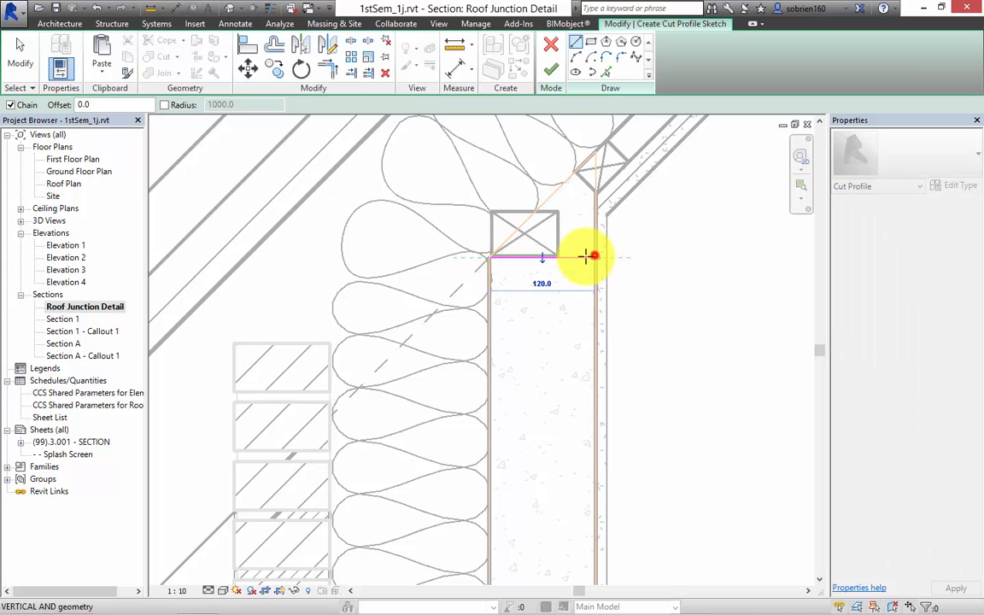
pyautogui.click(587, 256)
pyautogui.click(550, 69)
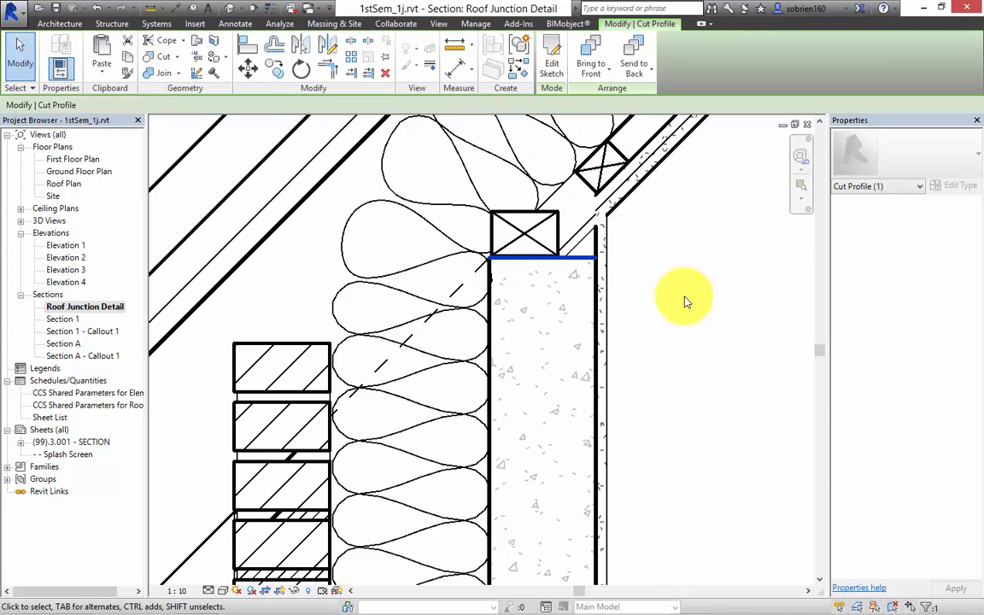
pyautogui.click(686, 300)
pyautogui.scroll(-5, 598, 320)
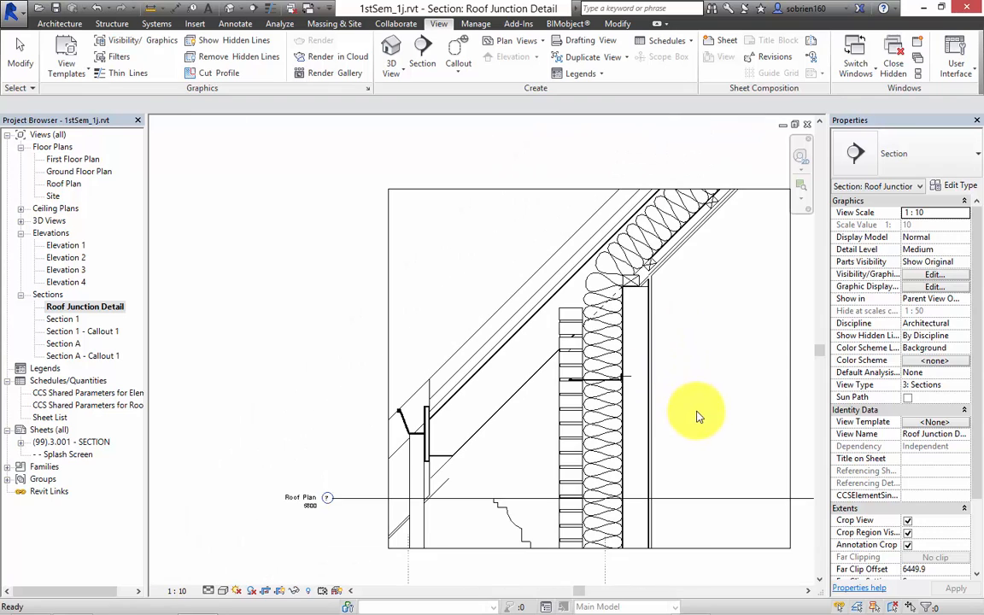
pyautogui.moveTo(698, 416); pyautogui.dragTo(644, 396, button='middle')
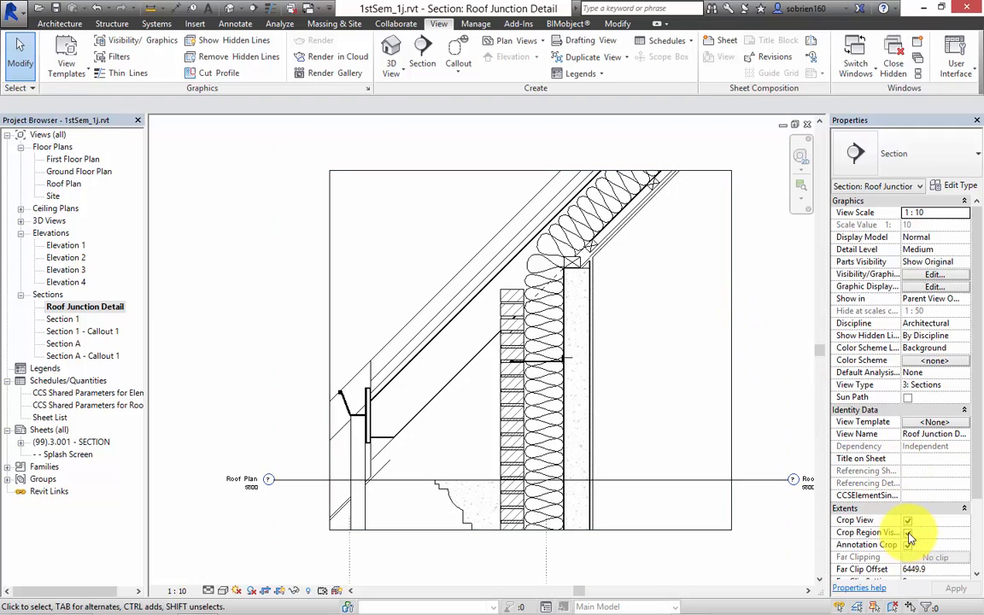
# Step: Hide the crop region outline of the Roof Junction Detail view while keeping the view cropped
pyautogui.click(908, 533)
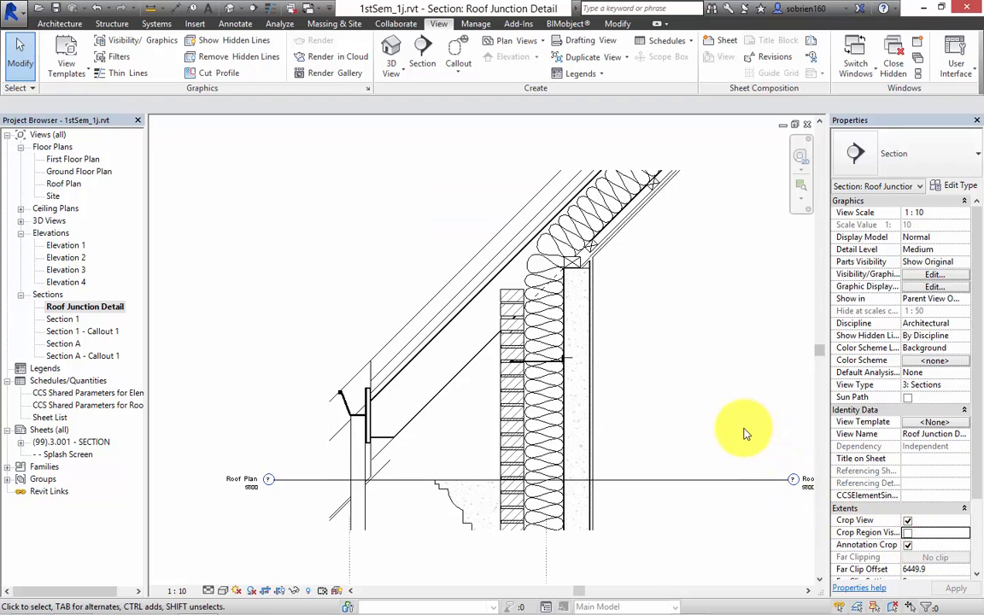
pyautogui.moveTo(725, 435); pyautogui.dragTo(687, 427, button='middle')
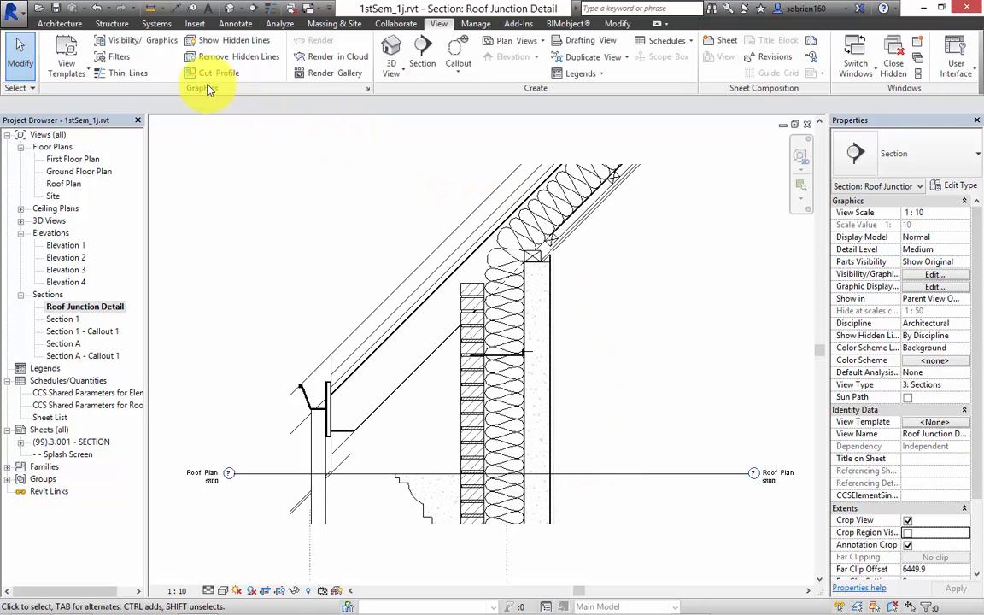
# Step: Load the Break Line.rfa detail component family from the Detail Components library's Div 01-General folder
pyautogui.click(235, 24)
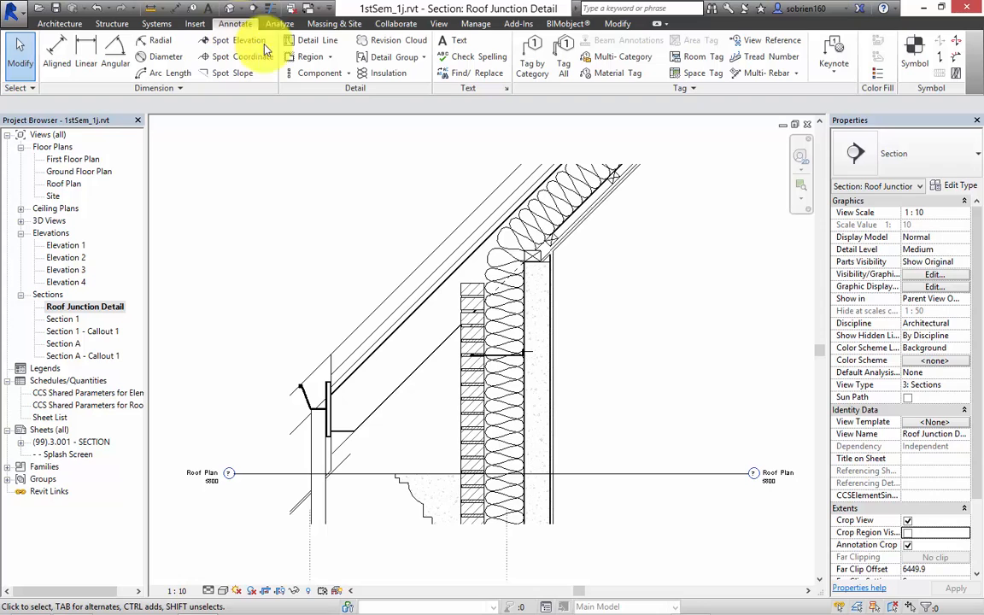
pyautogui.click(348, 74)
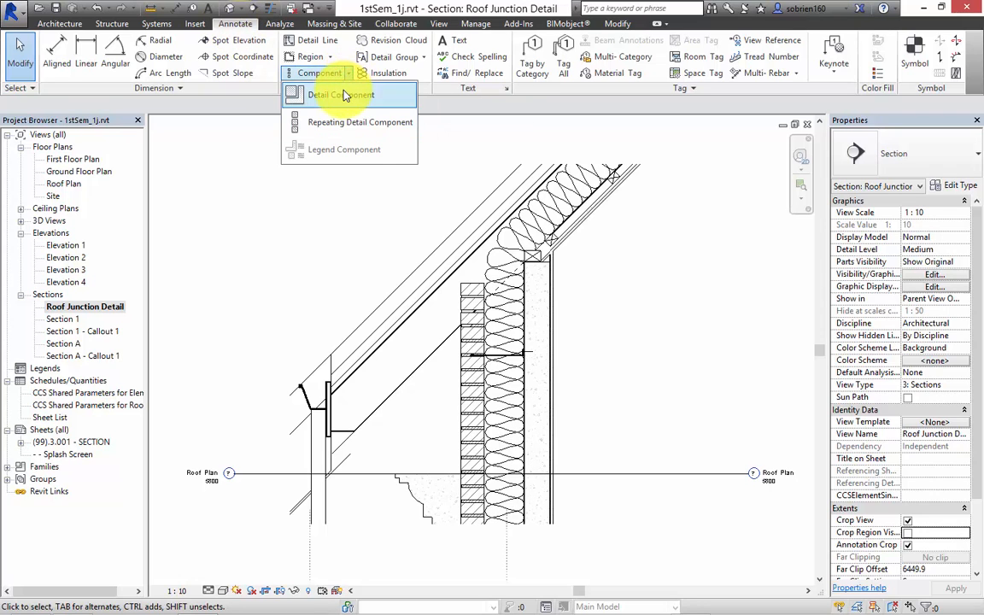
pyautogui.click(333, 94)
pyautogui.click(551, 64)
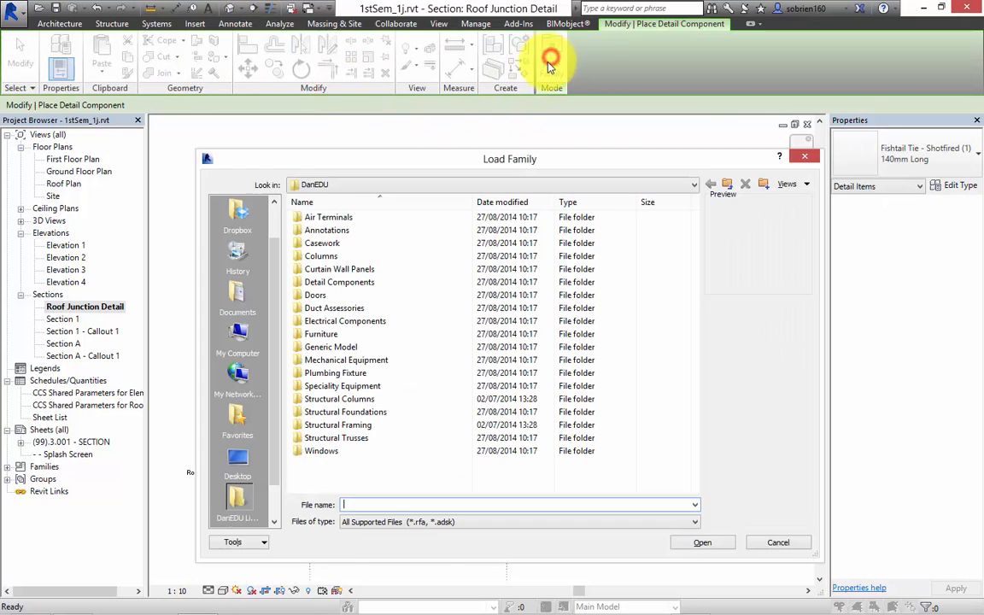
pyautogui.doubleClick(347, 286)
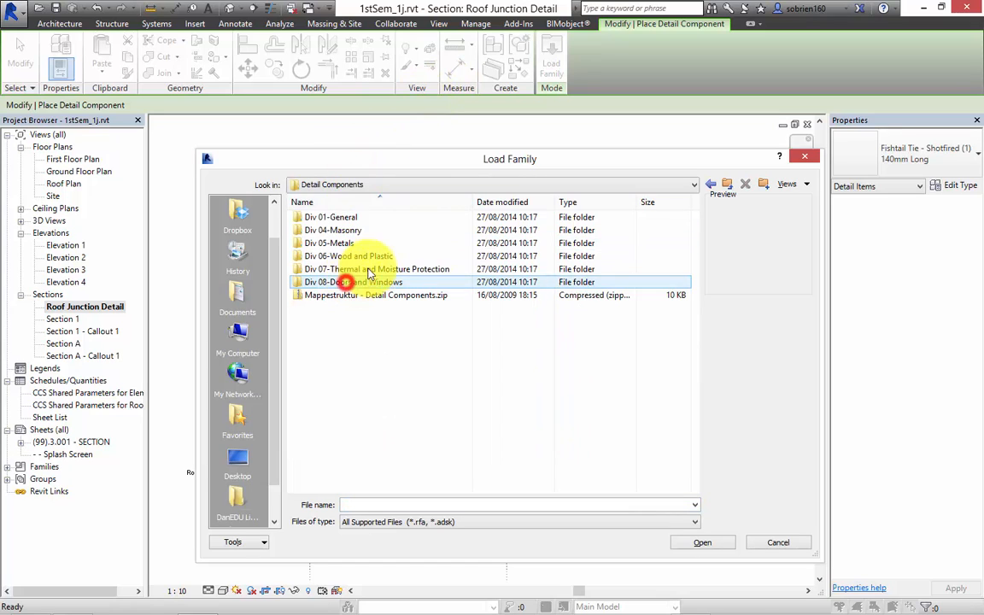
pyautogui.doubleClick(329, 217)
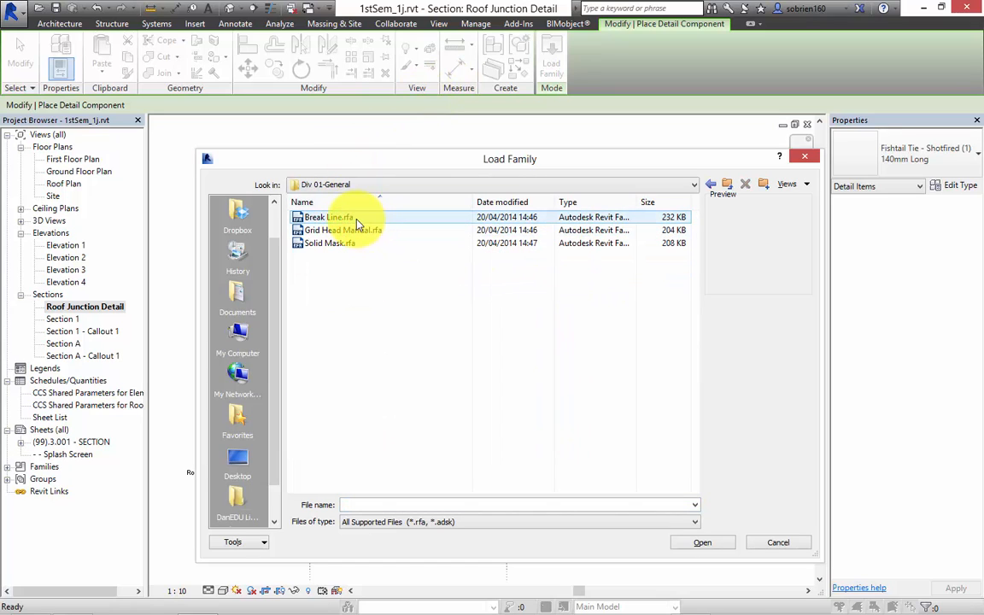
pyautogui.click(357, 219)
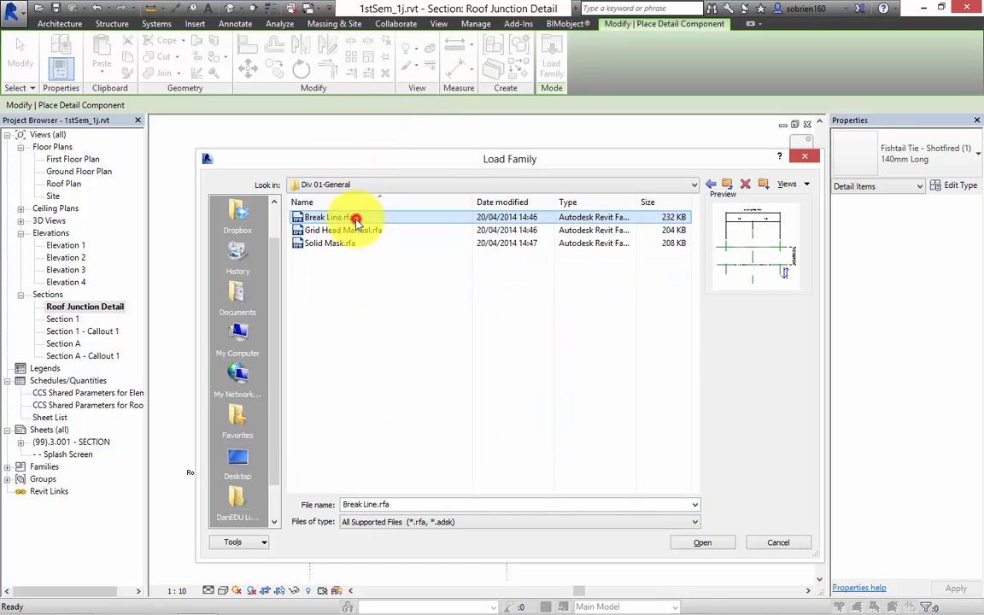
pyautogui.click(702, 545)
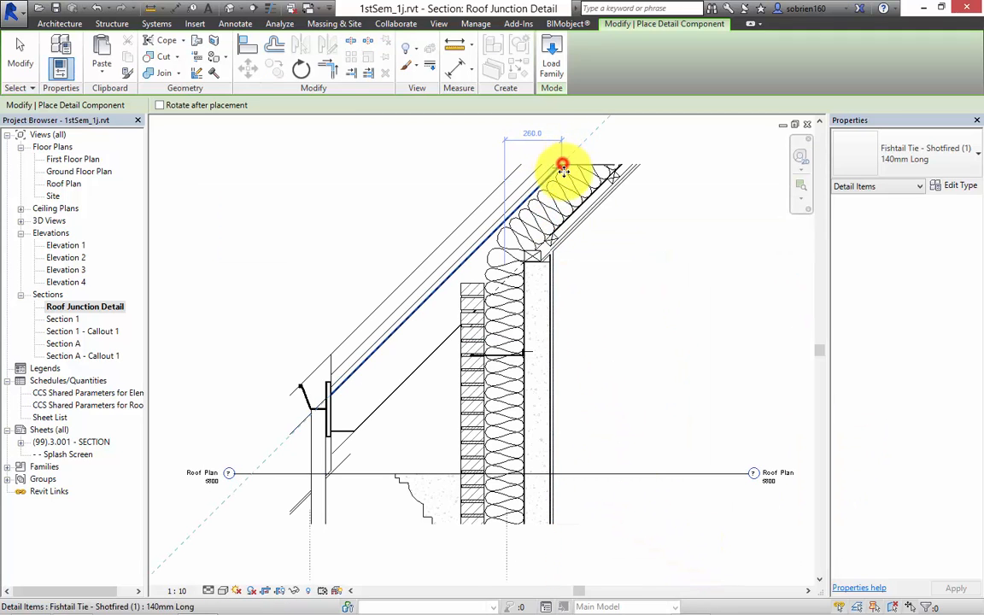
pyautogui.scroll(4, 555, 160)
pyautogui.click(603, 186)
pyautogui.press('Escape')
pyautogui.press('Escape')
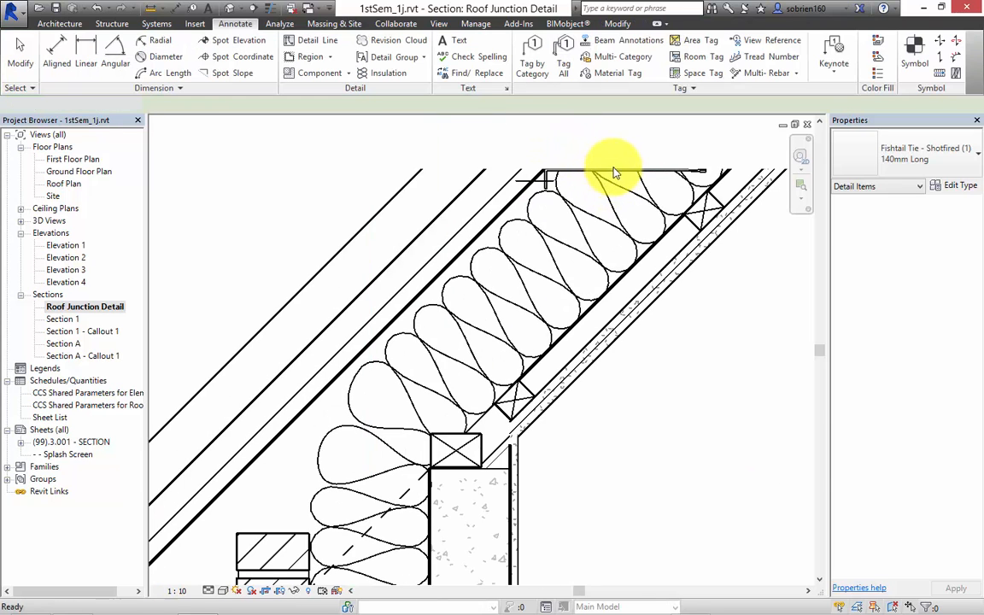
pyautogui.click(608, 171)
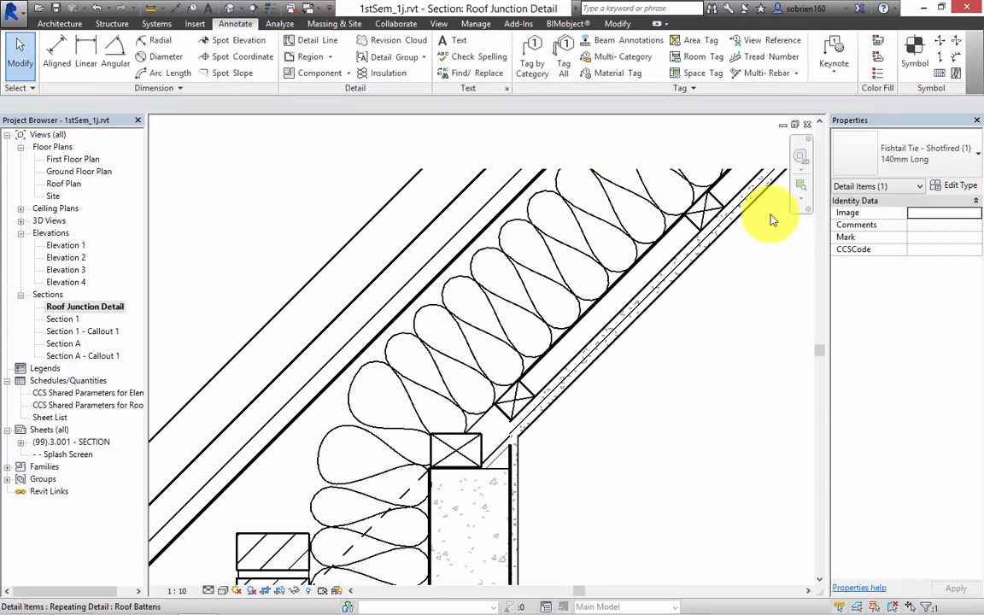
pyautogui.press('Delete')
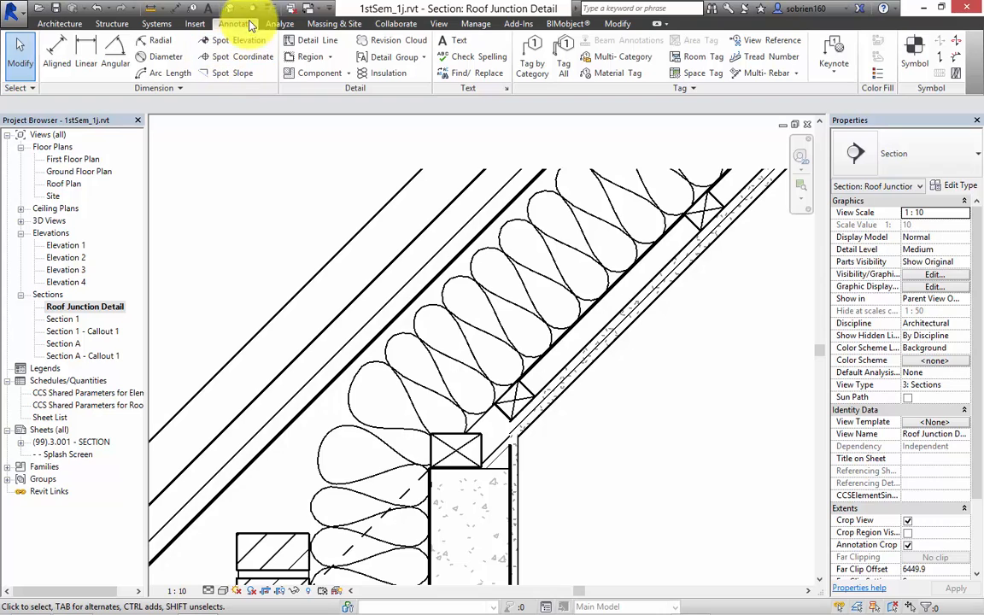
# Step: Place a Break Line detail component across the sloping roof layers at the upper edge of the detail
pyautogui.click(347, 77)
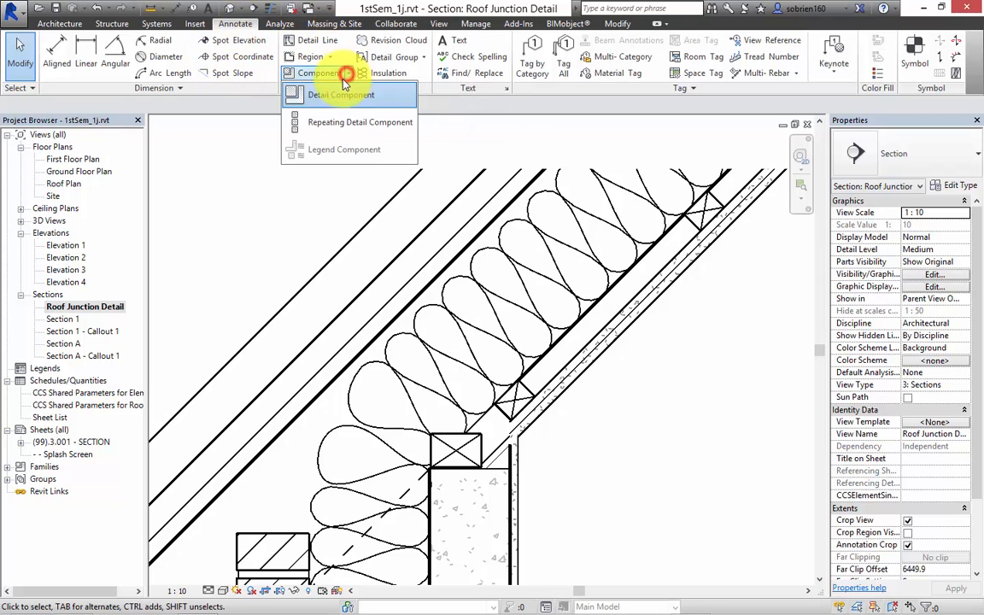
pyautogui.click(336, 92)
pyautogui.click(943, 161)
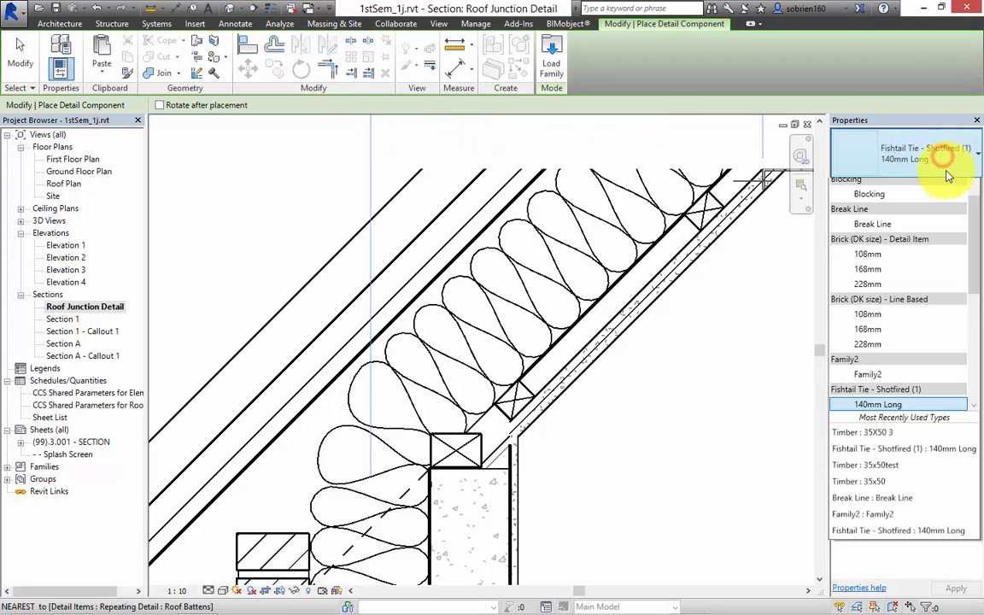
pyautogui.scroll(1, 939, 281)
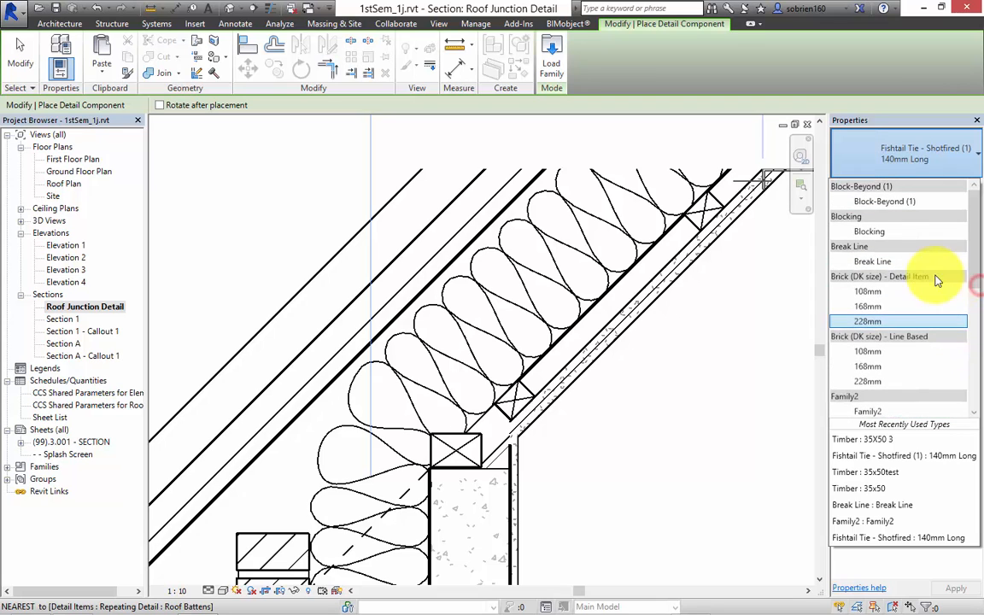
pyautogui.press('Escape')
pyautogui.press('Escape')
pyautogui.press('Return')
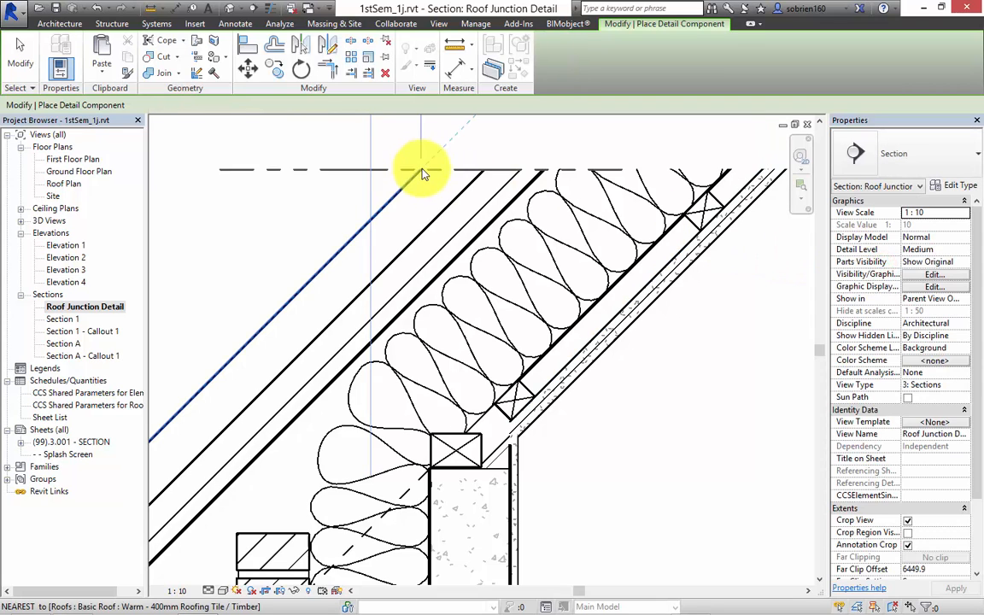
pyautogui.scroll(-3, 437, 169)
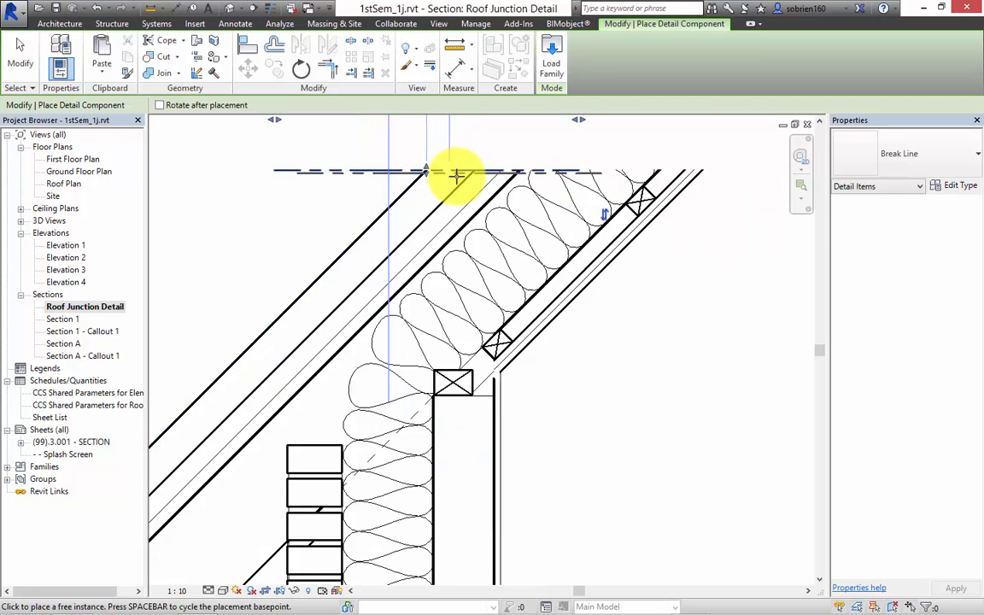
pyautogui.click(410, 177)
pyautogui.press('Escape')
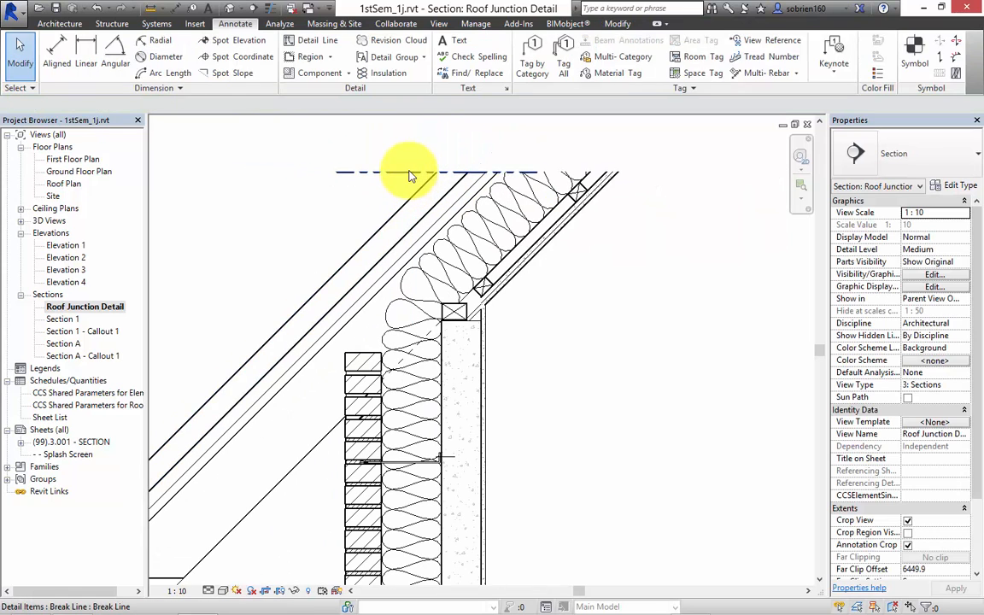
# Step: Stretch the roof break line to a masking width of about 980 mm so it spans all the roof layers
pyautogui.click(406, 172)
pyautogui.moveTo(543, 142); pyautogui.dragTo(663, 147)
pyautogui.press('Escape')
pyautogui.scroll(-2, 661, 221)
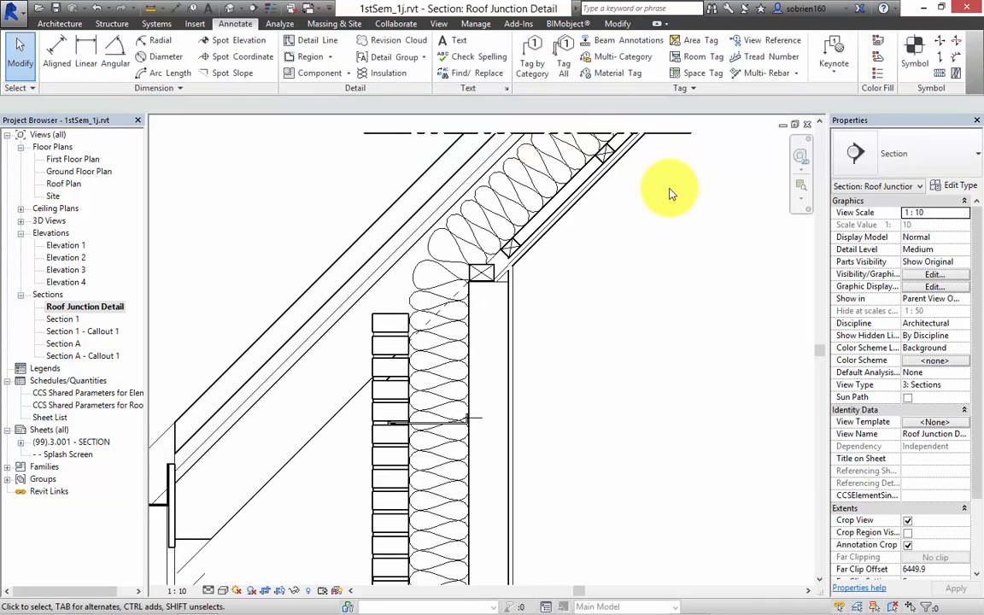
# Step: Move the roof break line slightly below the upper crop edge and extend its masking depth to about 229 mm
pyautogui.click(670, 150)
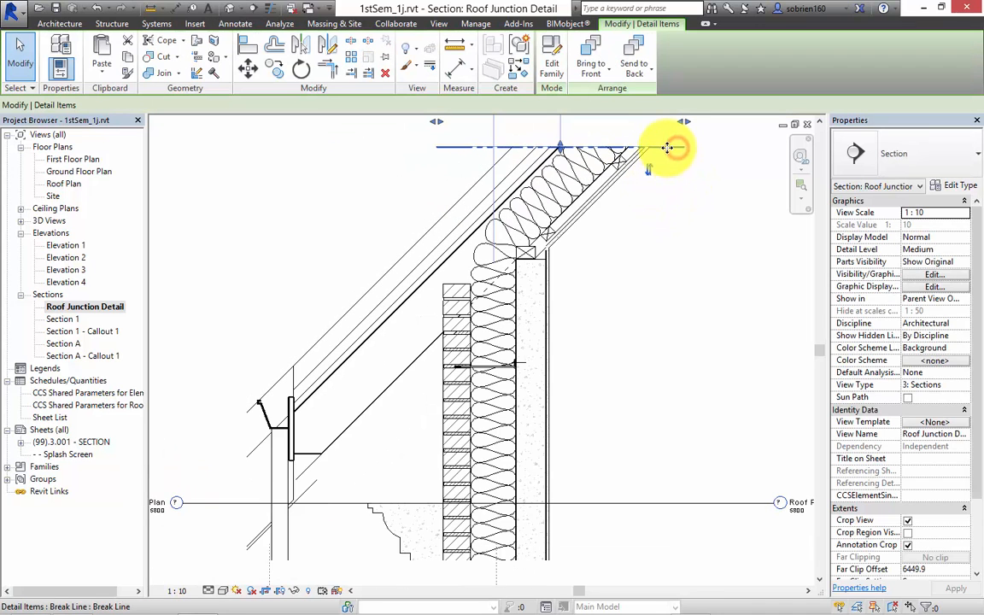
pyautogui.moveTo(670, 151); pyautogui.dragTo(659, 181)
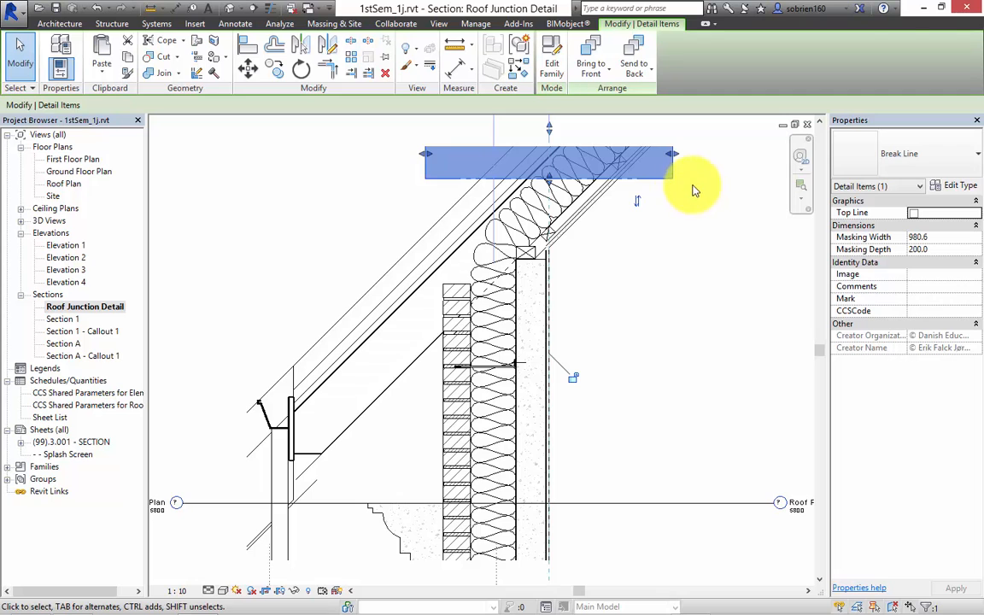
pyautogui.click(694, 190)
pyautogui.click(647, 175)
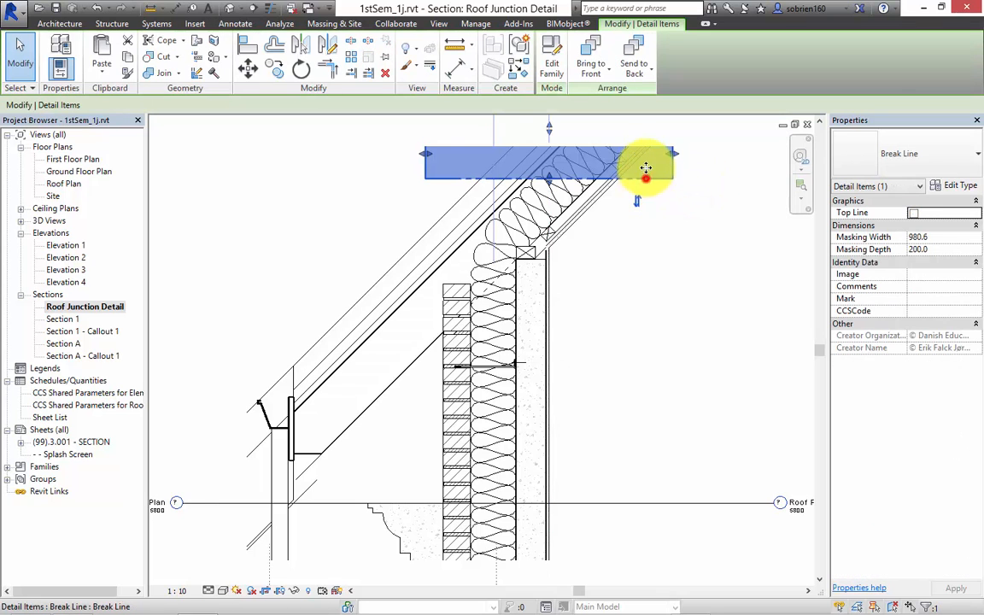
pyautogui.moveTo(646, 168); pyautogui.dragTo(646, 156)
pyautogui.moveTo(598, 137); pyautogui.dragTo(620, 228, button='middle')
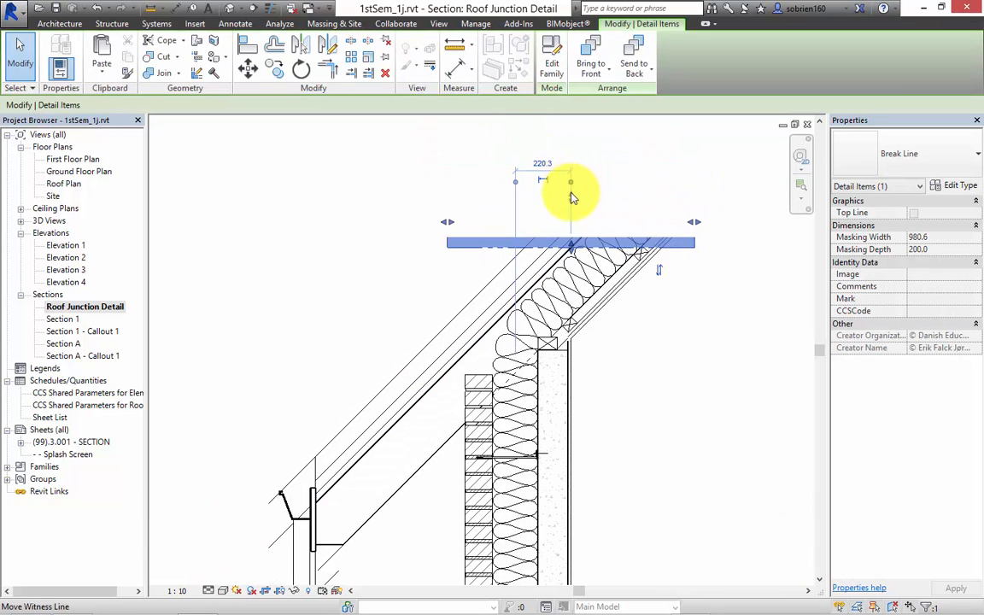
pyautogui.moveTo(572, 198)
pyautogui.mouseDown()
pyautogui.moveTo(571, 150)
pyautogui.moveTo(575, 193)
pyautogui.mouseUp()
pyautogui.click(726, 318)
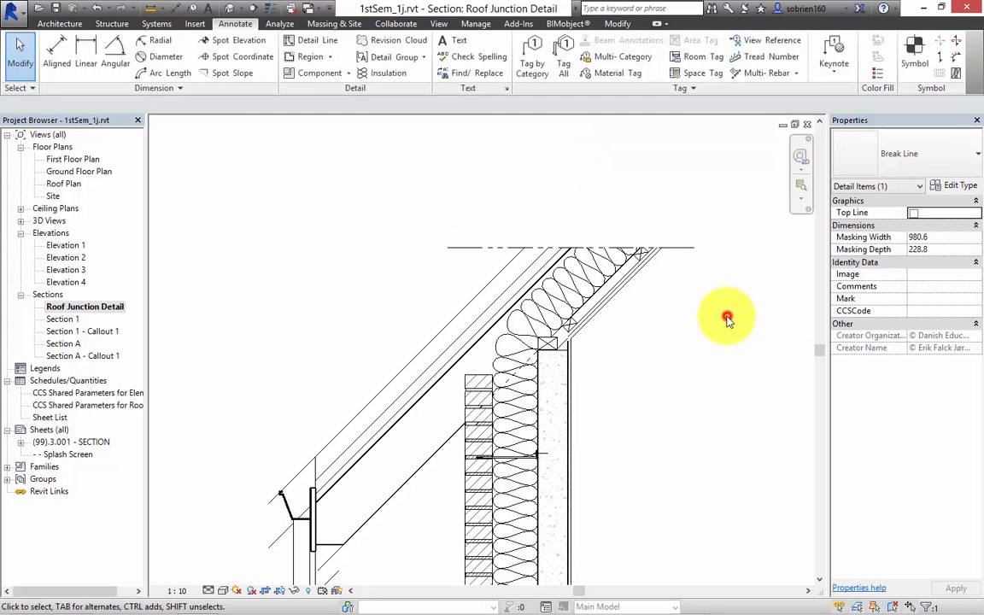
pyautogui.moveTo(689, 320); pyautogui.dragTo(709, 235, button='middle')
pyautogui.scroll(-1, 707, 230)
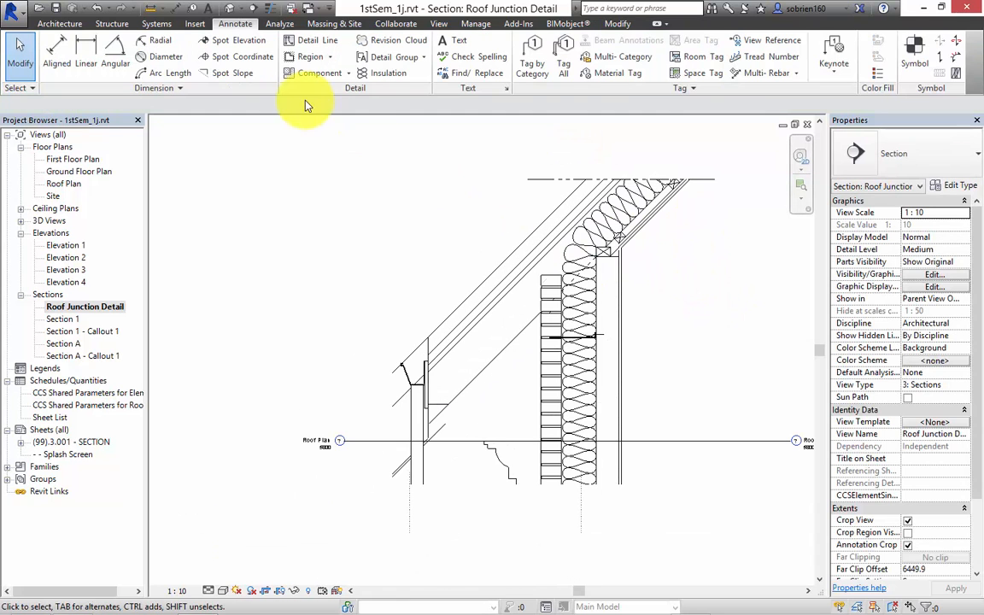
# Step: Place a second Break Line across the lower end of the cavity wall, about 180 mm below the Roof Plan level
pyautogui.click(326, 73)
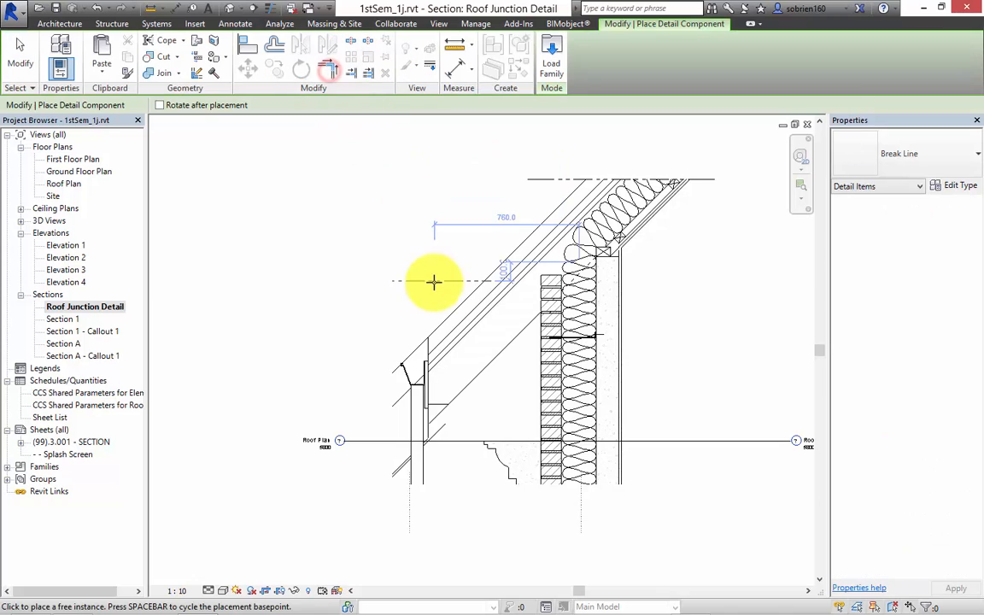
pyautogui.click(541, 476)
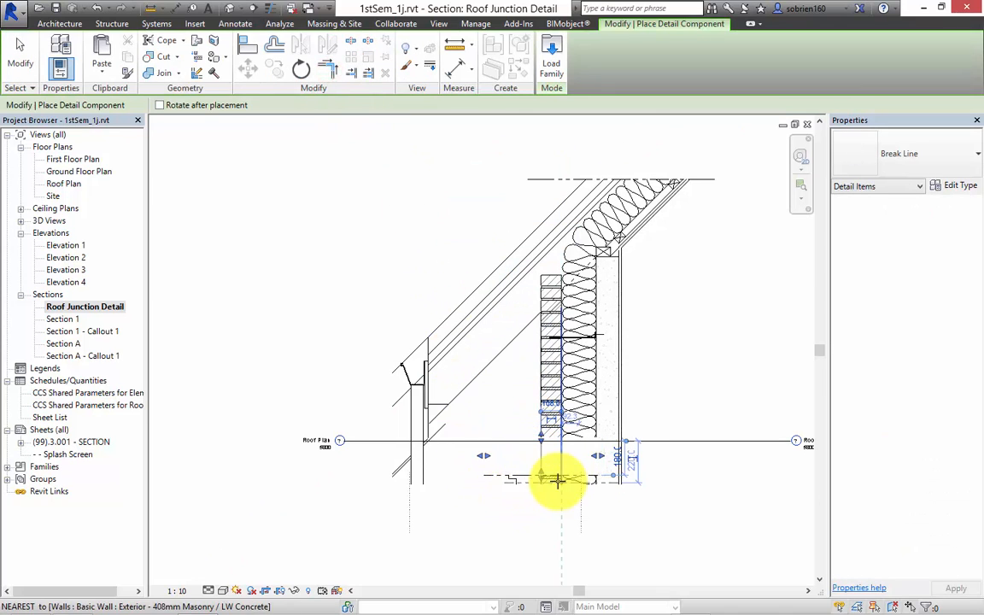
pyautogui.scroll(2, 557, 480)
pyautogui.press('Escape')
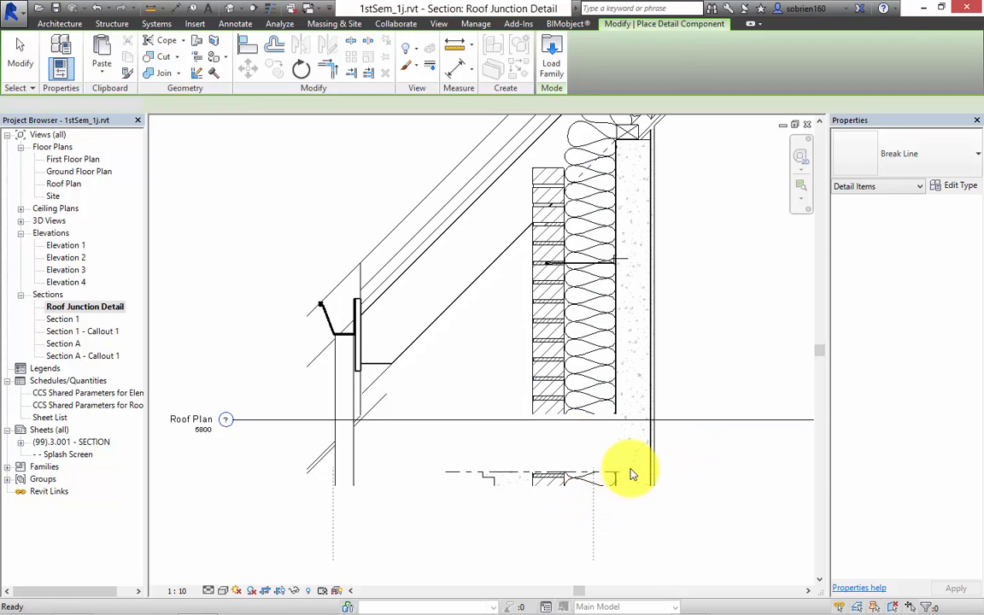
pyautogui.press('Escape')
# Step: Rotate the lower break line 180° so that its masking side faces downward
pyautogui.click(588, 469)
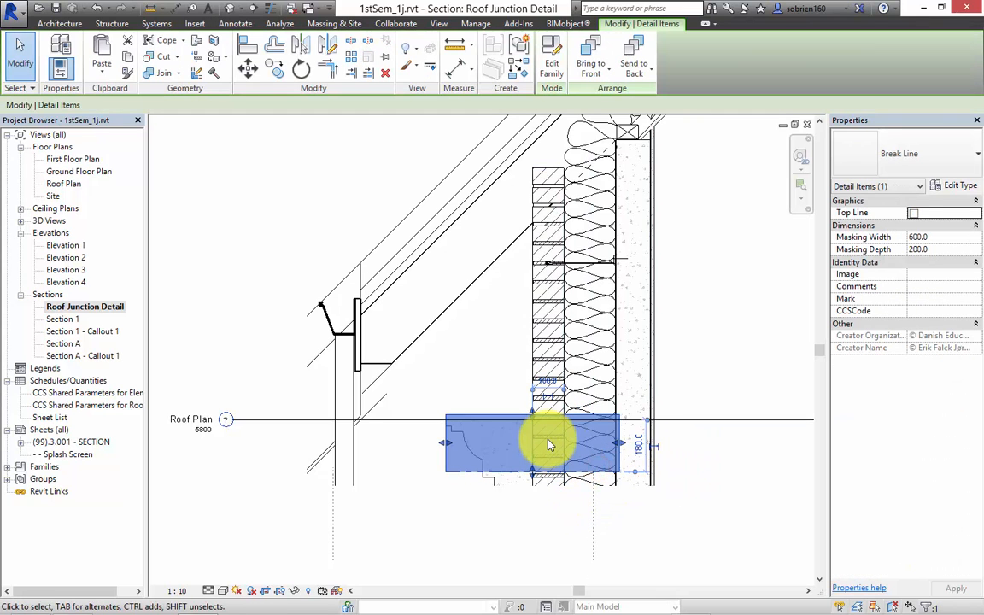
pyautogui.click(300, 76)
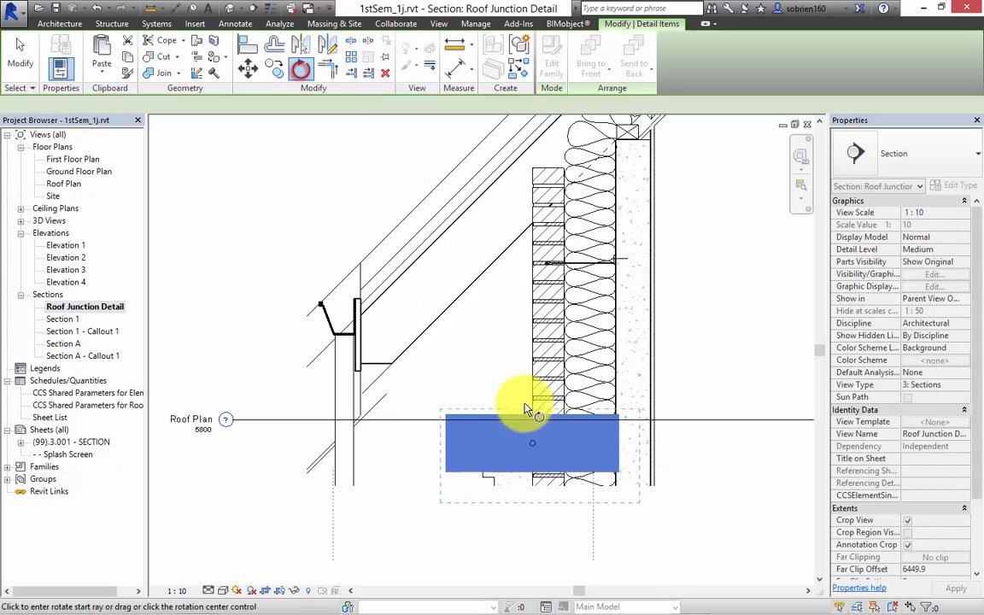
pyautogui.click(534, 401)
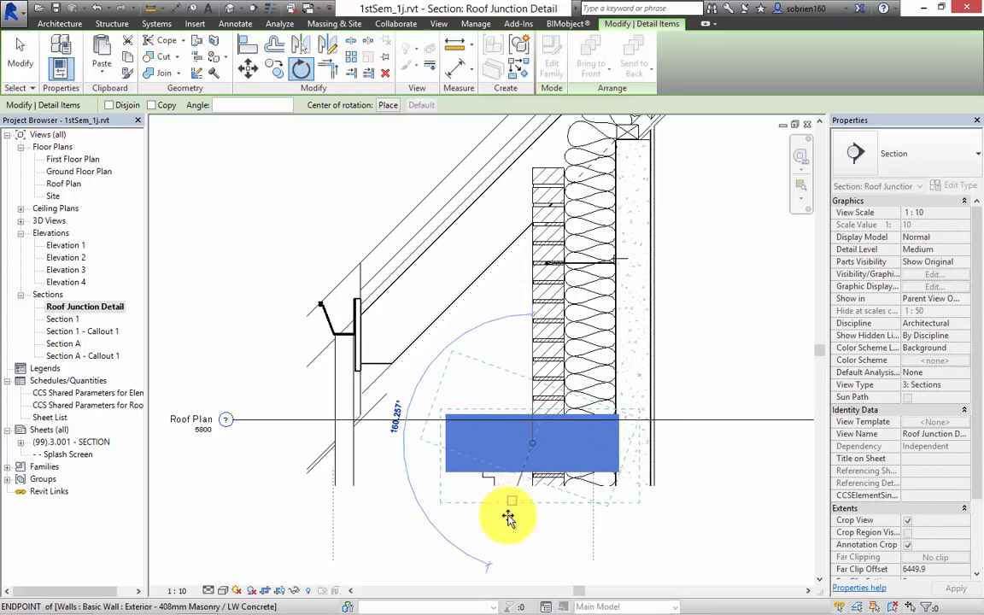
pyautogui.click(542, 549)
pyautogui.press('Escape')
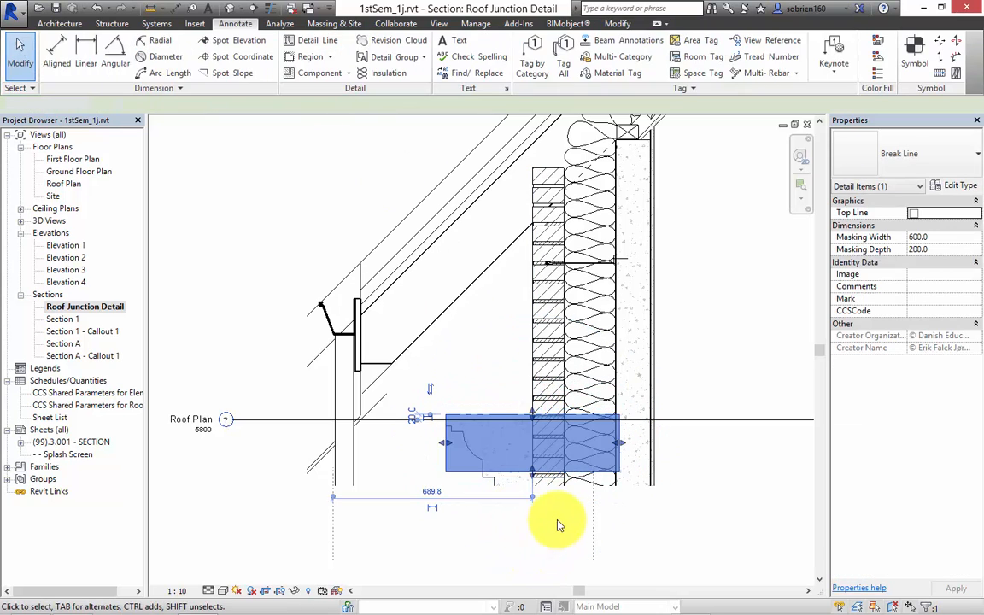
# Step: Move the lower break line down to the cut end of the wall and stretch its outer end past the stepped concrete profile
pyautogui.click(518, 419)
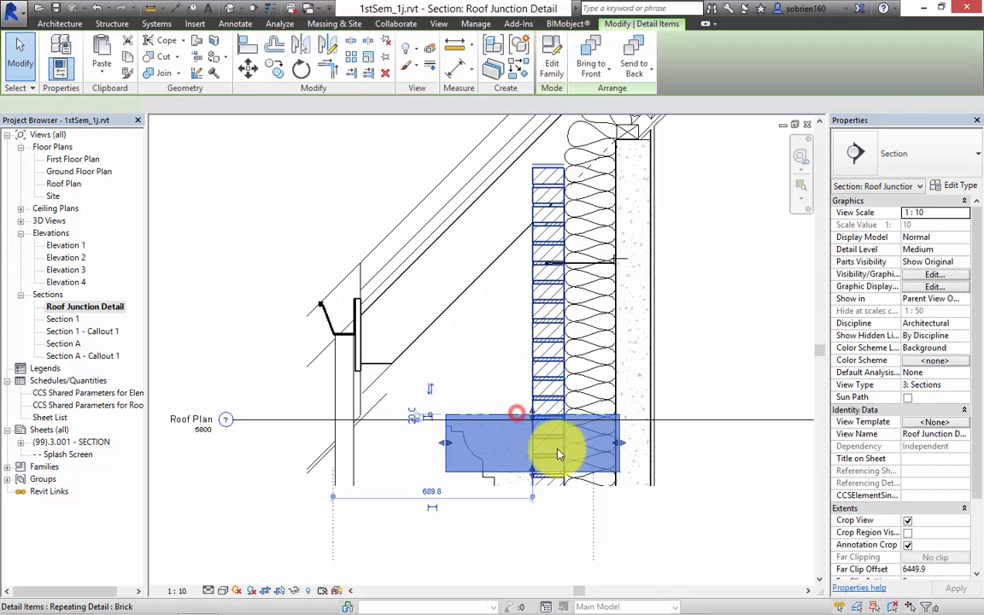
pyautogui.moveTo(593, 521); pyautogui.dragTo(603, 530)
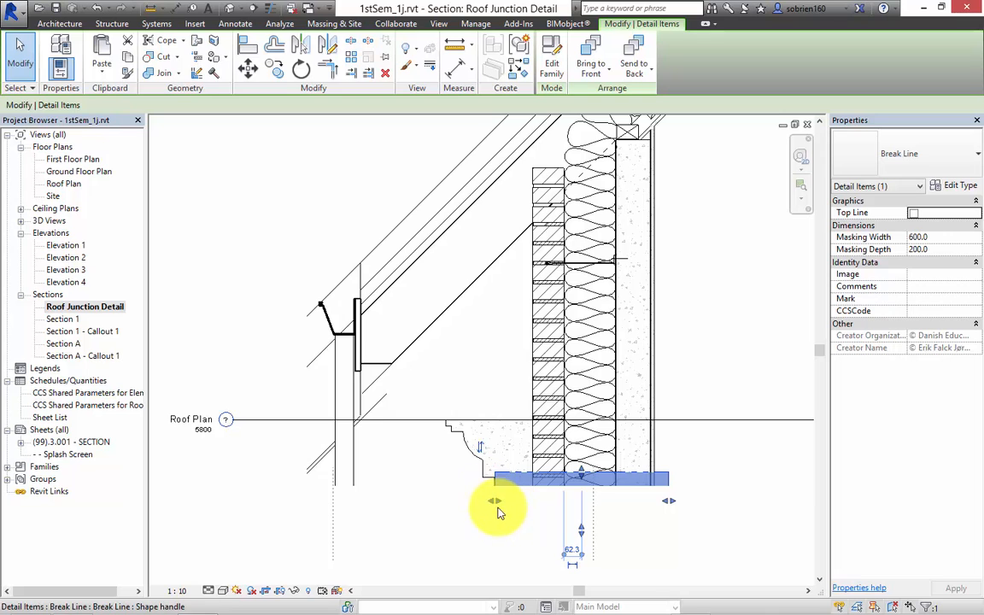
pyautogui.moveTo(492, 498); pyautogui.dragTo(418, 502)
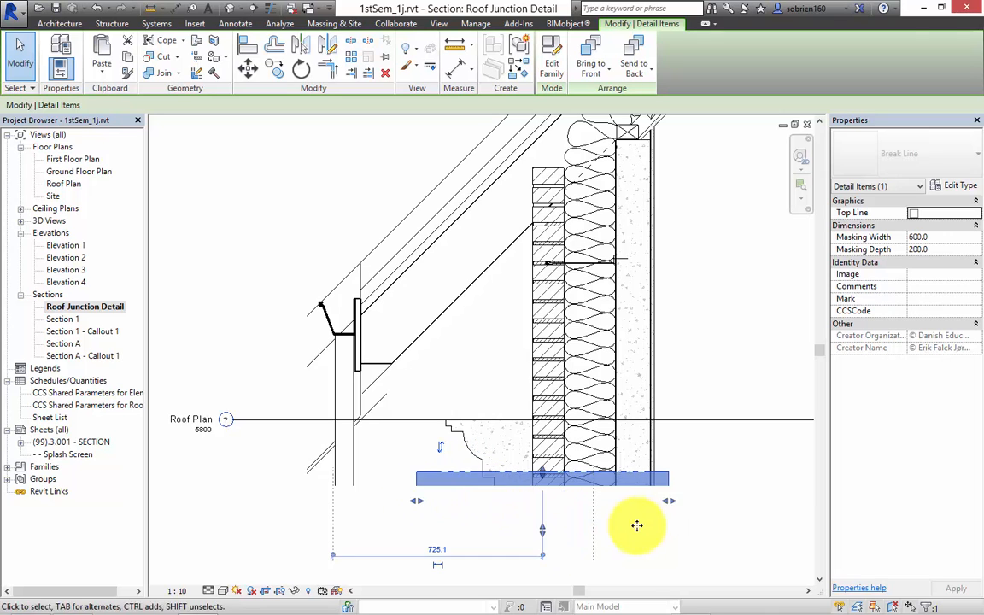
# Step: Nudge the lower break line slightly further down at the cut end of the cavity wall
pyautogui.click(645, 530)
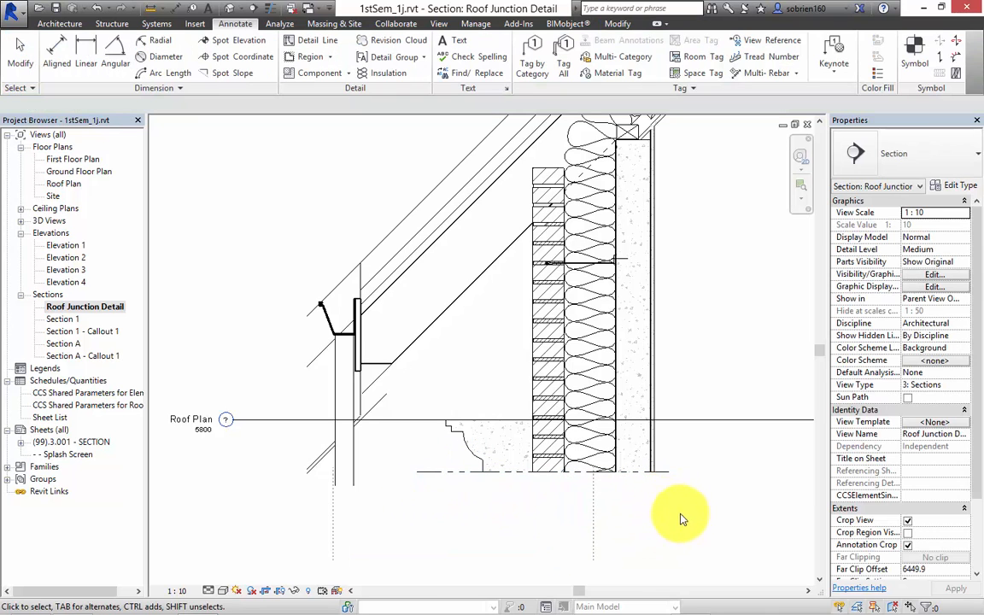
pyautogui.click(668, 484)
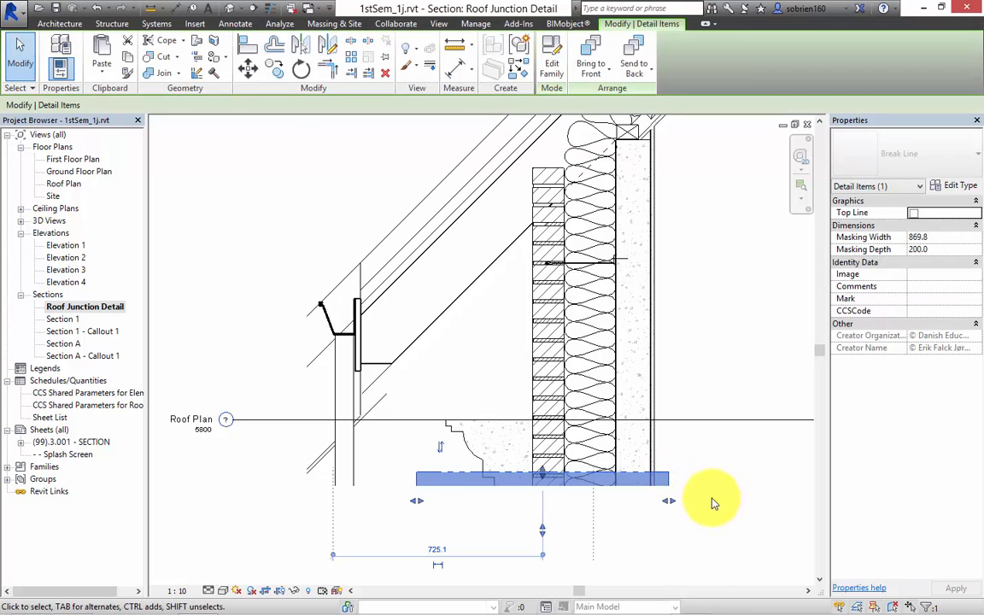
pyautogui.click(712, 500)
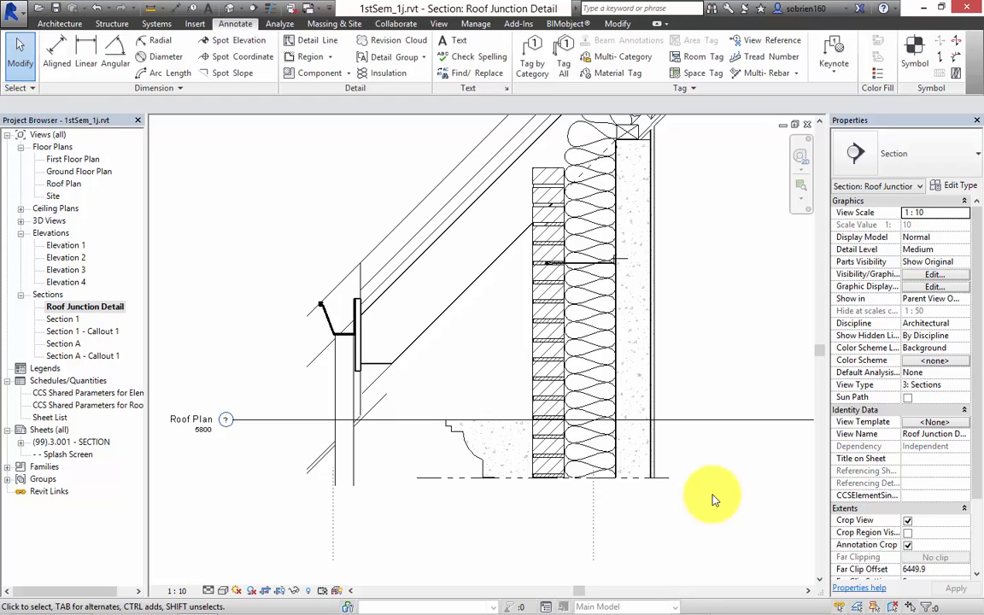
# Step: Stretch the lower break line's outer end past the downpipe to a masking width of about 1623 mm
pyautogui.moveTo(685, 404)
pyautogui.mouseDown(button='middle')
pyautogui.moveTo(638, 404)
pyautogui.moveTo(663, 351)
pyautogui.moveTo(646, 394)
pyautogui.moveTo(658, 376)
pyautogui.moveTo(639, 365)
pyautogui.moveTo(643, 377)
pyautogui.mouseUp(button='middle')
pyautogui.scroll(-2, 666, 394)
pyautogui.click(581, 478)
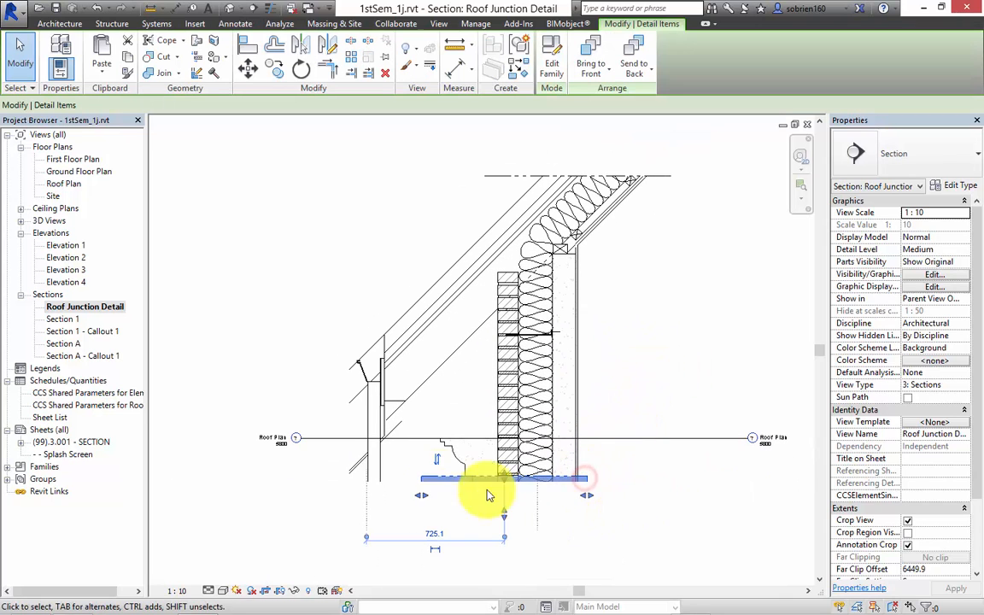
pyautogui.moveTo(418, 498); pyautogui.dragTo(279, 497)
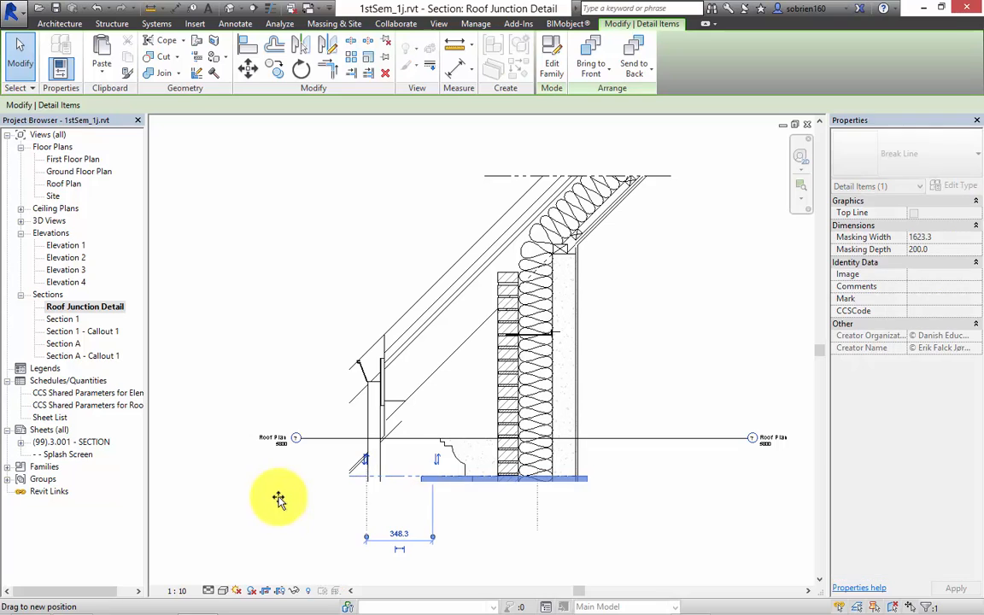
pyautogui.click(746, 536)
pyautogui.click(720, 530)
pyautogui.moveTo(705, 495); pyautogui.dragTo(709, 501, button='middle')
pyautogui.scroll(3, 431, 412)
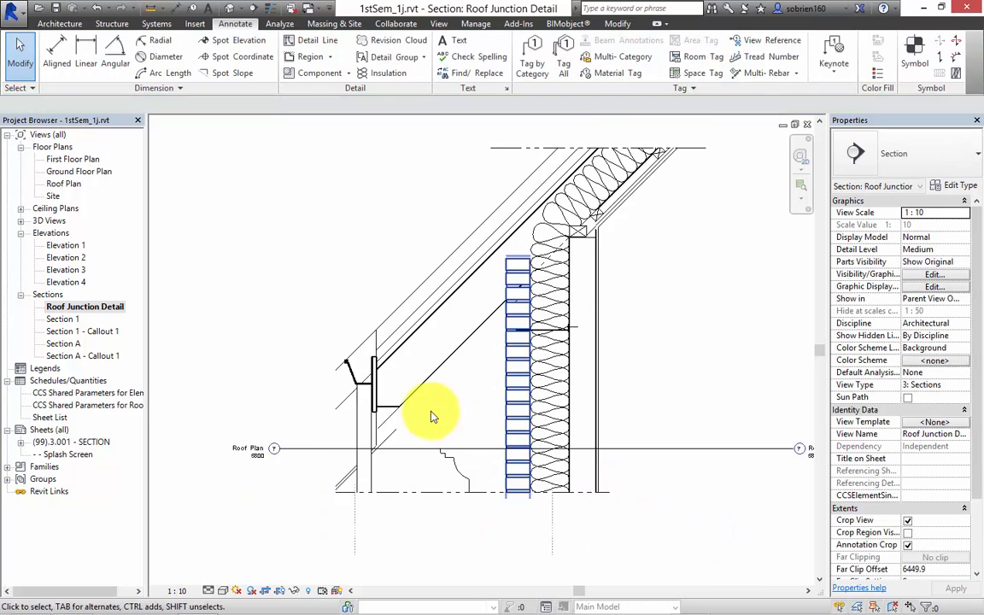
# Step: Try to lay the Tiles repeating detail up the roof slope, starting from the underside line of the roof build-up
pyautogui.moveTo(496, 435)
pyautogui.mouseDown(button='middle')
pyautogui.moveTo(560, 449)
pyautogui.moveTo(505, 402)
pyautogui.moveTo(516, 413)
pyautogui.moveTo(554, 303)
pyautogui.moveTo(549, 281)
pyautogui.mouseUp(button='middle')
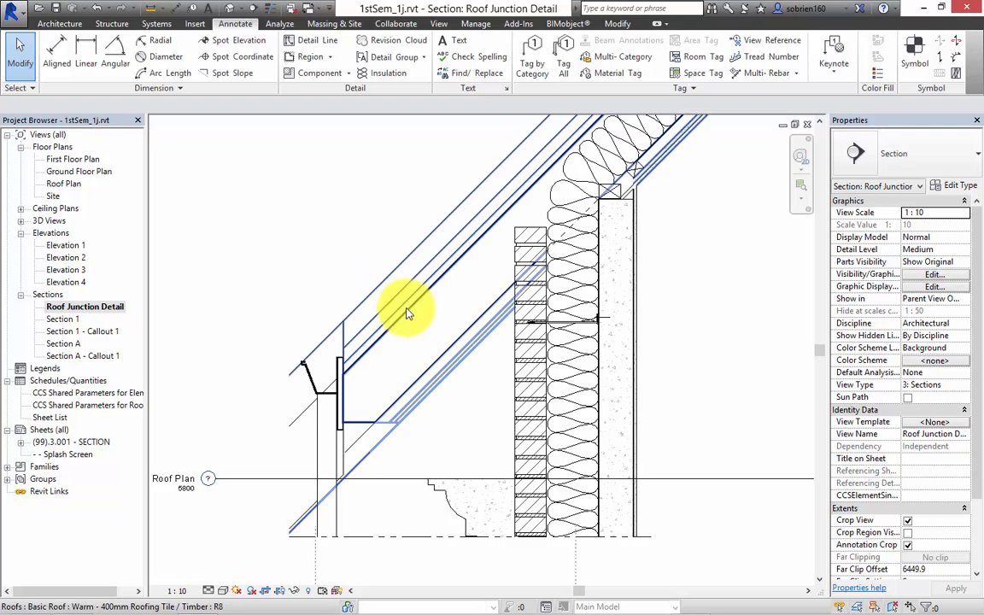
pyautogui.moveTo(408, 311); pyautogui.dragTo(378, 362, button='middle')
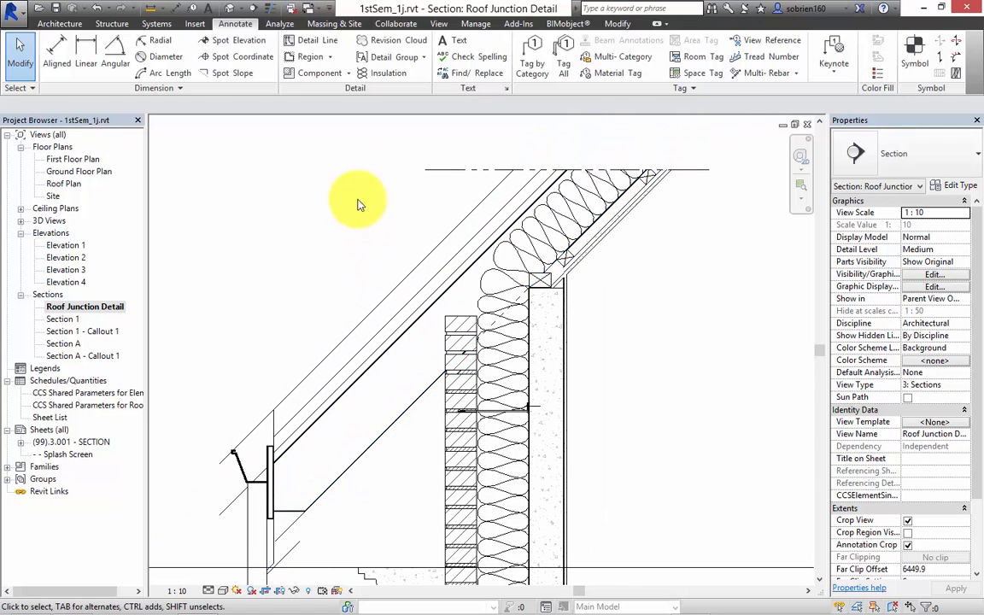
pyautogui.click(350, 73)
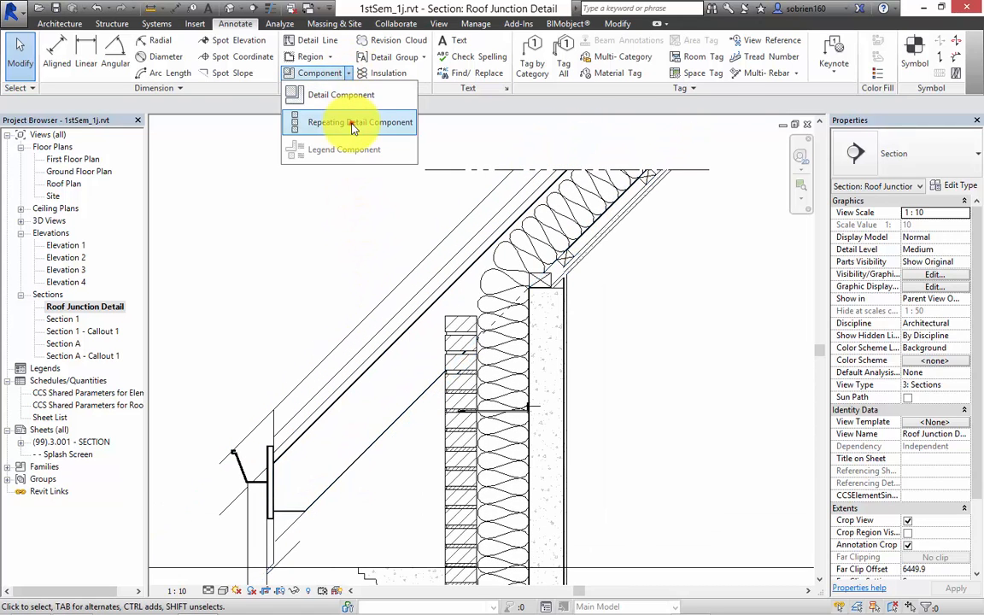
pyautogui.click(346, 123)
pyautogui.click(967, 169)
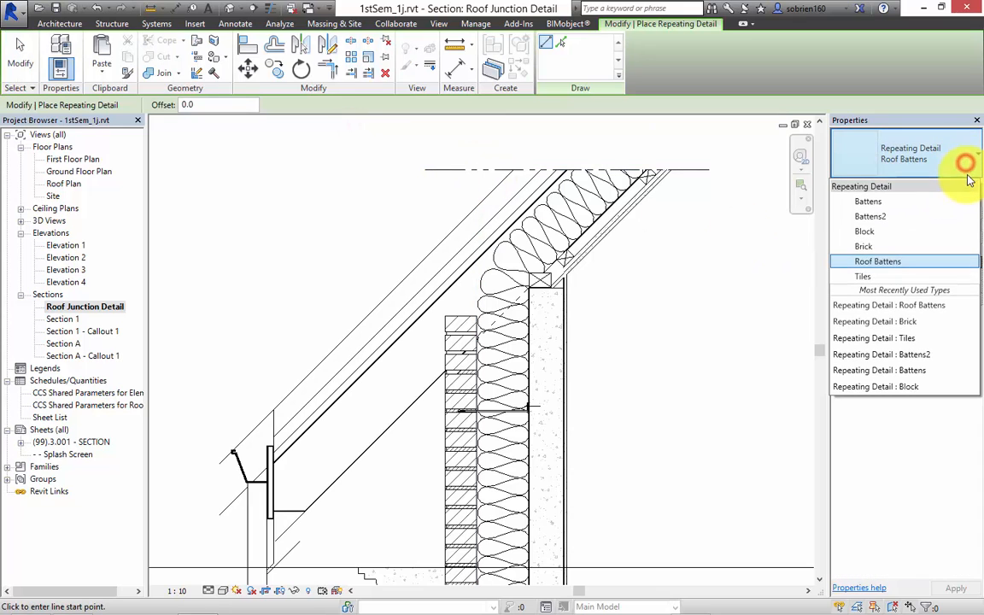
pyautogui.click(915, 339)
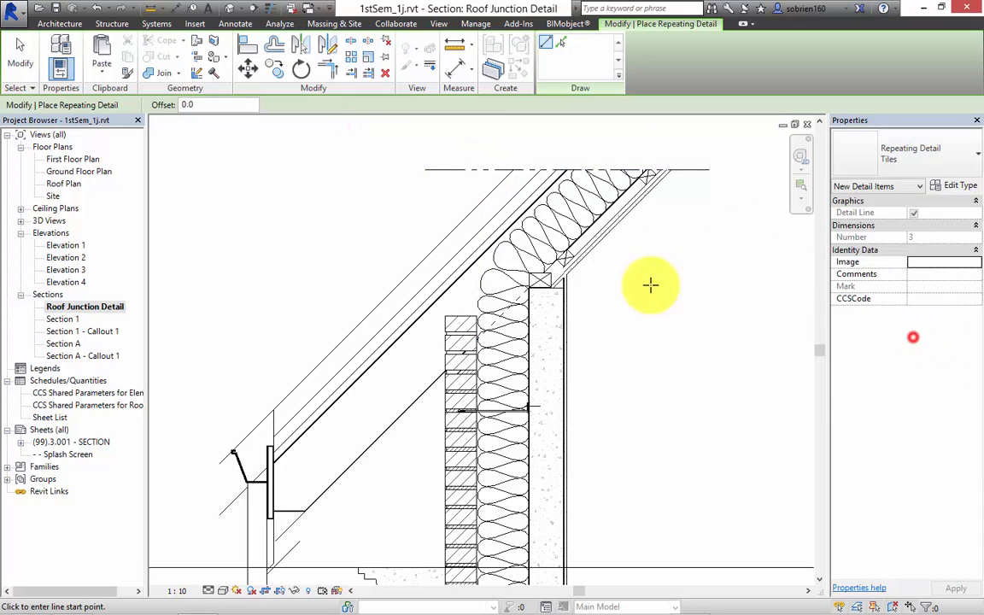
pyautogui.click(452, 276)
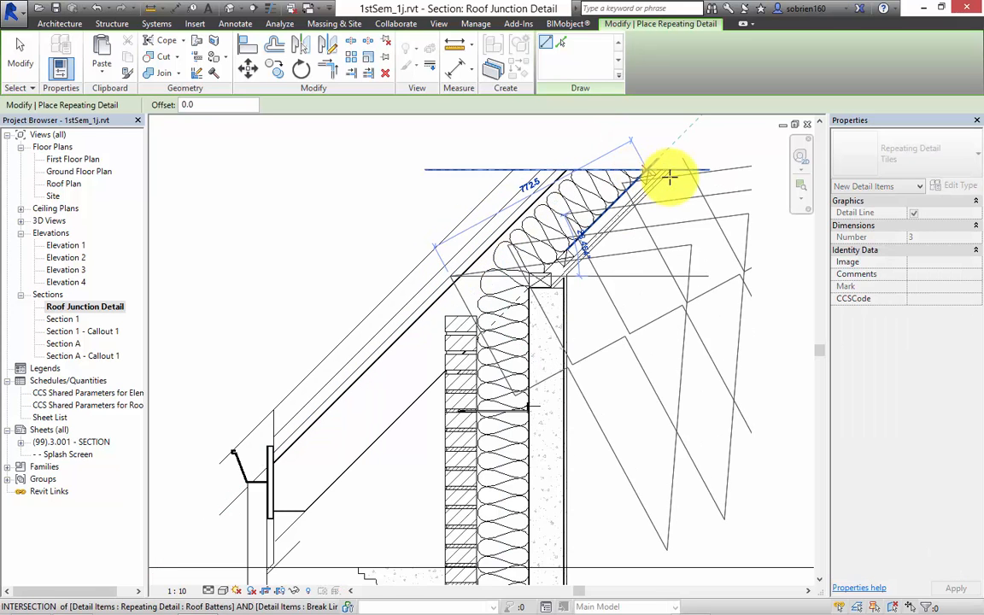
pyautogui.press('Escape')
pyautogui.press('Escape')
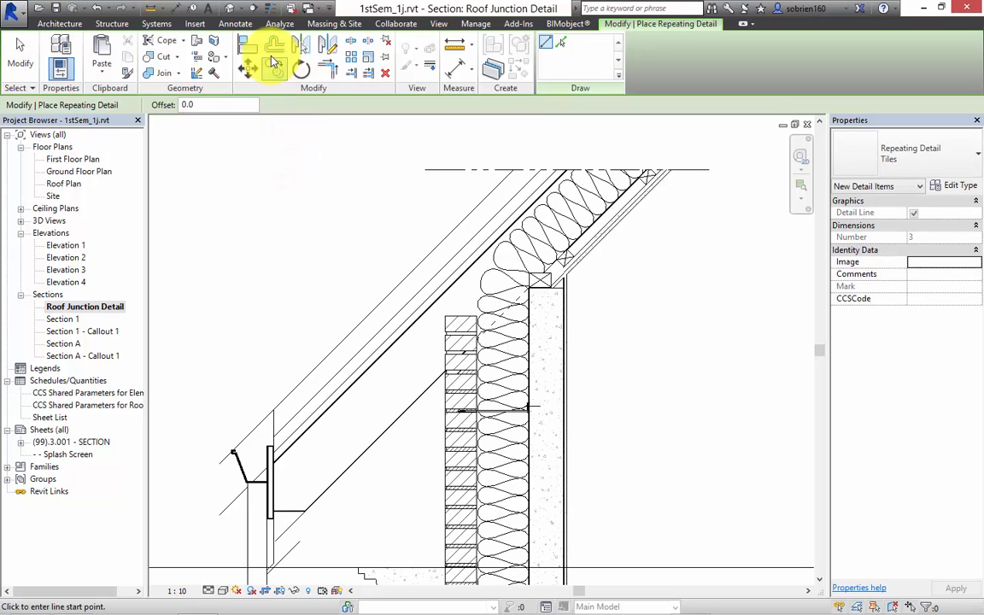
# Step: Load the detail component family Plain Tile.rfa from the Div 04-Masonry folder of the DanEDU Detail Components library
pyautogui.click(235, 24)
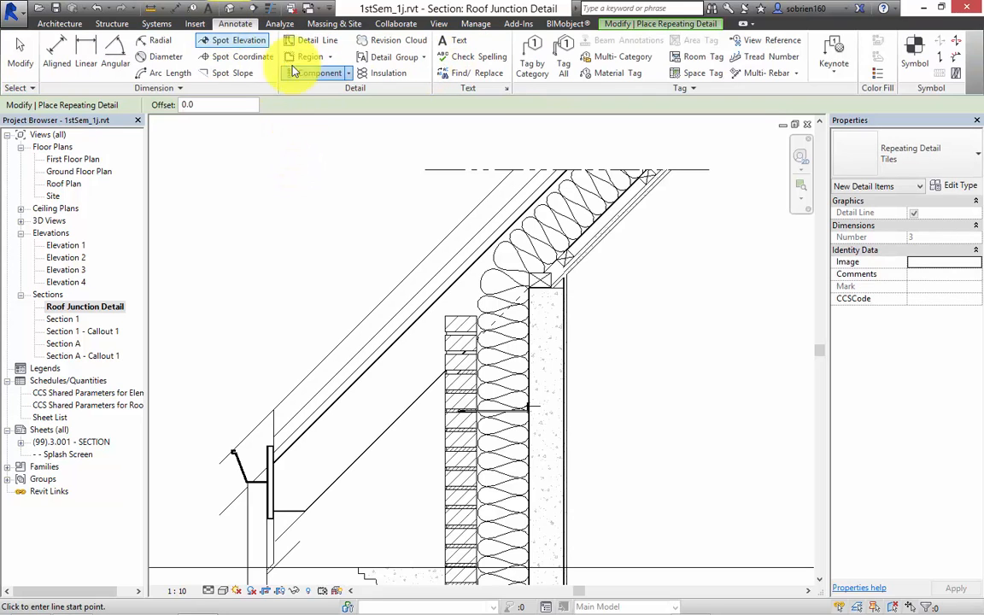
pyautogui.click(349, 73)
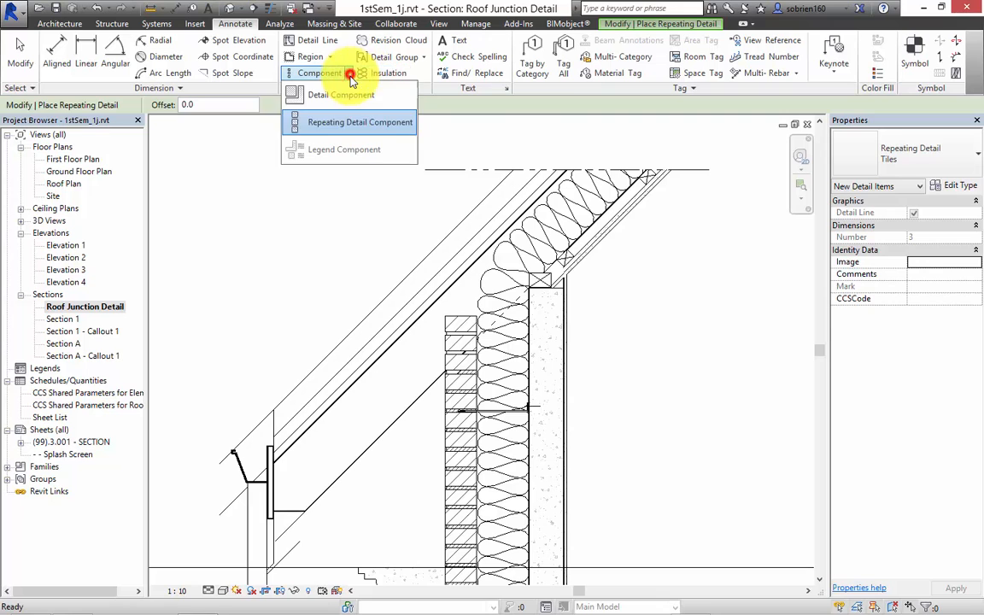
pyautogui.click(346, 96)
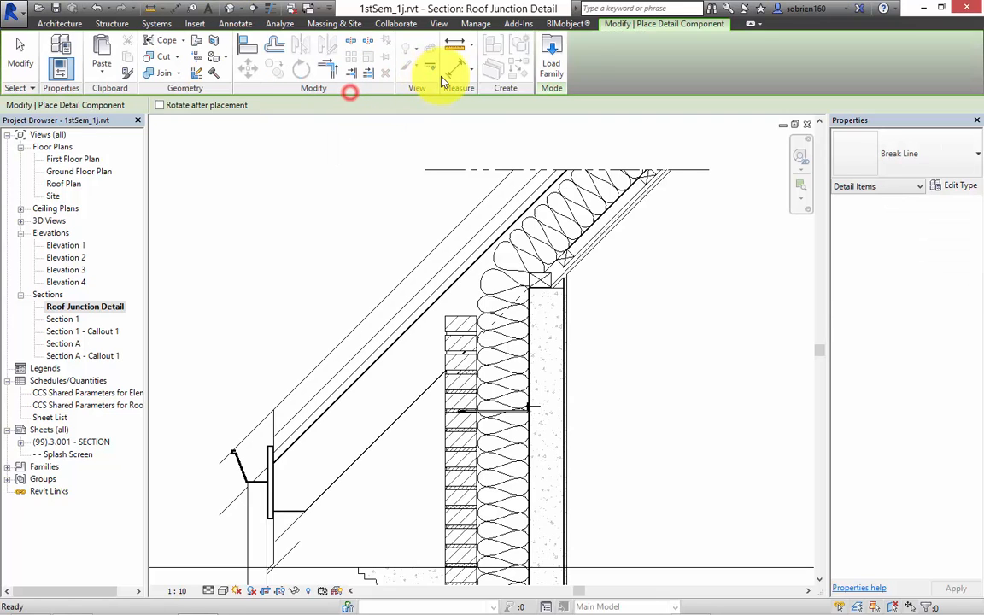
pyautogui.click(556, 70)
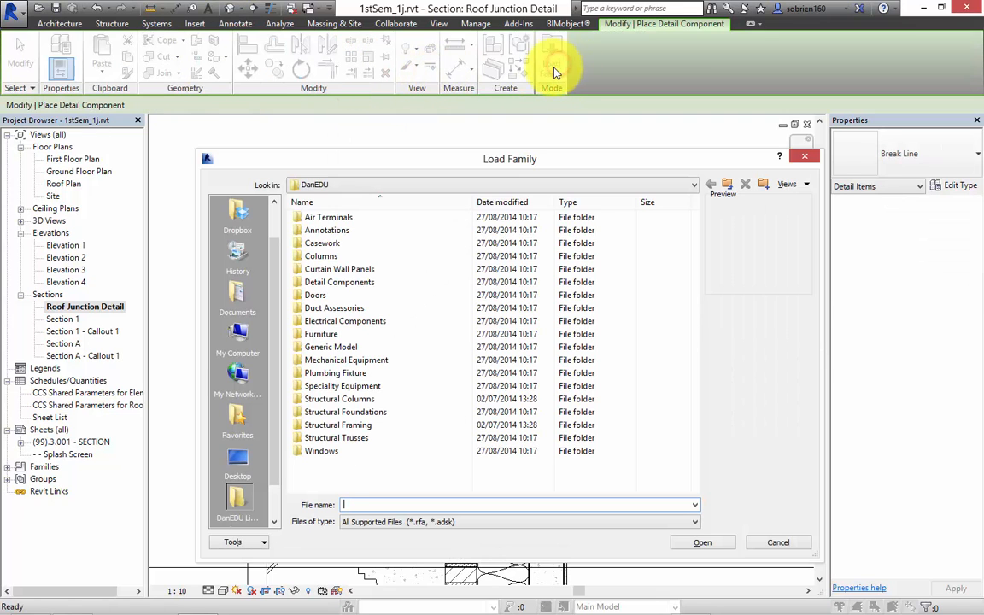
pyautogui.doubleClick(331, 286)
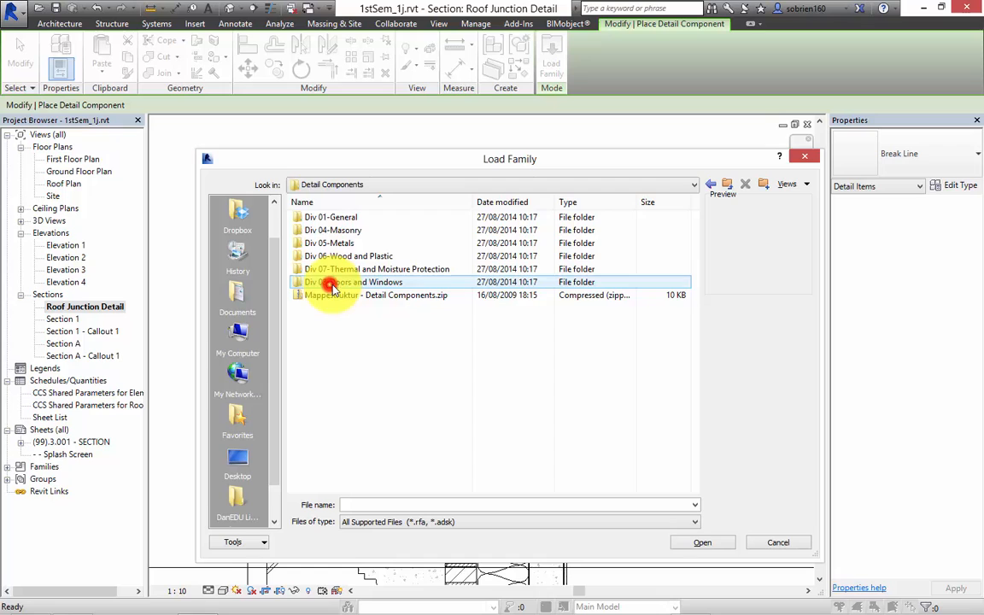
pyautogui.doubleClick(332, 230)
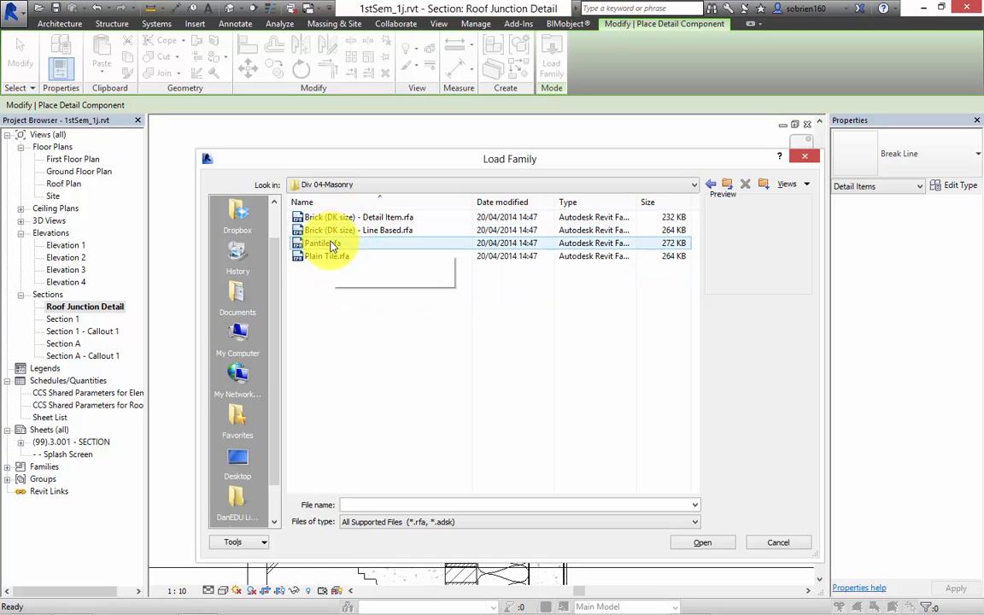
pyautogui.click(333, 245)
pyautogui.click(328, 257)
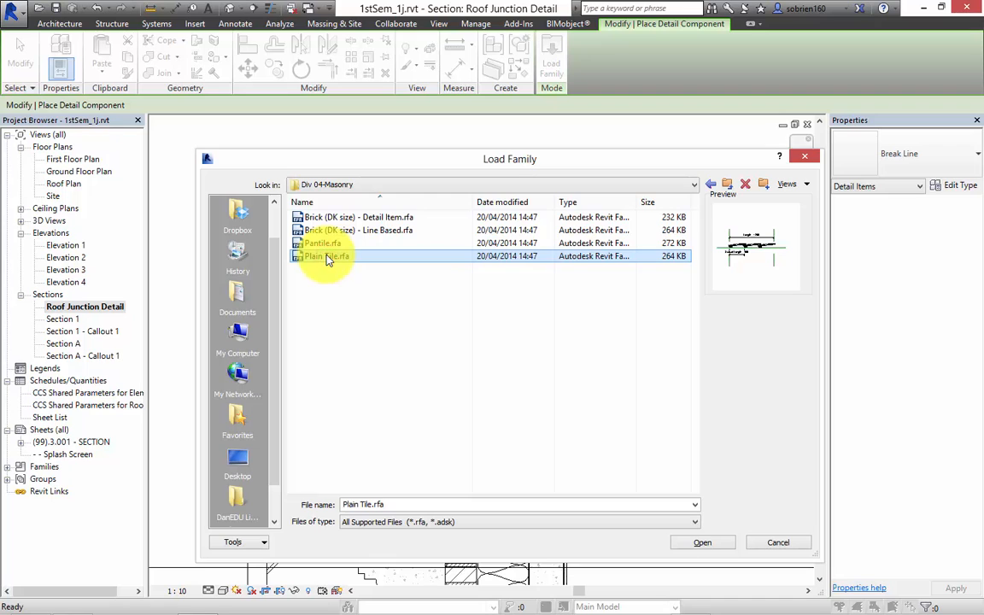
pyautogui.click(706, 543)
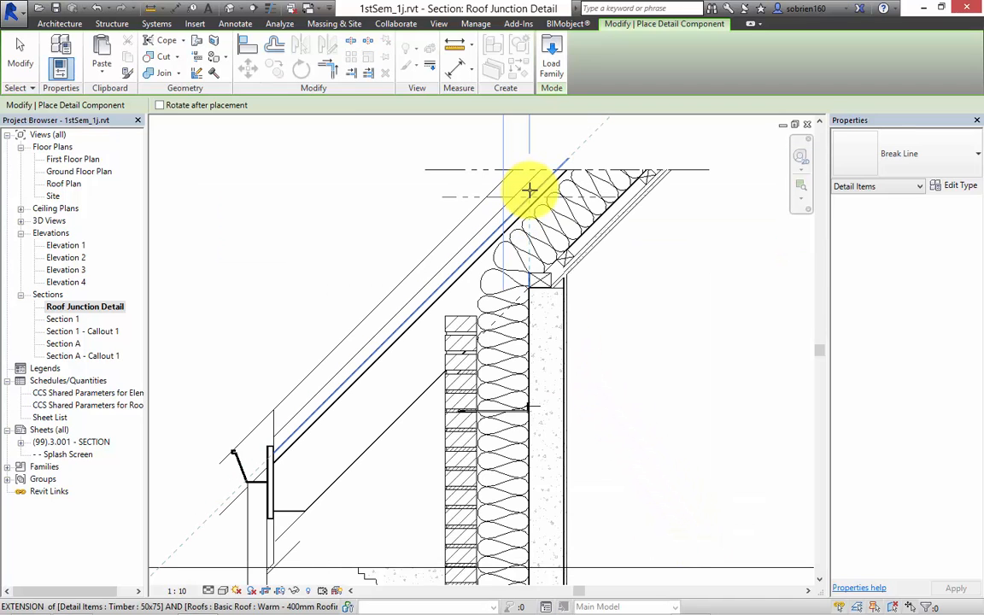
# Step: Place an extra Break Line across the upper part of the roof and delete it again
pyautogui.click(530, 192)
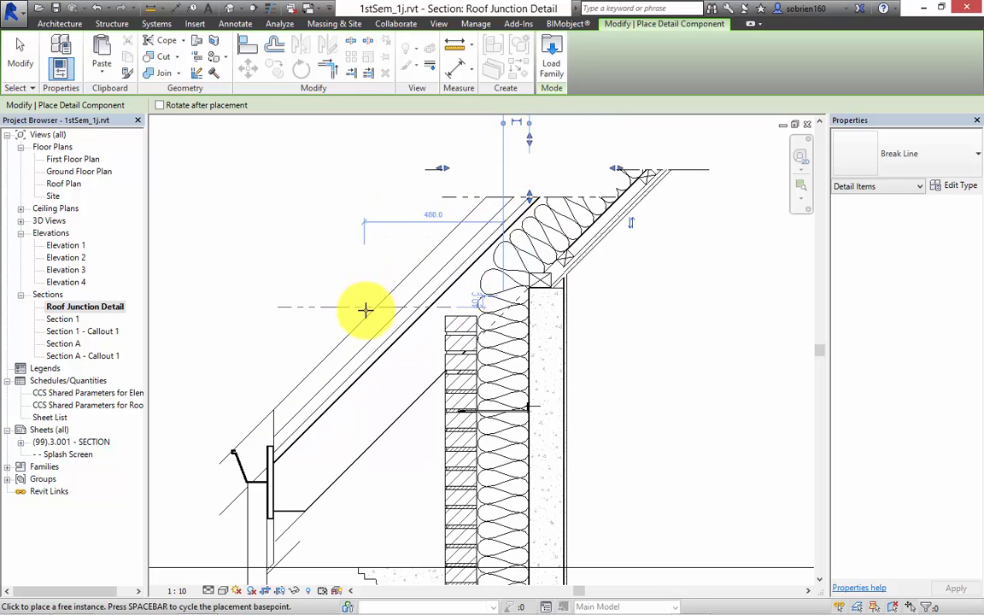
pyautogui.press('Escape')
pyautogui.press('Escape')
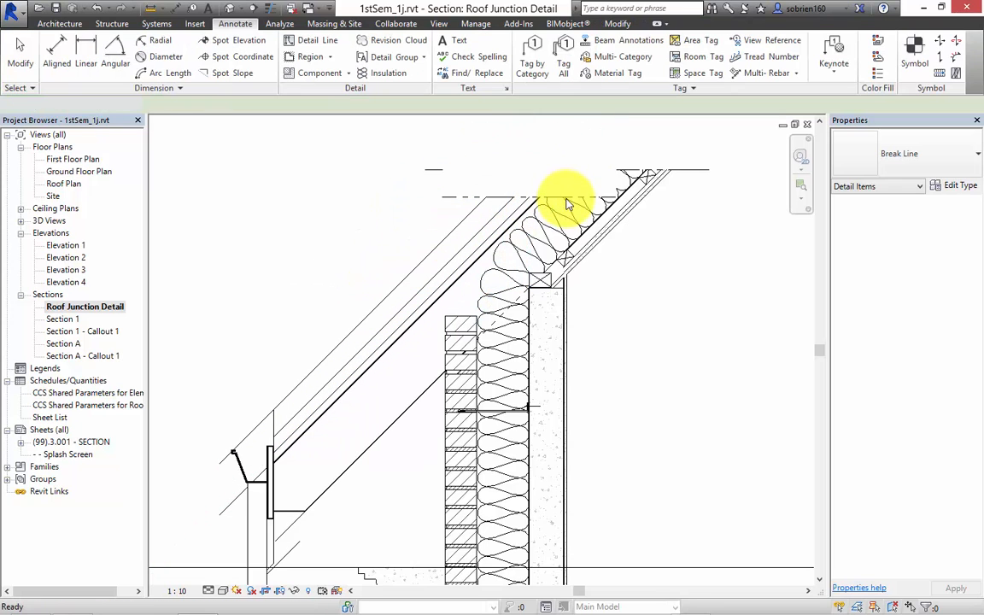
pyautogui.click(606, 198)
pyautogui.press('Delete')
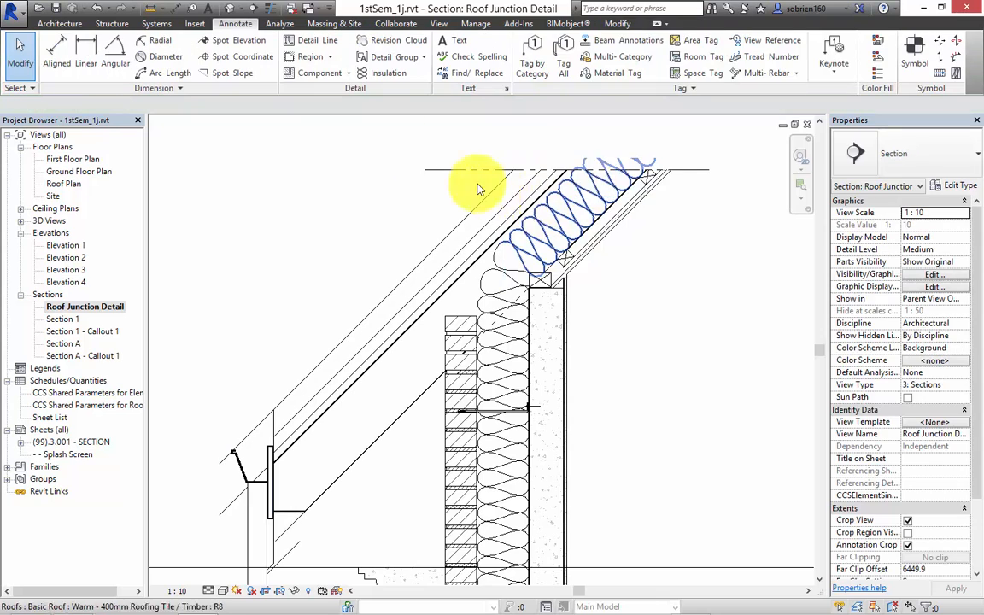
# Step: Try to lay the Tiles repeating detail down the roof slope, starting just below the upper break line
pyautogui.click(346, 78)
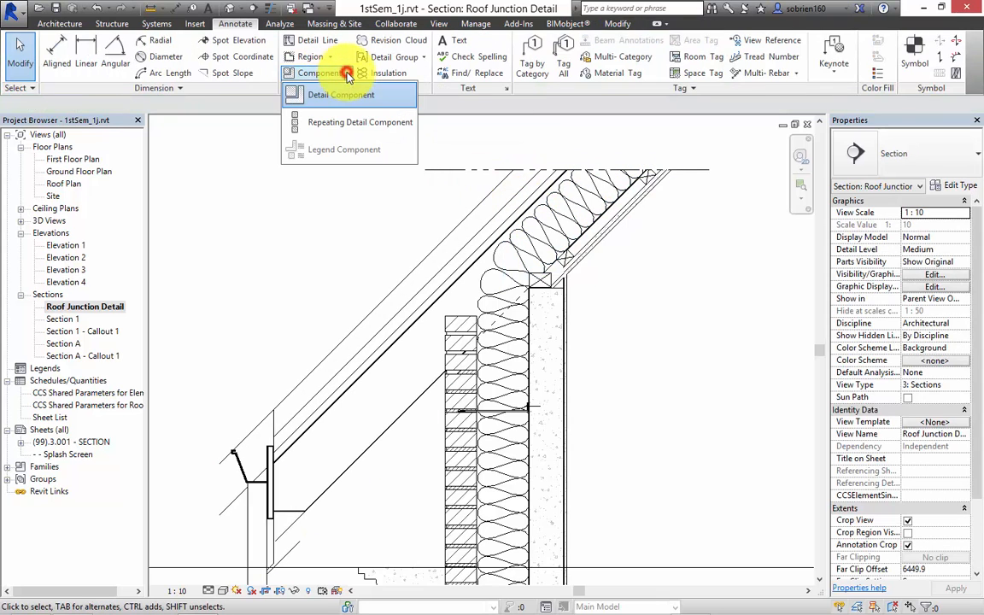
pyautogui.click(343, 118)
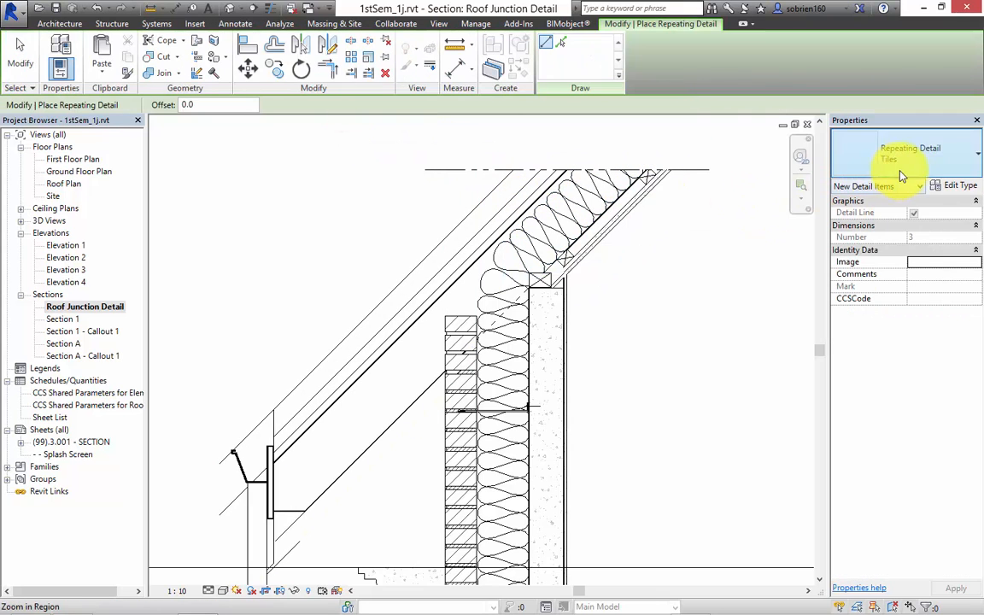
pyautogui.click(931, 166)
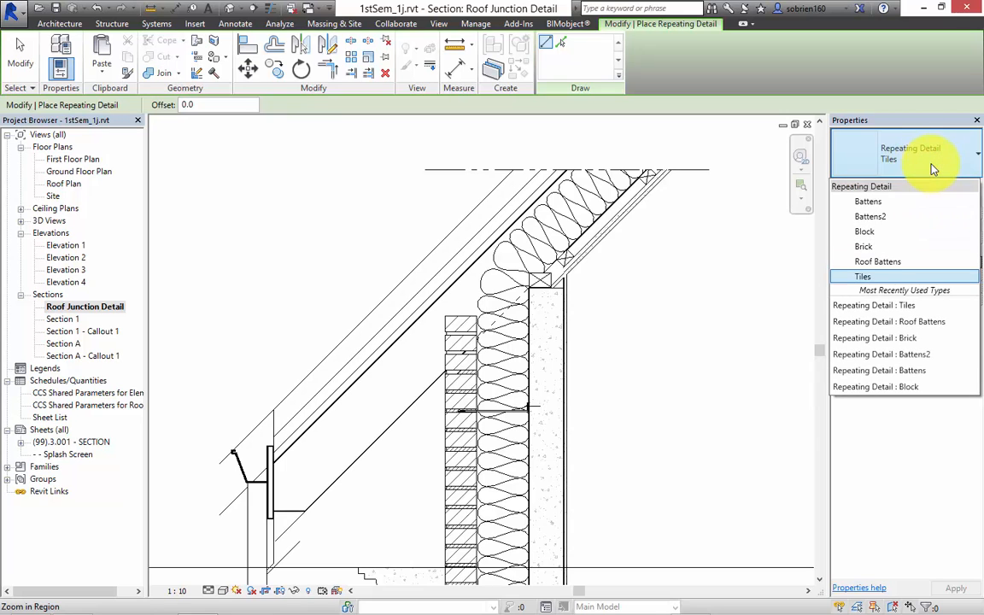
pyautogui.click(913, 306)
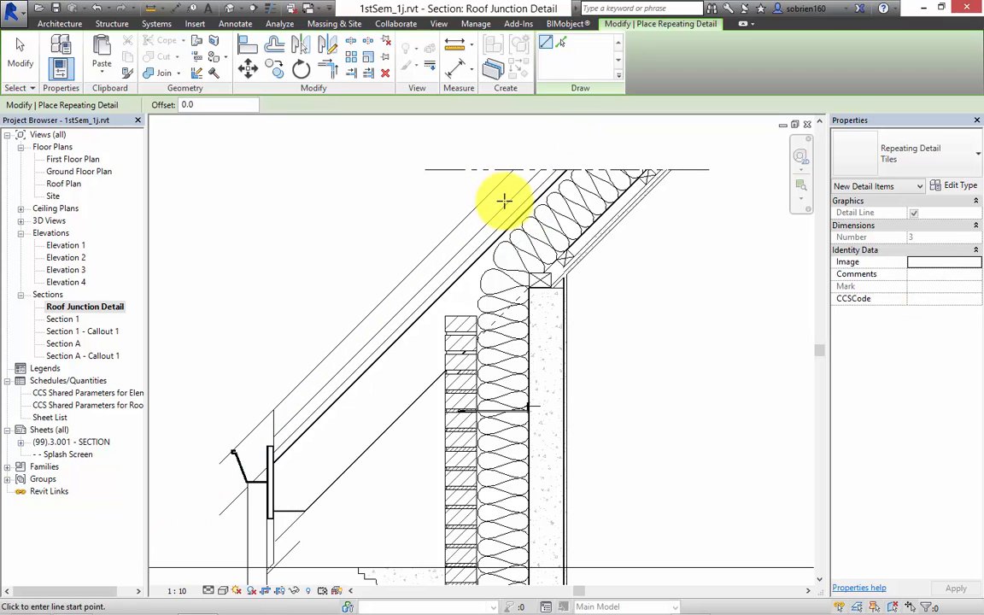
pyautogui.click(507, 203)
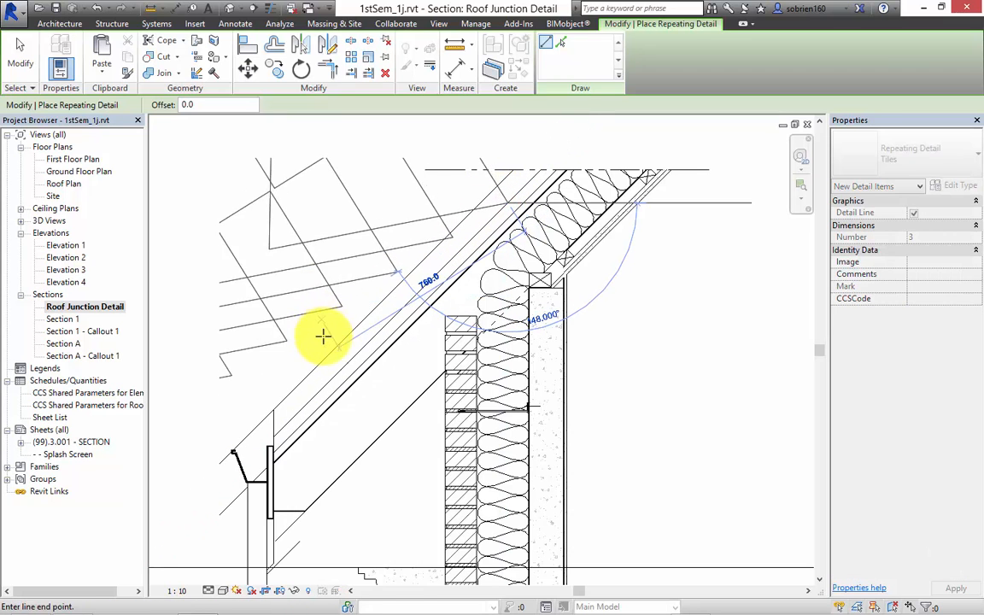
pyautogui.press('Escape')
pyautogui.press('Escape')
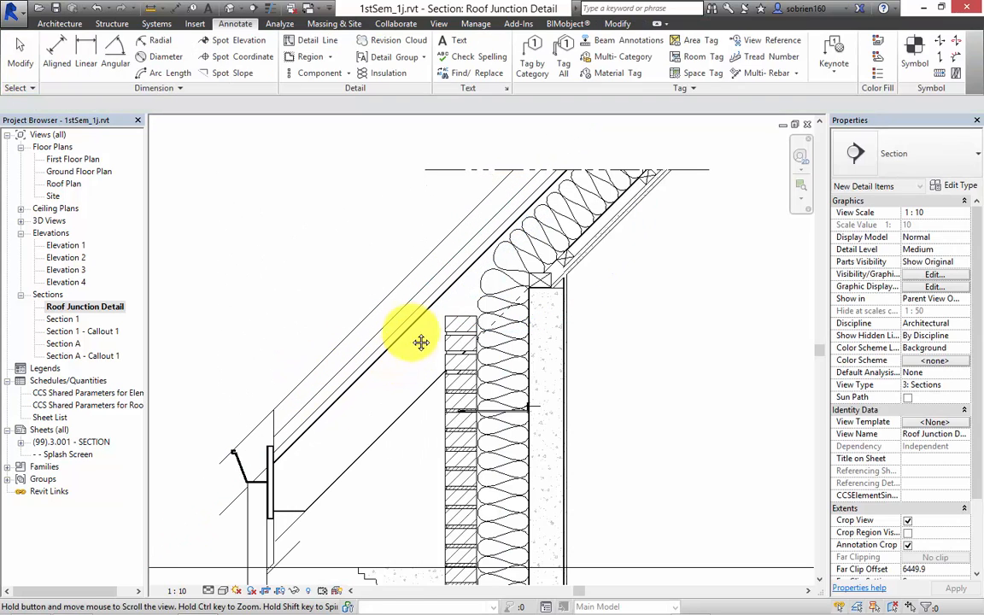
# Step: Start a detail line in the roof junction section and review the line styles available for it
pyautogui.moveTo(417, 339)
pyautogui.mouseDown(button='middle')
pyautogui.moveTo(434, 268)
pyautogui.moveTo(431, 226)
pyautogui.moveTo(406, 202)
pyautogui.mouseUp(button='middle')
pyautogui.moveTo(672, 250)
pyautogui.mouseDown(button='middle')
pyautogui.moveTo(669, 215)
pyautogui.moveTo(624, 301)
pyautogui.moveTo(687, 238)
pyautogui.moveTo(639, 309)
pyautogui.mouseUp(button='middle')
pyautogui.scroll(-1, 668, 246)
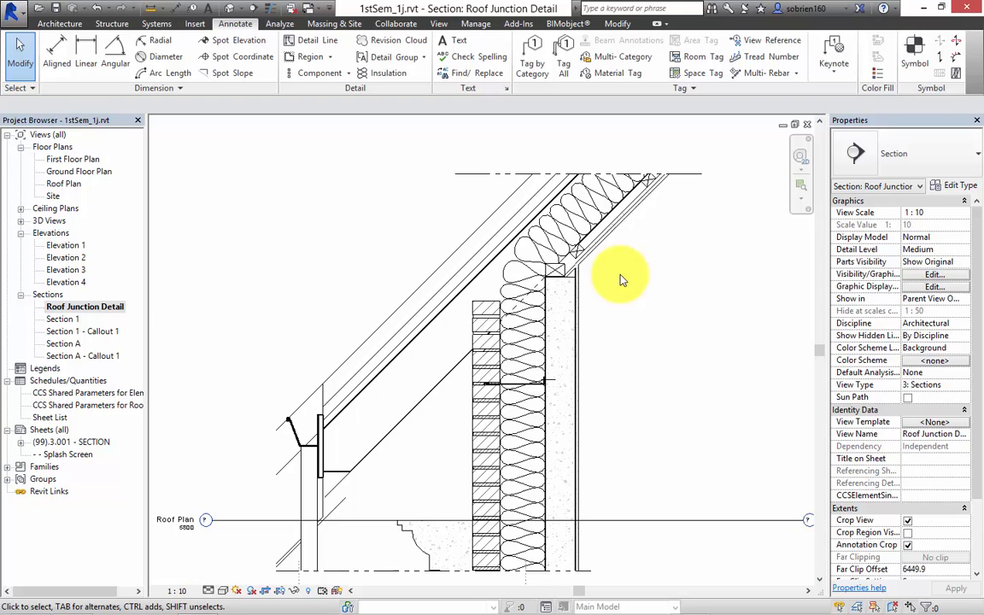
pyautogui.click(317, 44)
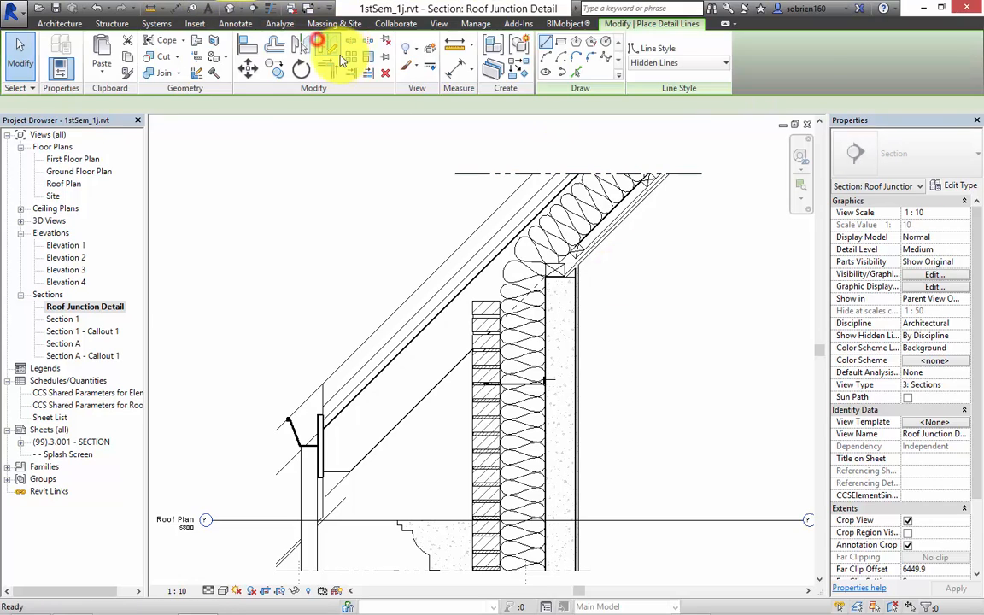
pyautogui.click(726, 63)
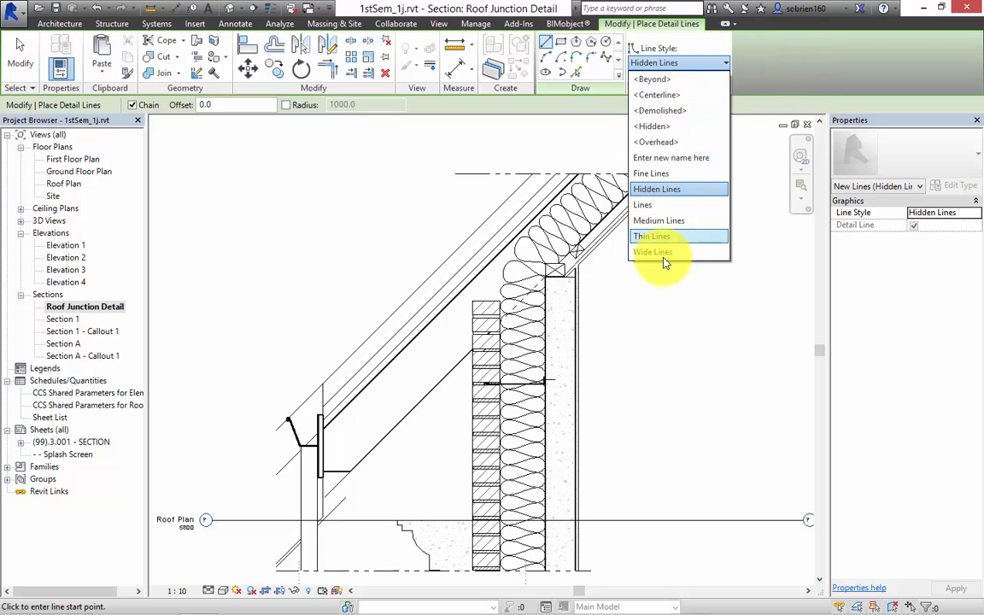
pyautogui.click(768, 82)
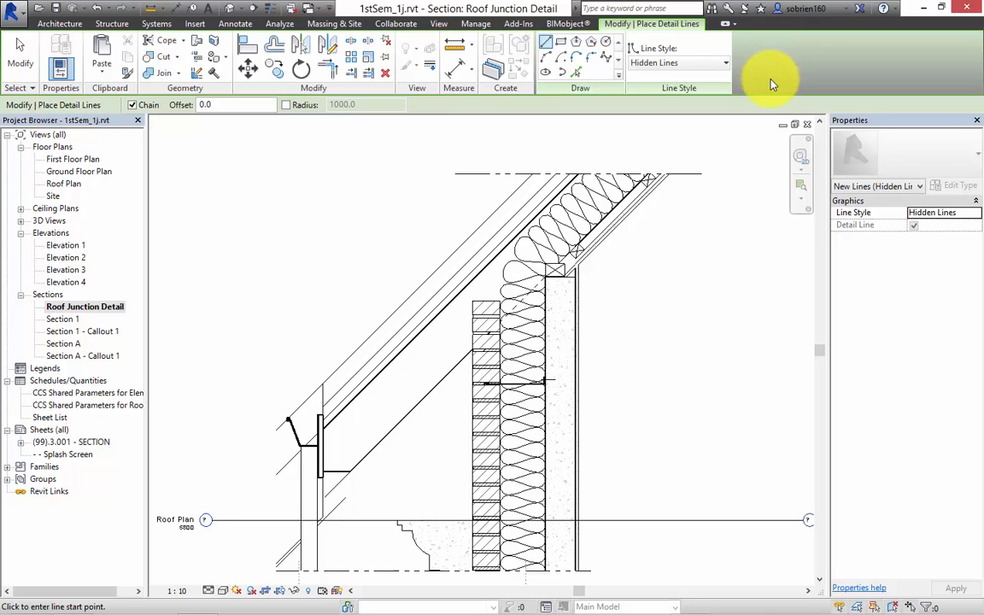
# Step: Examine the project's model line weights table across the different view scales
pyautogui.click(469, 25)
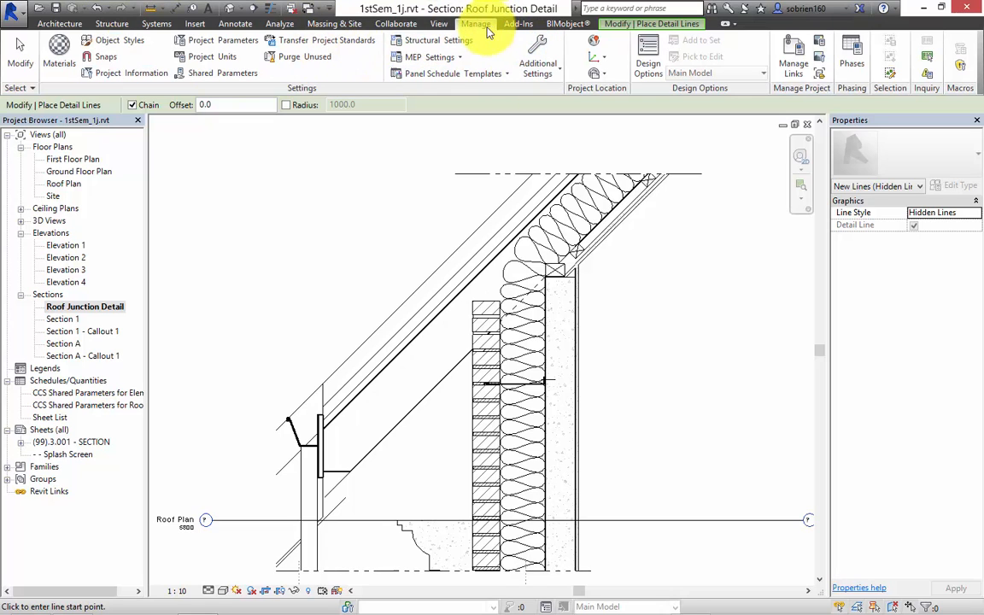
pyautogui.click(551, 75)
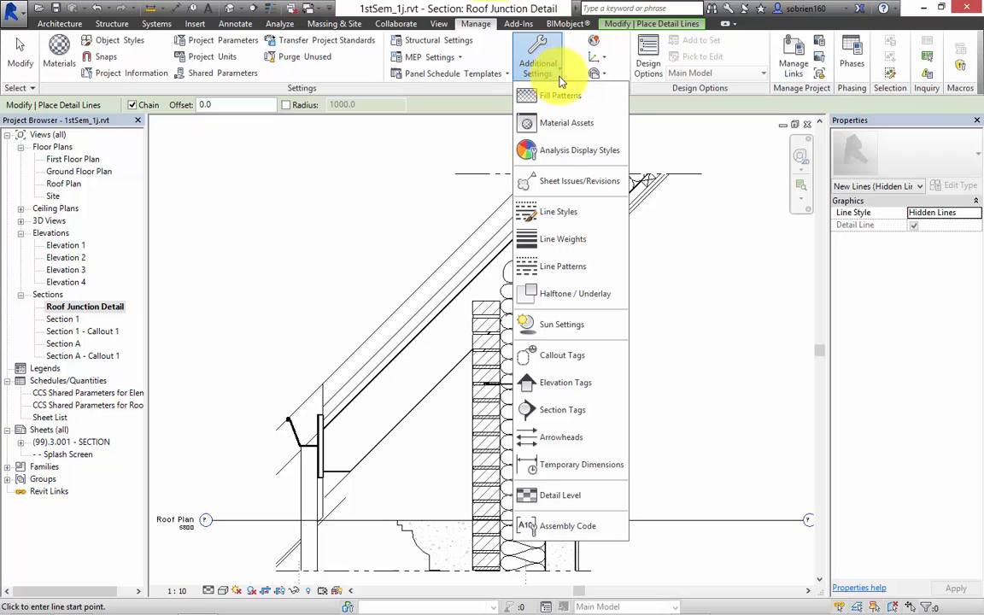
pyautogui.click(564, 239)
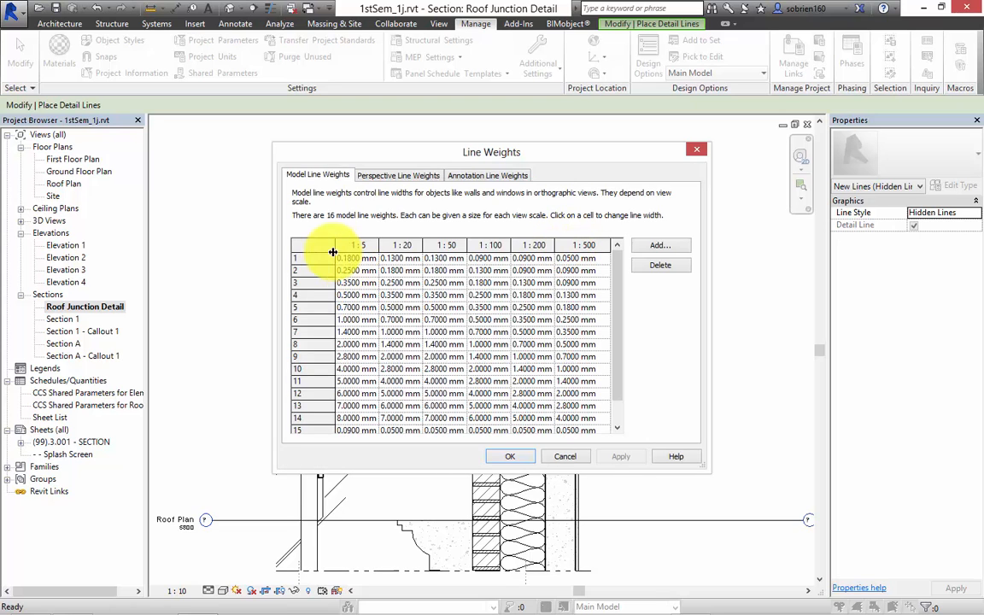
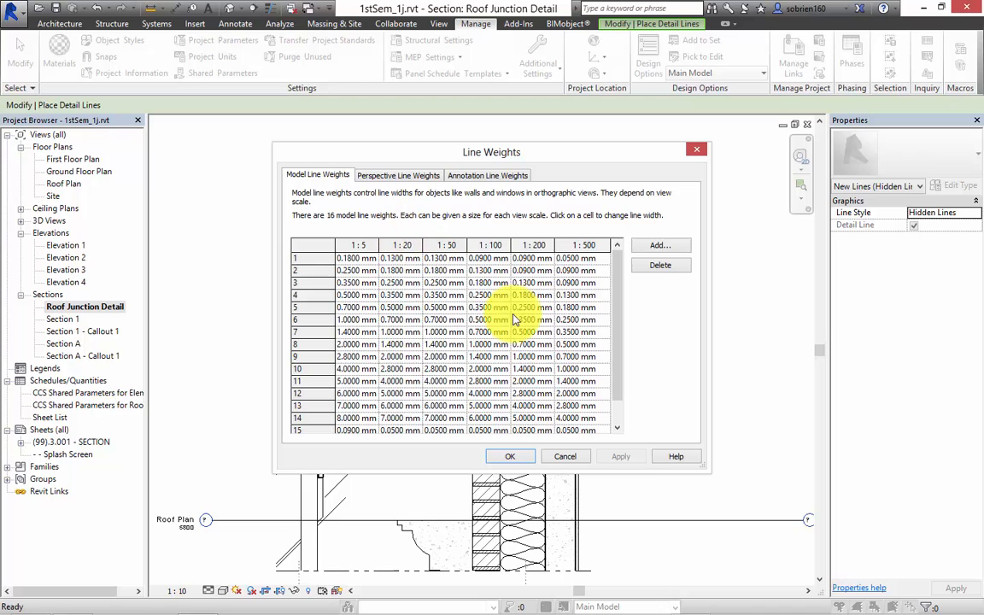
pyautogui.click(575, 459)
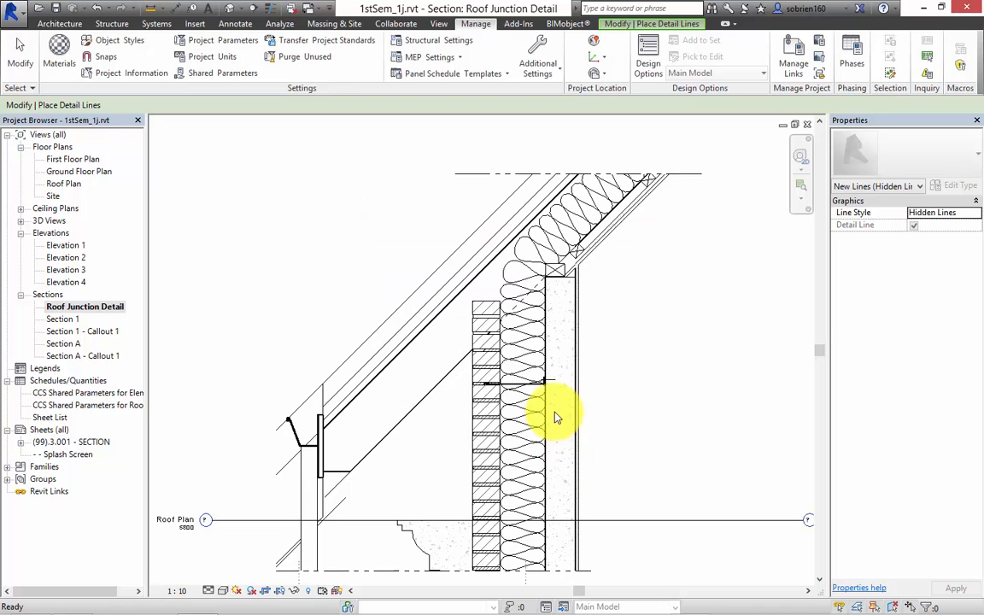
# Step: Create a new line style named DPM as a subcategory of Lines
pyautogui.click(539, 75)
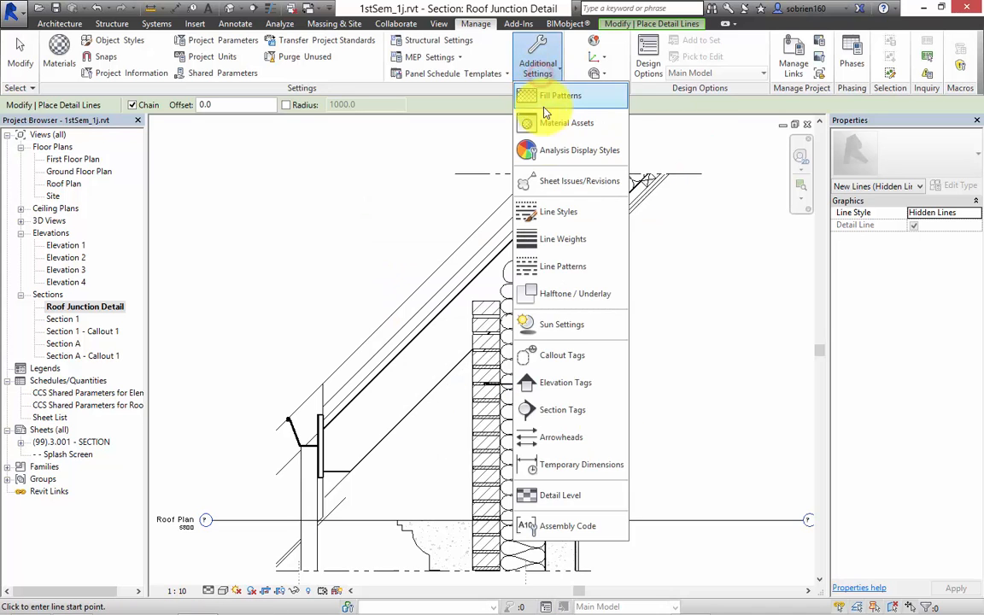
pyautogui.click(563, 214)
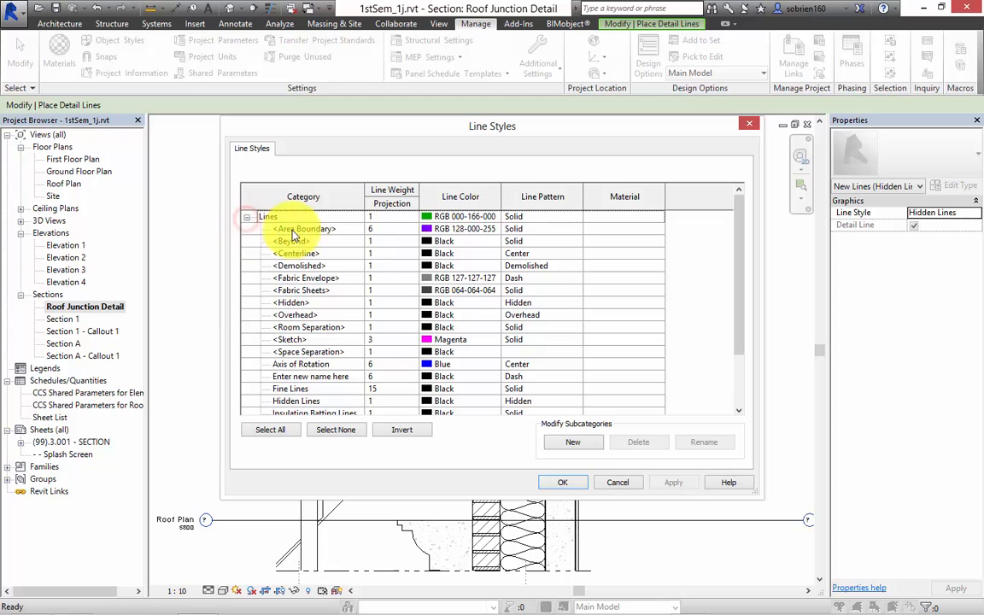
pyautogui.moveTo(740, 268); pyautogui.dragTo(740, 319)
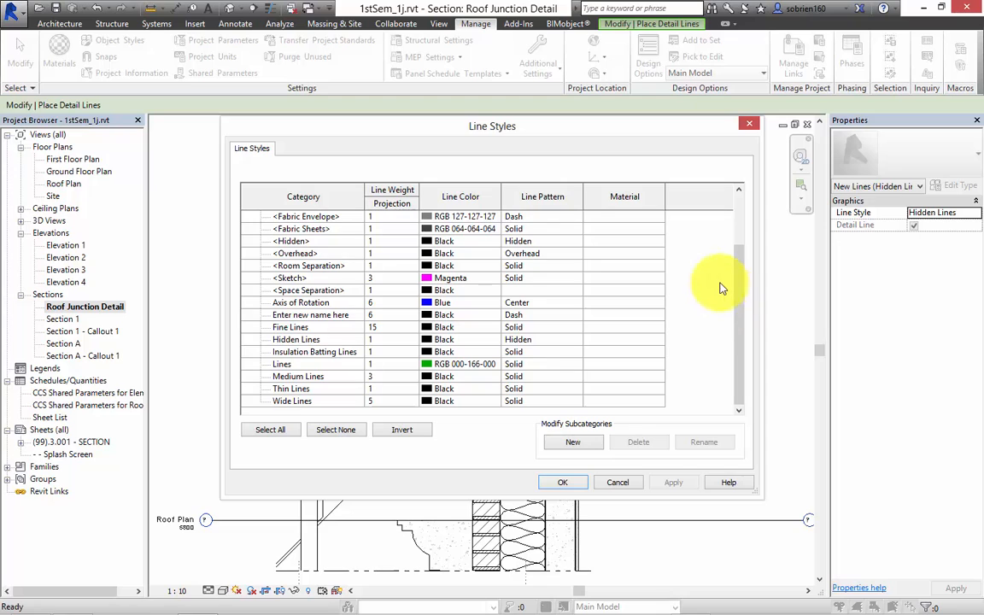
pyautogui.click(575, 445)
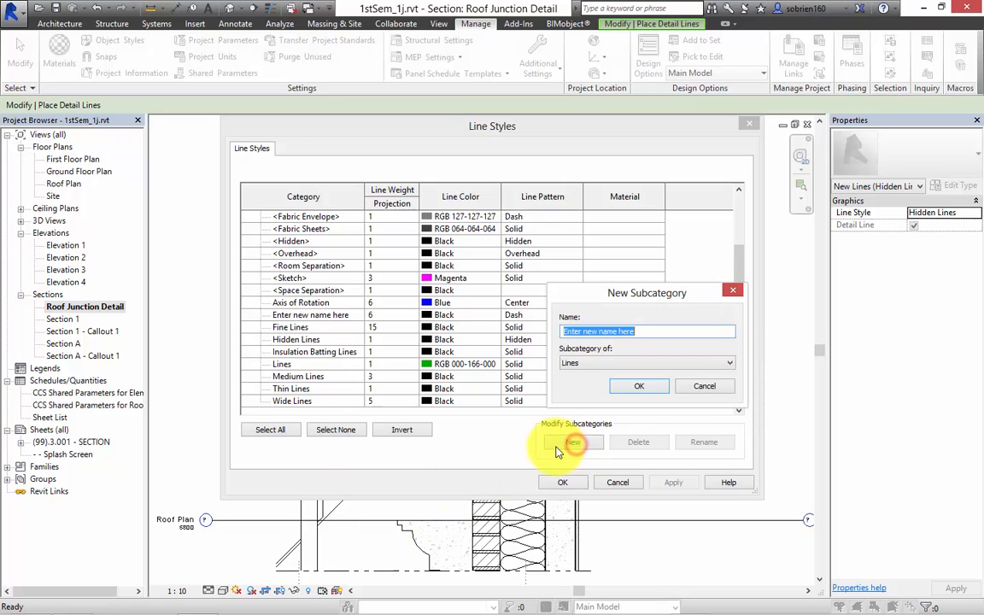
pyautogui.write('DPM')
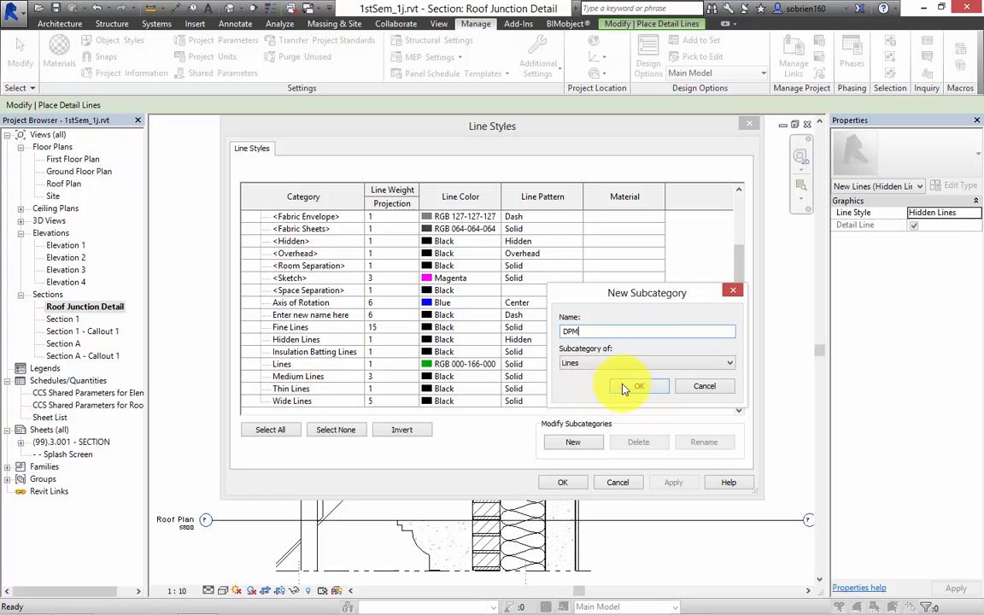
pyautogui.click(629, 390)
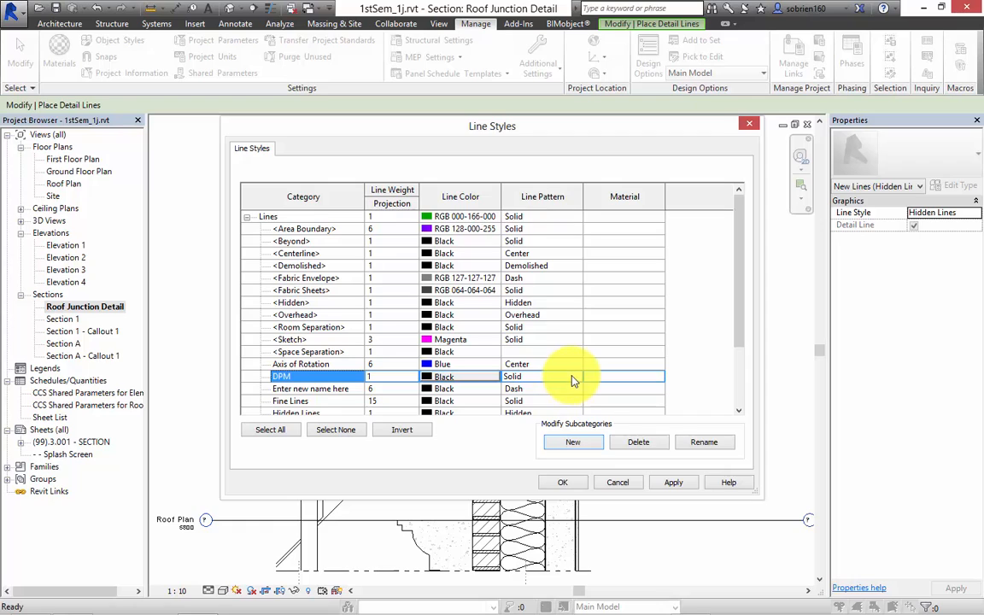
# Step: Set the DPM line style's colour to Red and its line pattern to Dash
pyautogui.click(495, 379)
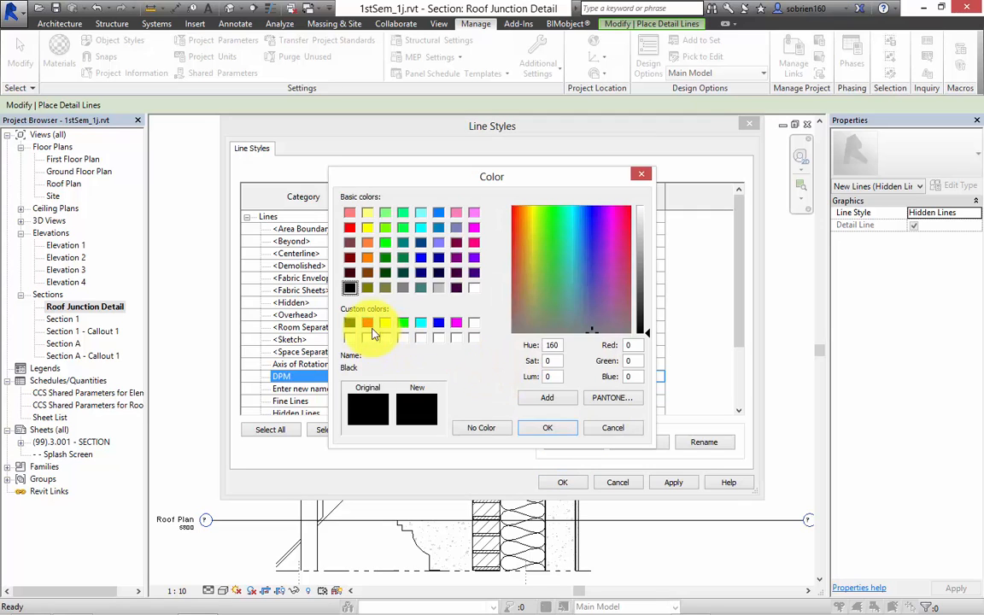
pyautogui.click(367, 323)
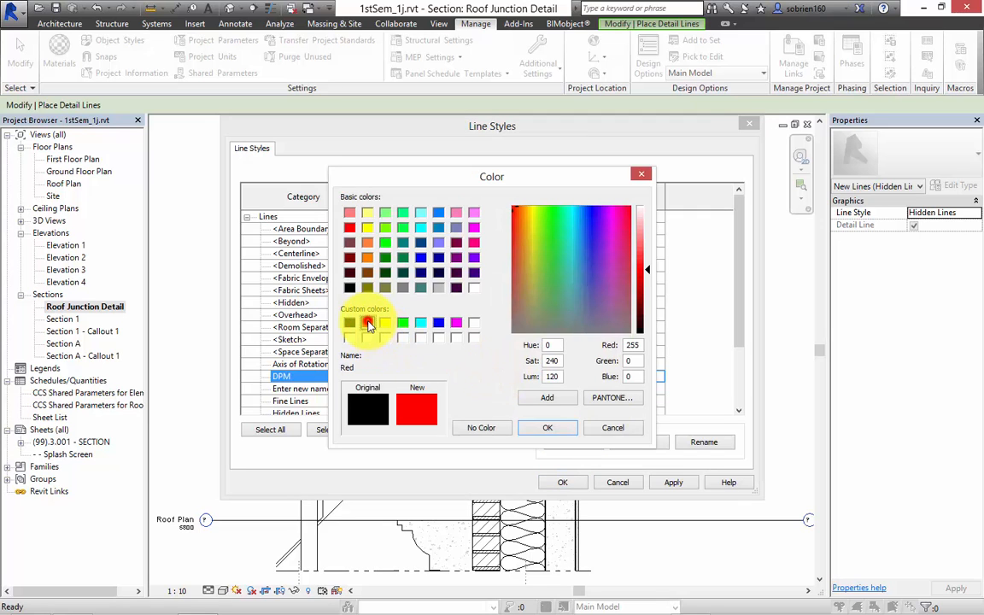
pyautogui.click(544, 428)
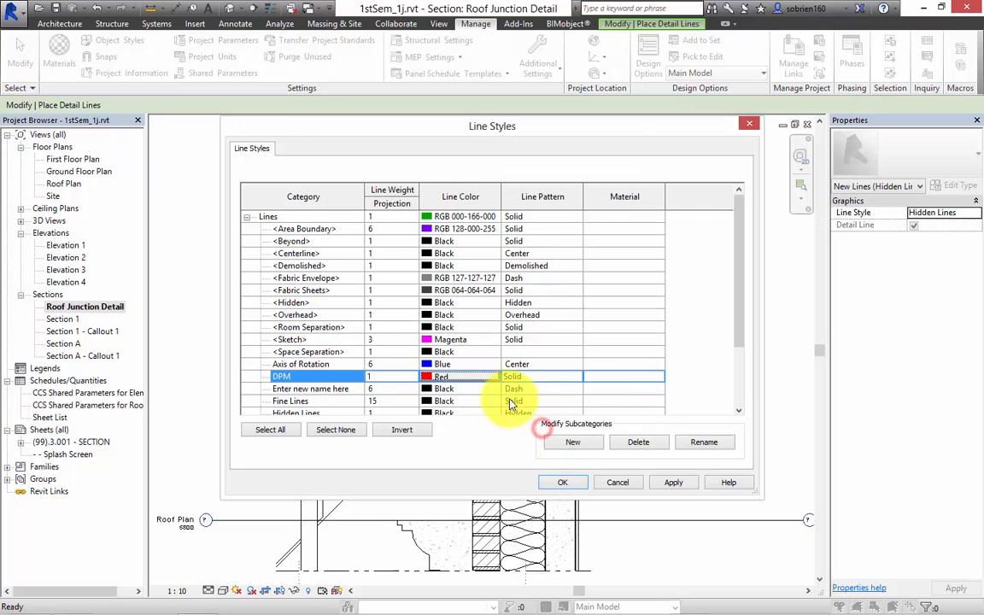
pyautogui.click(576, 379)
pyautogui.moveTo(580, 401); pyautogui.dragTo(580, 425)
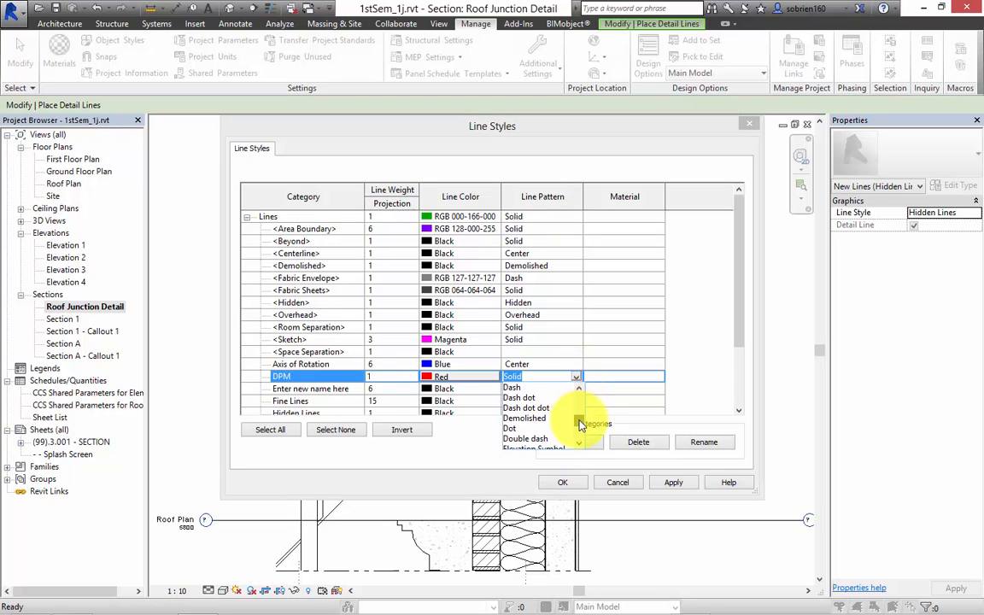
pyautogui.click(517, 388)
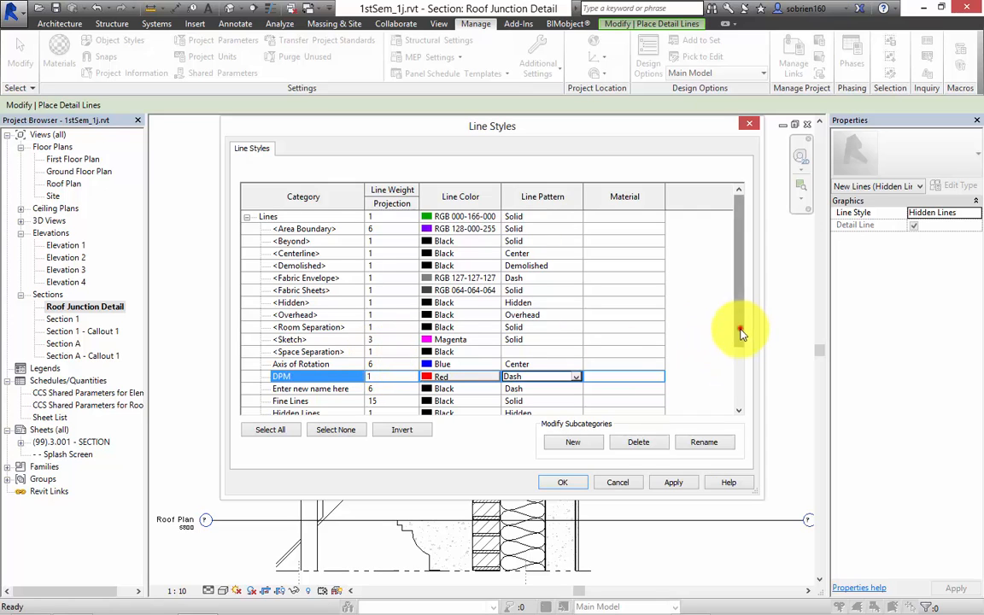
# Step: Set the DPM line style's projection line weight to 5 and apply the line style settings
pyautogui.scroll(-1, 740, 334)
pyautogui.moveTo(739, 333); pyautogui.dragTo(740, 366)
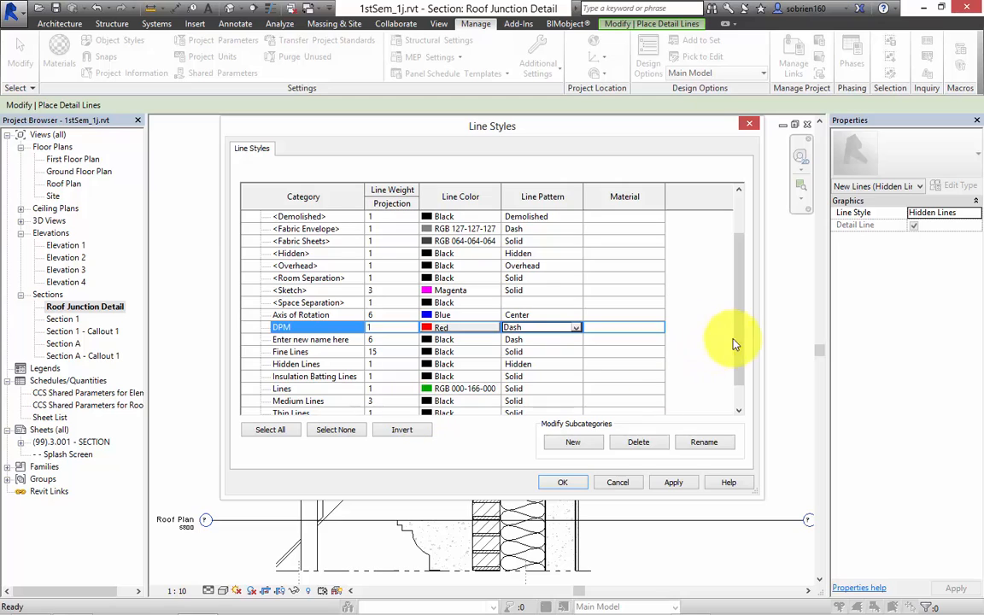
pyautogui.moveTo(736, 344); pyautogui.dragTo(739, 363)
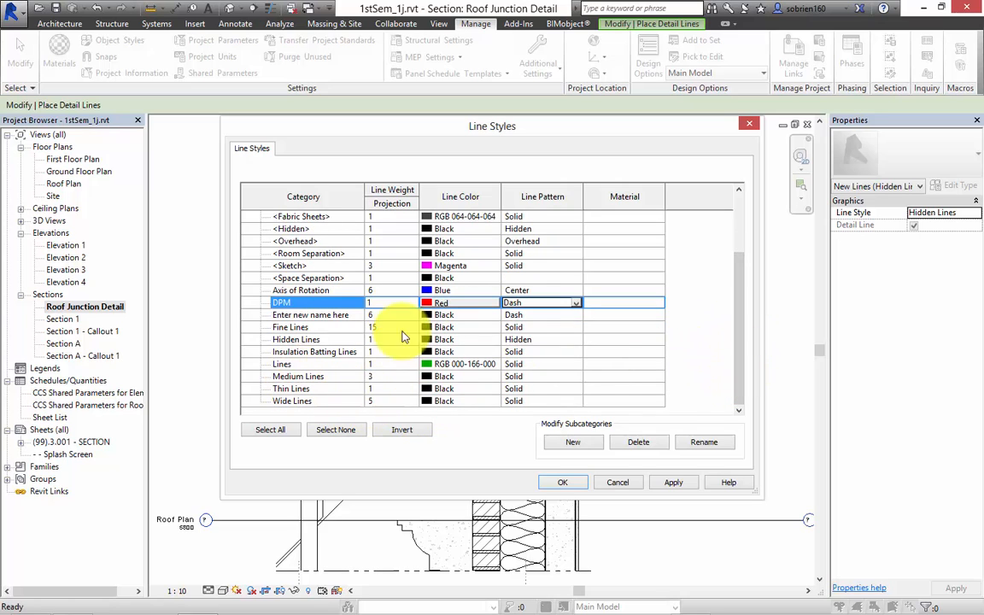
pyautogui.click(385, 302)
pyautogui.click(411, 302)
pyautogui.click(367, 355)
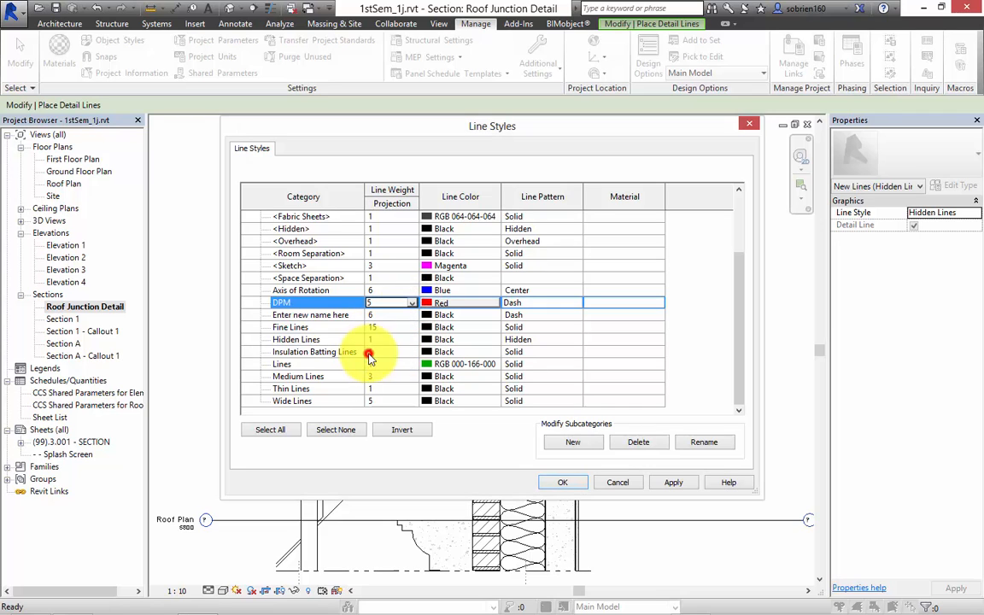
pyautogui.click(670, 483)
pyautogui.click(665, 483)
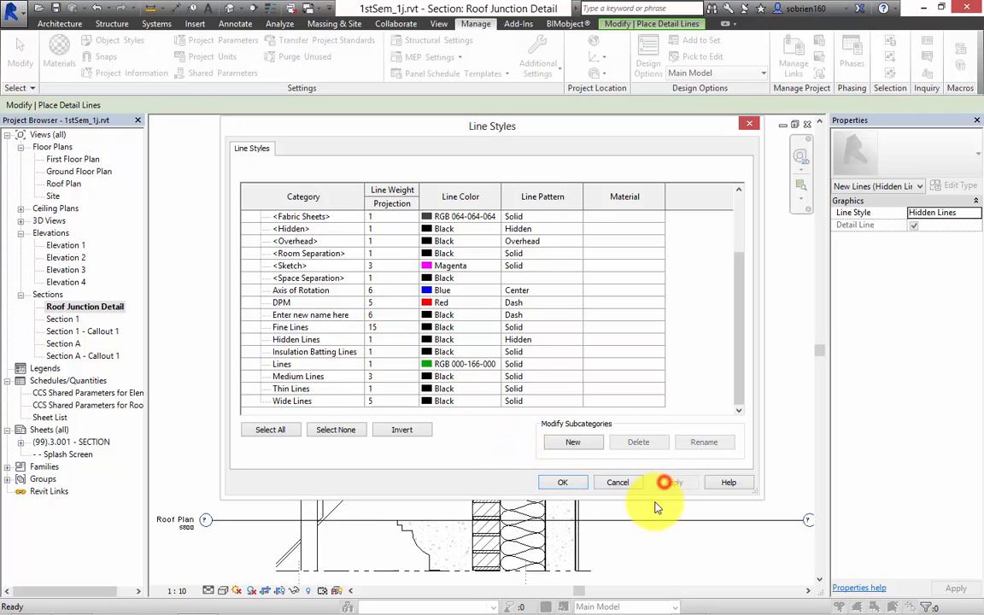
pyautogui.click(577, 486)
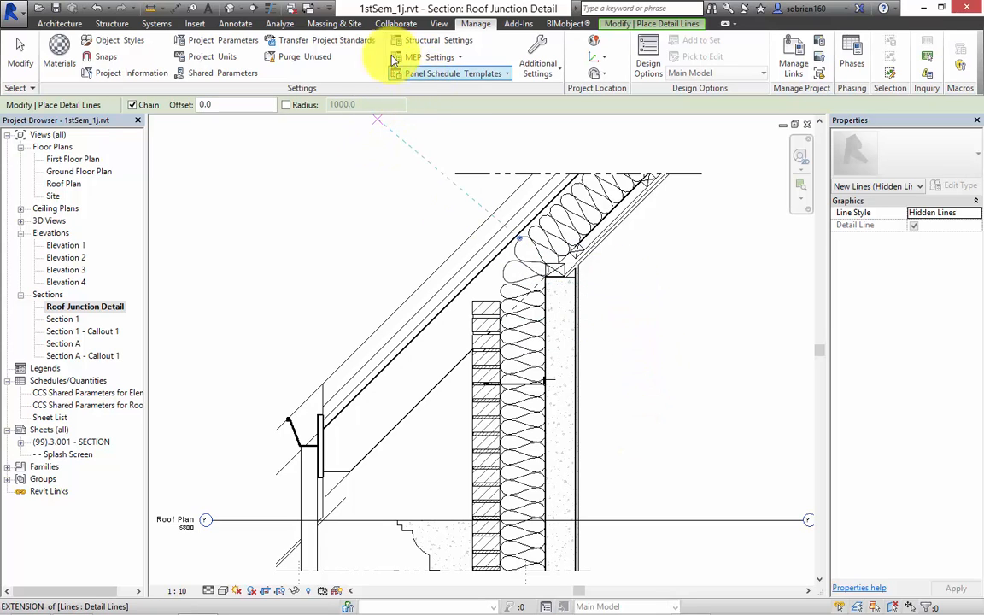
# Step: Draw a two-segment chained detail line in the DPM style from the top of the fascia up the roof slope to the upper break line
pyautogui.click(241, 23)
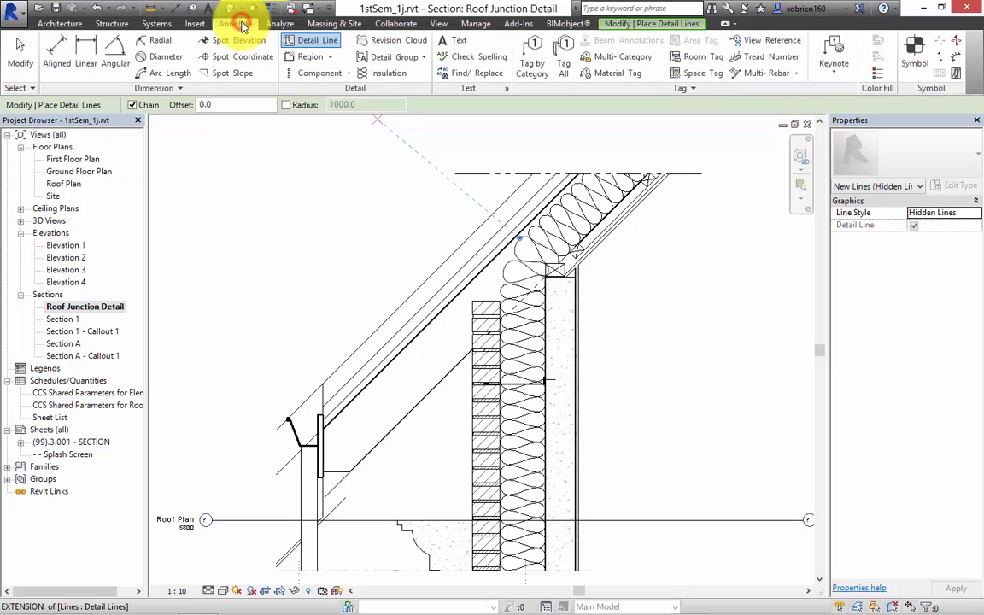
pyautogui.click(307, 45)
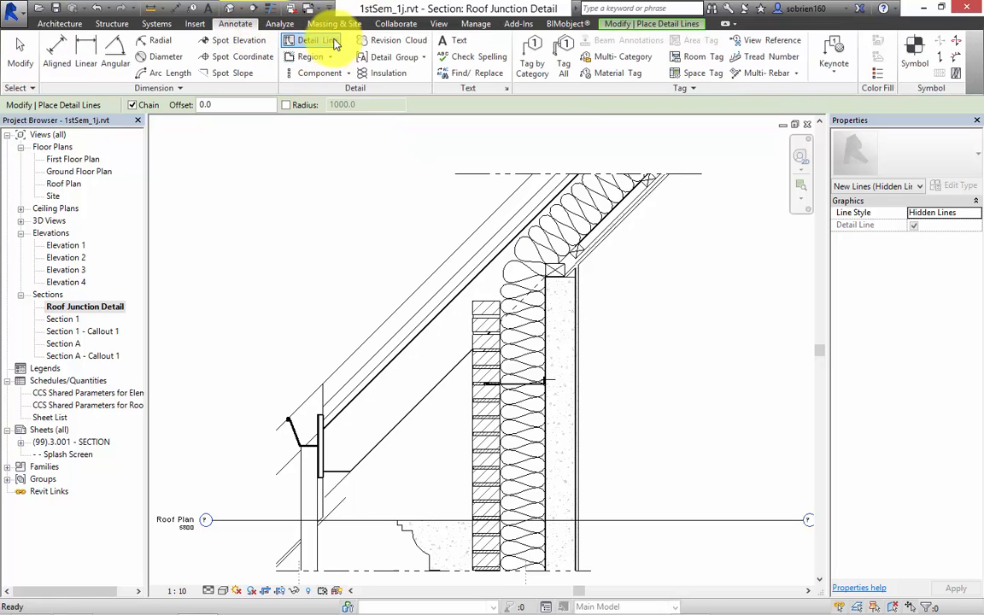
pyautogui.click(665, 24)
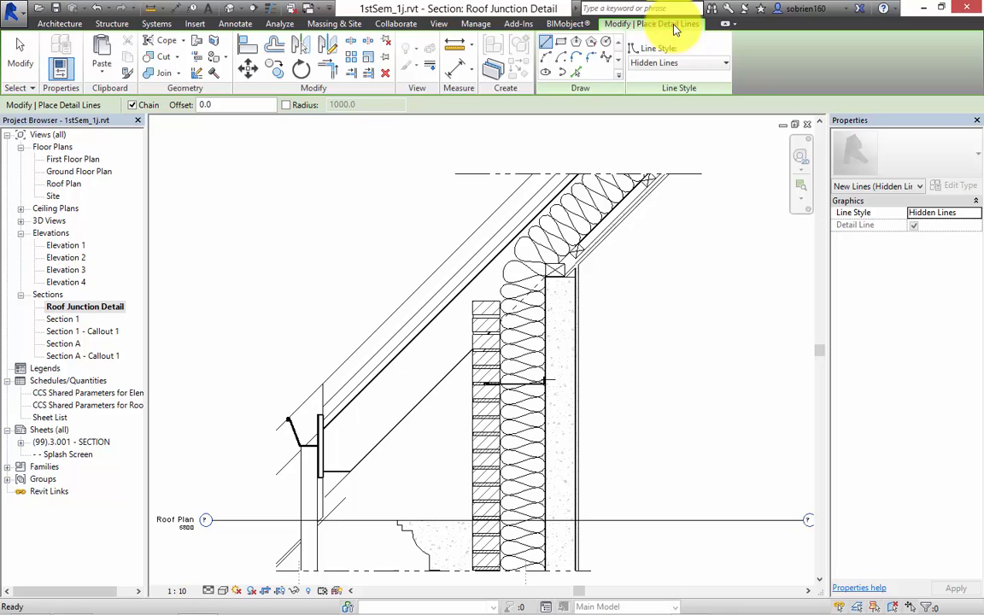
pyautogui.click(722, 65)
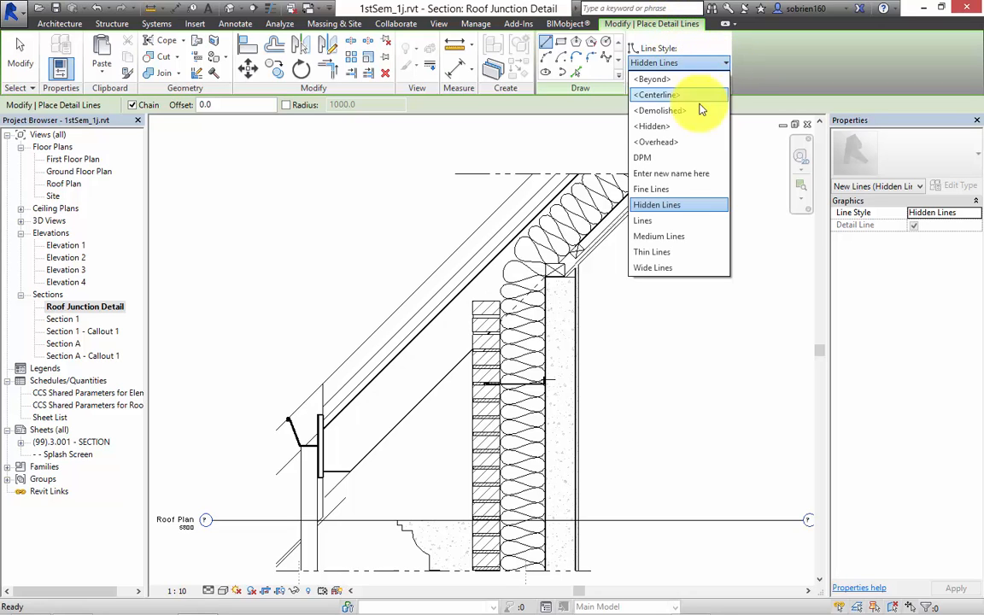
pyautogui.click(666, 159)
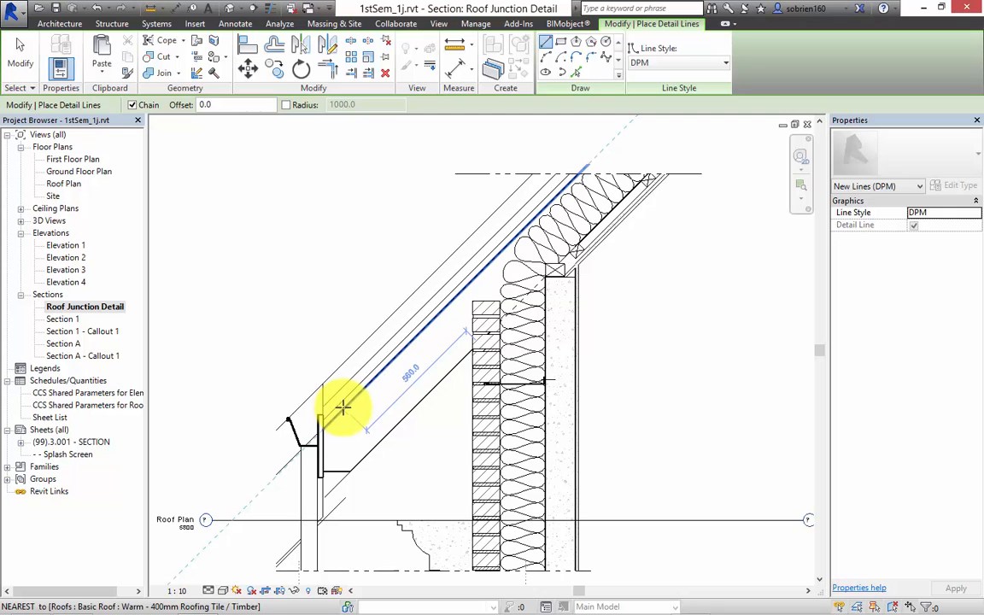
pyautogui.click(318, 414)
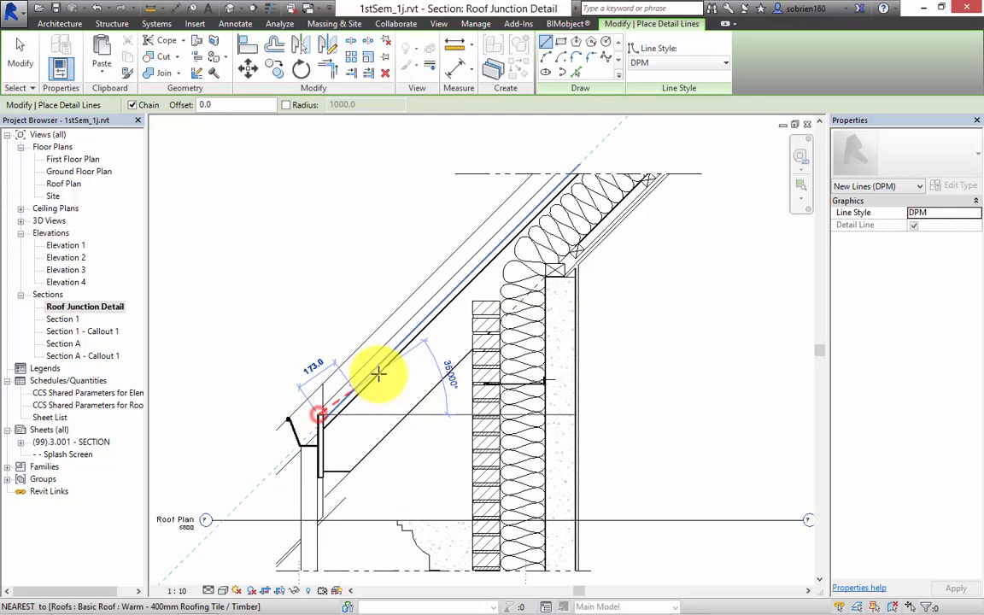
pyautogui.click(386, 359)
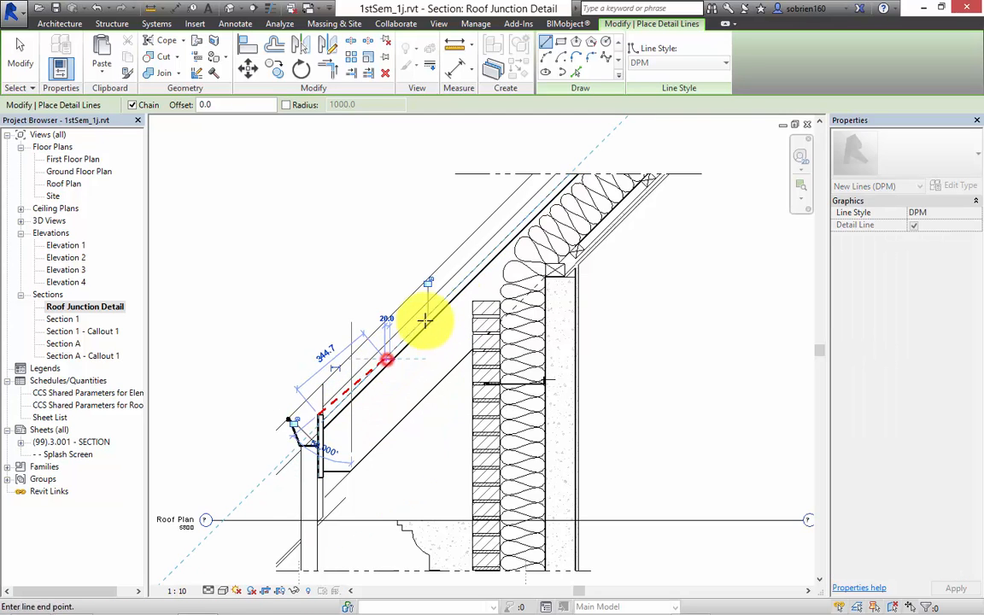
pyautogui.moveTo(471, 290); pyautogui.dragTo(418, 369, button='middle')
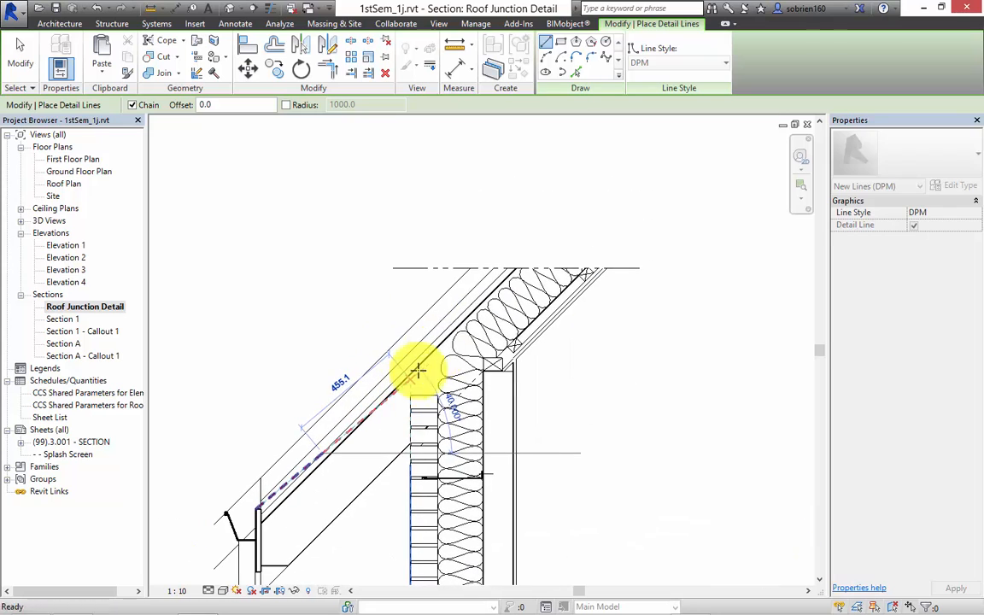
pyautogui.click(510, 267)
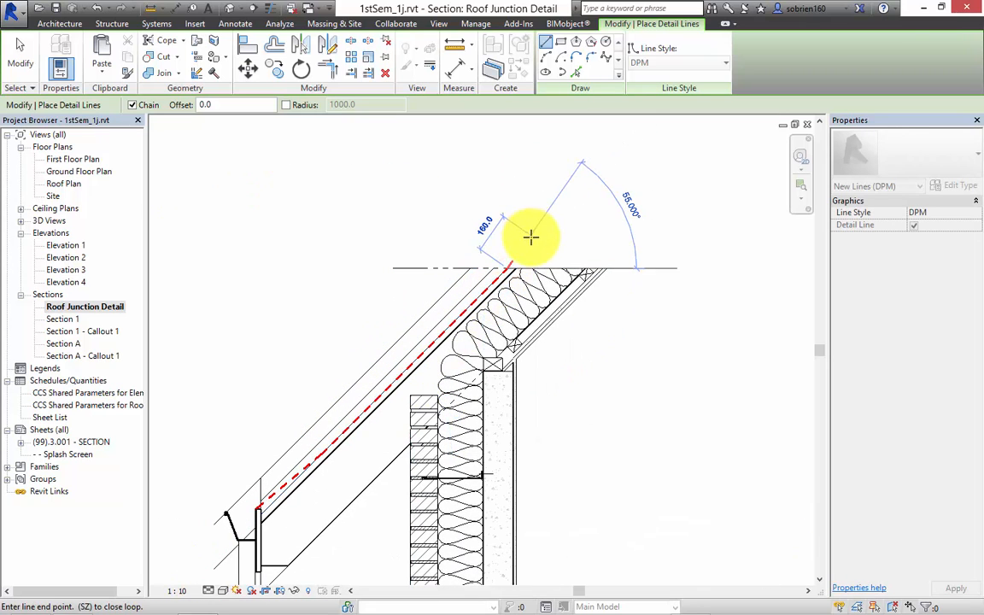
pyautogui.press('Escape')
pyautogui.press('Escape')
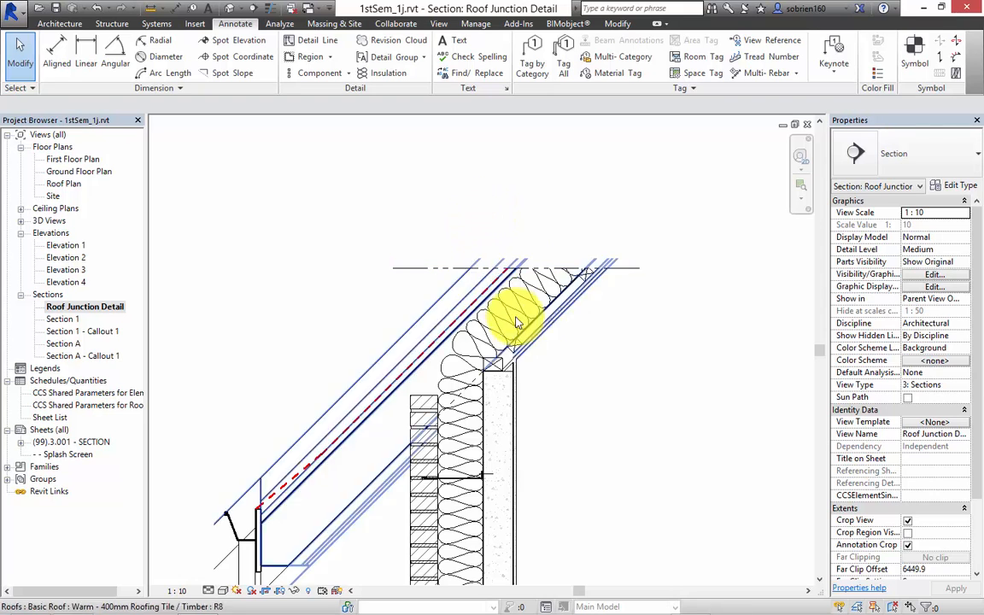
# Step: Add a text note reading "Tiles" beside the upper roof slope, with a curved leader pointing to the roof's outer tile layer
pyautogui.moveTo(551, 392); pyautogui.dragTo(584, 285, button='middle')
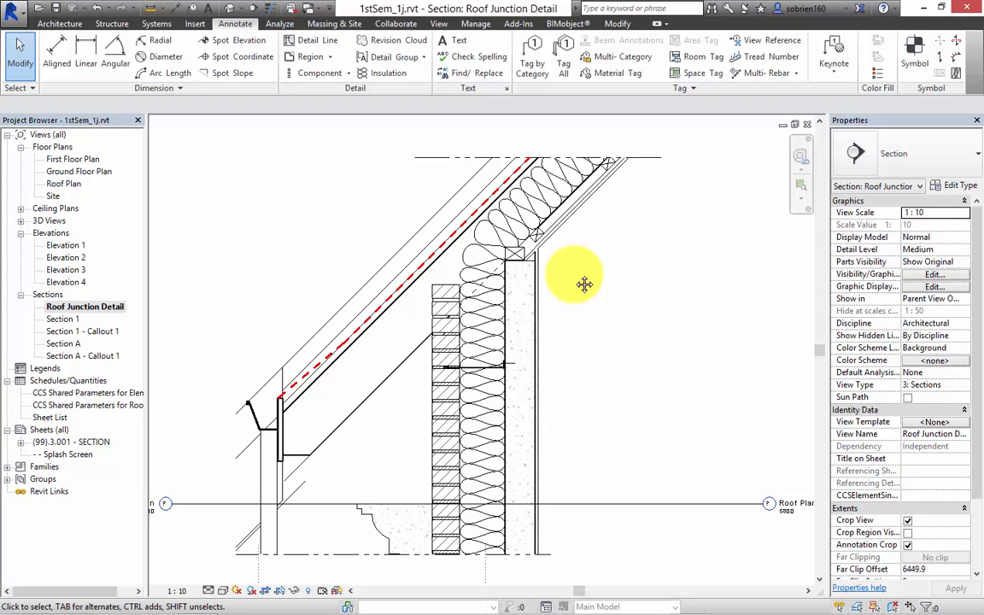
pyautogui.click(452, 41)
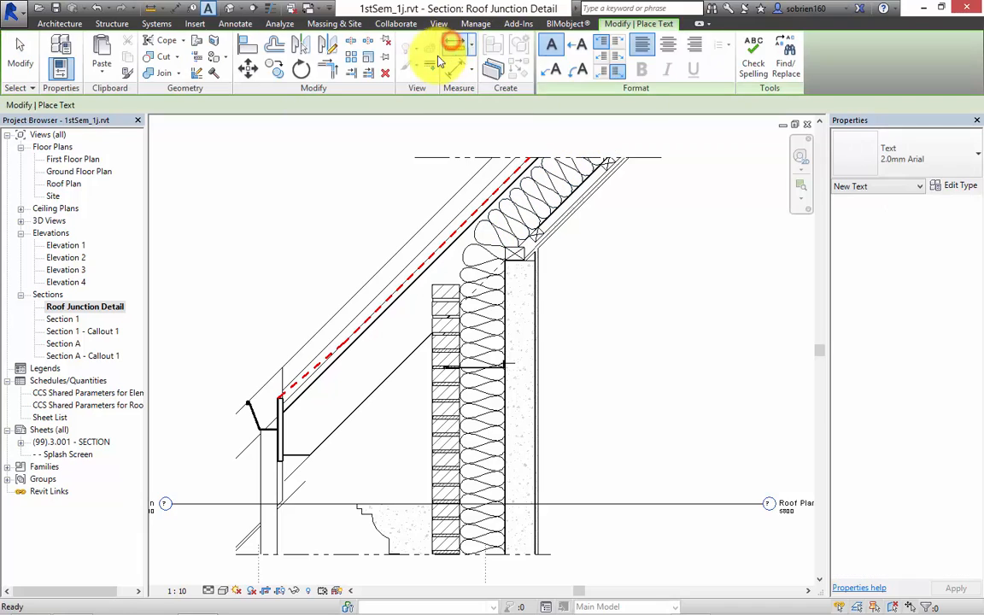
pyautogui.click(574, 70)
pyautogui.click(408, 249)
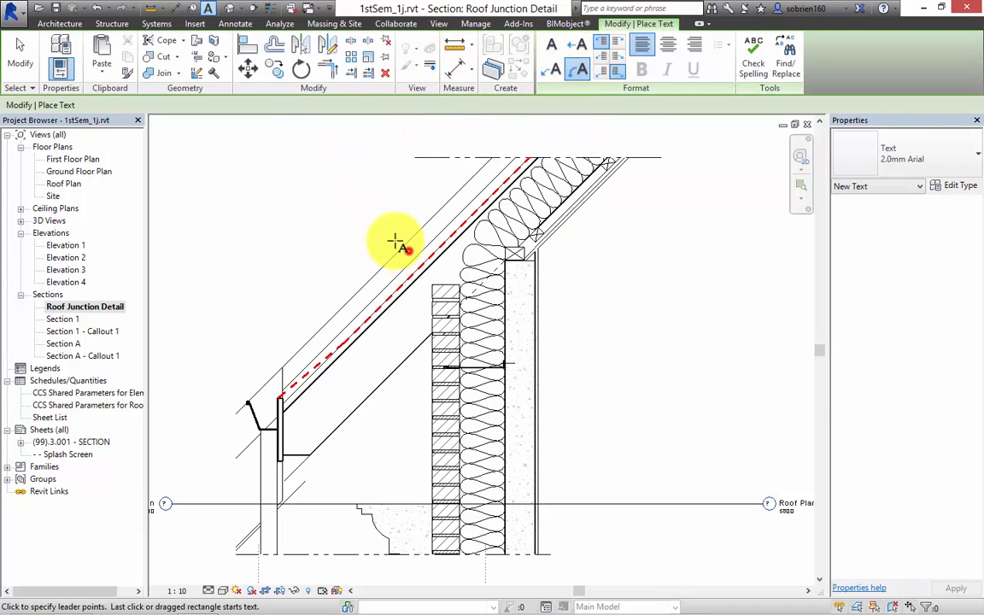
pyautogui.click(328, 207)
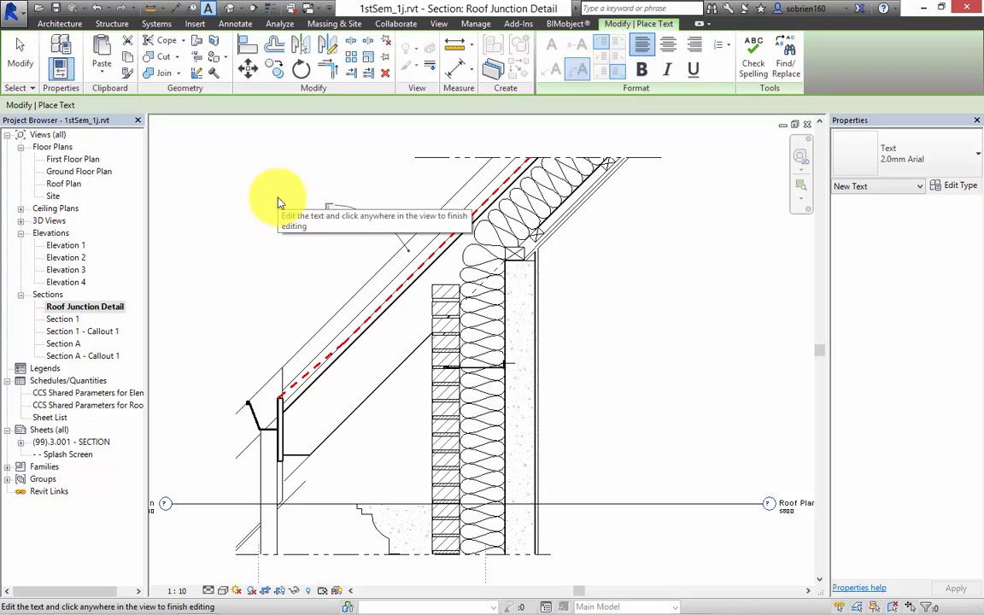
pyautogui.write('Tiles')
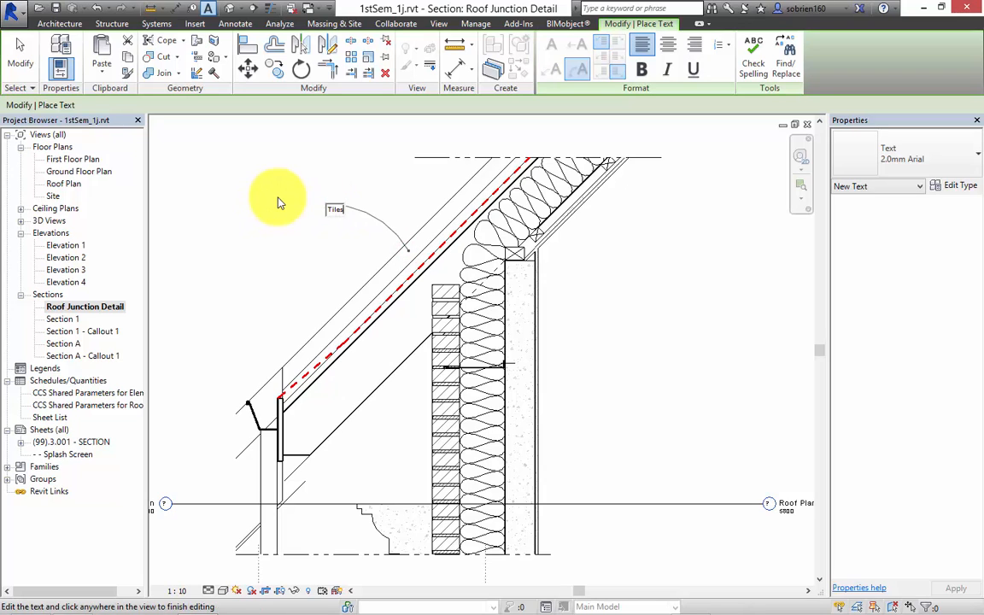
pyautogui.click(274, 226)
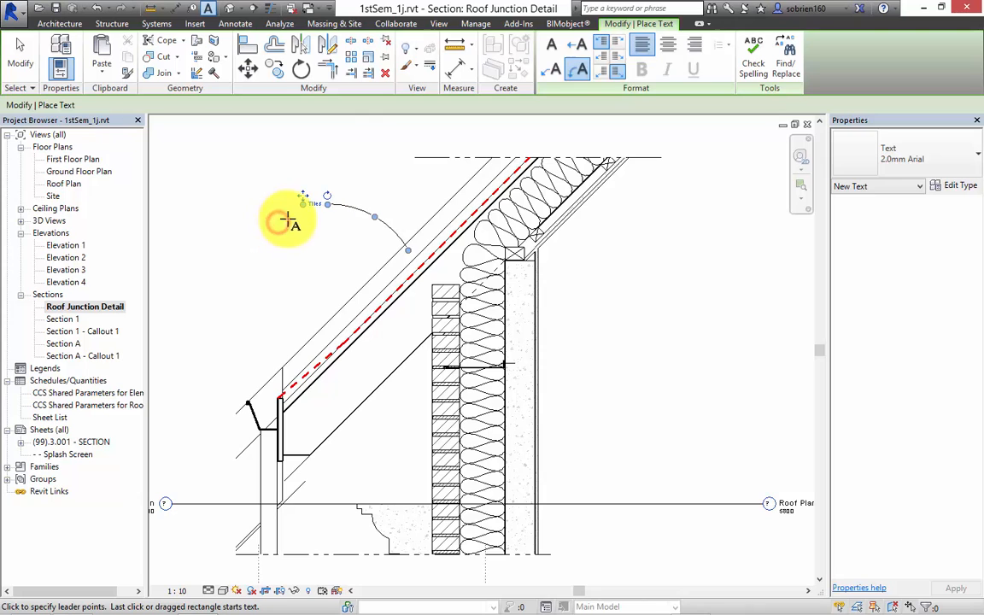
pyautogui.press('Escape')
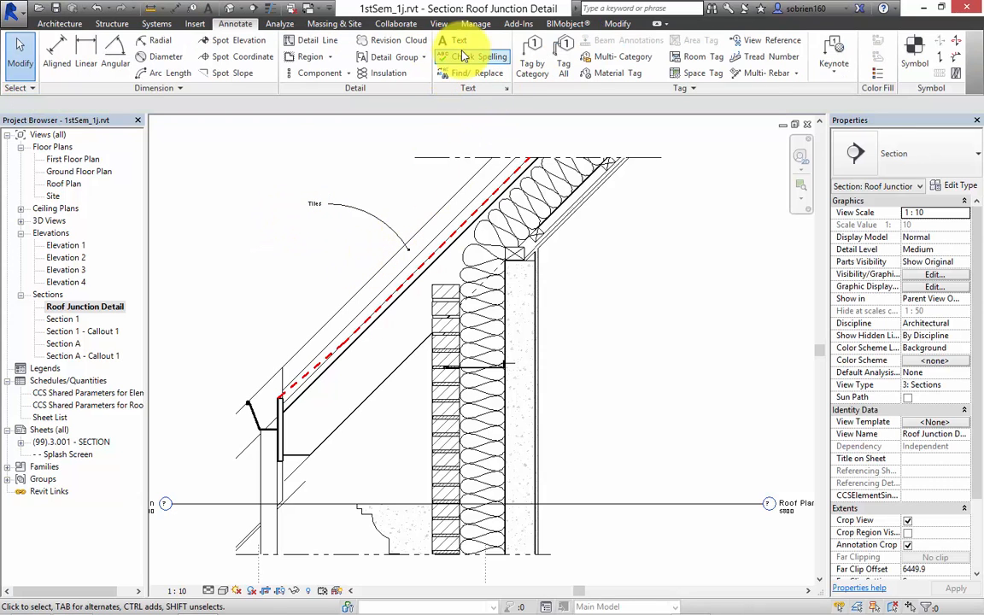
# Step: Add a text note reading "sdfsdfdsf" below the Tiles note, with a two-segment leader pointing to the roof build-up
pyautogui.click(453, 42)
pyautogui.click(554, 69)
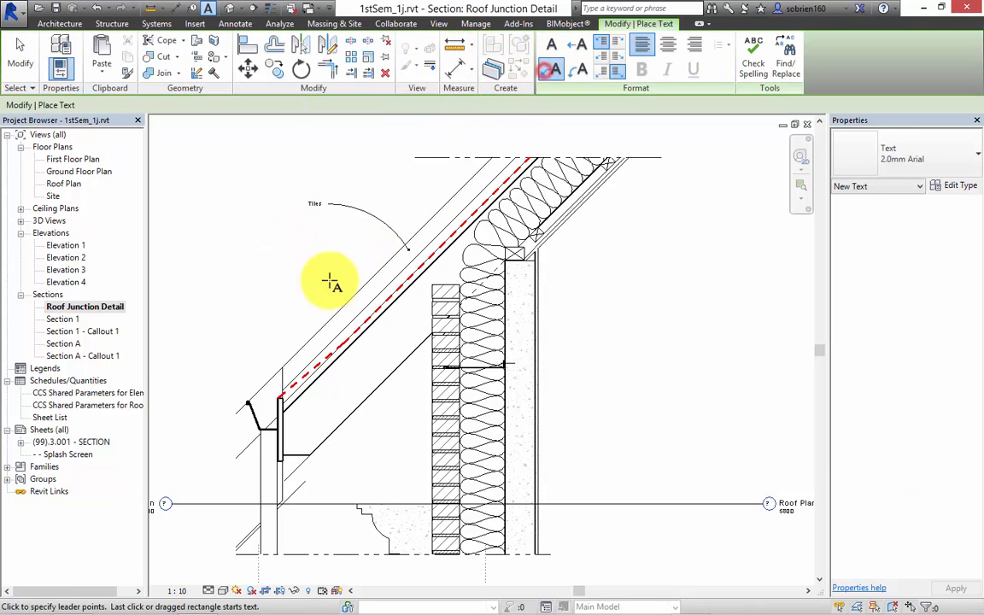
pyautogui.click(377, 280)
pyautogui.click(330, 245)
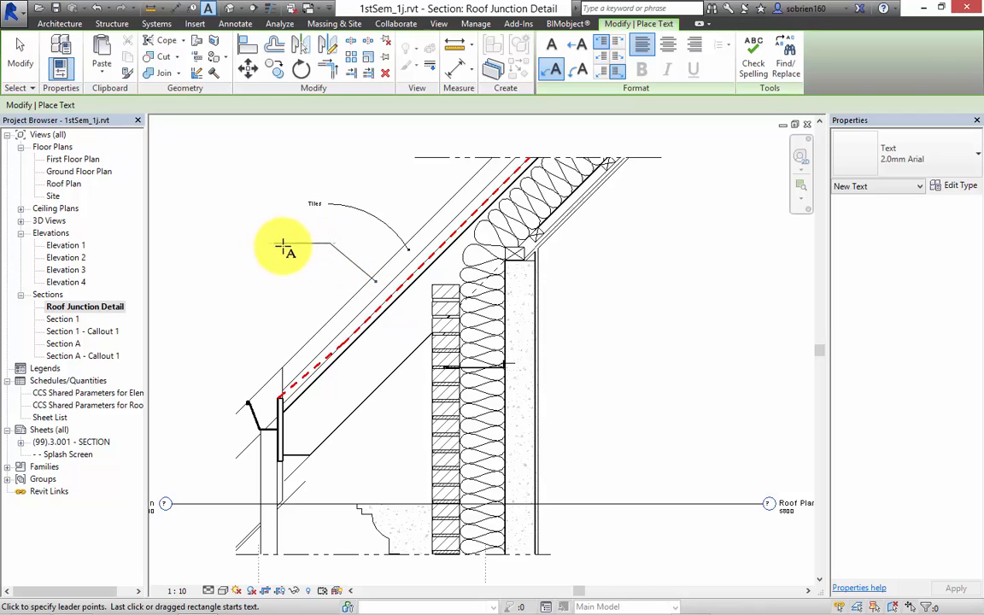
pyautogui.click(288, 247)
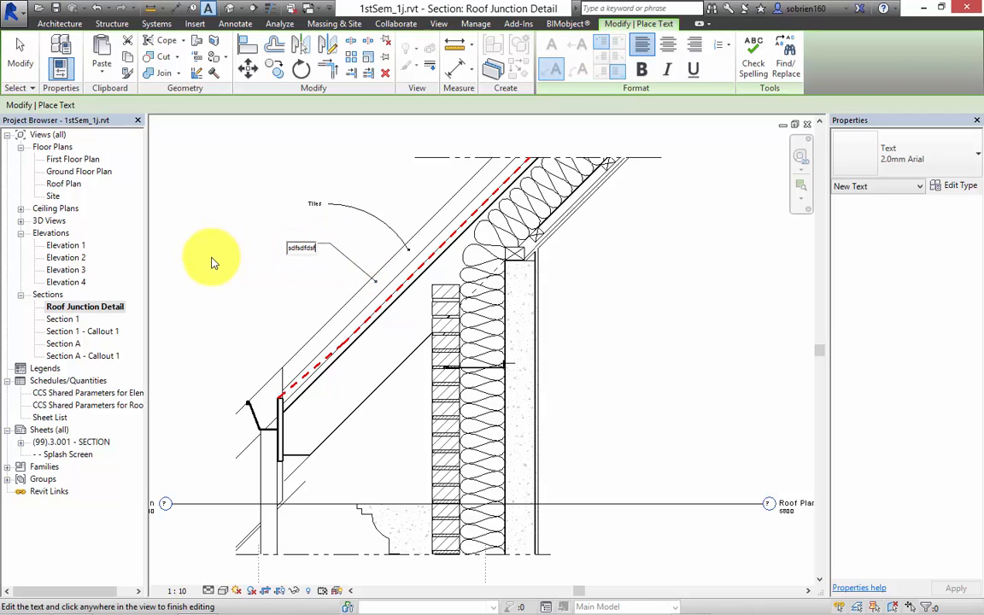
pyautogui.click(314, 295)
pyautogui.press('Escape')
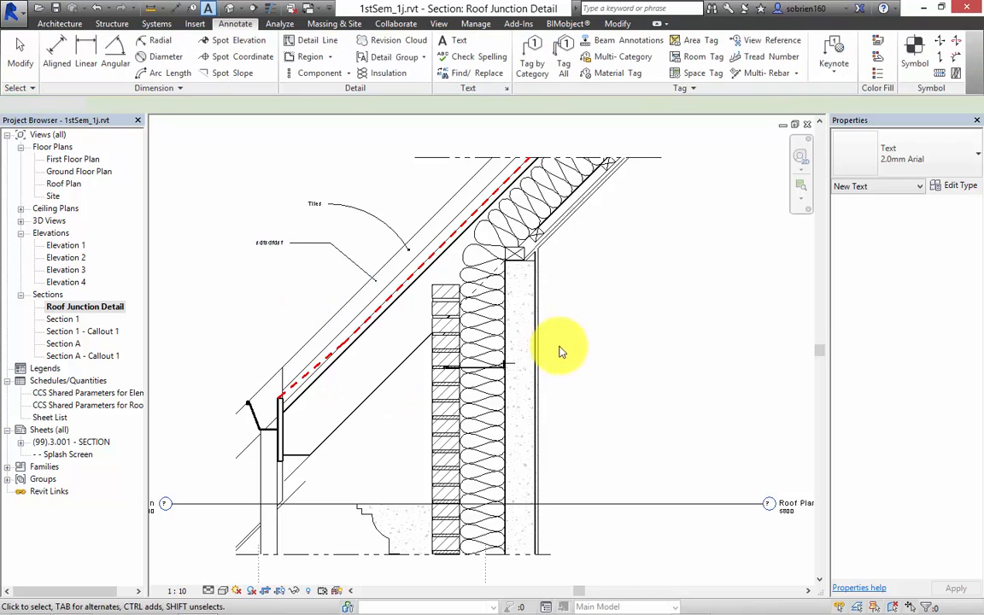
pyautogui.moveTo(565, 352); pyautogui.dragTo(599, 358, button='middle')
pyautogui.scroll(-1, 623, 313)
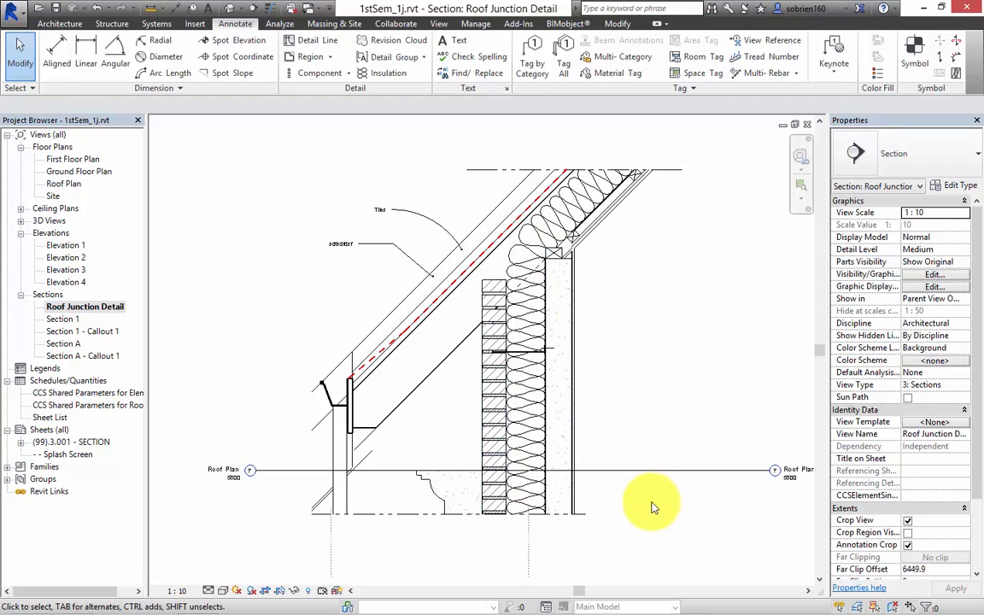
pyautogui.moveTo(712, 608)
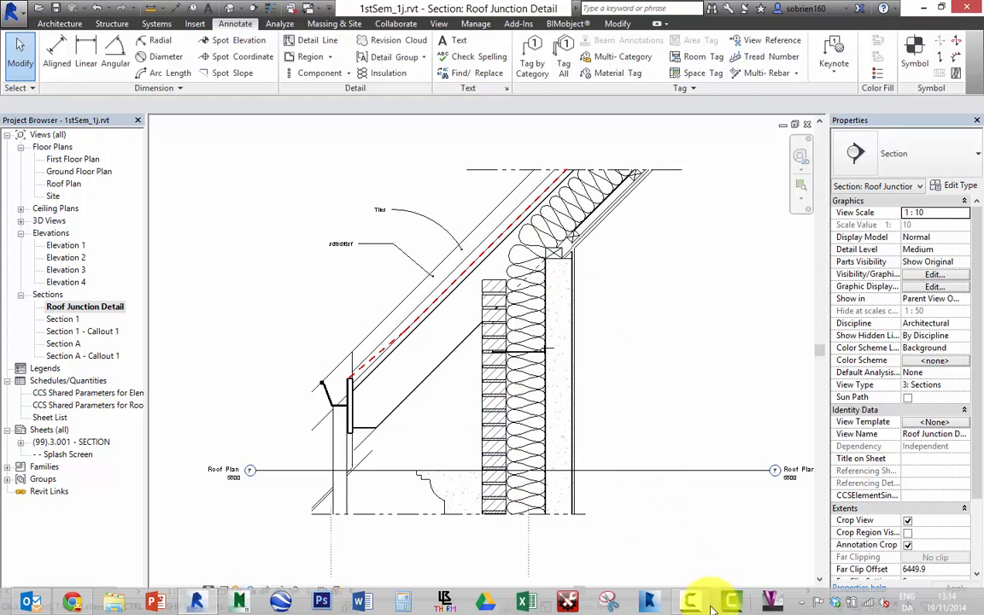